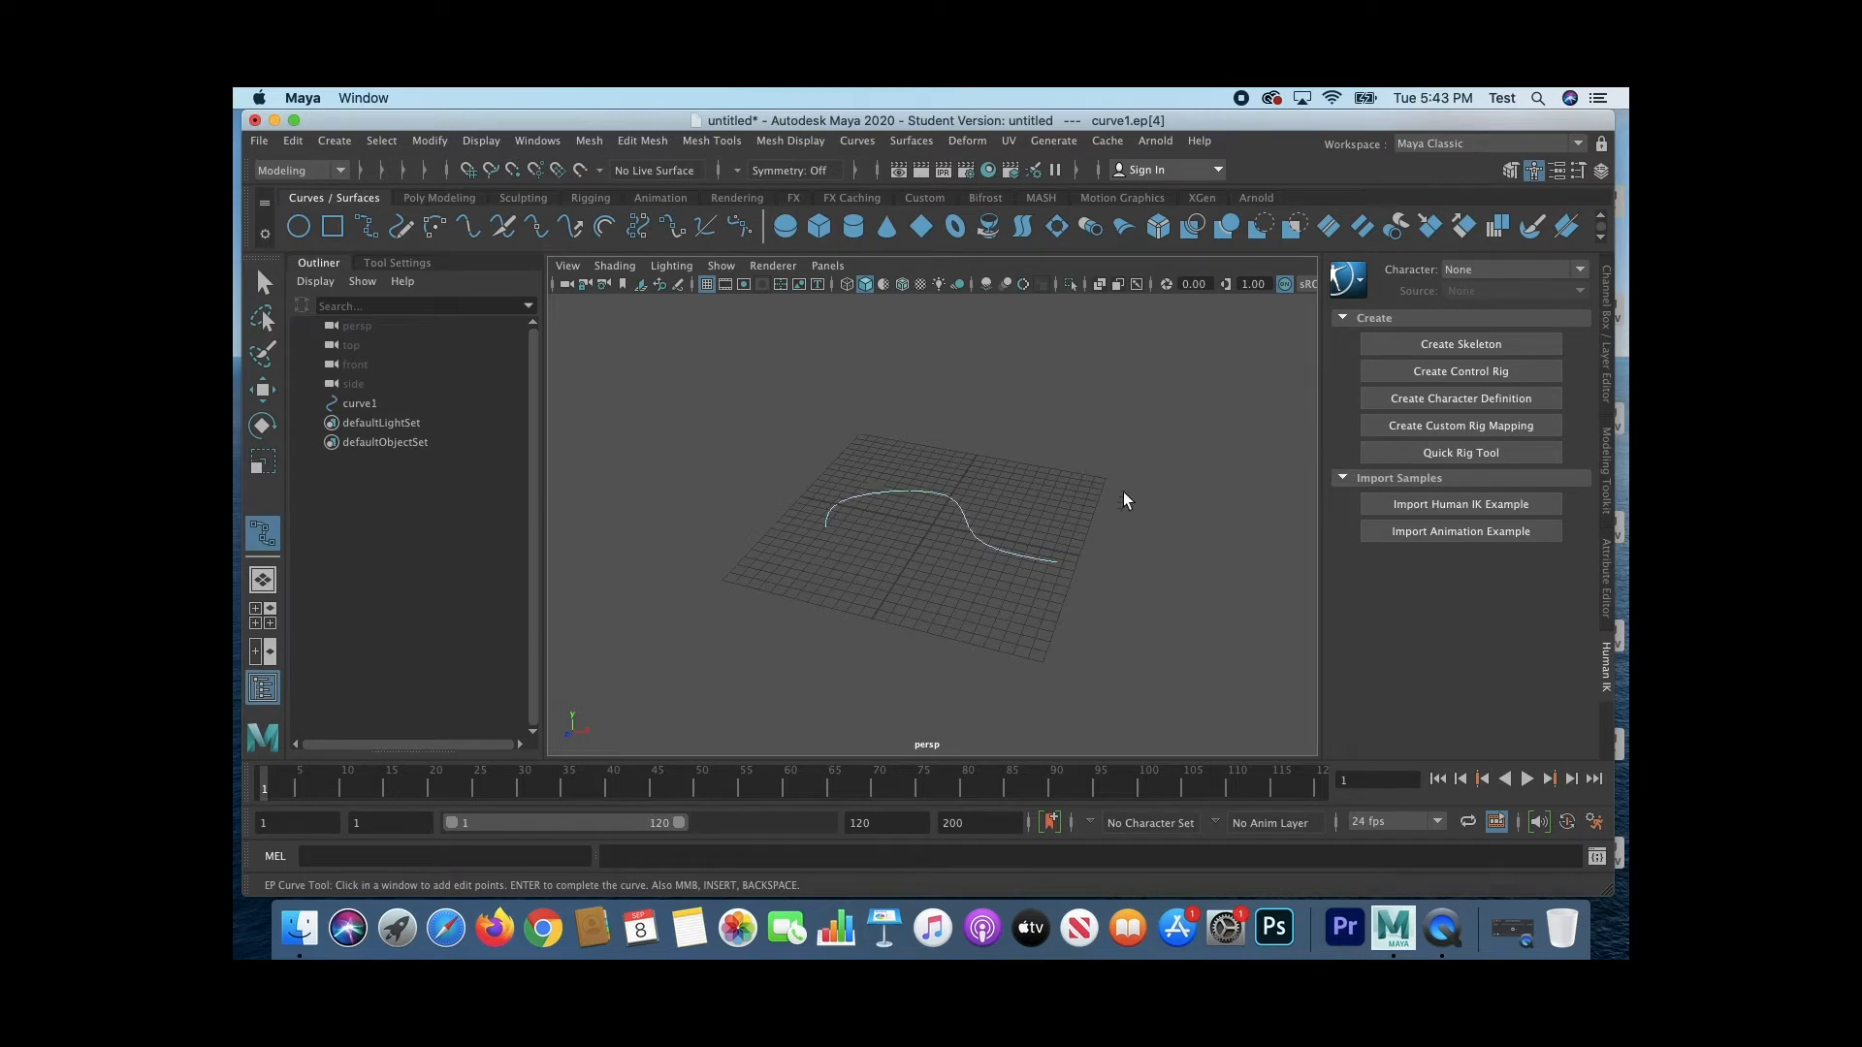
Step: Duplicate the curve and move the copy straight up about 7.4 units above the original
alt+drag(1084, 460, 1055, 553)
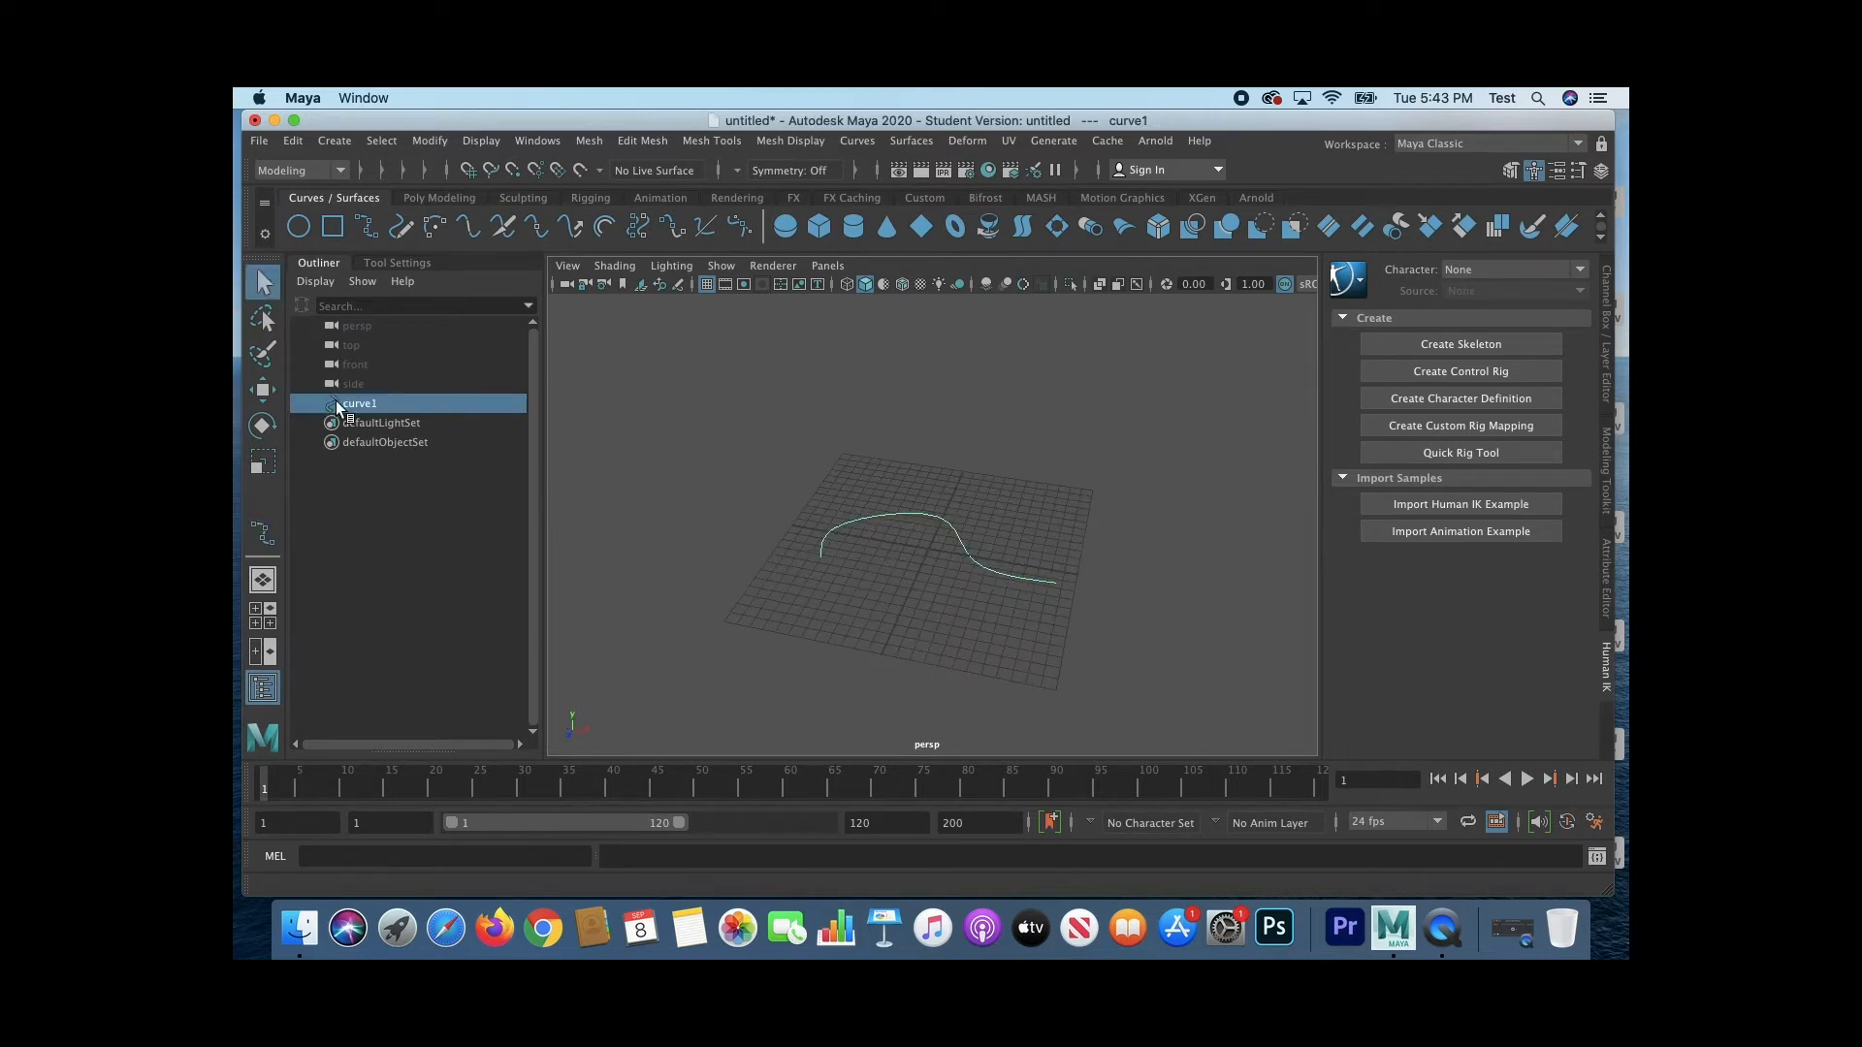
key(super+d)
key(e)
key(w)
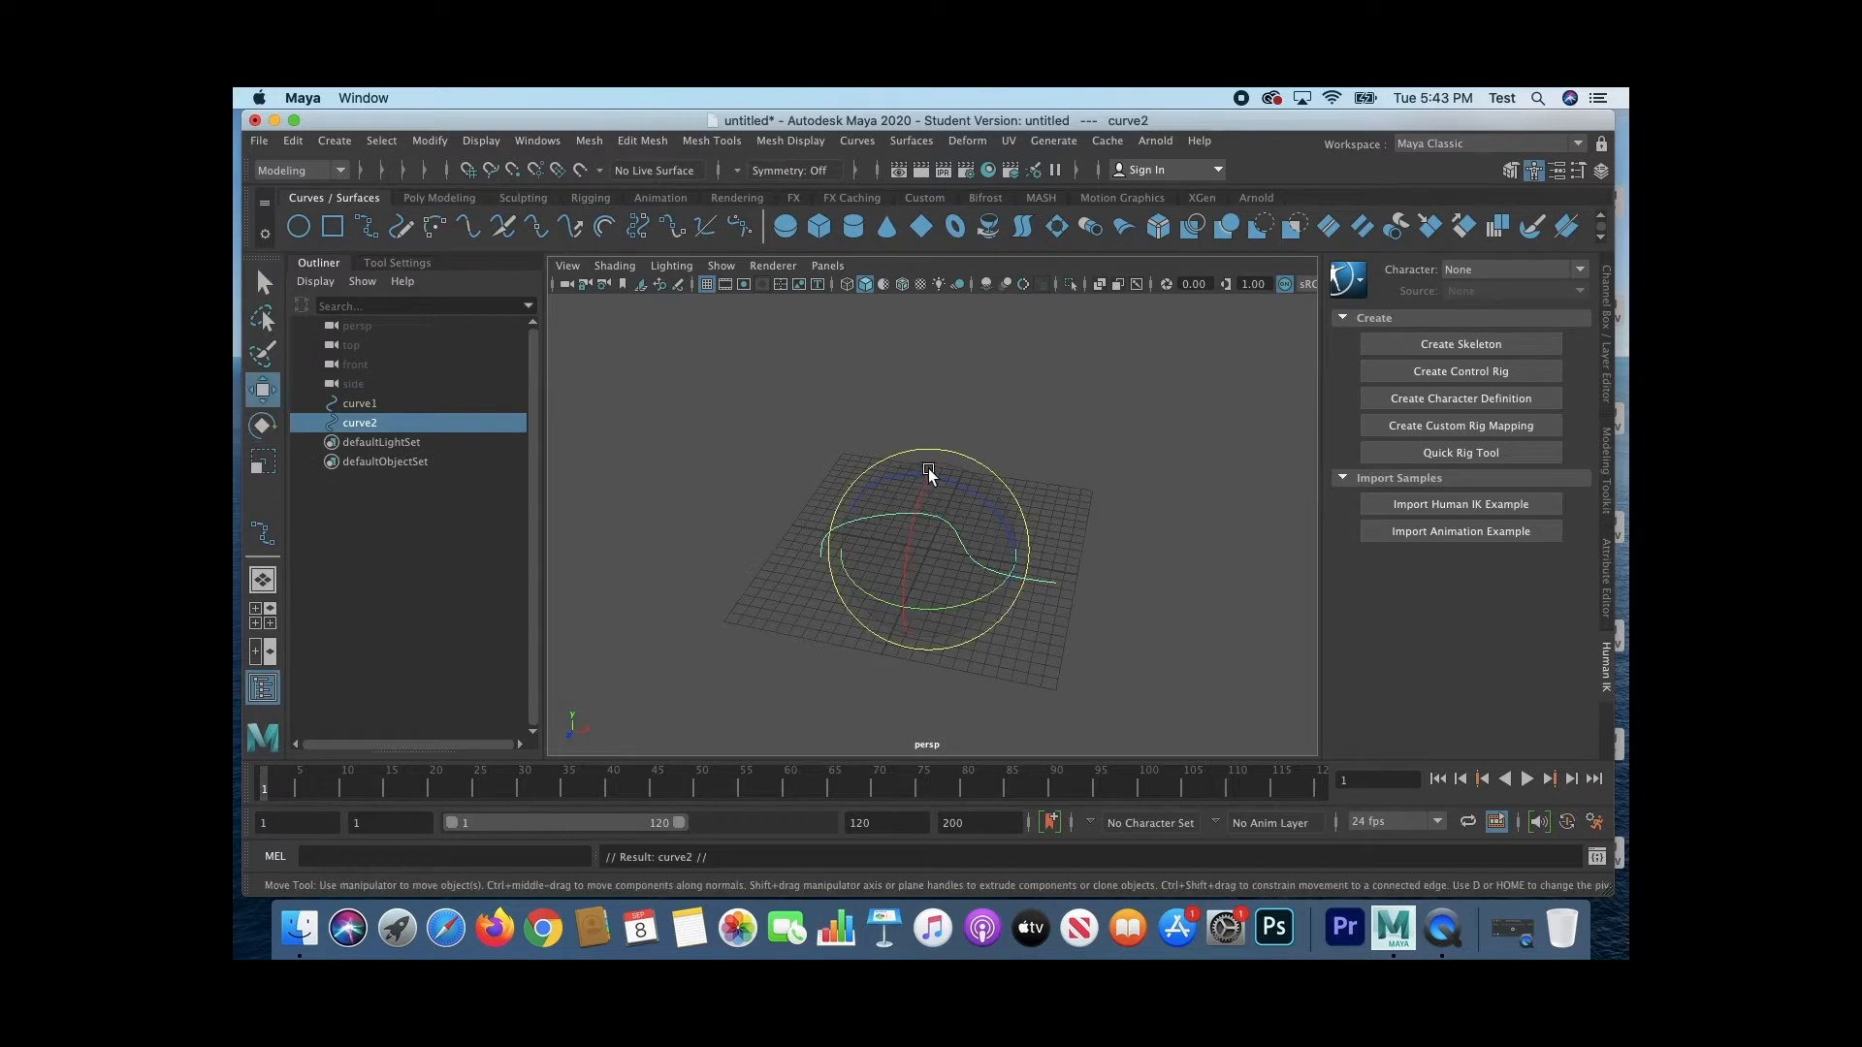
drag(931, 469, 921, 381)
Step: Loft a surface between the original curve and its raised duplicate
drag(778, 420, 902, 574)
click(920, 141)
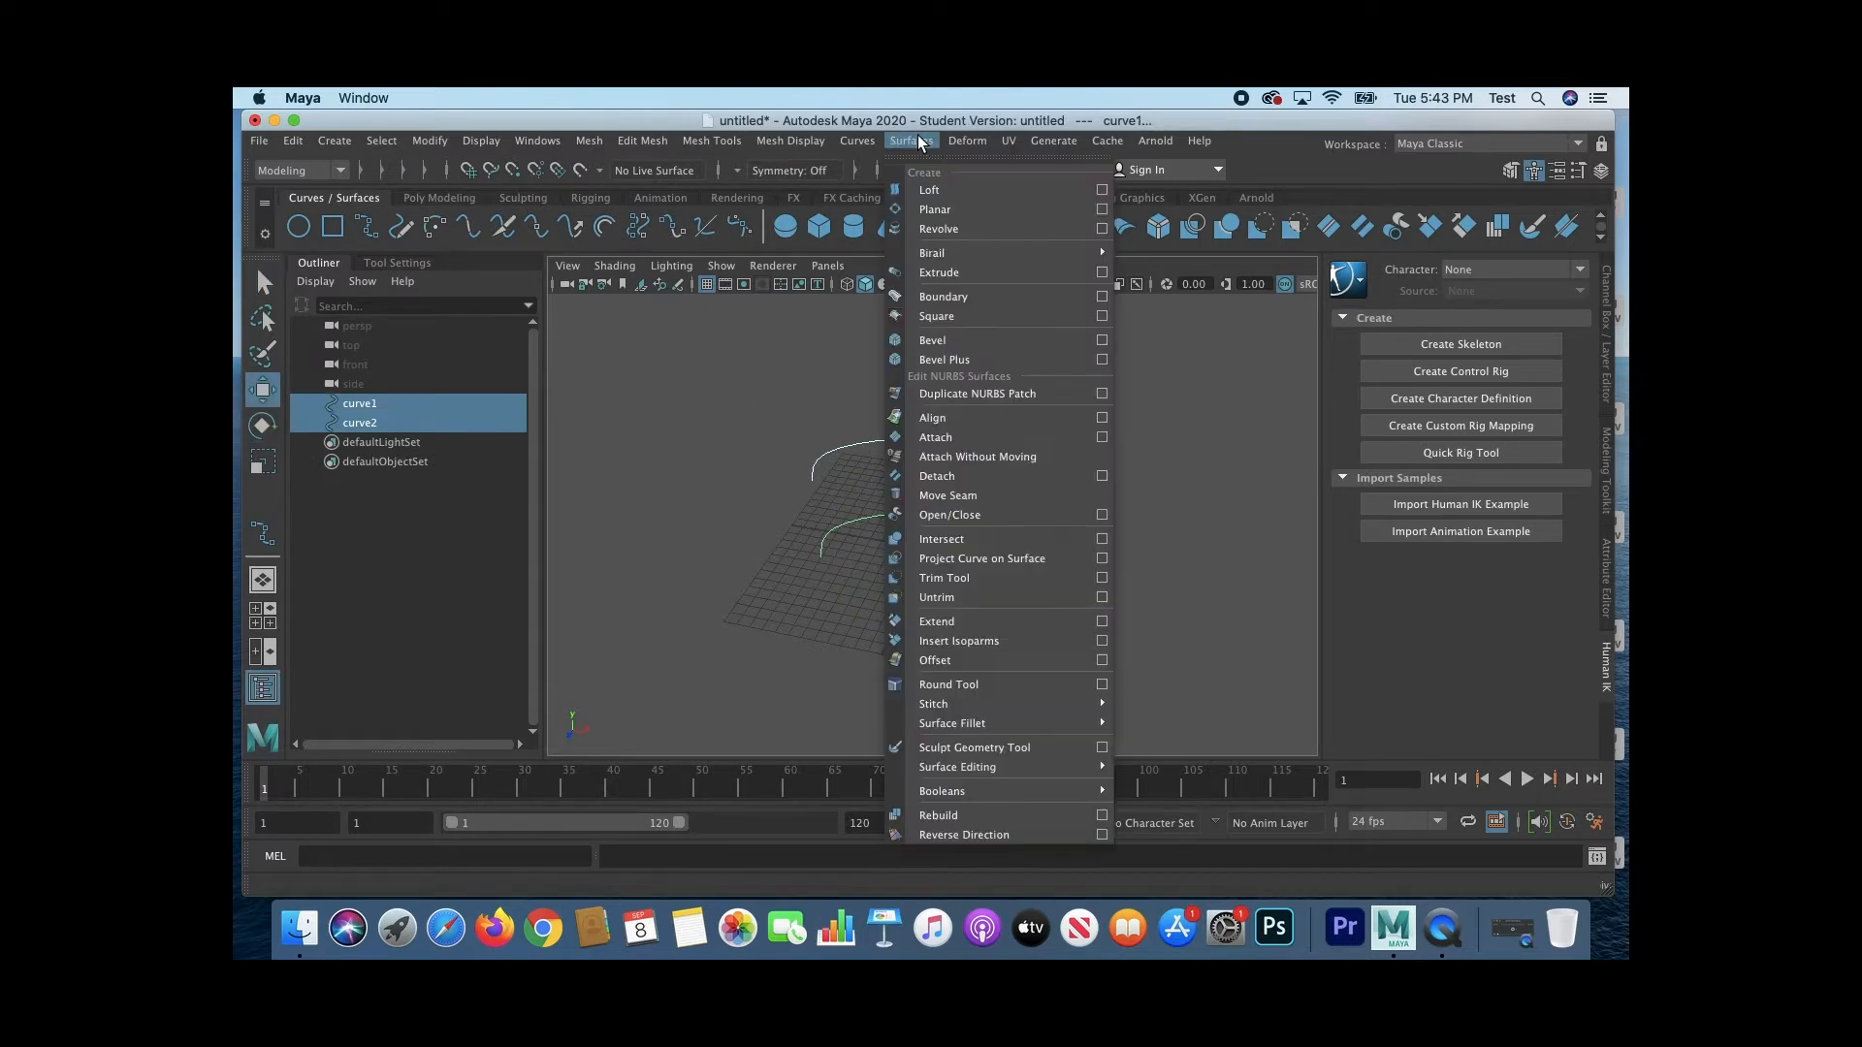
click(931, 190)
click(1035, 636)
Step: Convert the lofted surface from NURBS to polygons
alt+drag(1206, 595, 947, 536)
click(947, 539)
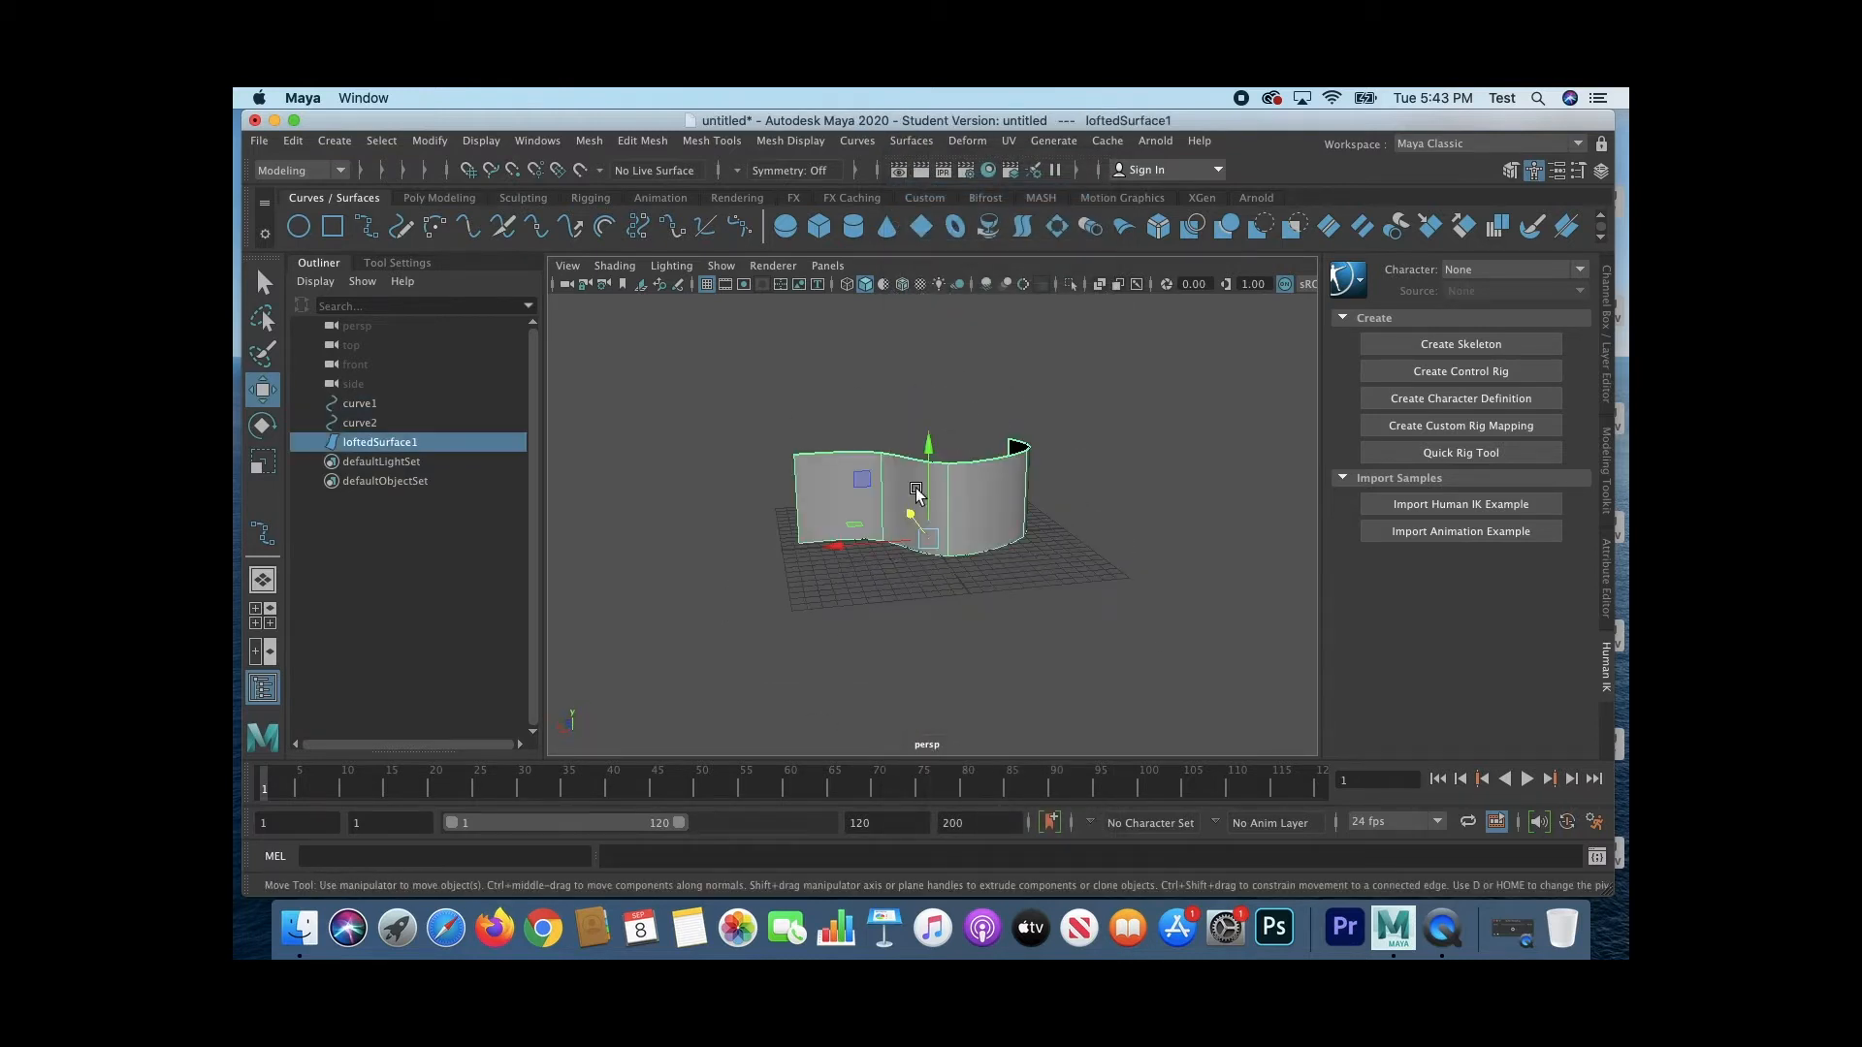
click(335, 141)
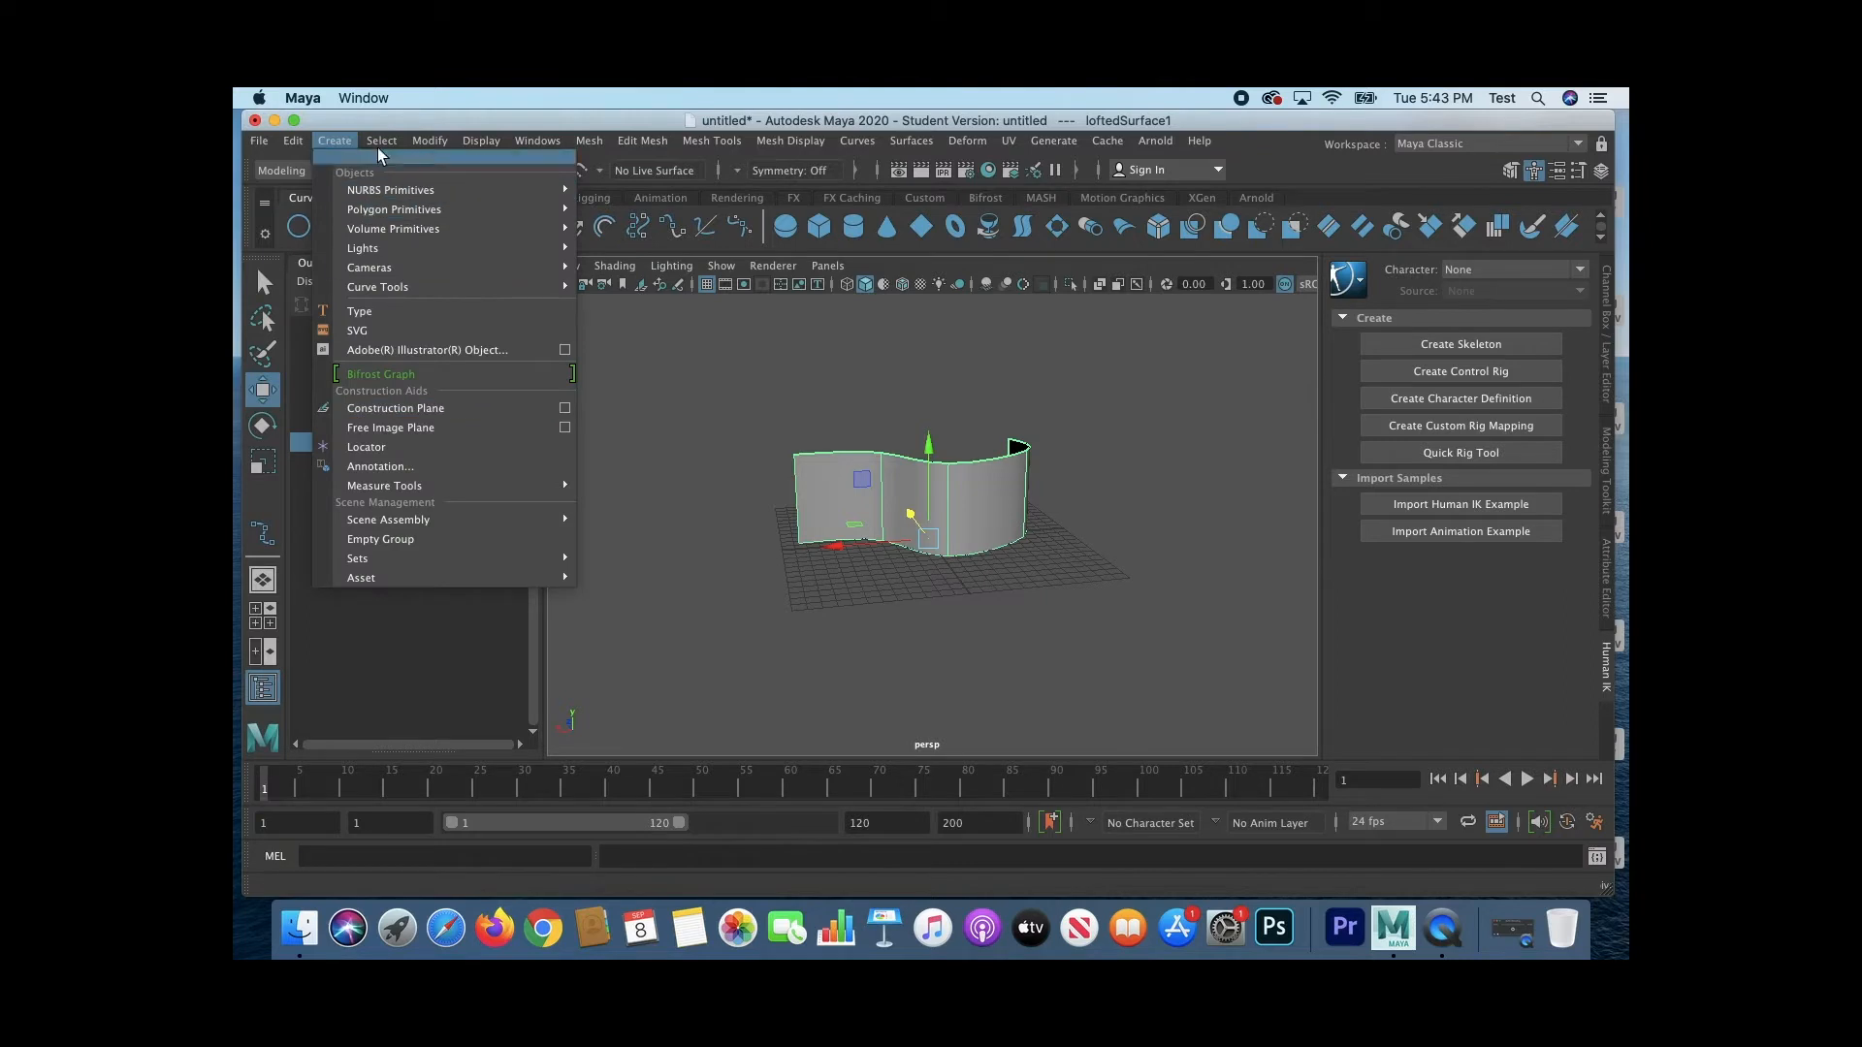
click(429, 141)
mouse_move(568, 611)
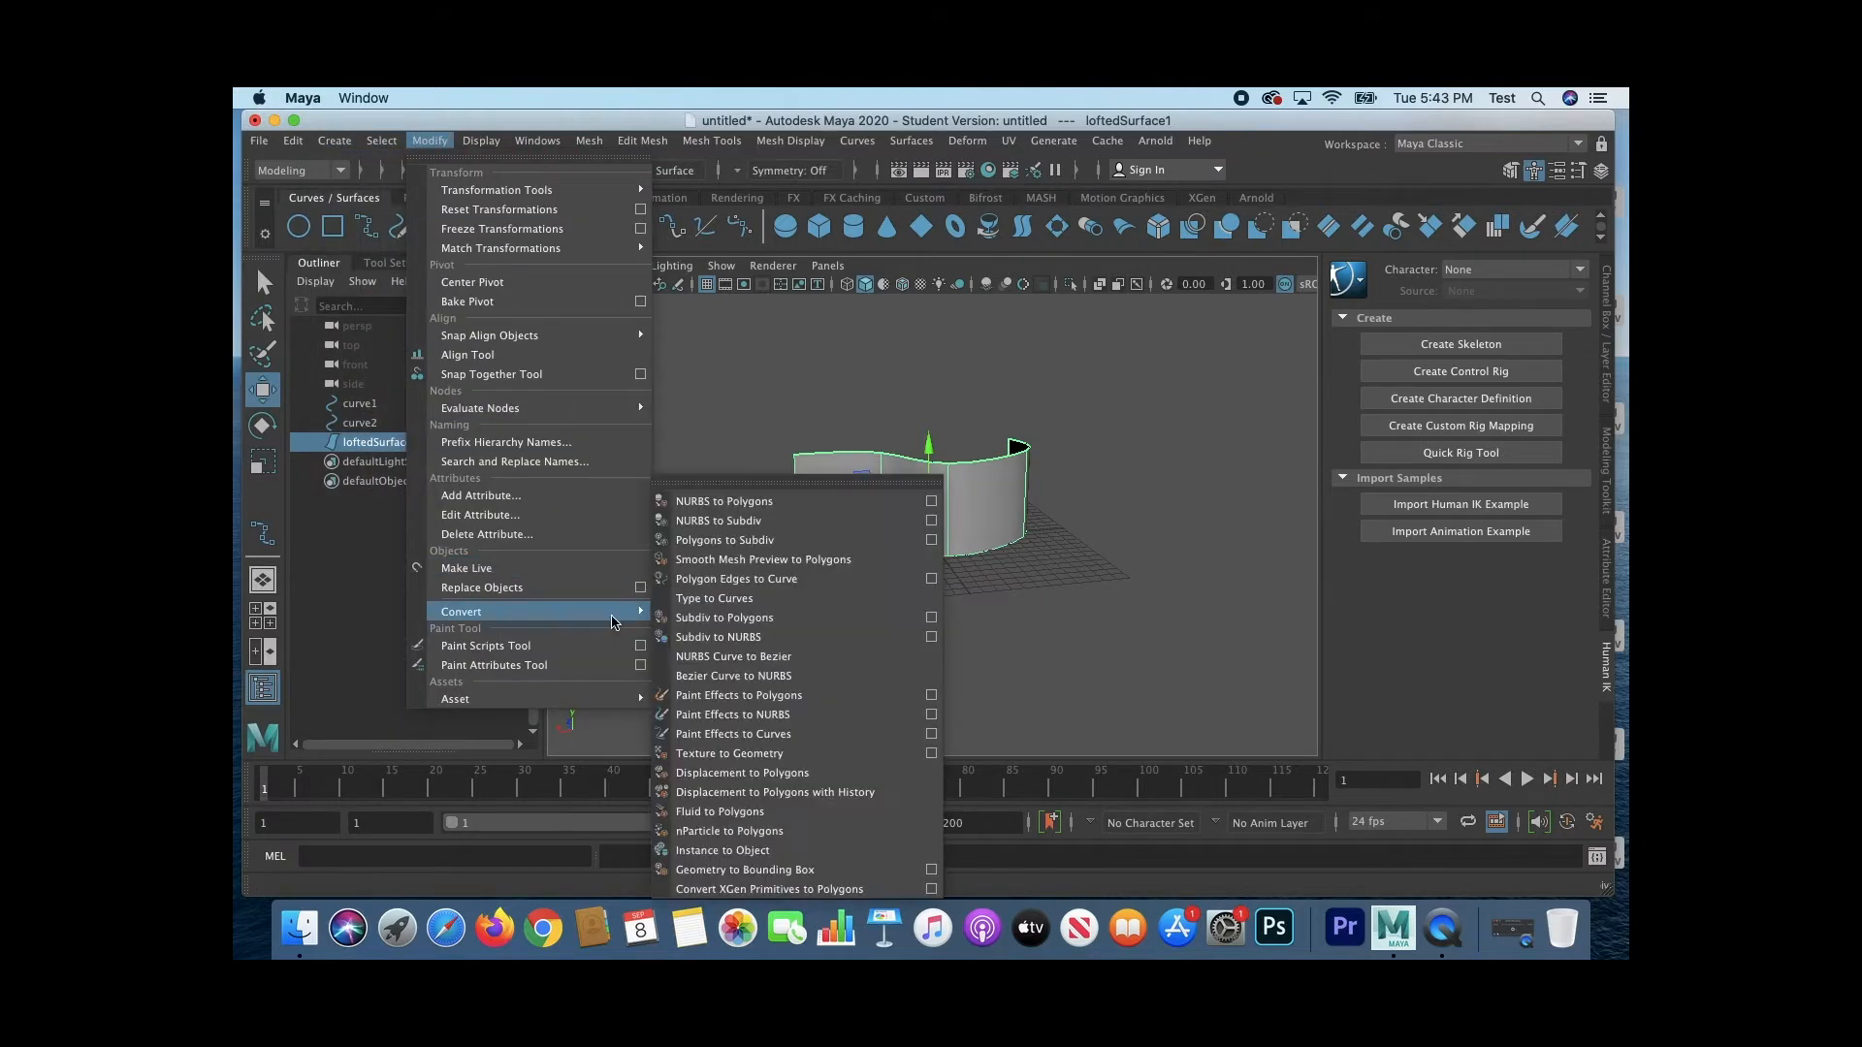
click(776, 511)
Step: Move the polygon mesh about 15 units and the lofted surface about 6.3 units along negative Z, apart from the curves
alt+drag(842, 631, 1001, 562)
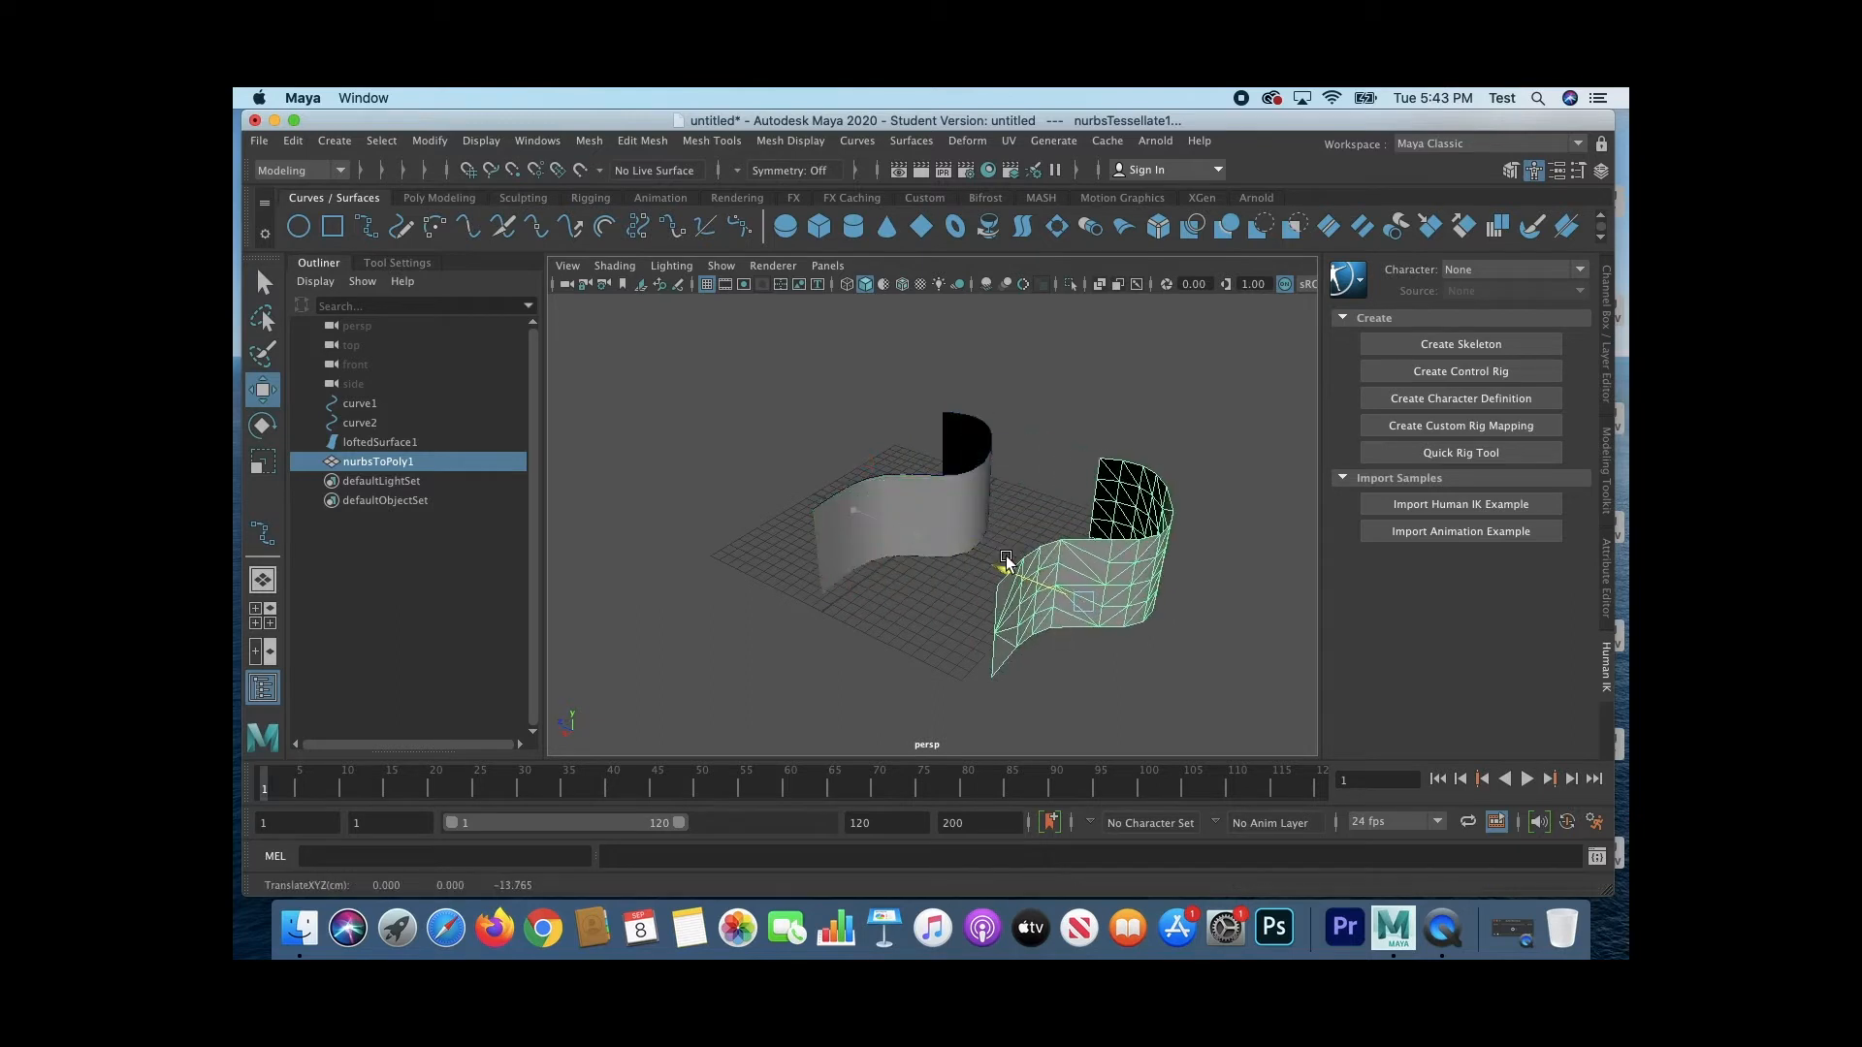
alt+drag(882, 644, 944, 620)
click(869, 515)
Step: Move the control vertices cv[5:6] at the end of curve1 to bend the end of the lower curve
click(922, 582)
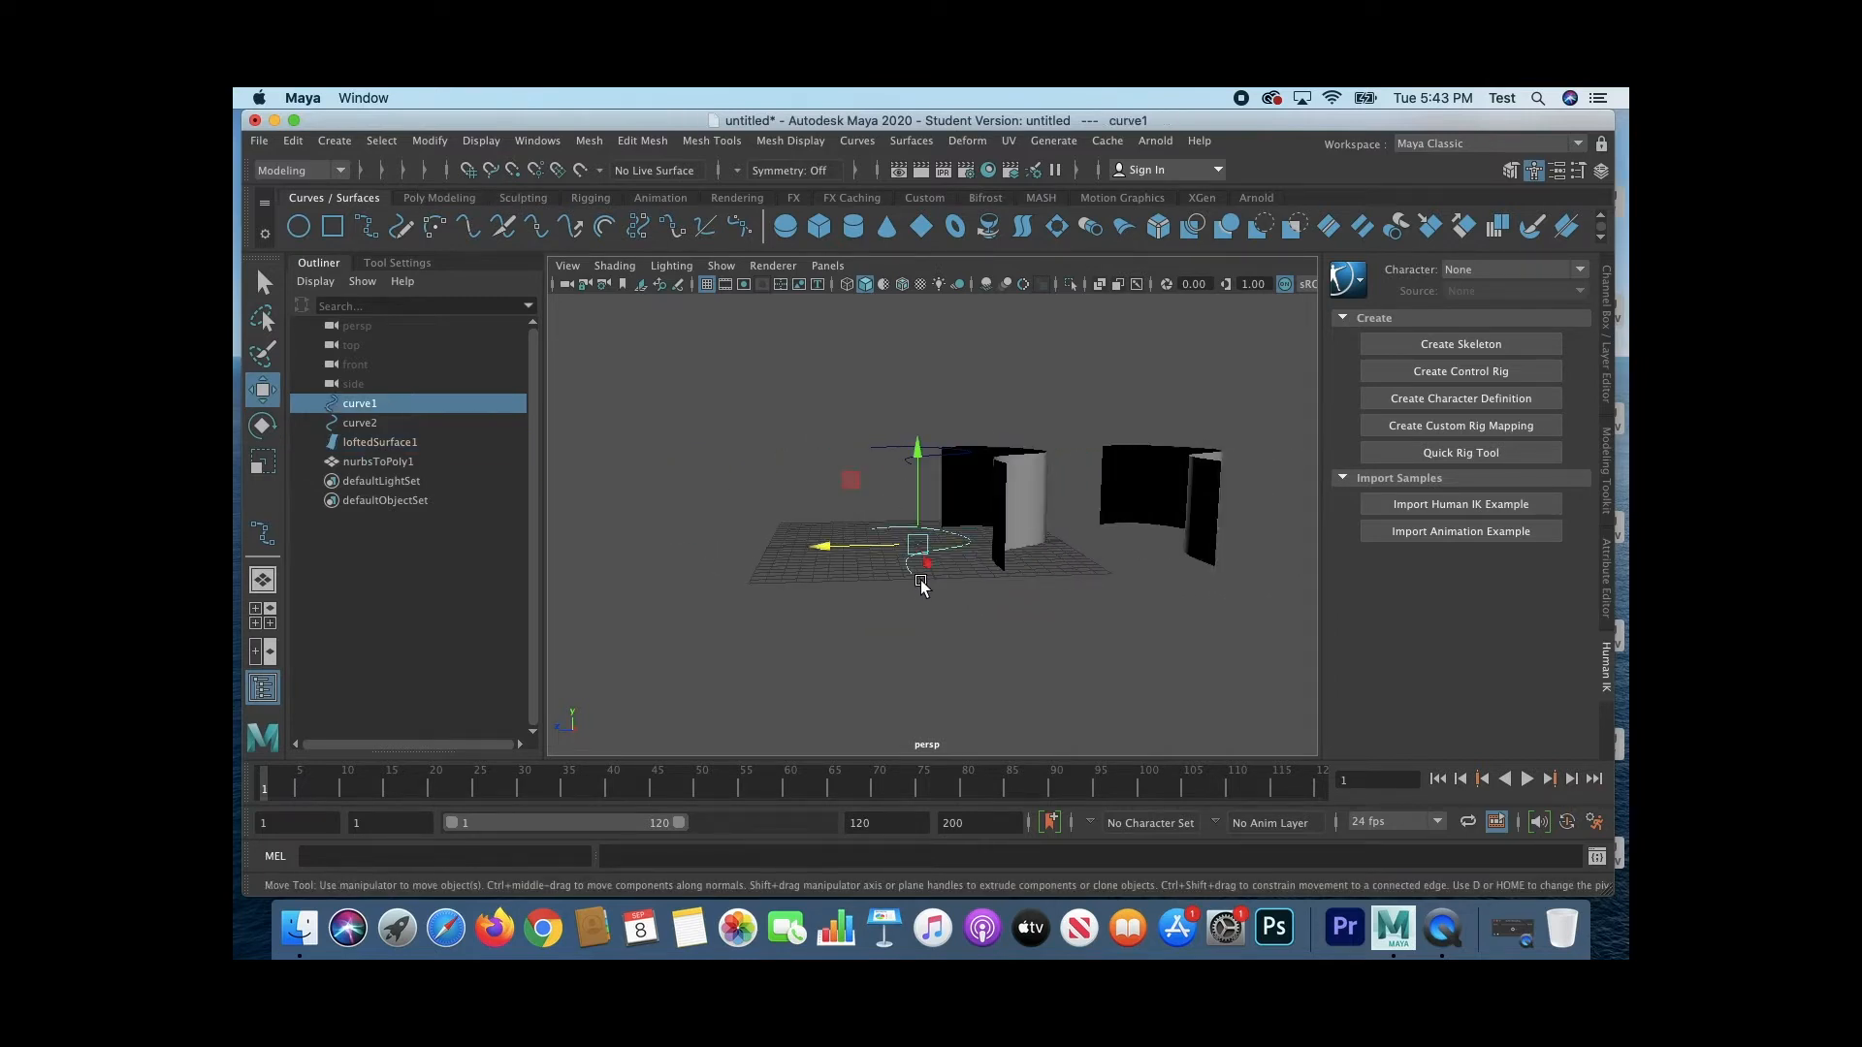
right_drag(911, 574, 844, 458)
drag(883, 562, 1016, 597)
alt+drag(1100, 660, 931, 620)
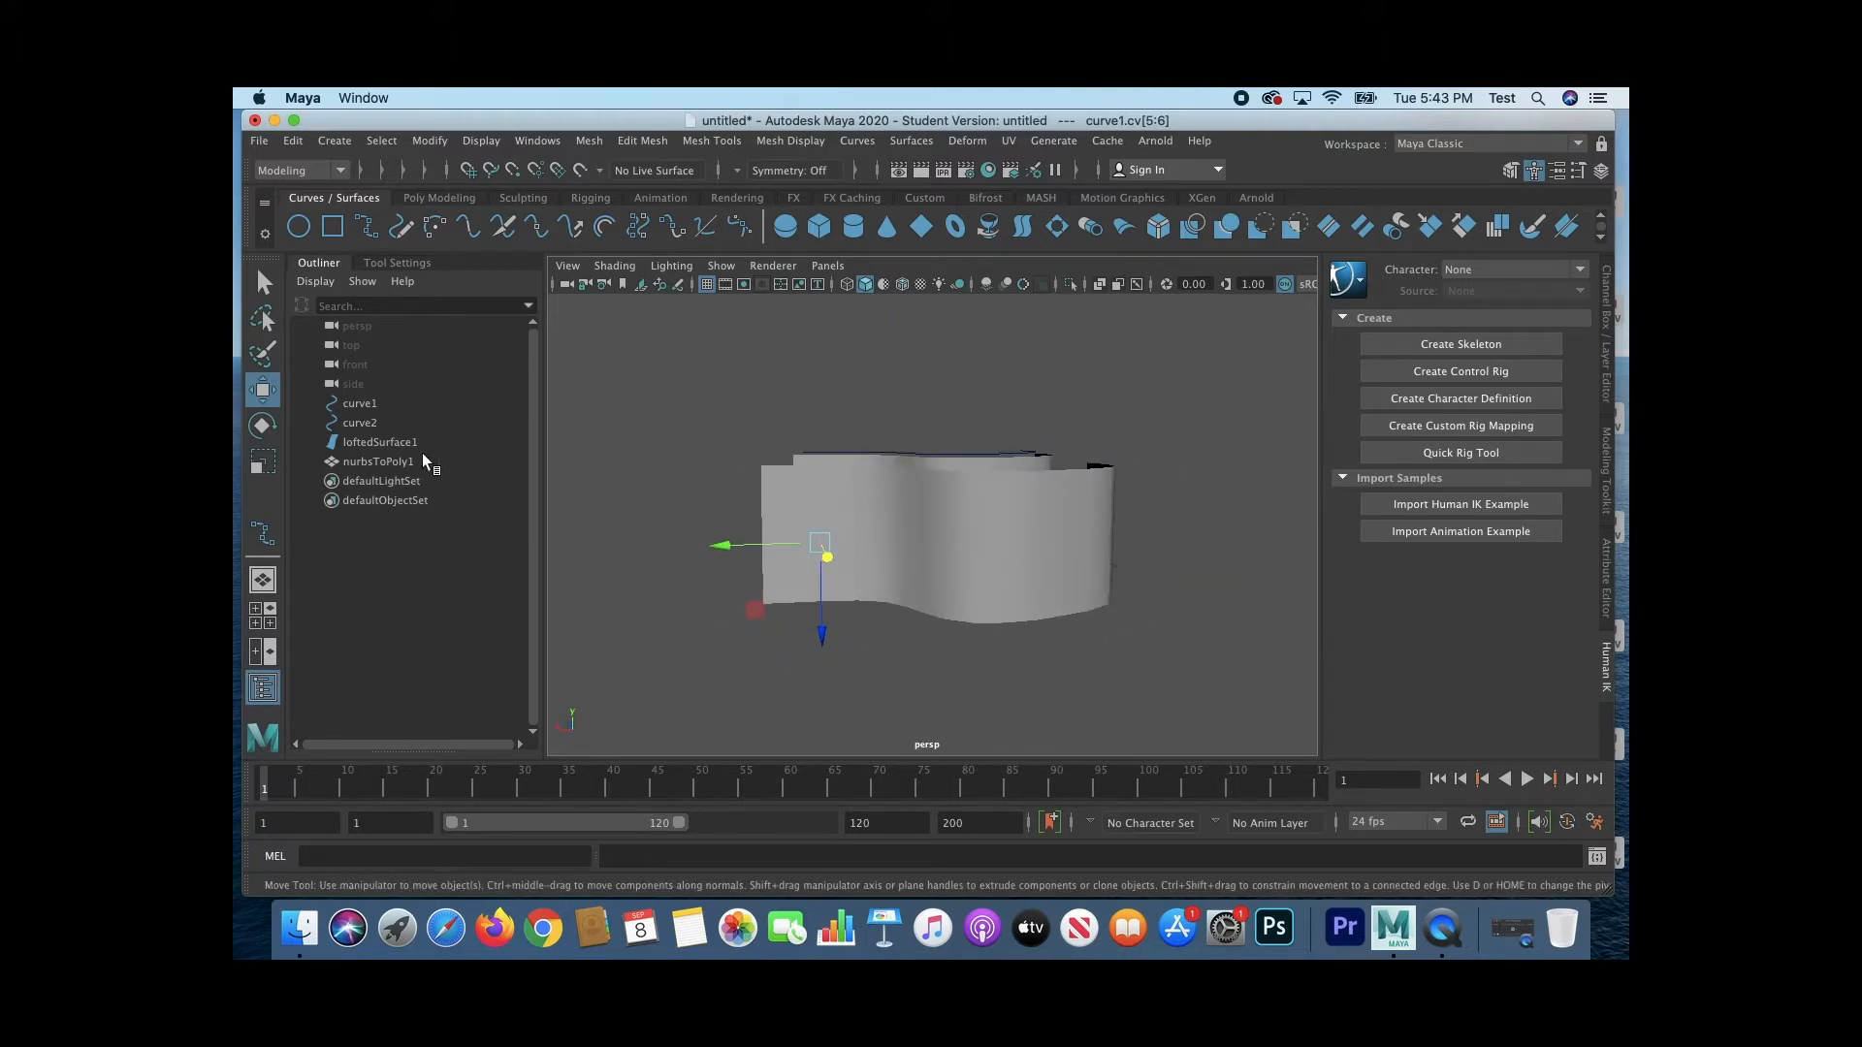
alt+drag(707, 644, 774, 657)
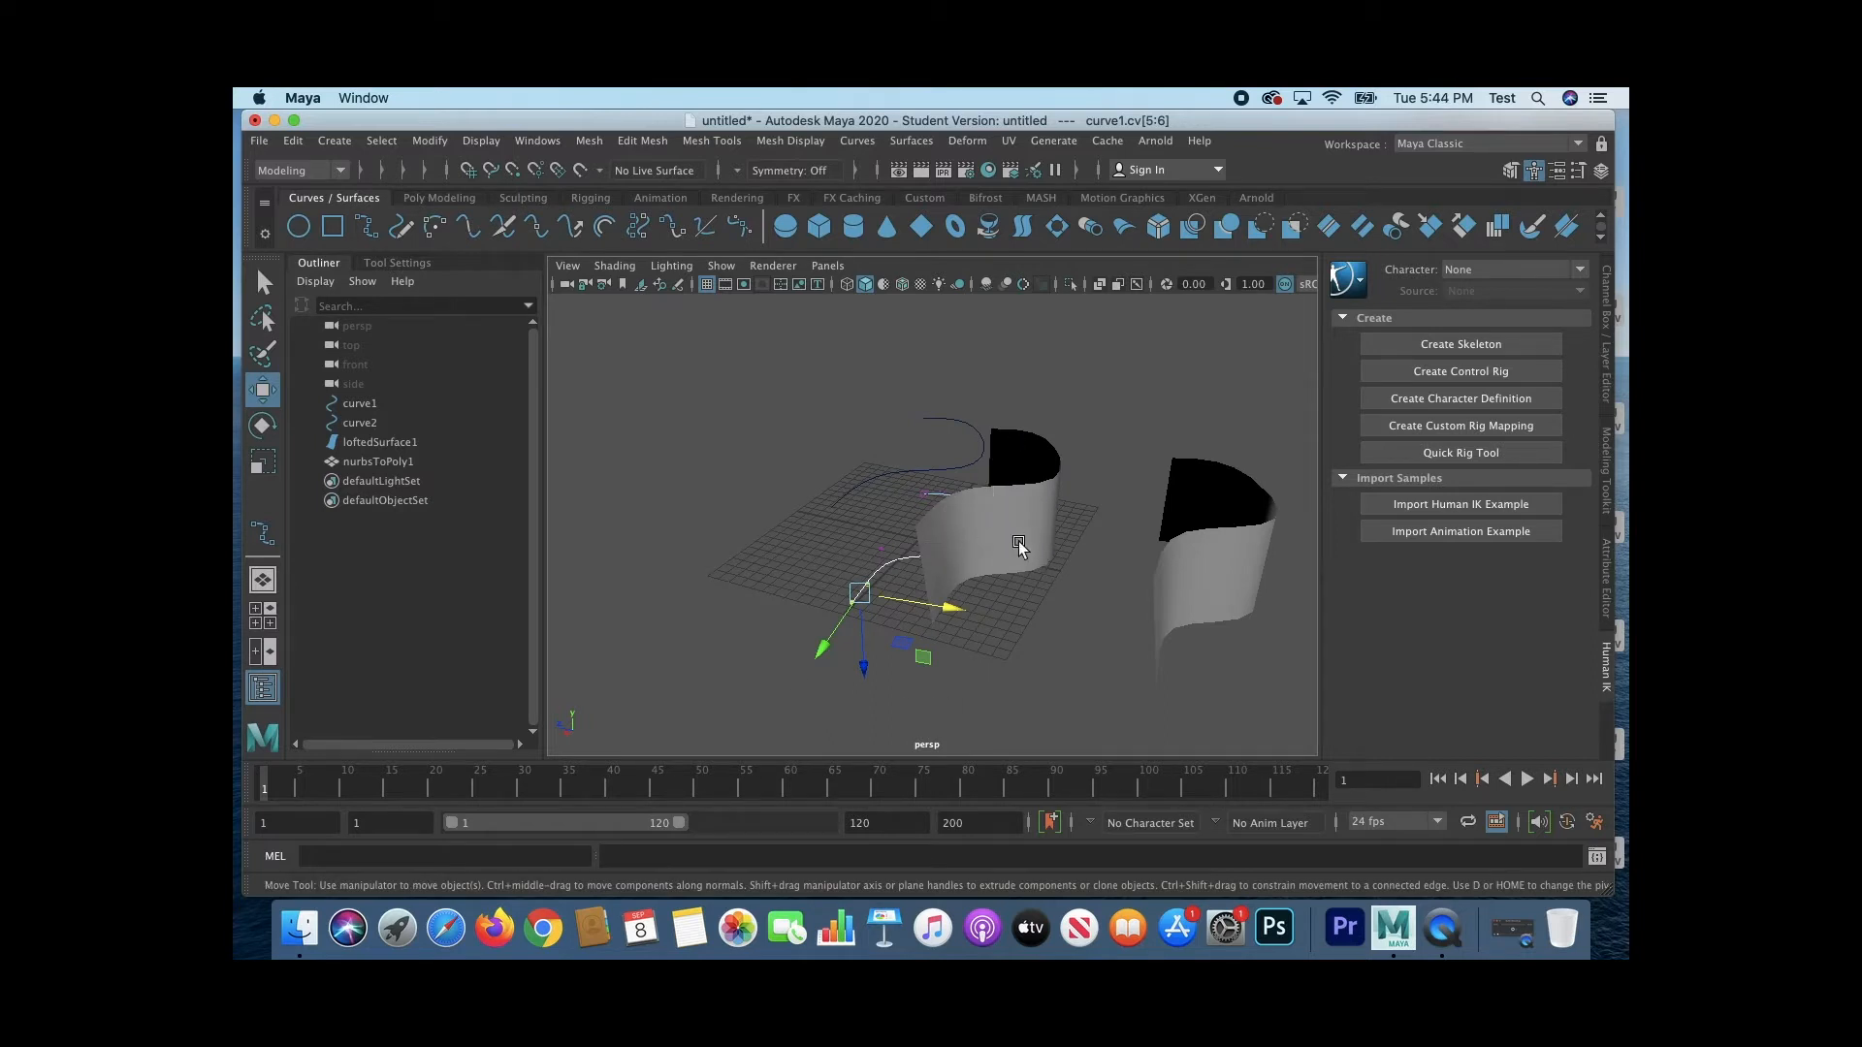
mouse_move(953, 609)
mouse_down()
mouse_move(846, 584)
mouse_move(1009, 611)
mouse_move(917, 594)
mouse_move(939, 582)
mouse_move(934, 628)
mouse_up()
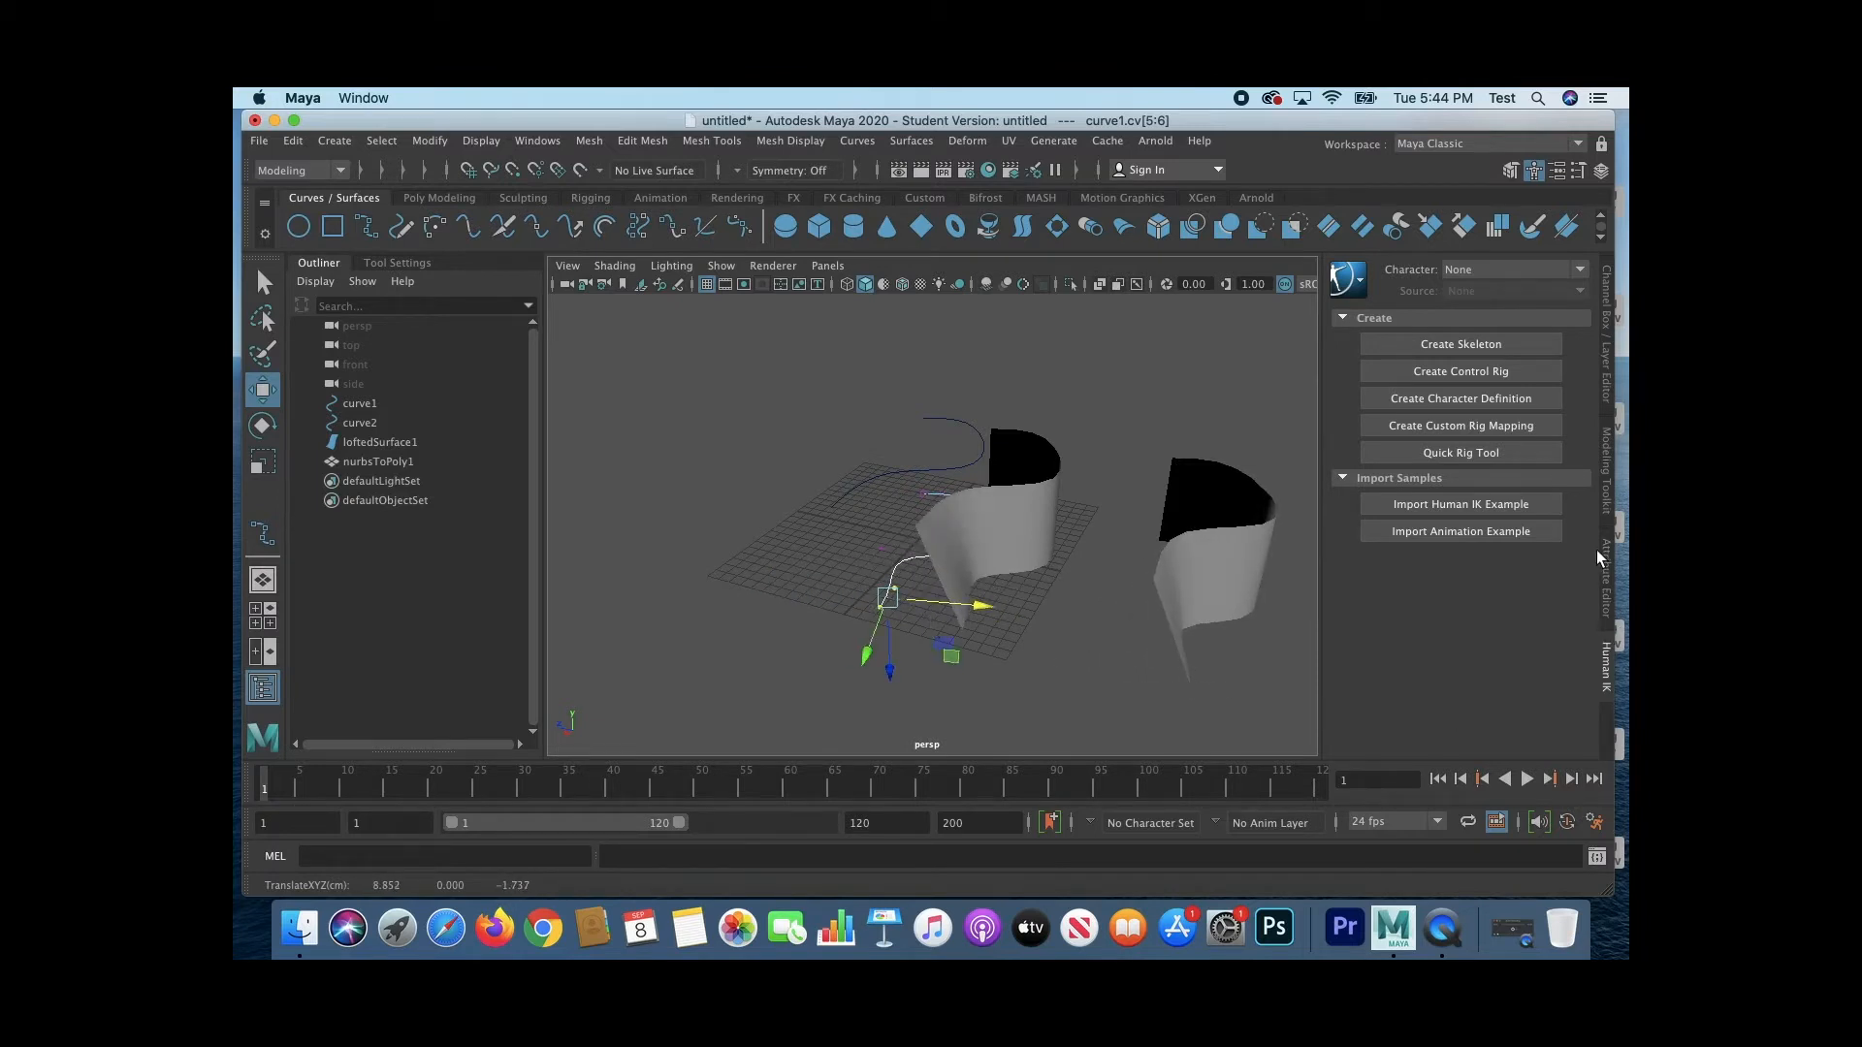
Step: Display the channel and layer settings and inspect the attributes of the polygon mesh and the lofted surface
click(1607, 357)
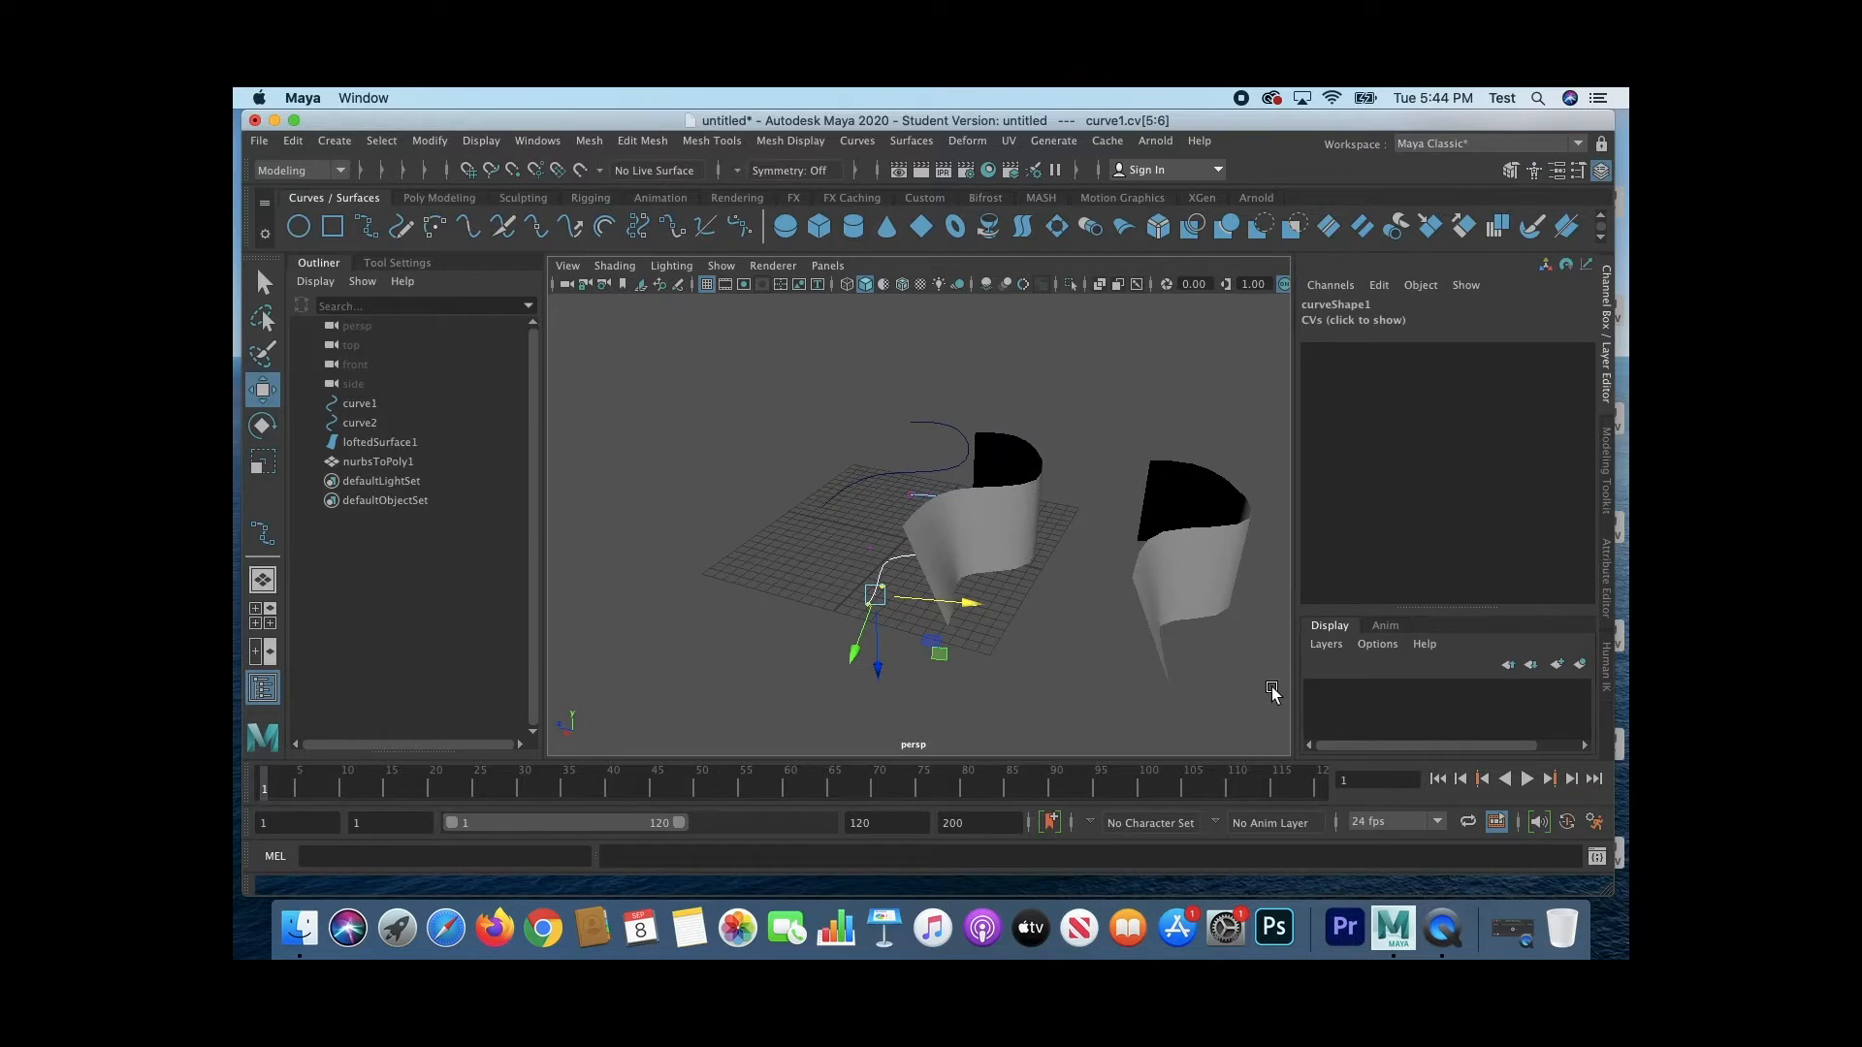
click(1127, 669)
click(1167, 607)
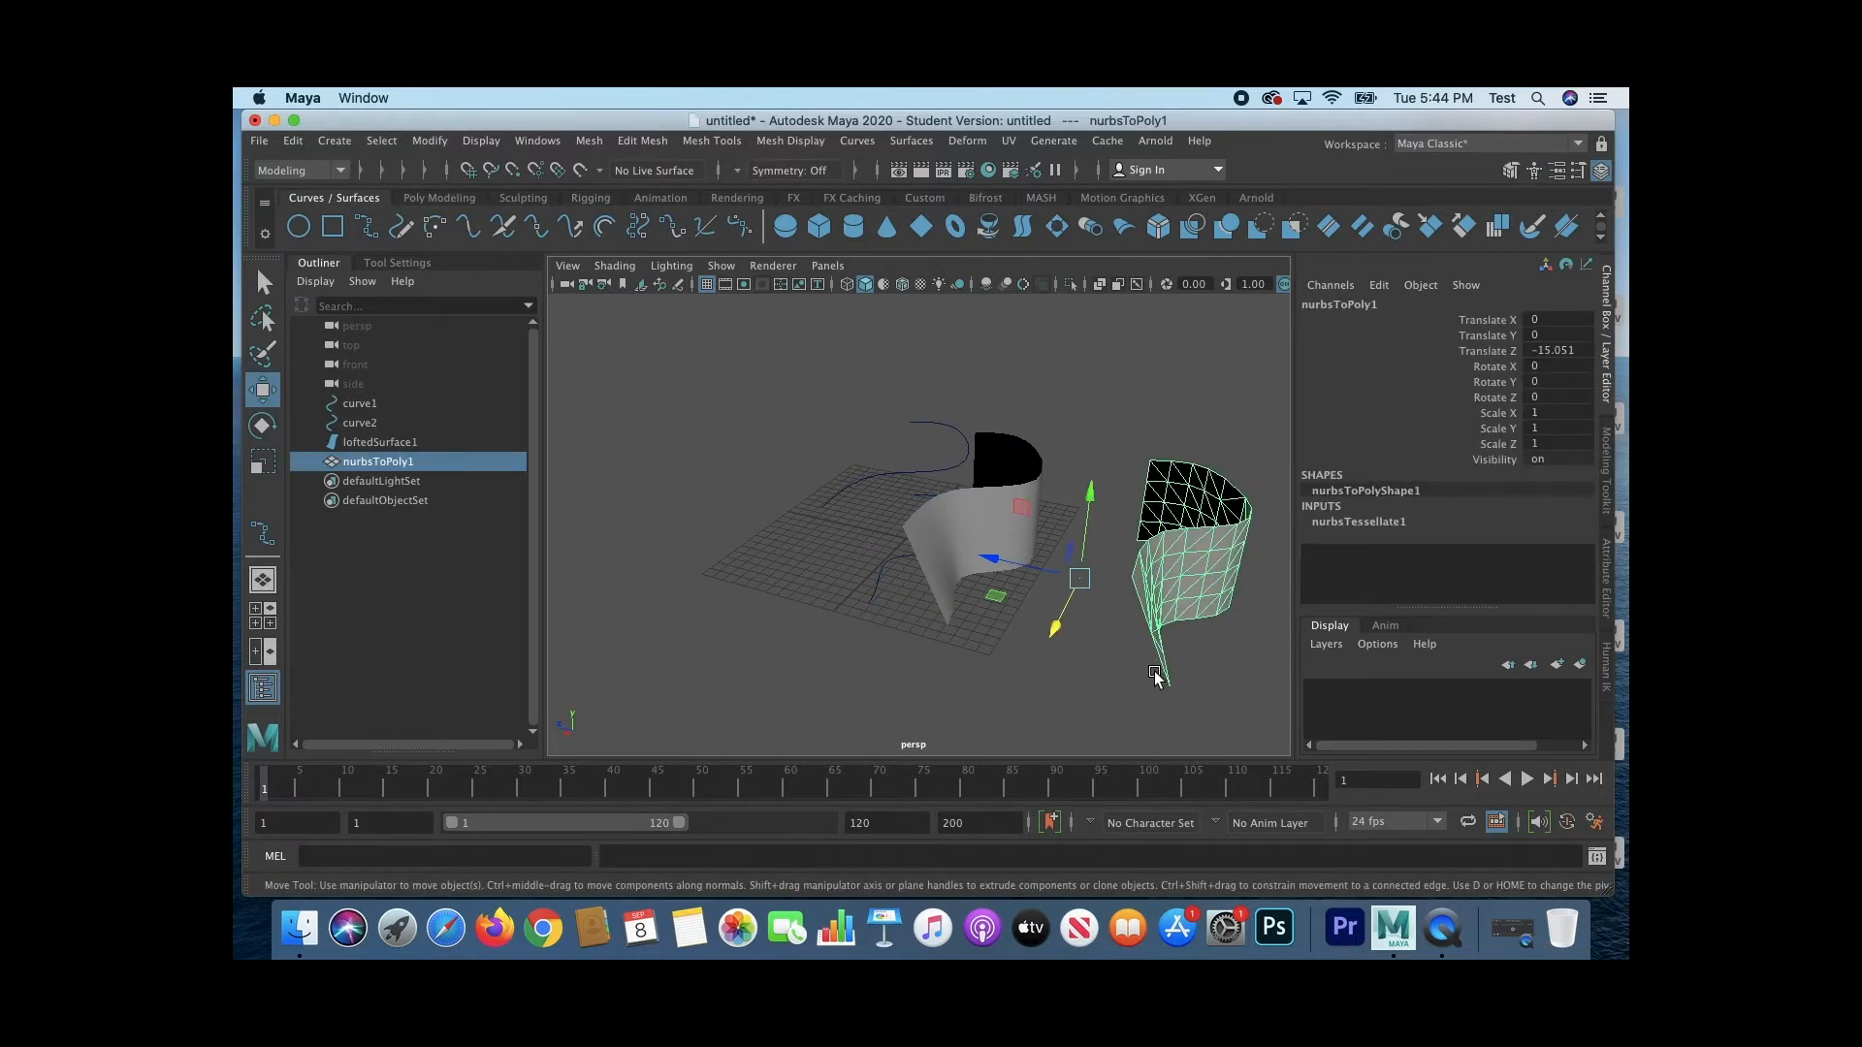
click(993, 516)
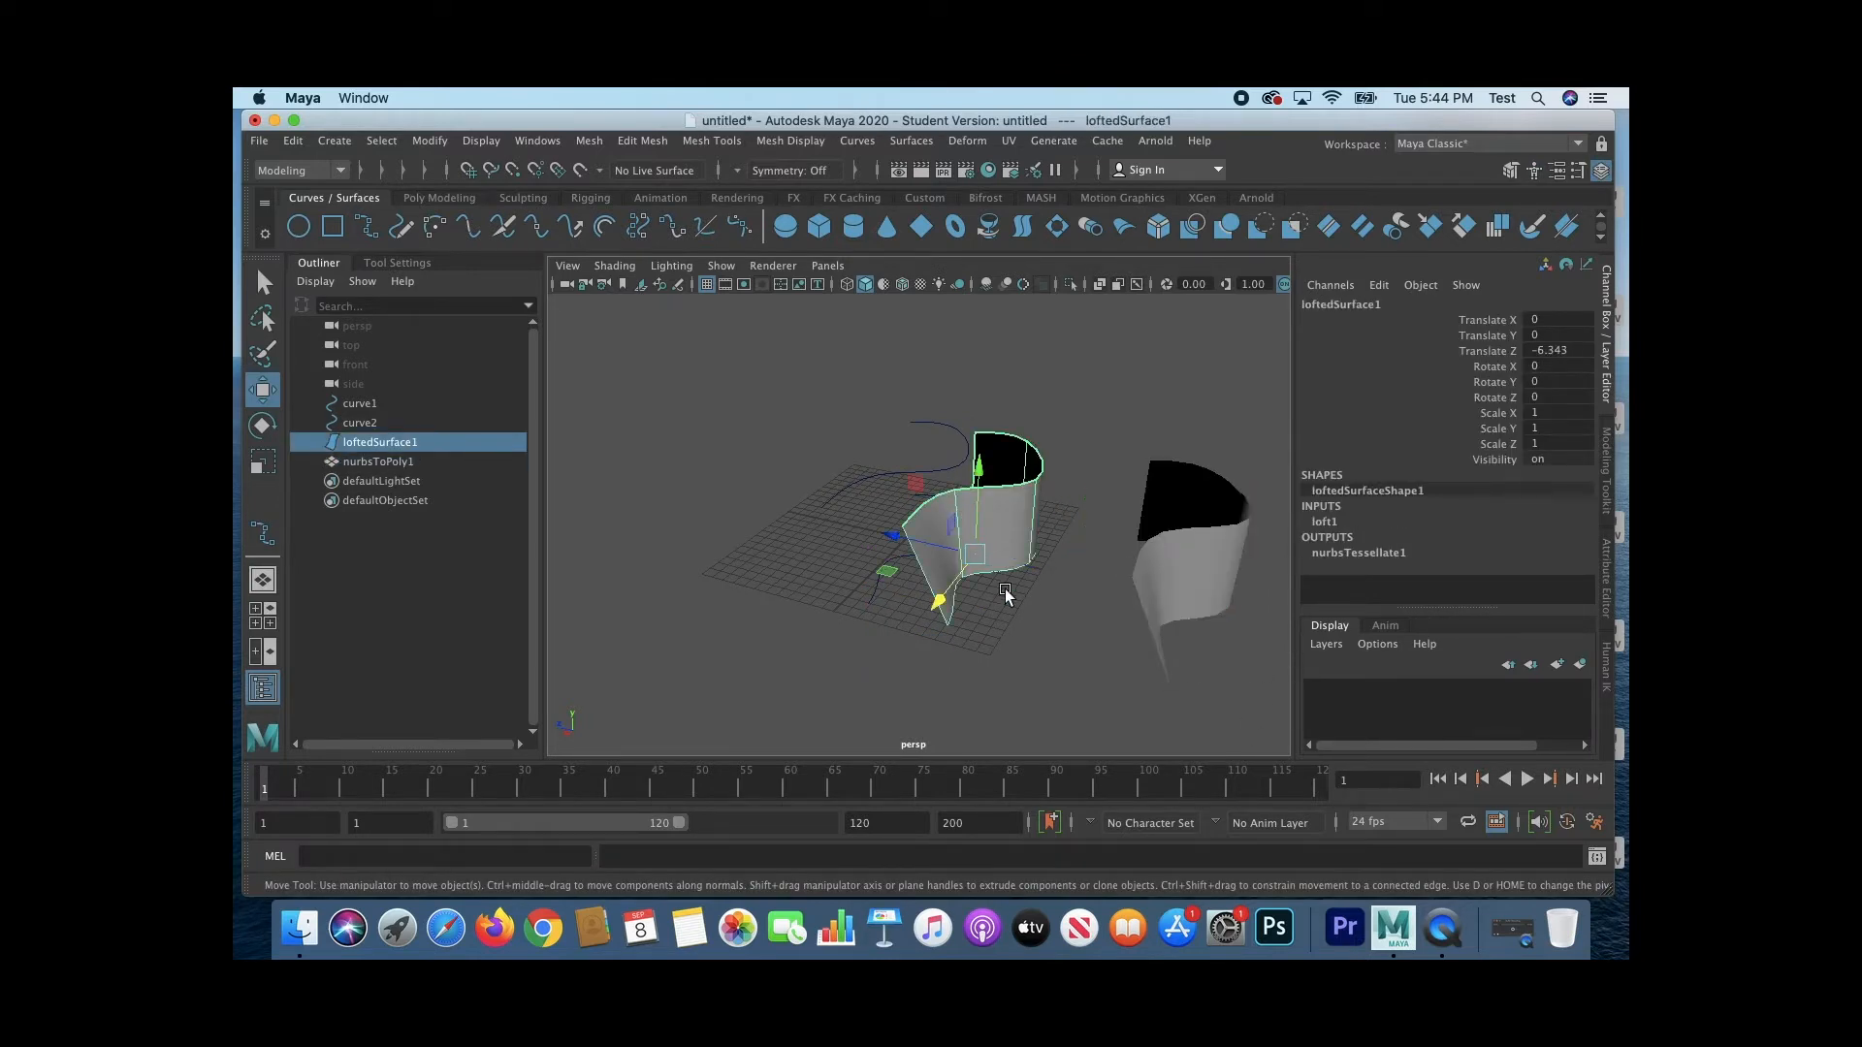
click(1203, 606)
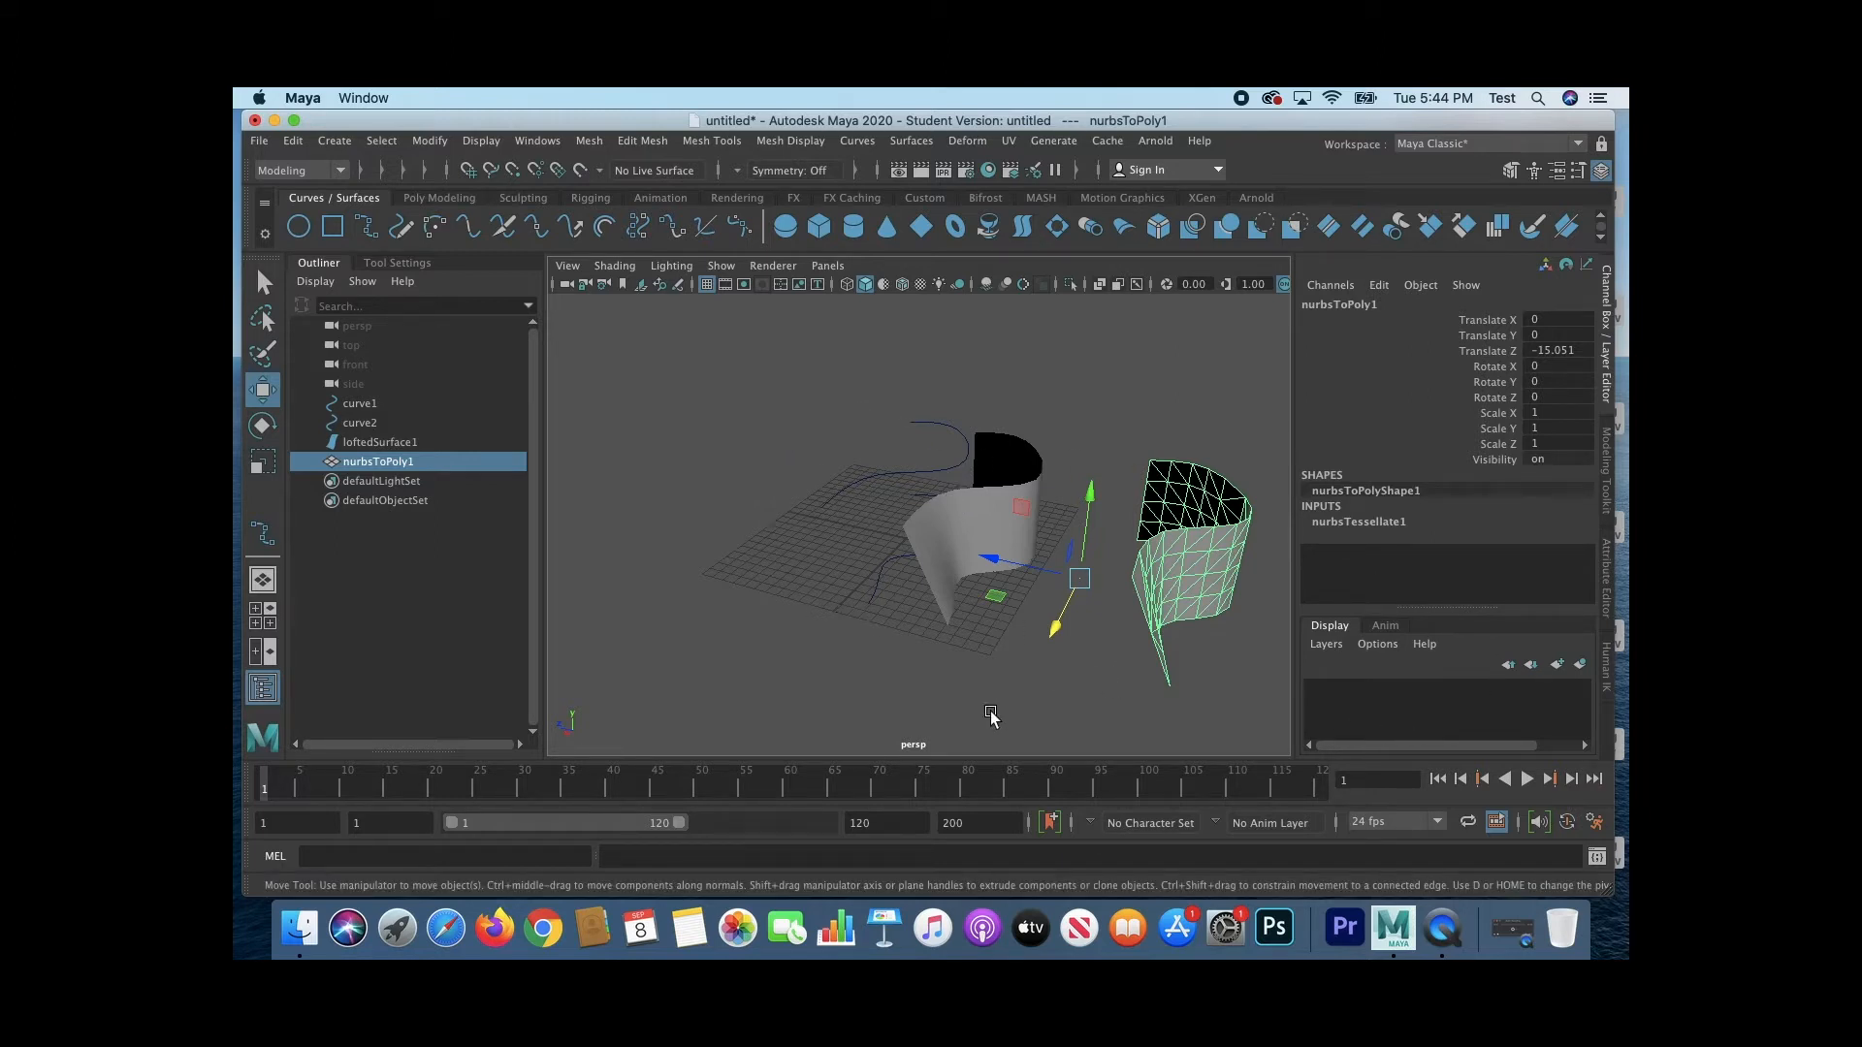
click(397, 442)
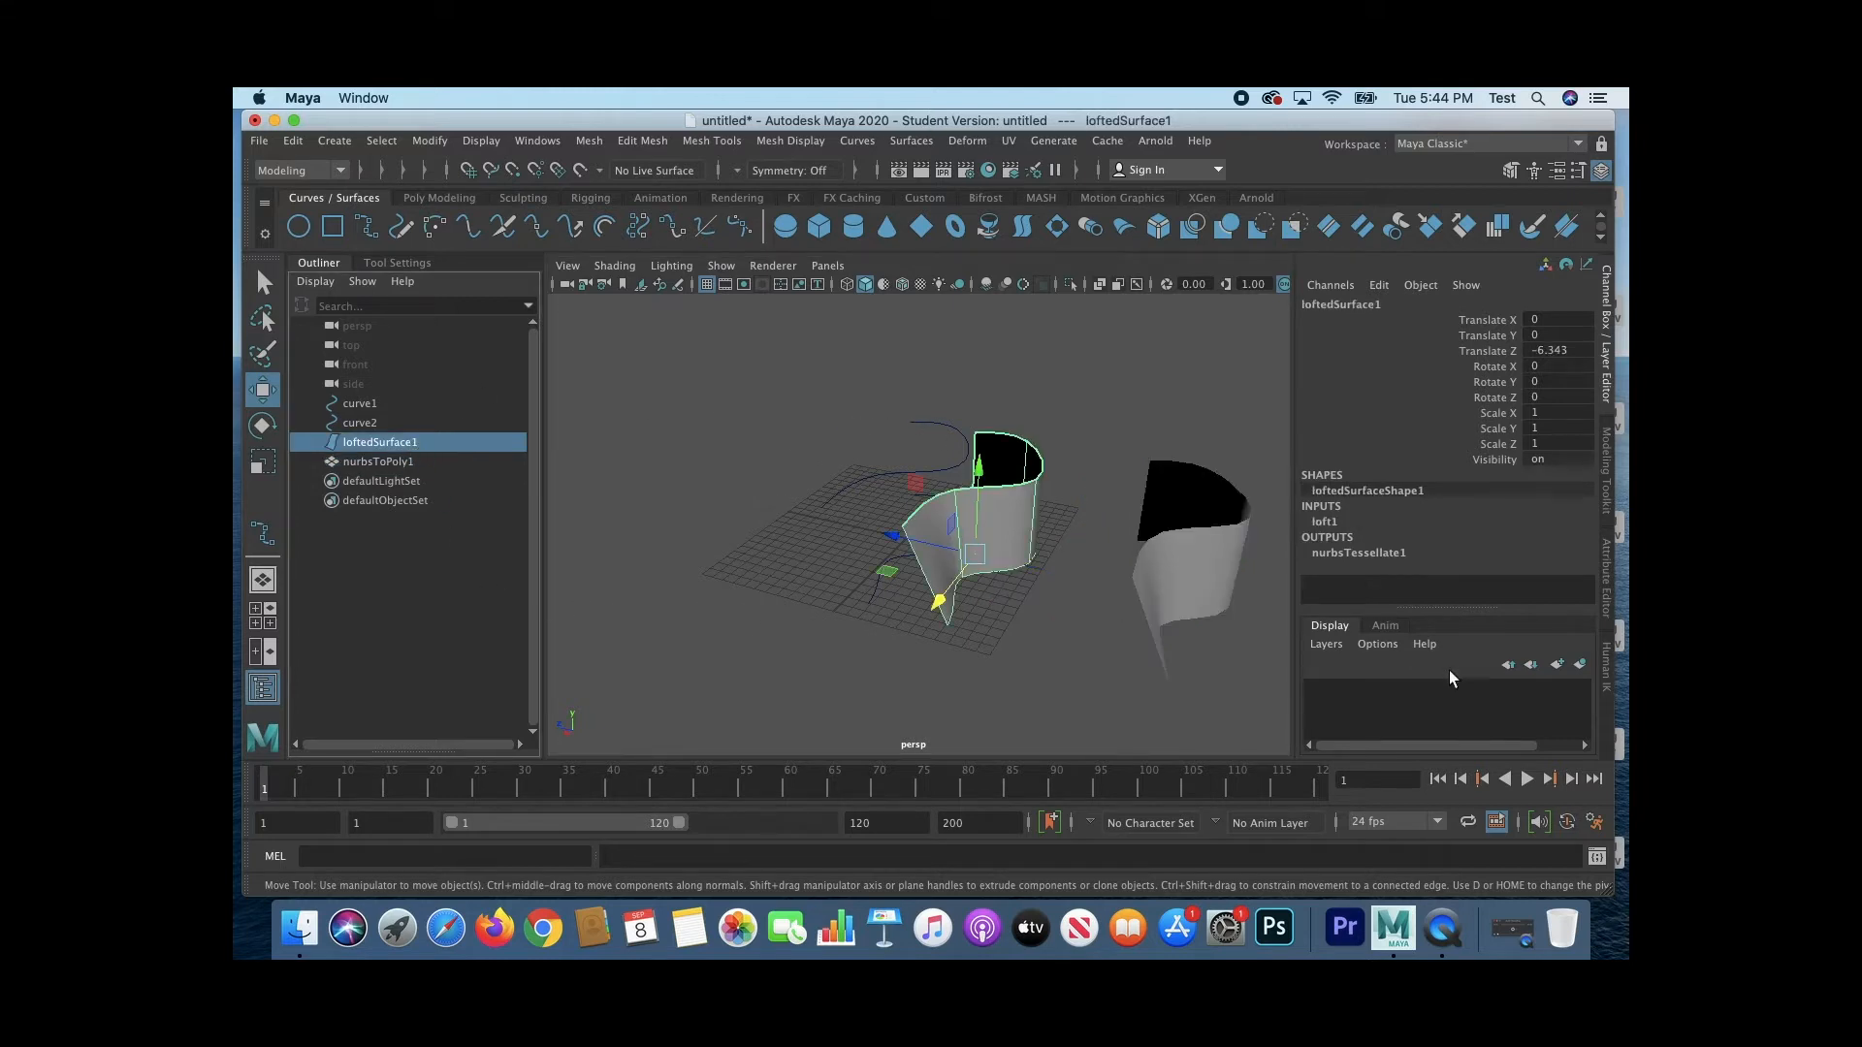
Step: Create three display layers: one holding both curves, one for the lofted surface and one for the polygon mesh
click(357, 406)
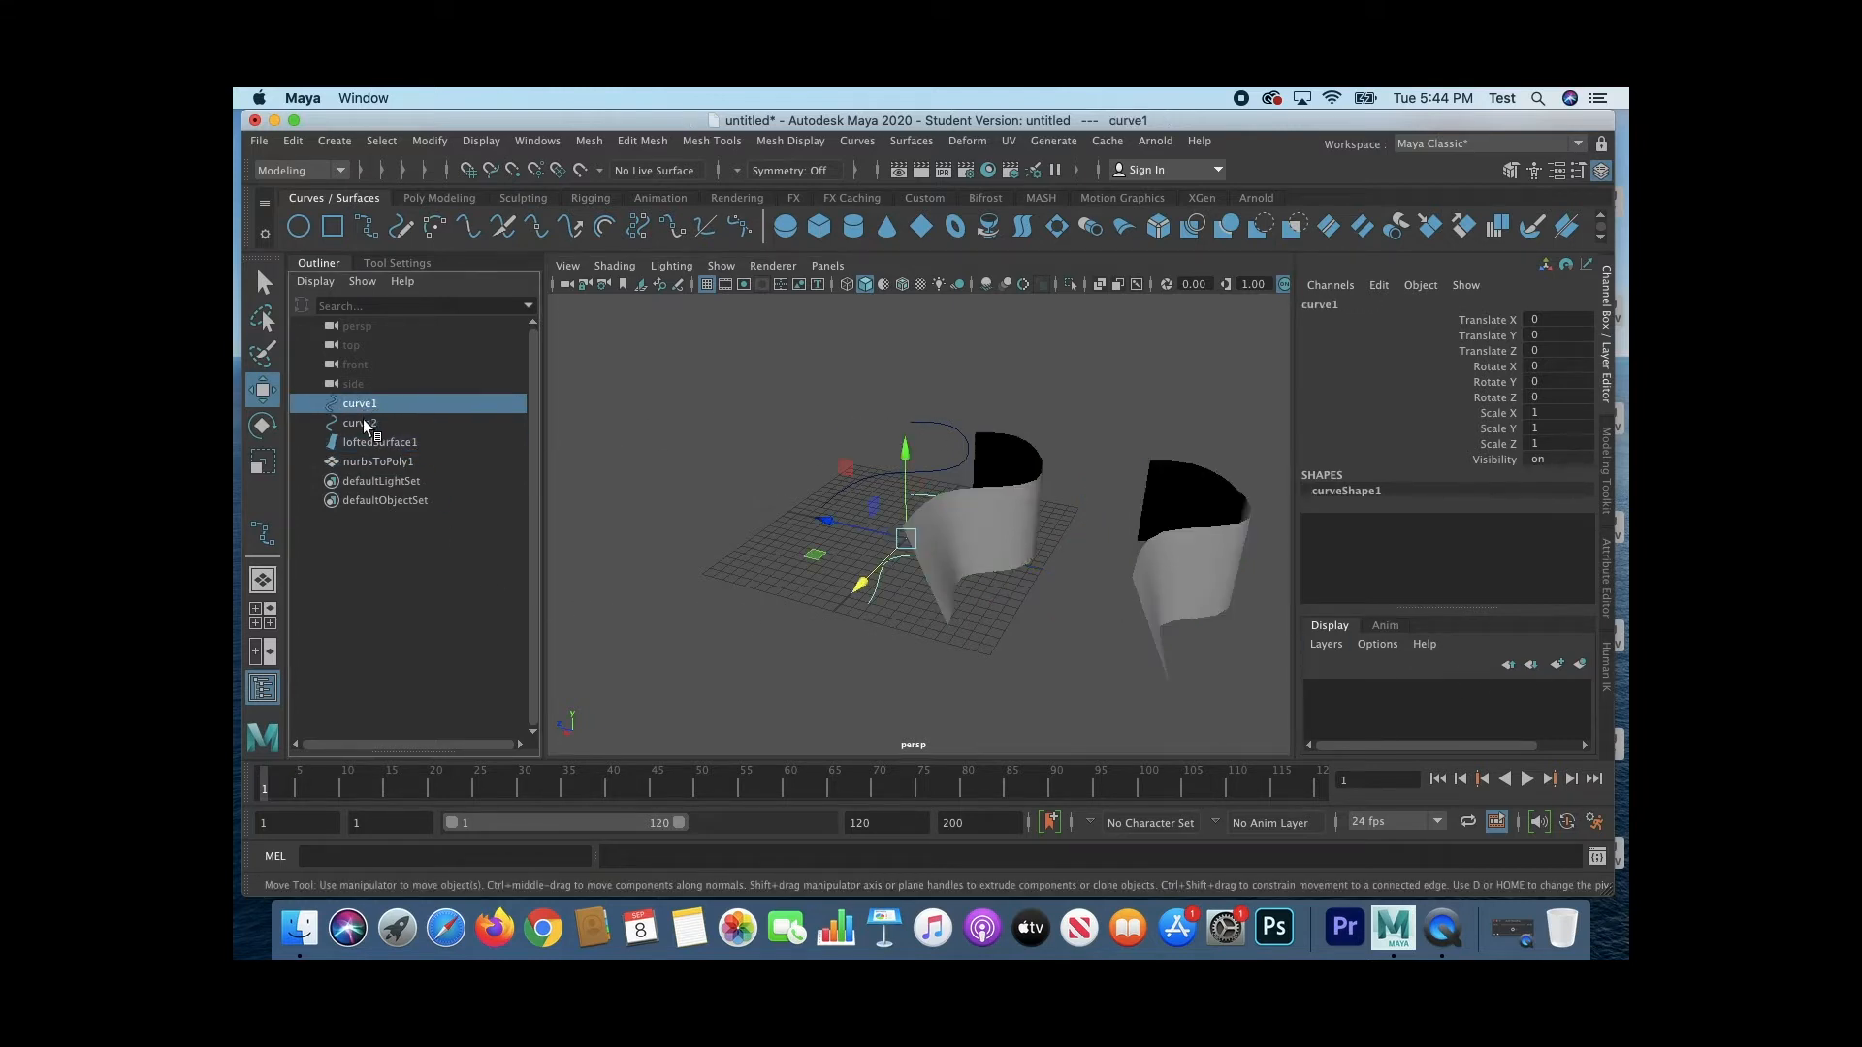
shift+click(363, 421)
click(1580, 665)
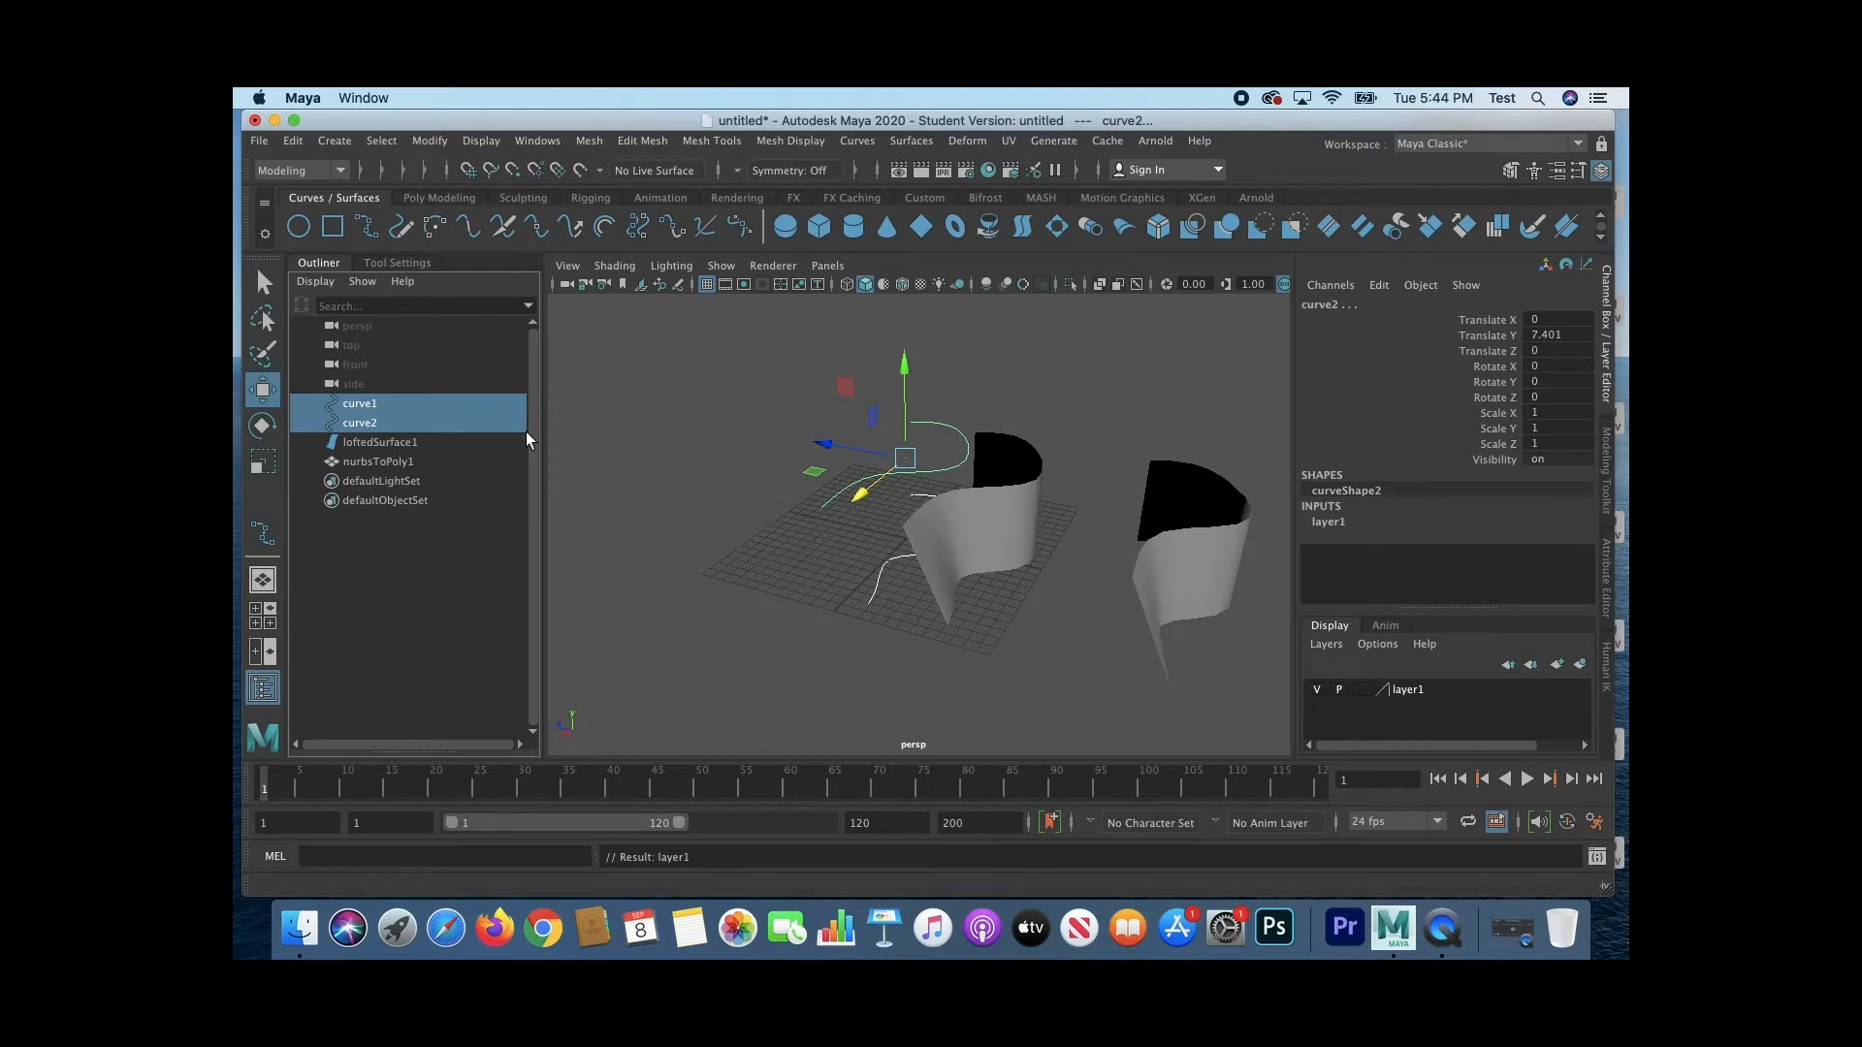
click(389, 444)
click(1580, 665)
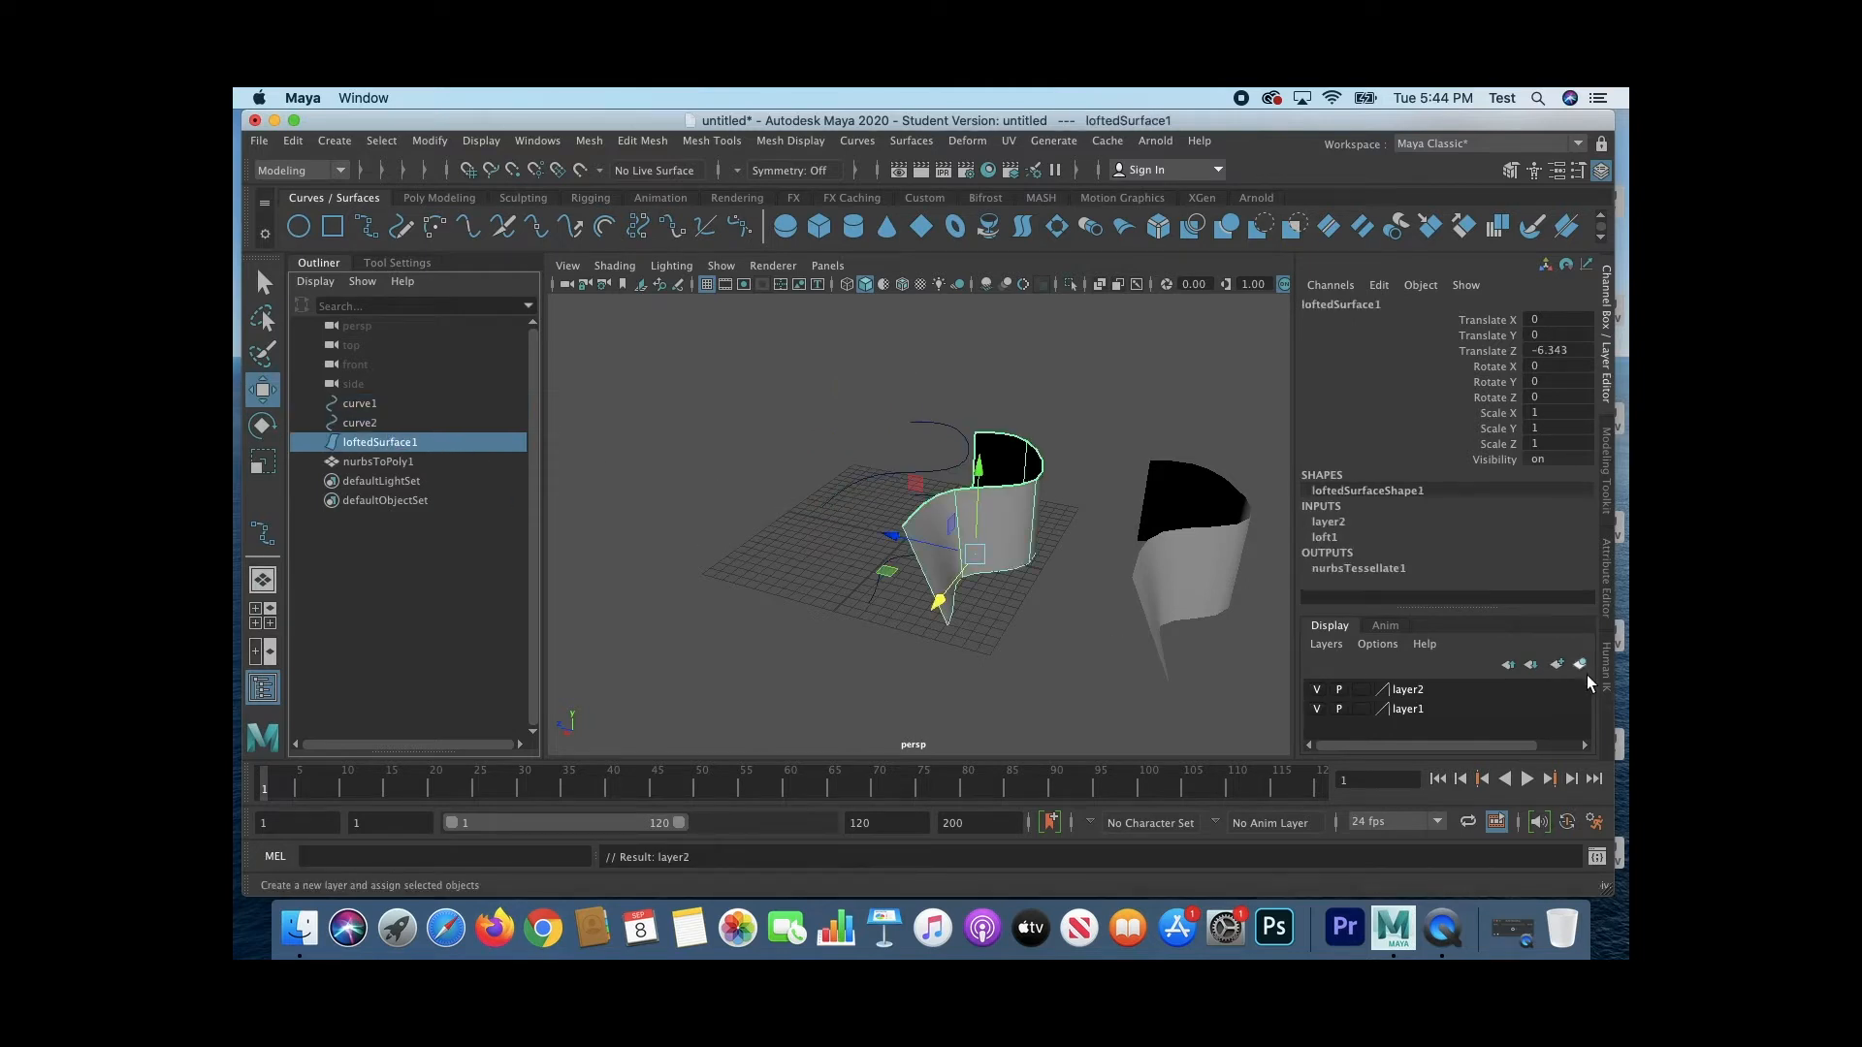
click(384, 463)
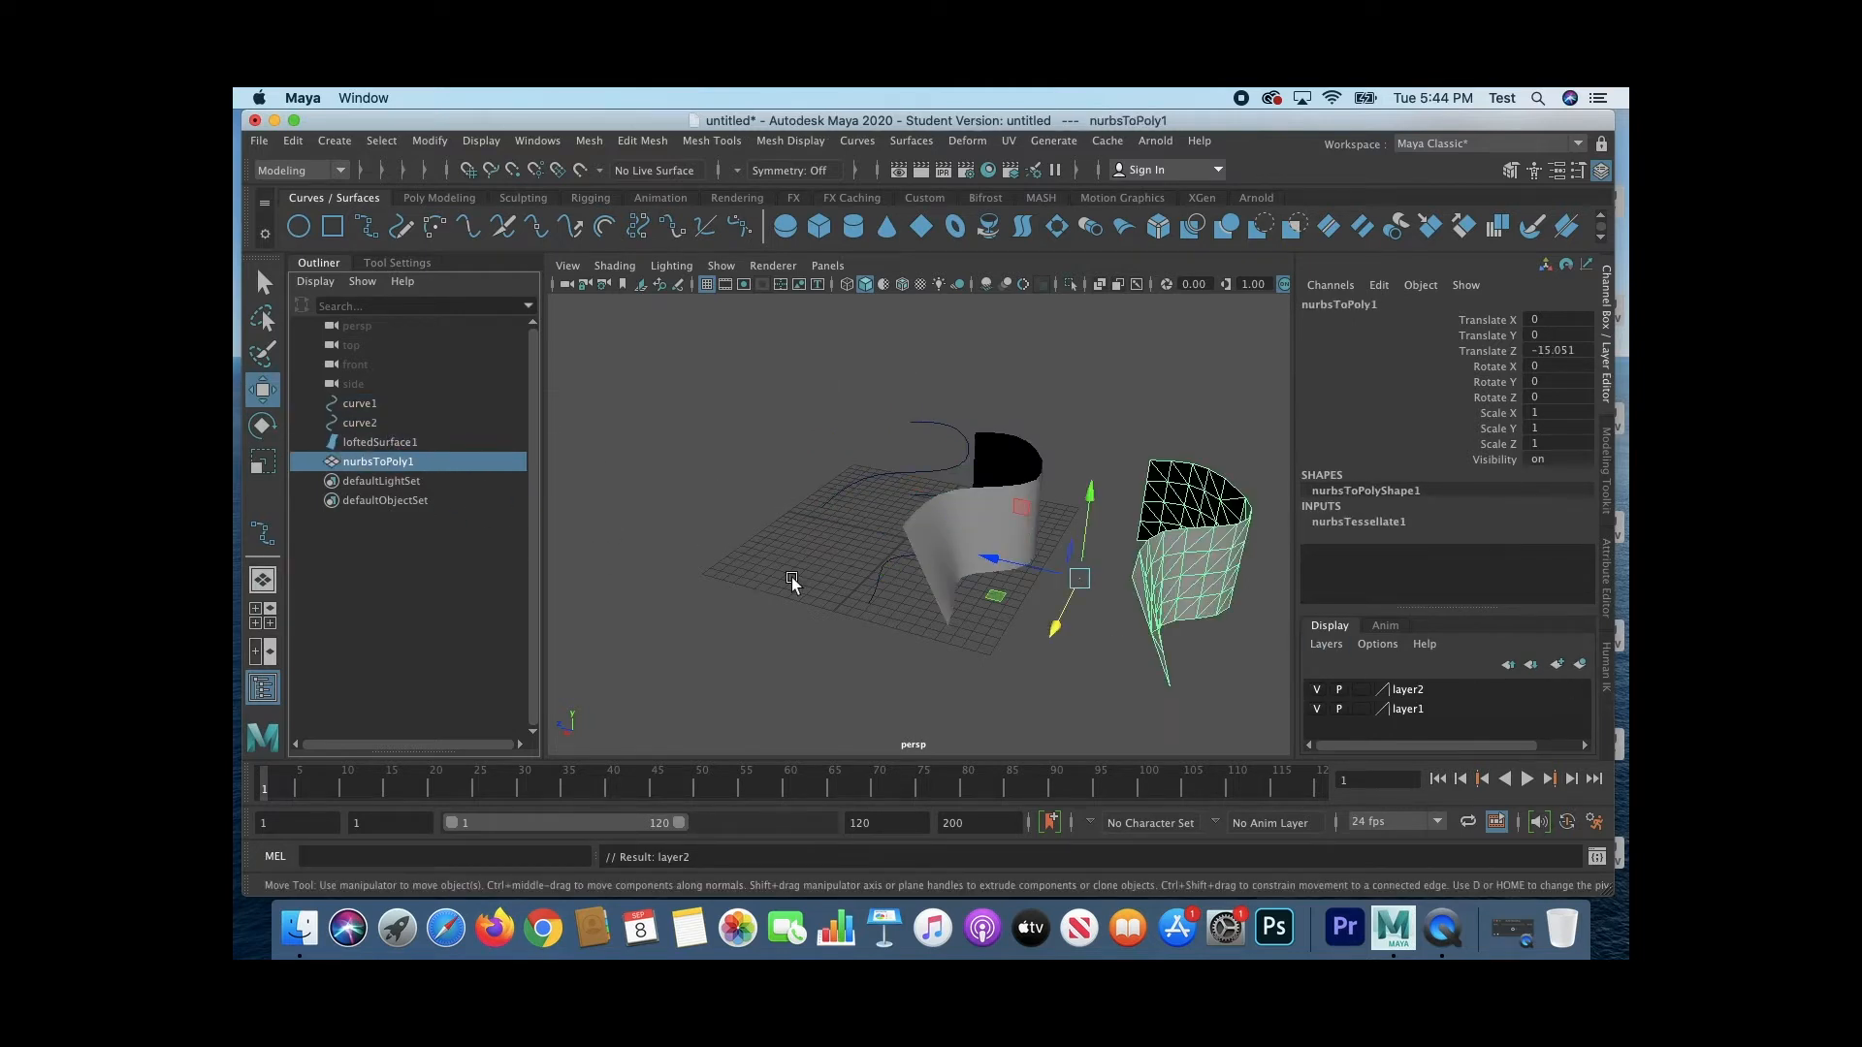
click(1582, 668)
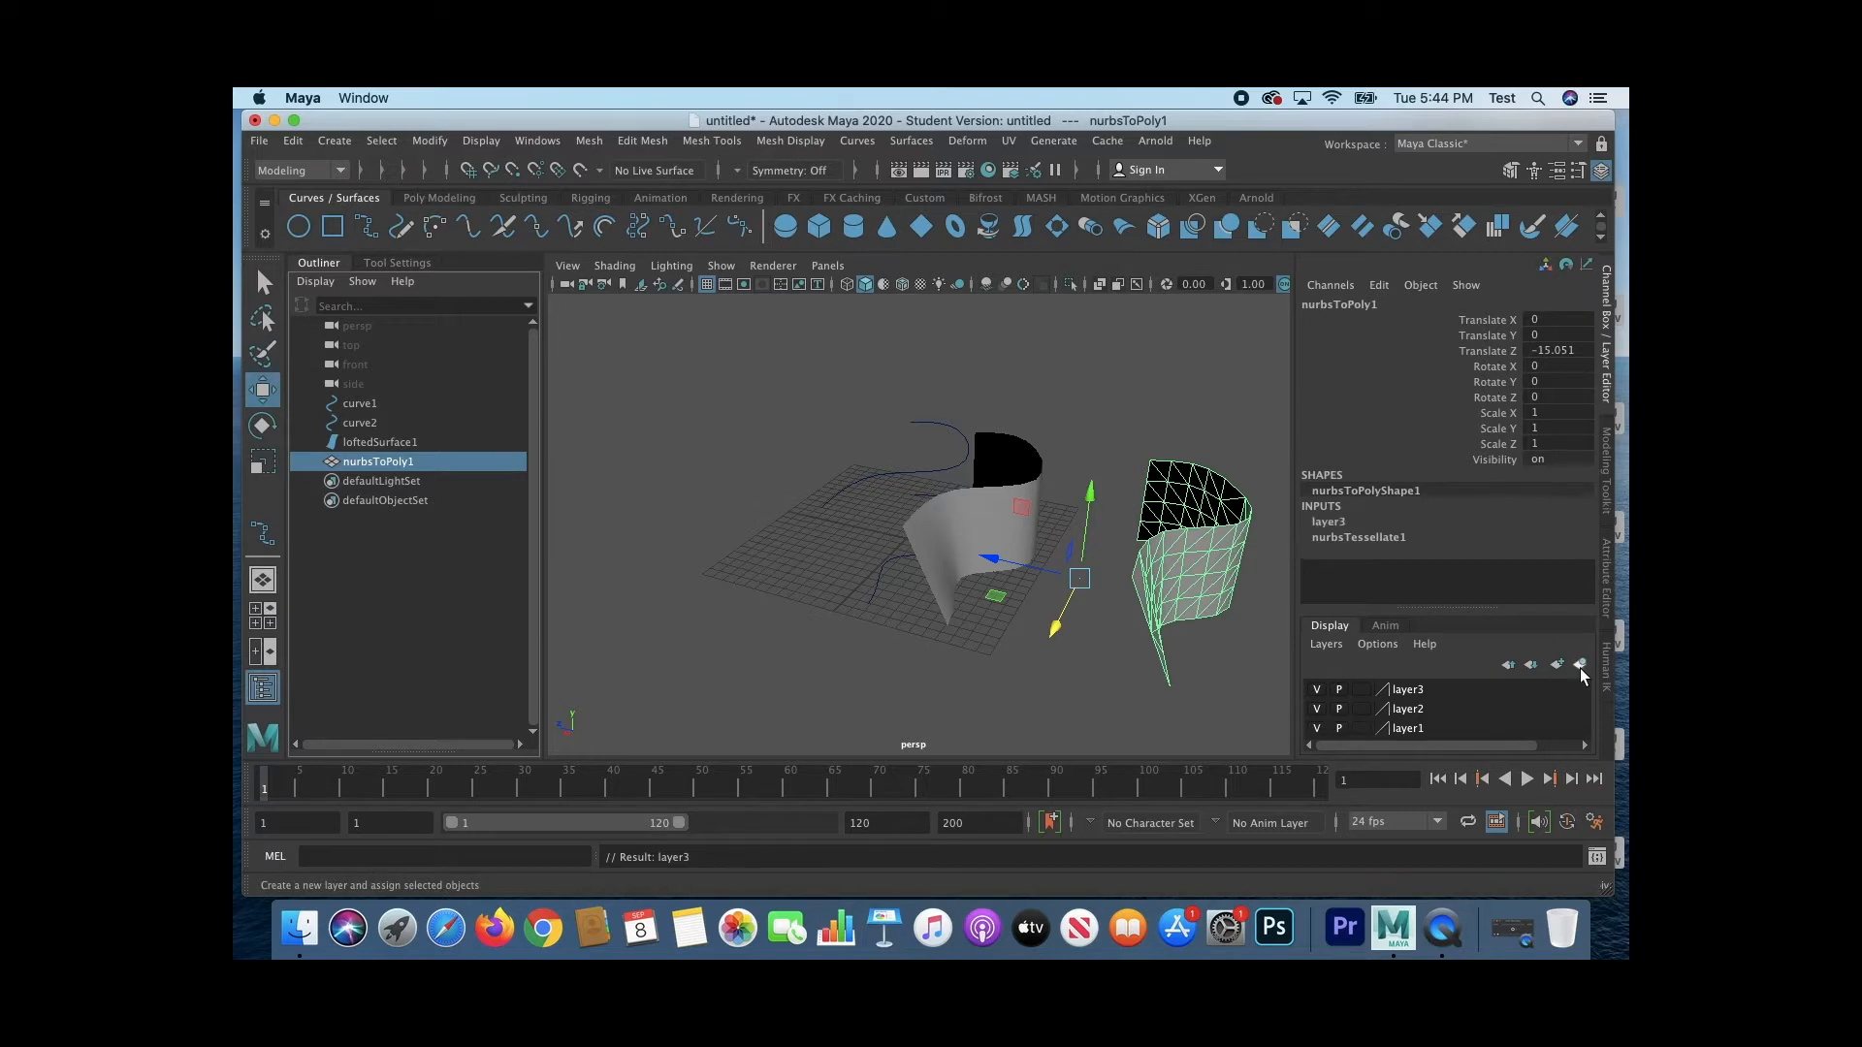
Step: Rename the polygon mesh's display layer to poly
click(1400, 691)
double_click(1401, 691)
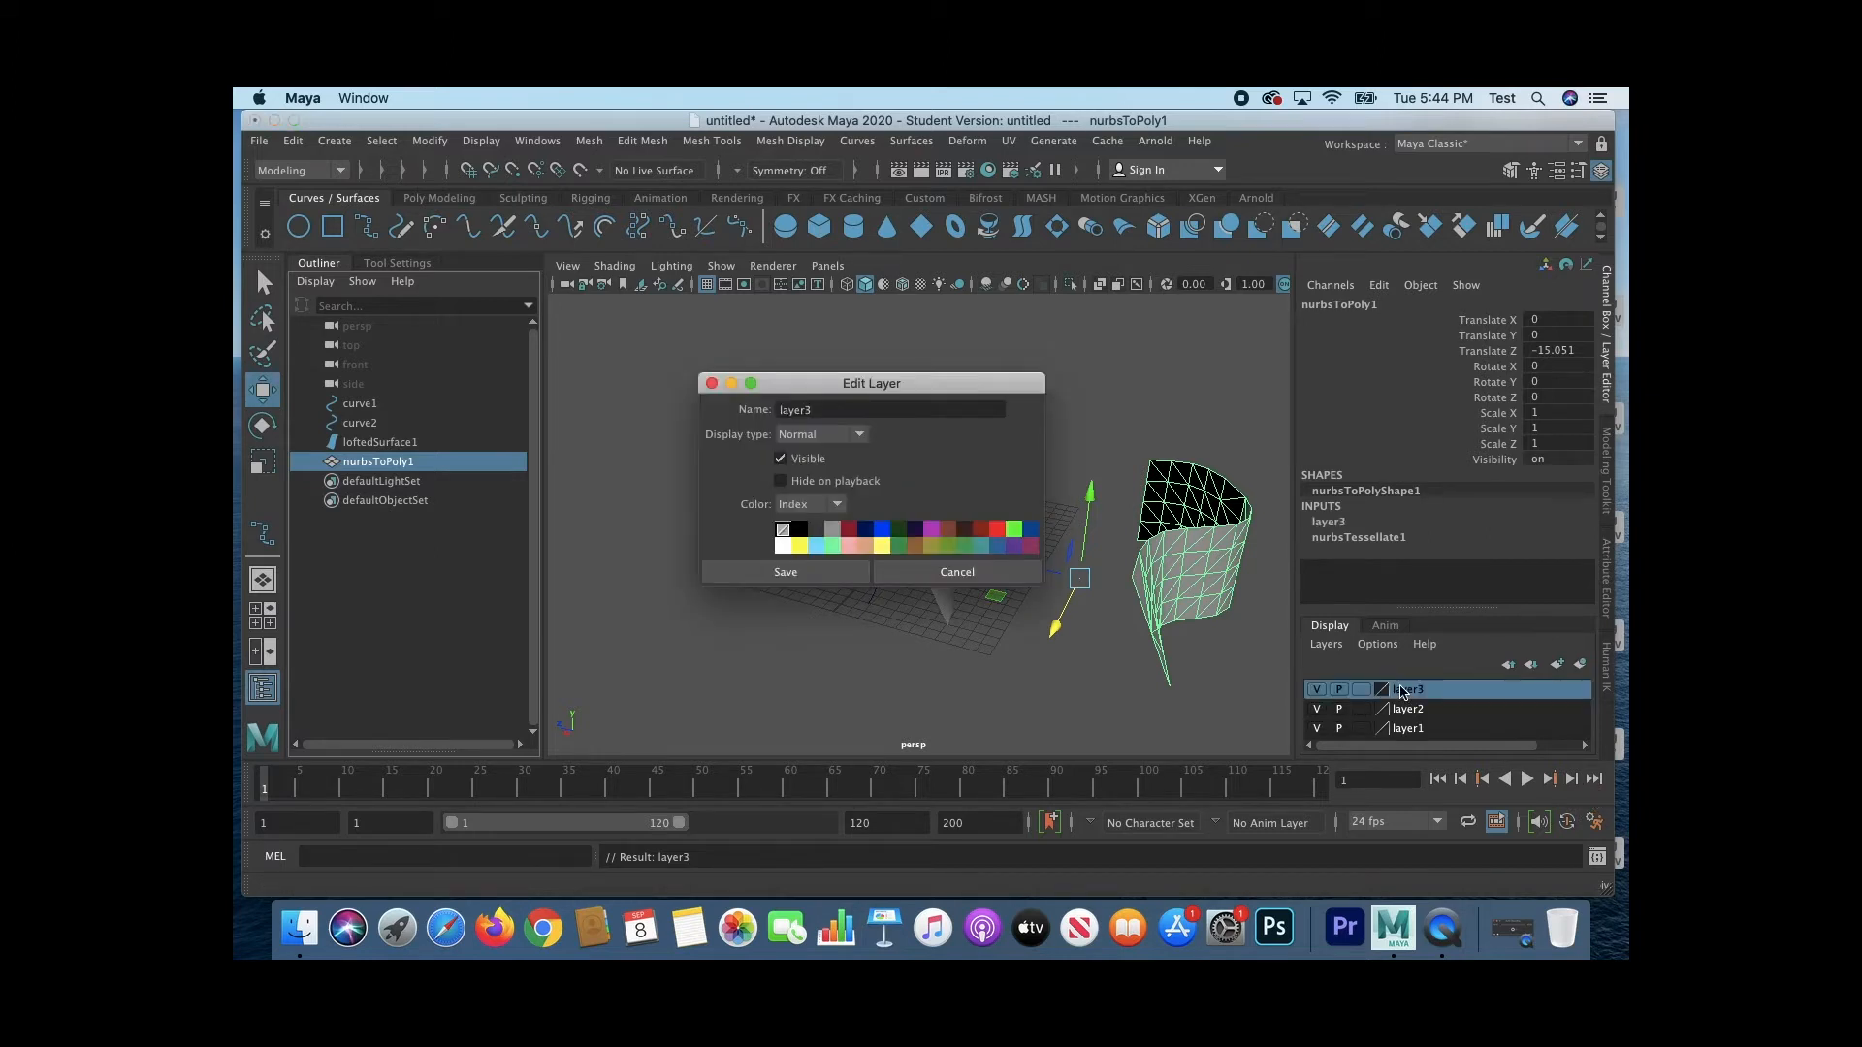
drag(809, 386, 807, 372)
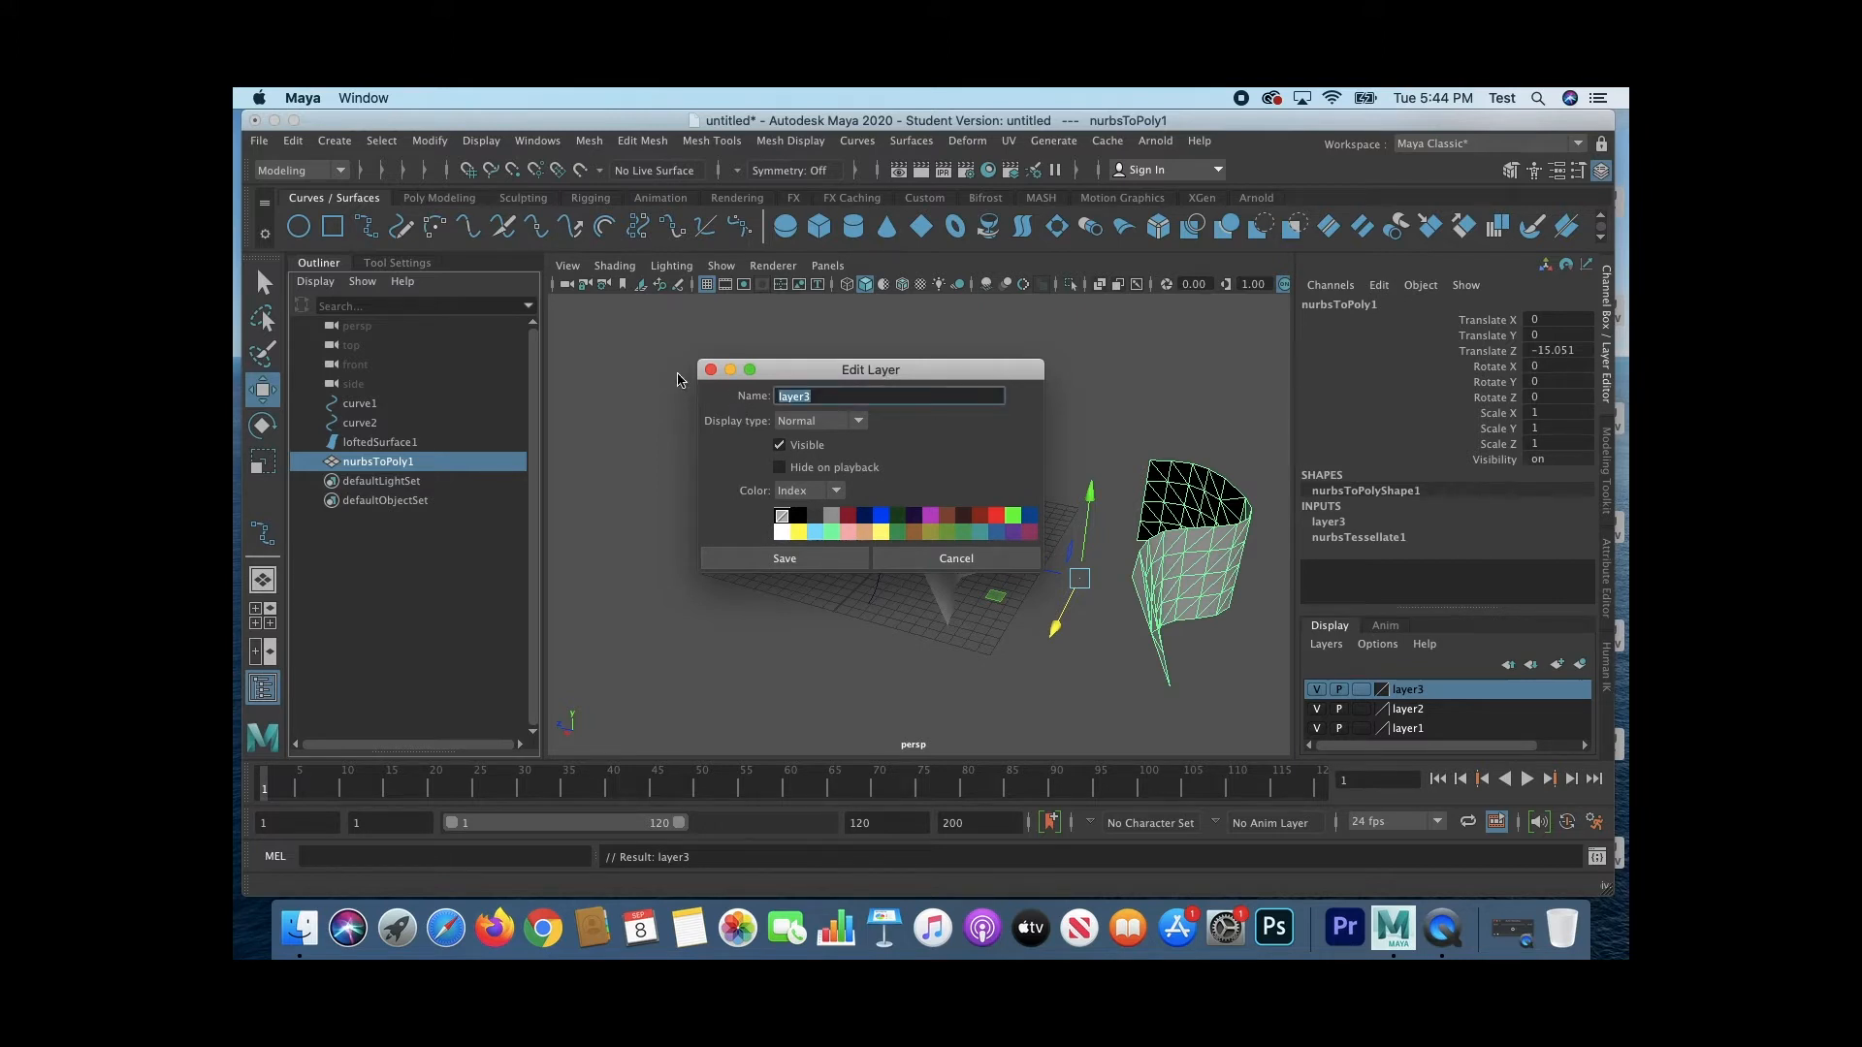
text(poly)
key(Tab)
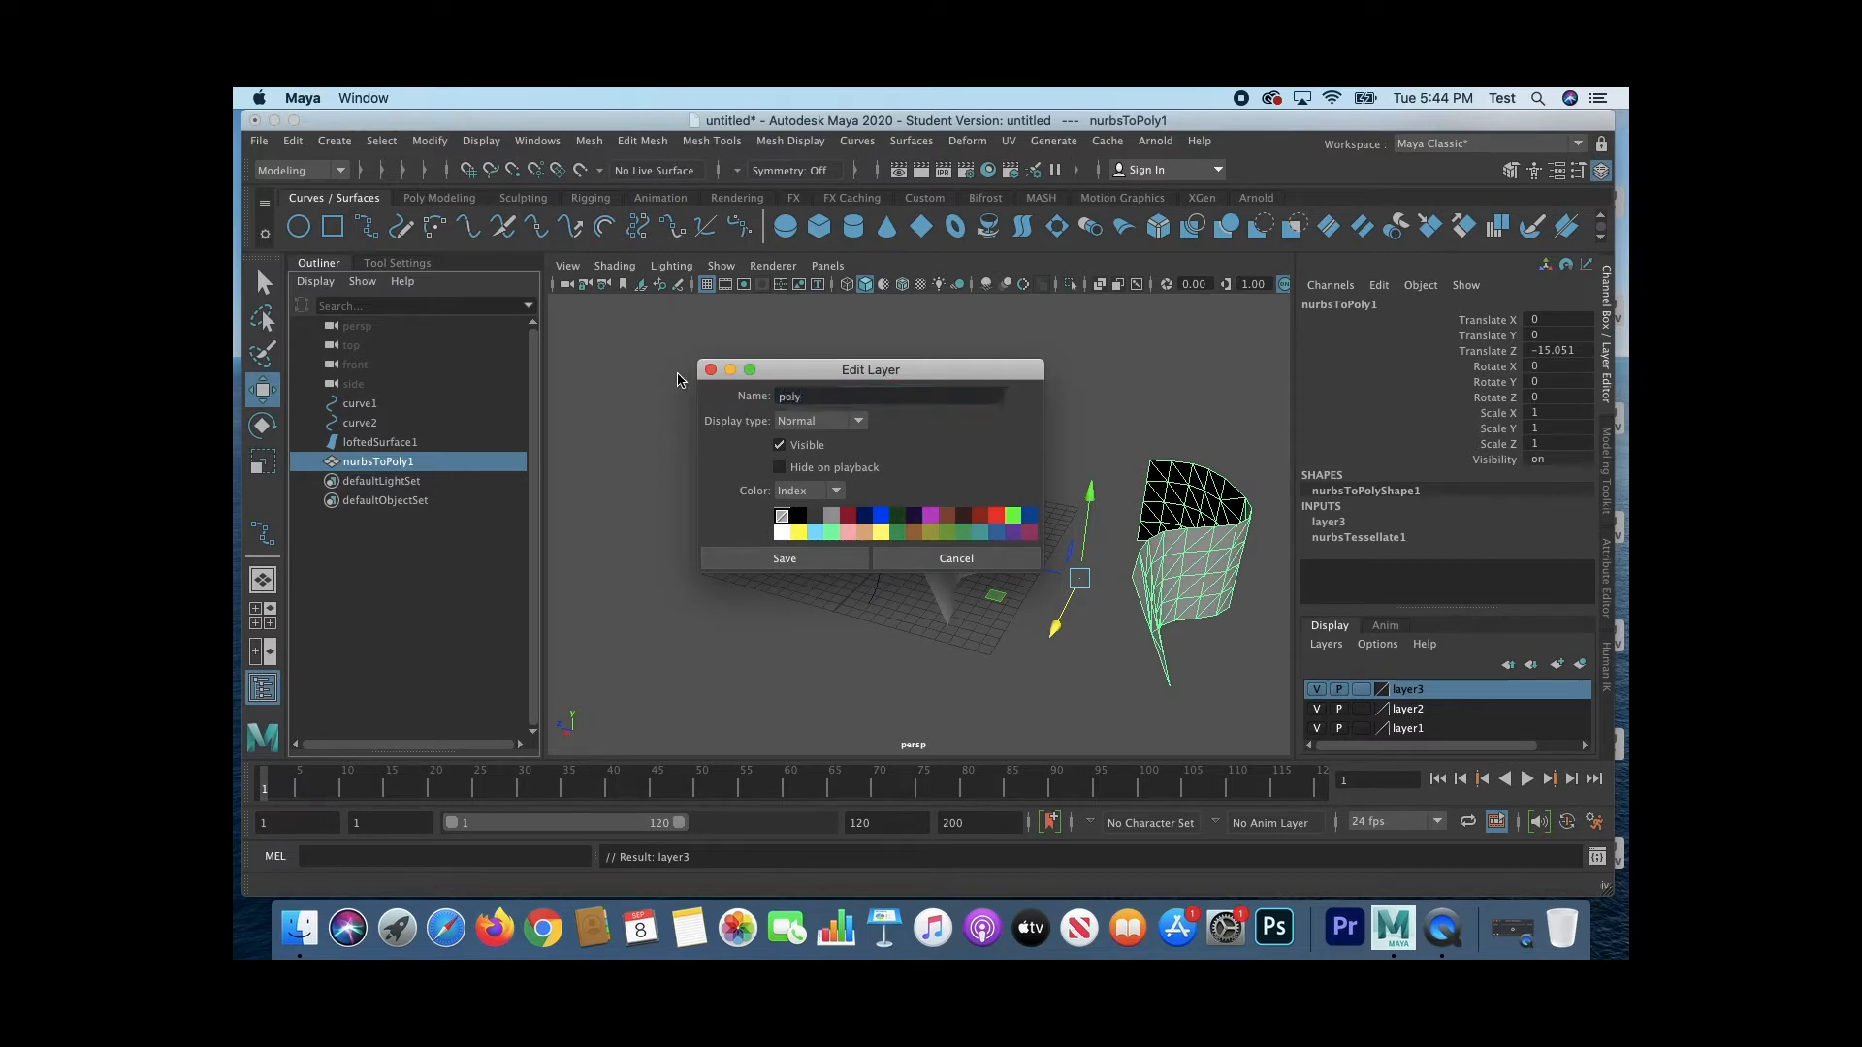
click(854, 559)
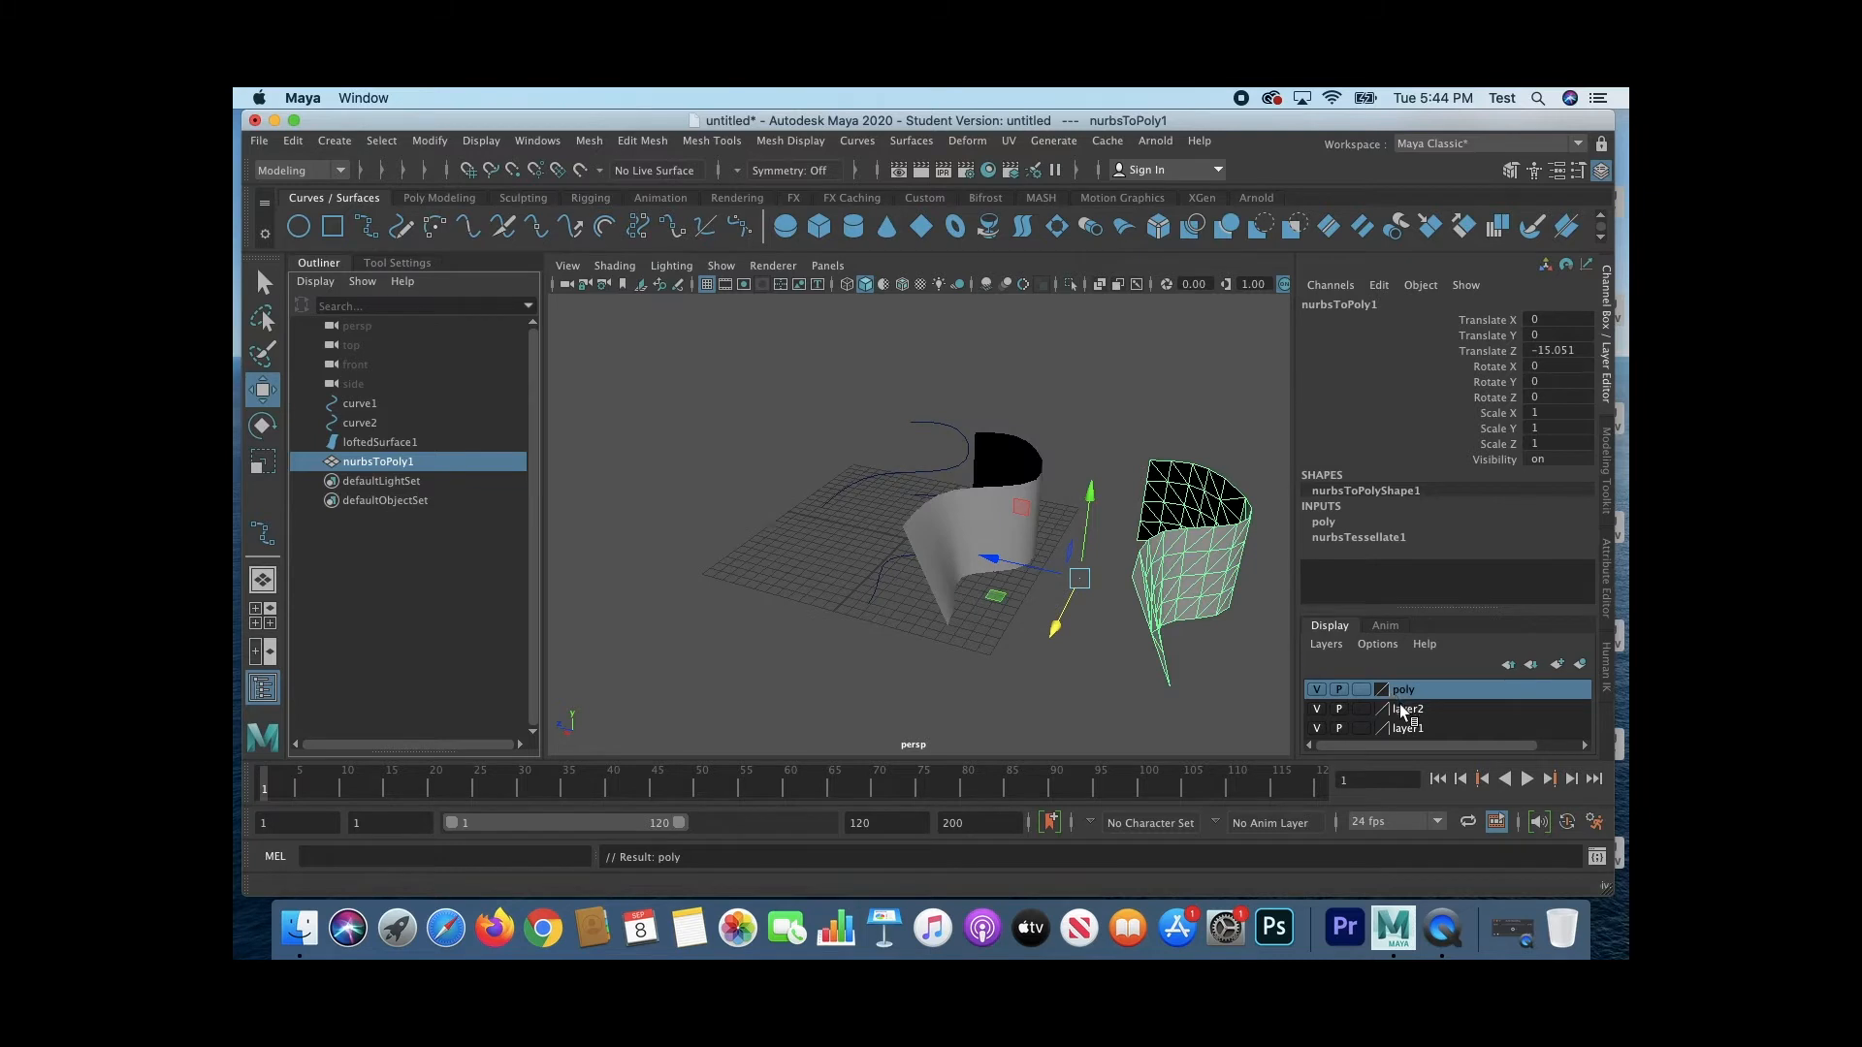
Step: Rename the lofted surface's display layer to surface
double_click(1402, 711)
double_click(868, 396)
text(surface)
click(786, 559)
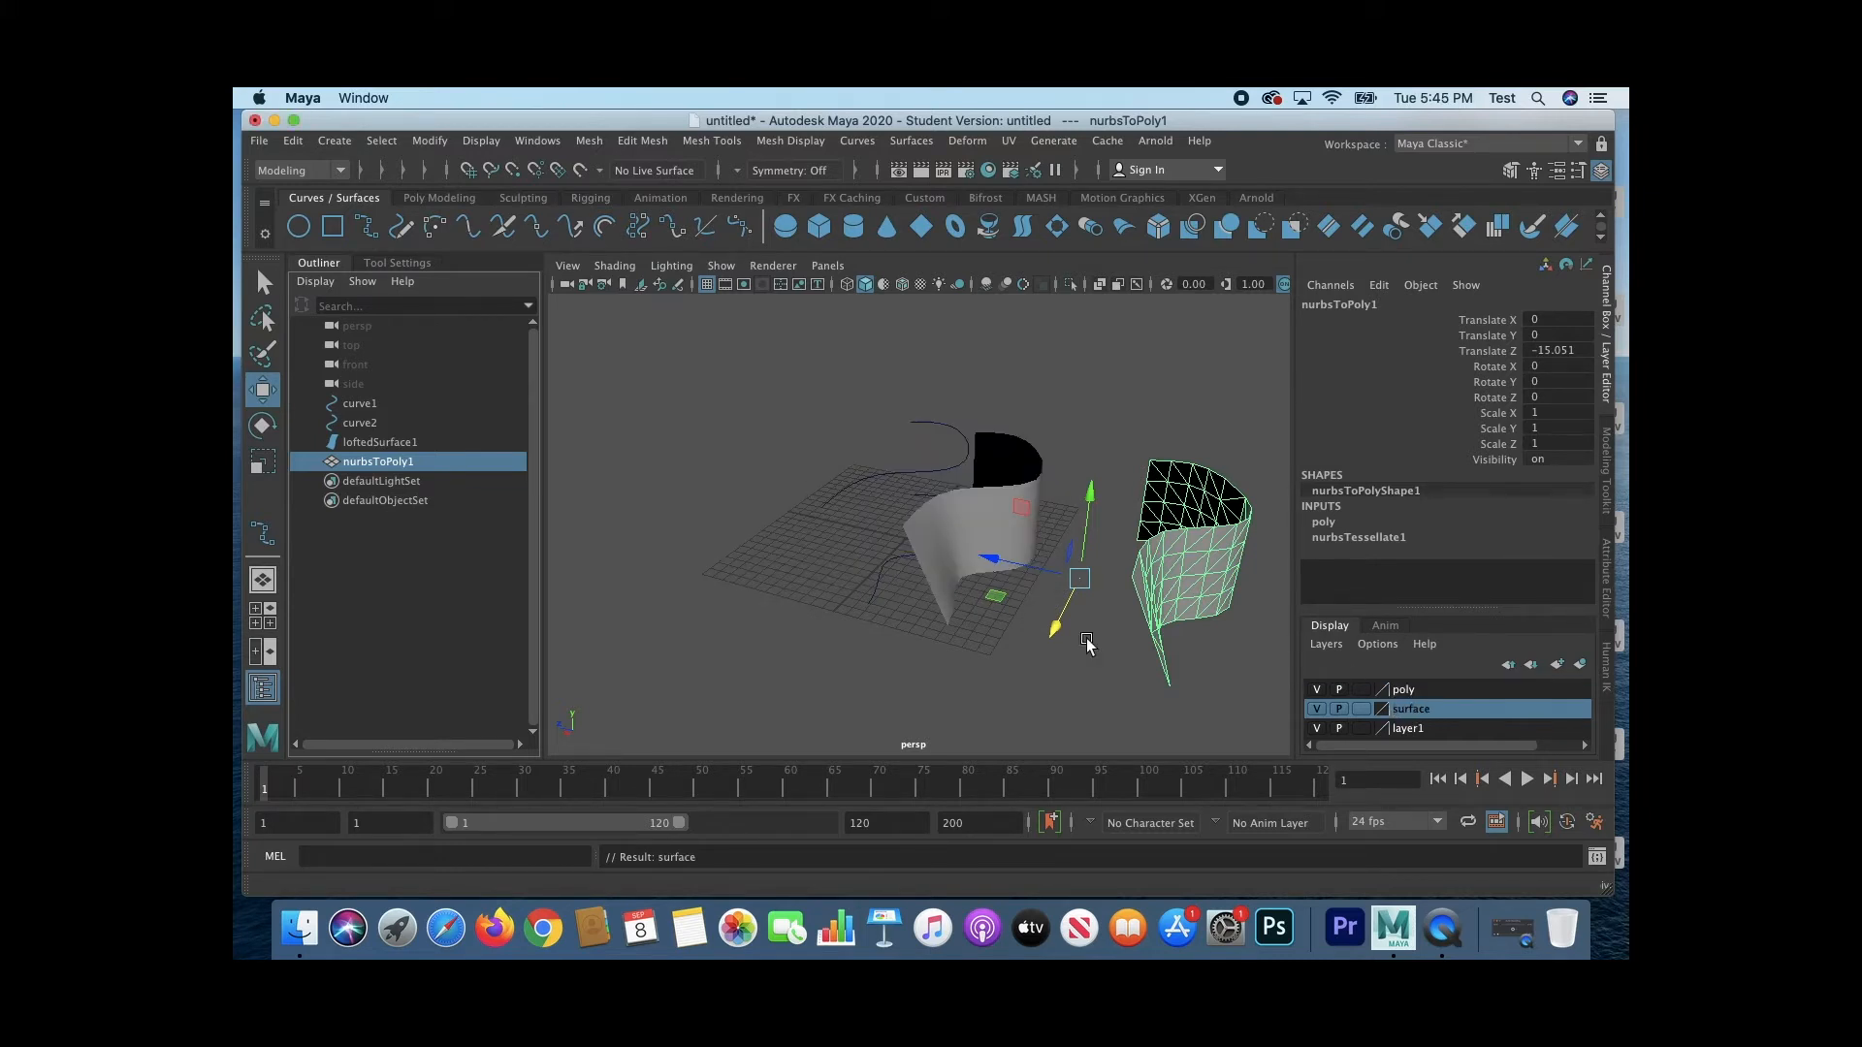
Step: Rename the display layer holding the two curves to curves
double_click(1412, 728)
double_click(853, 396)
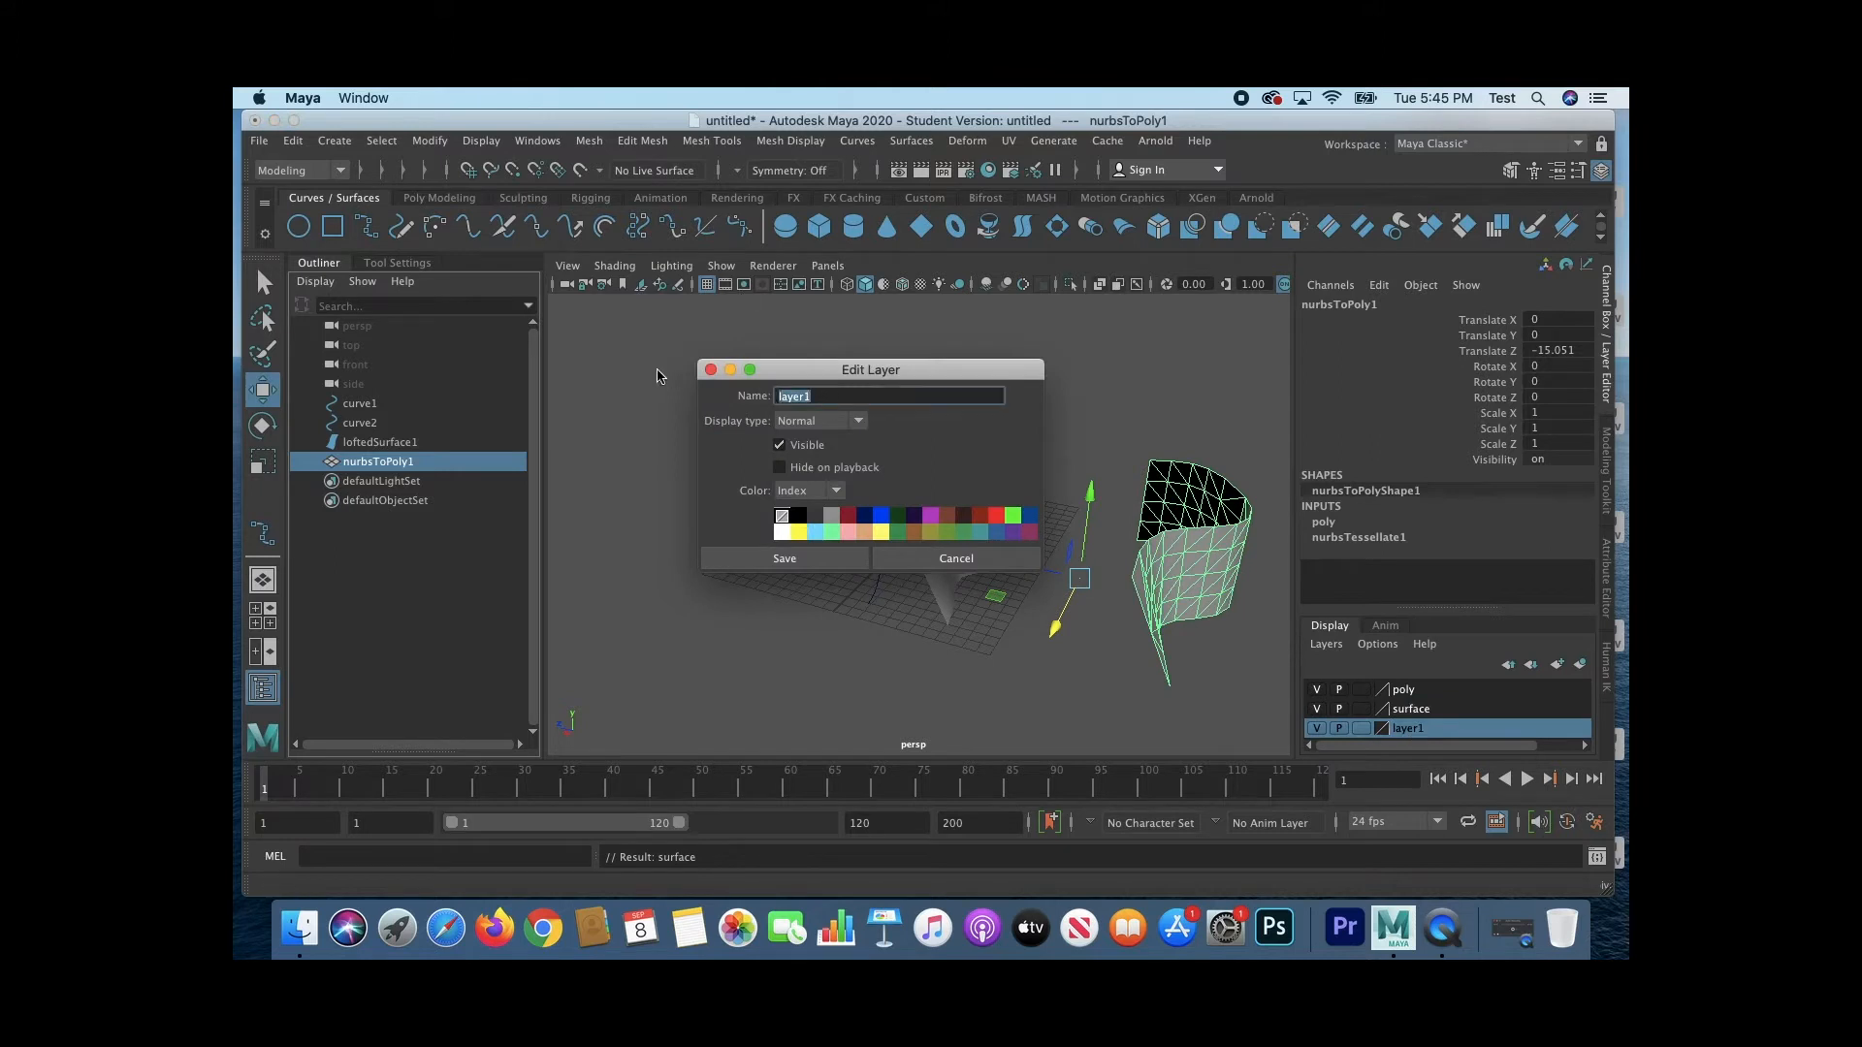
text(curves)
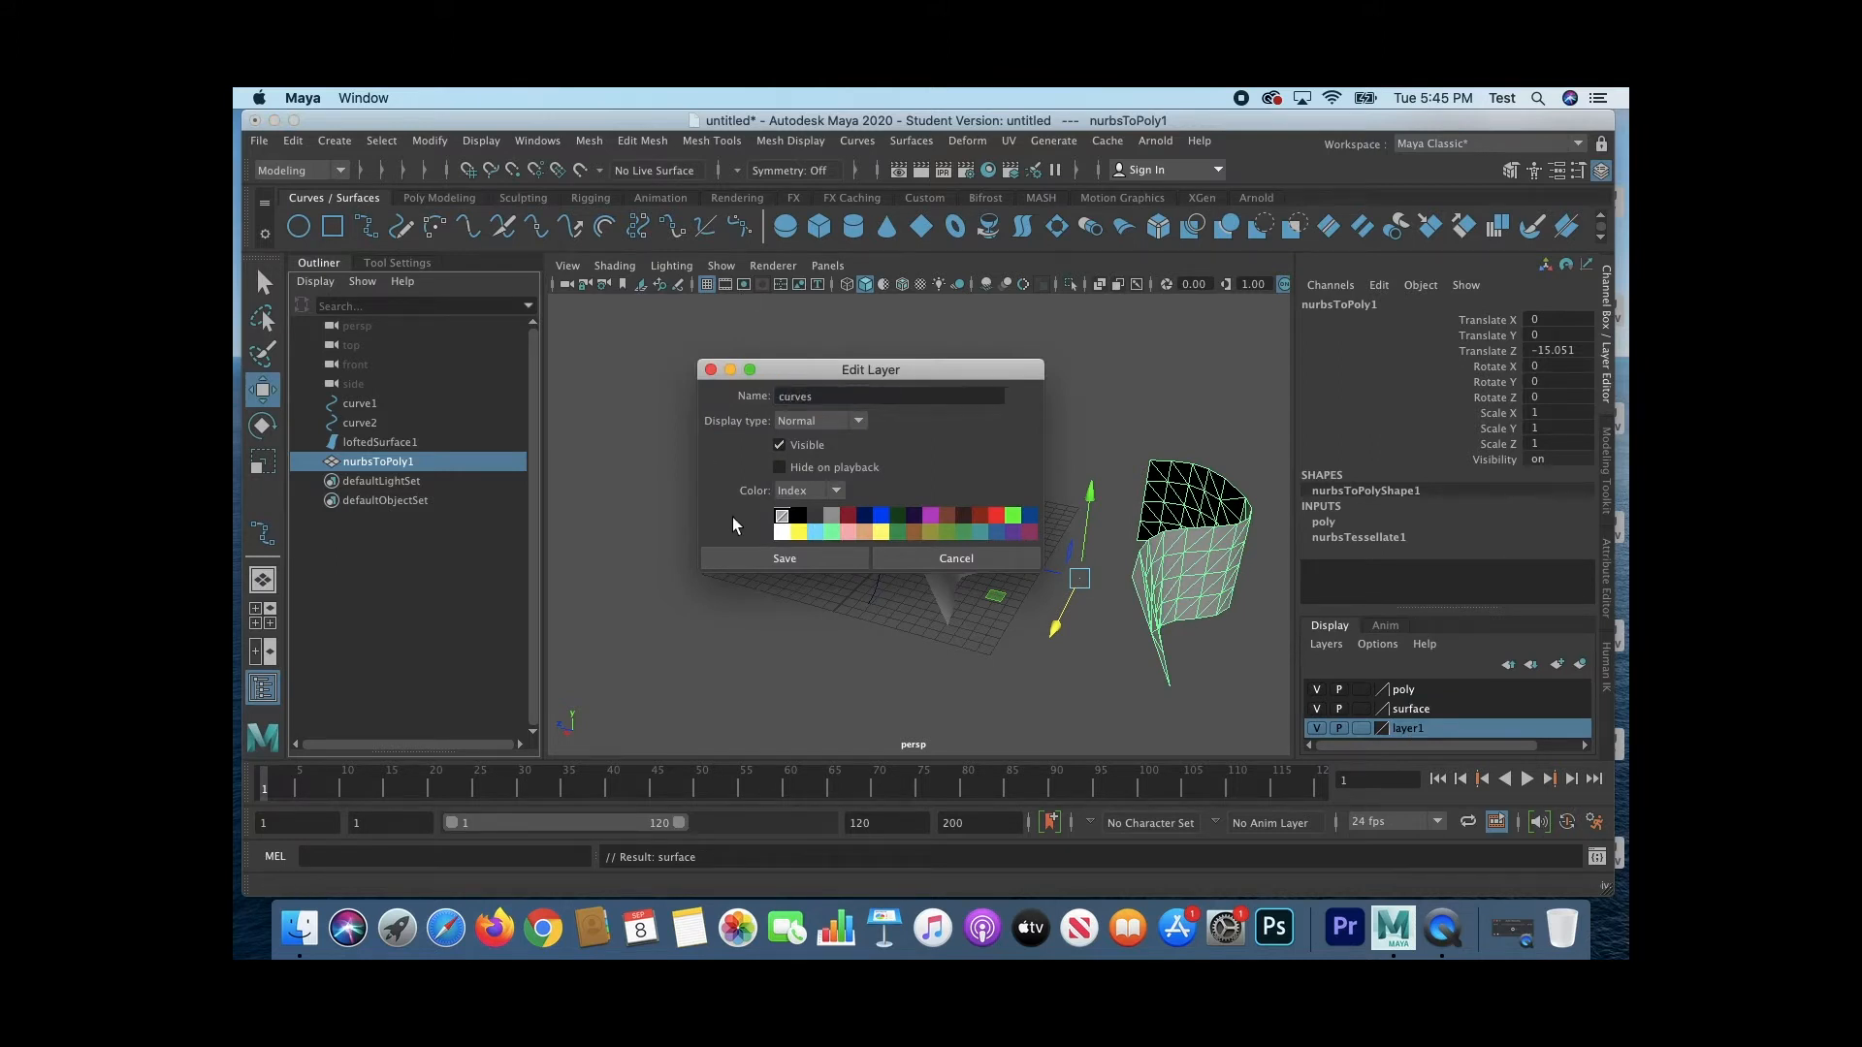
click(745, 549)
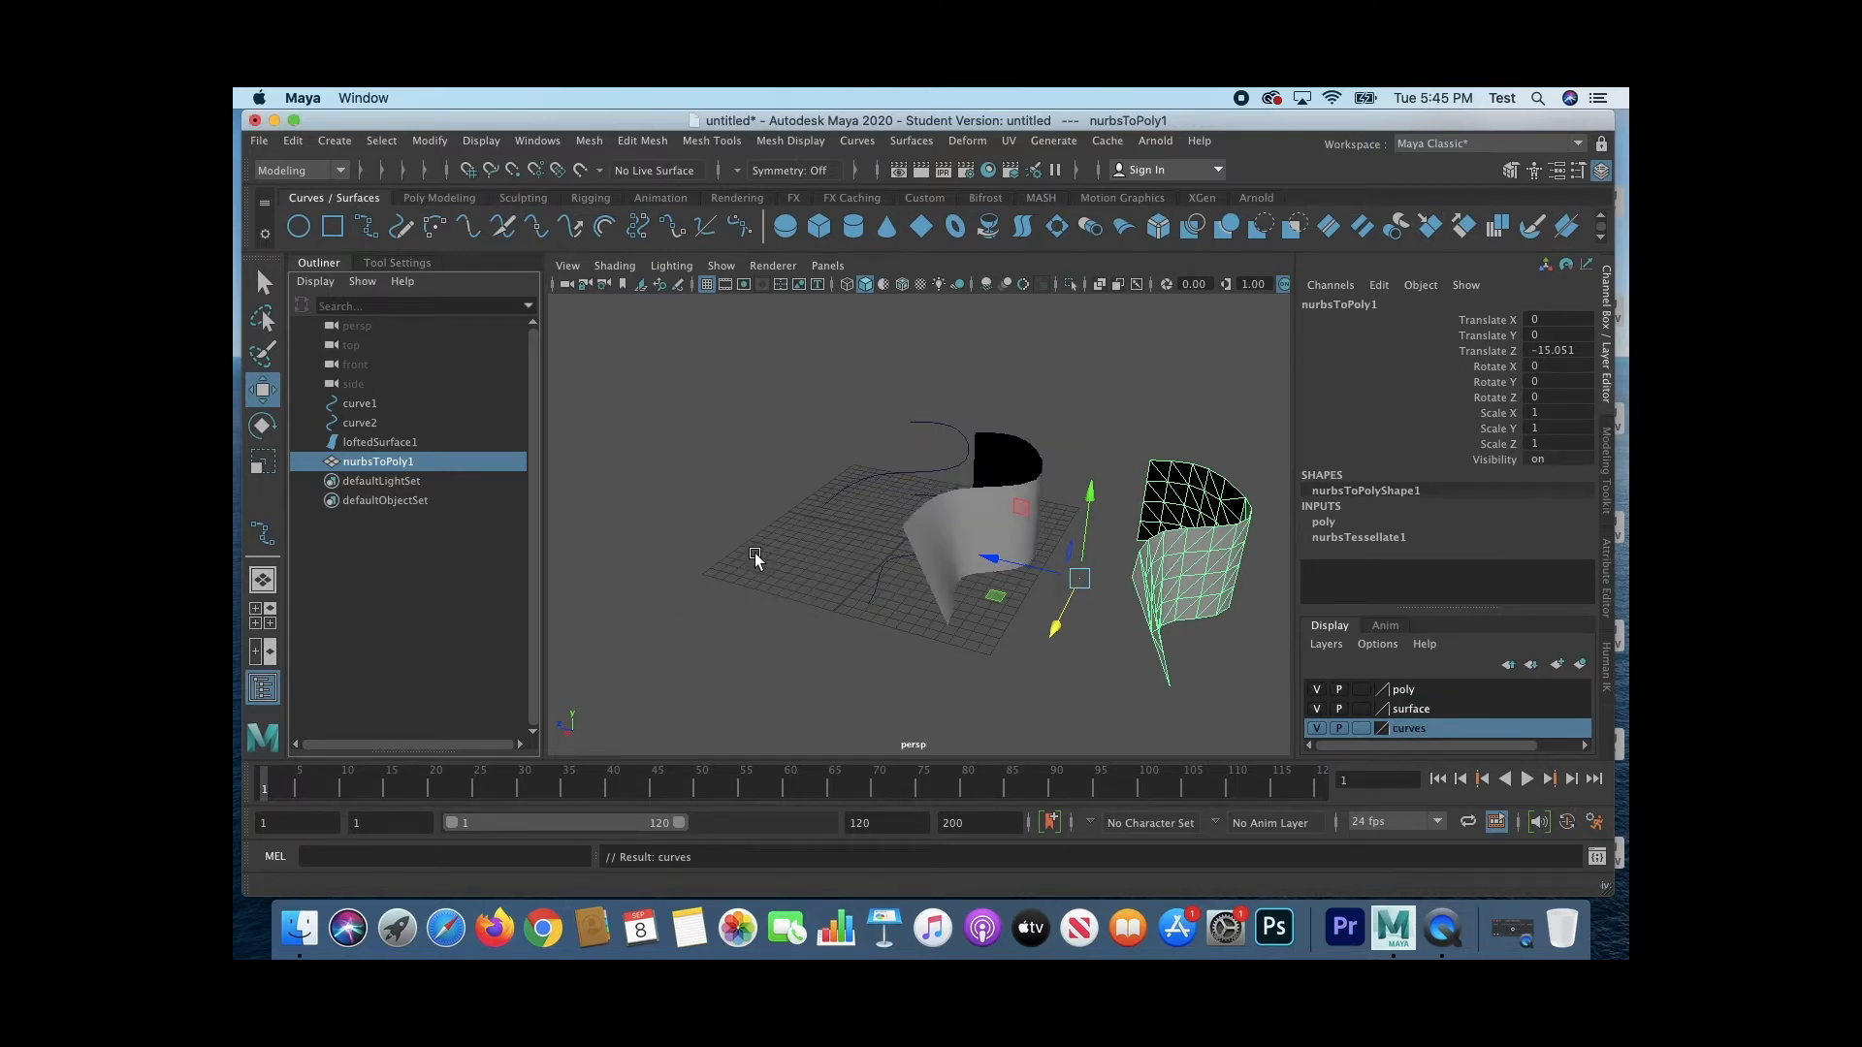
Step: Hide the surface layer and set the poly layer's display type to reference
click(1460, 691)
click(1317, 708)
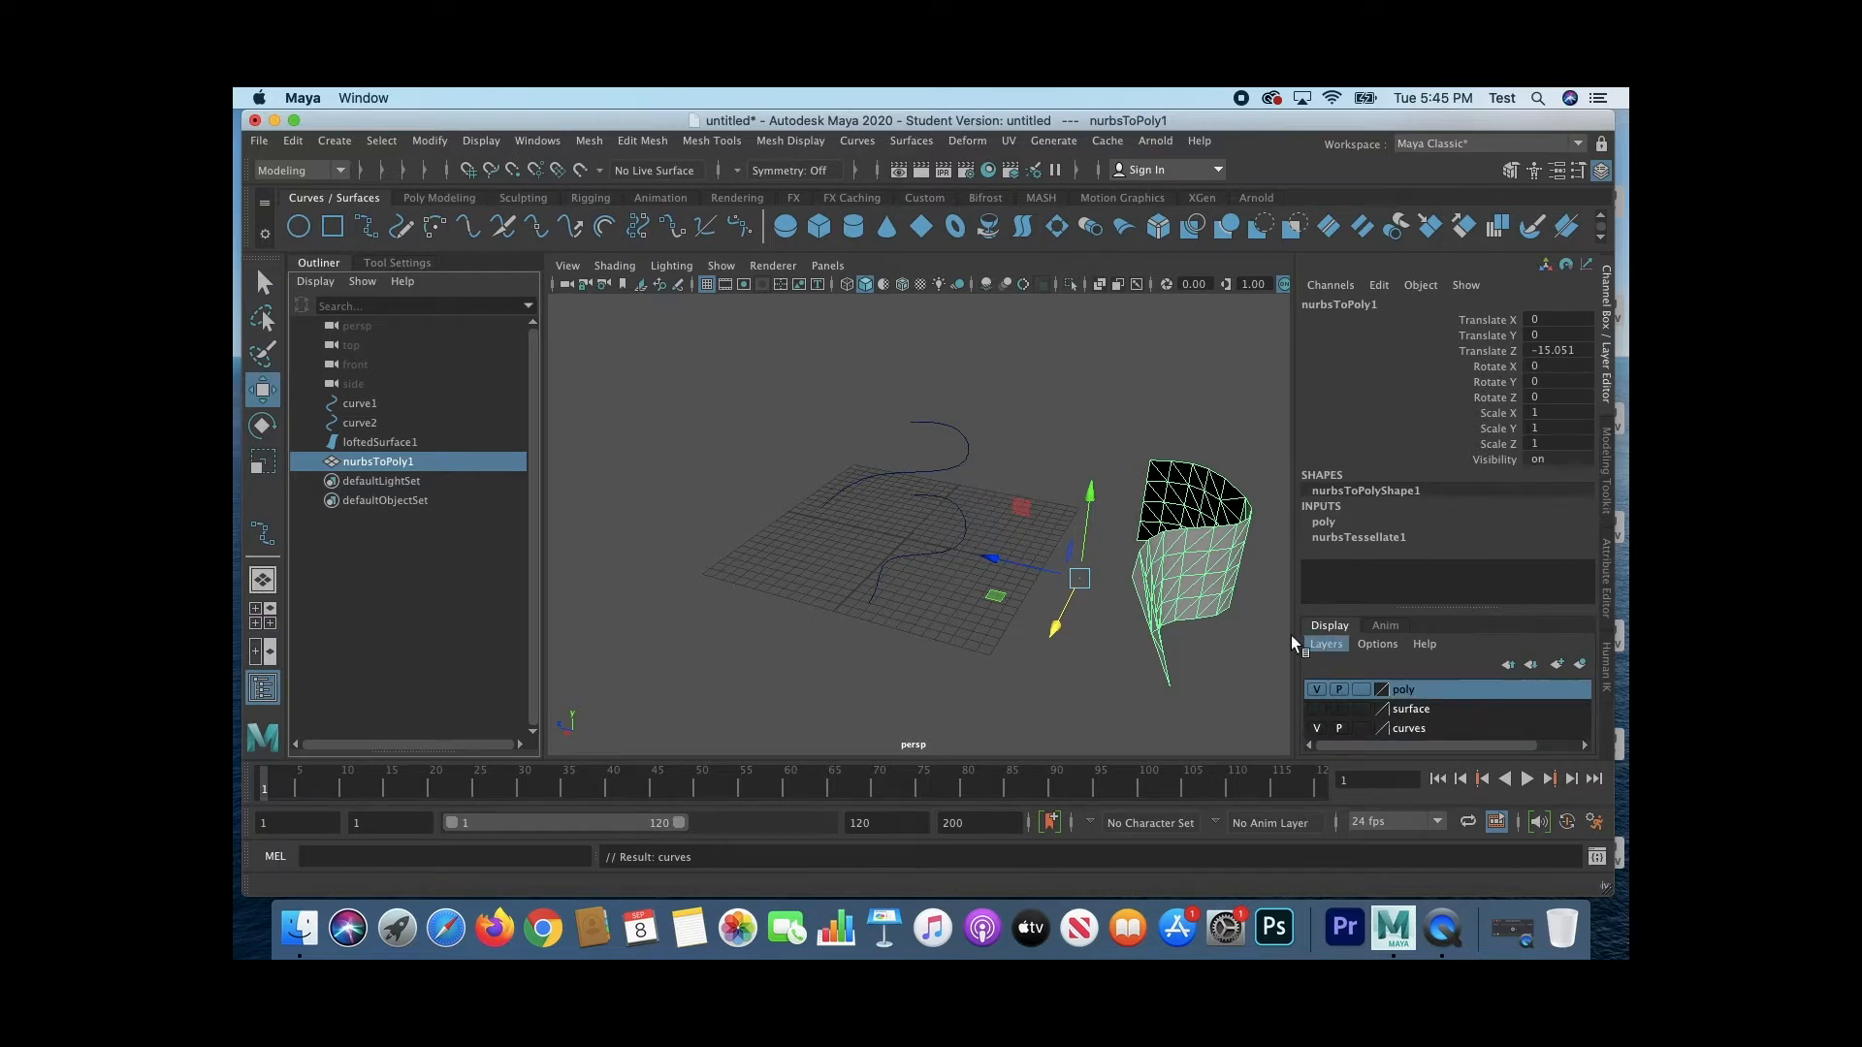
click(1361, 690)
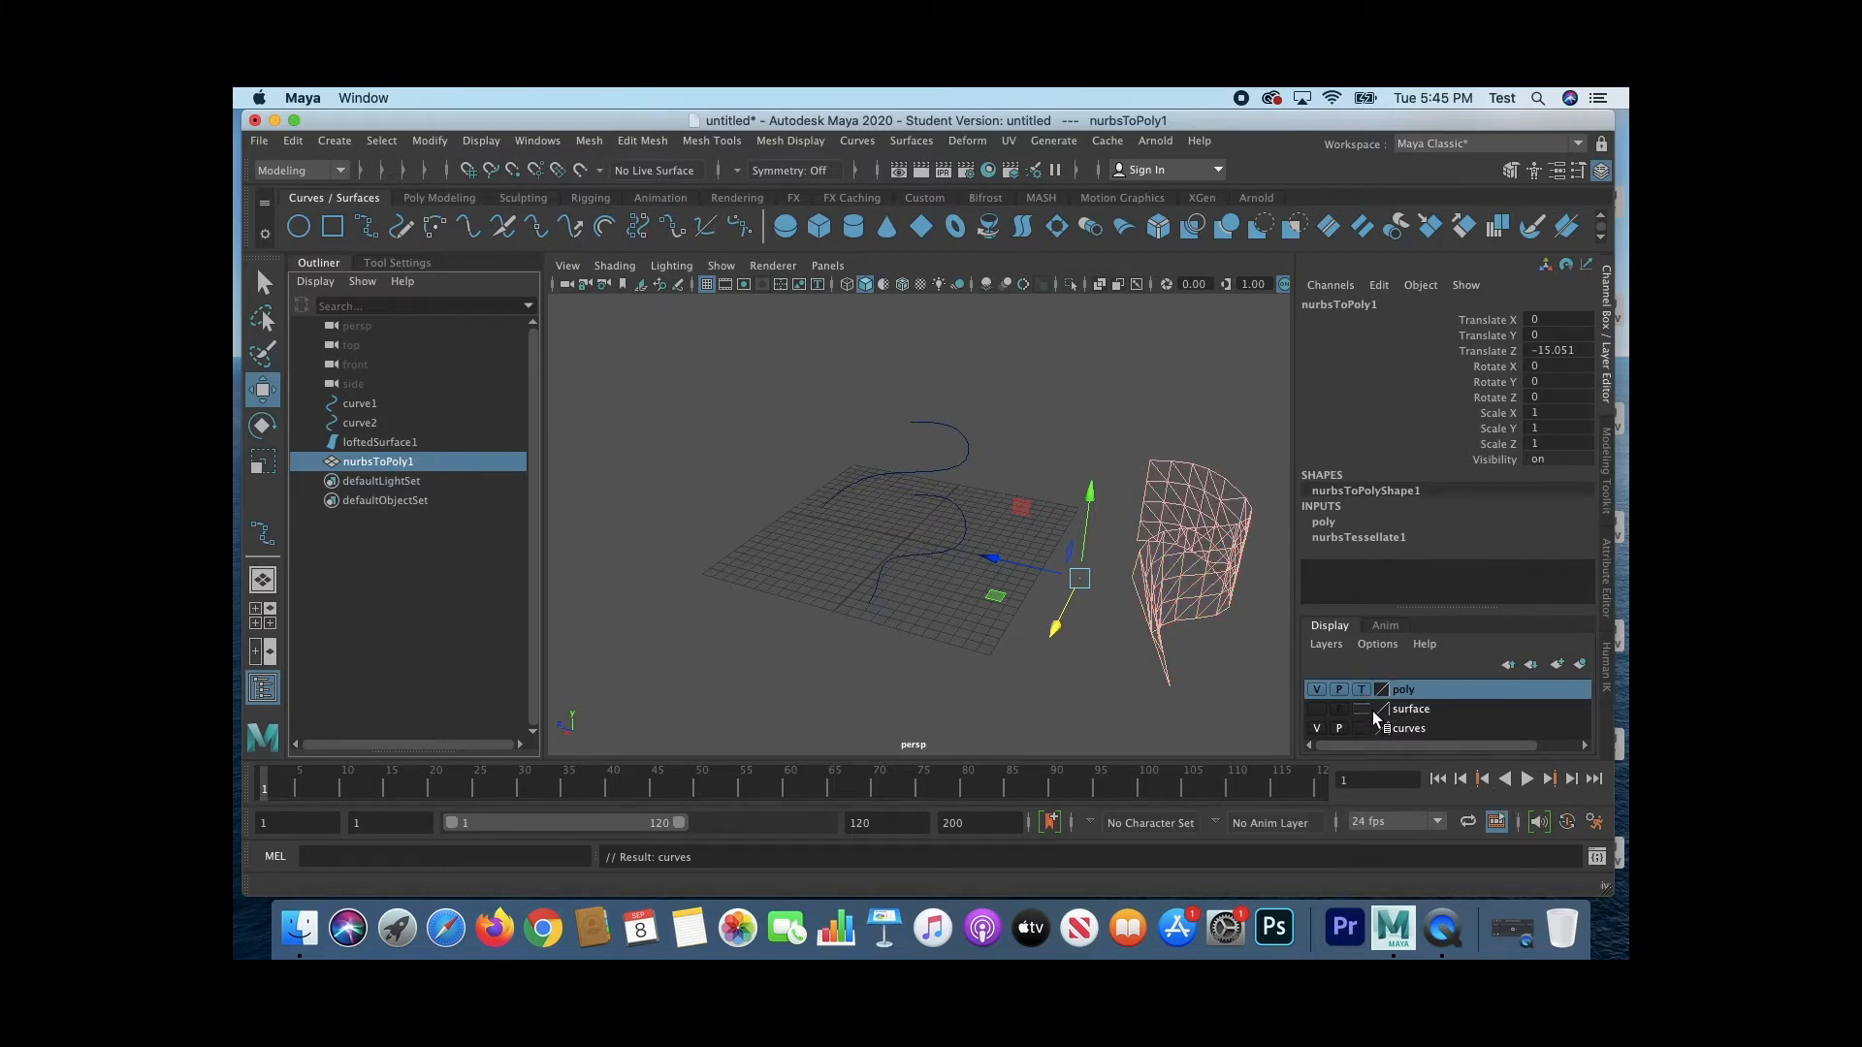
click(1361, 689)
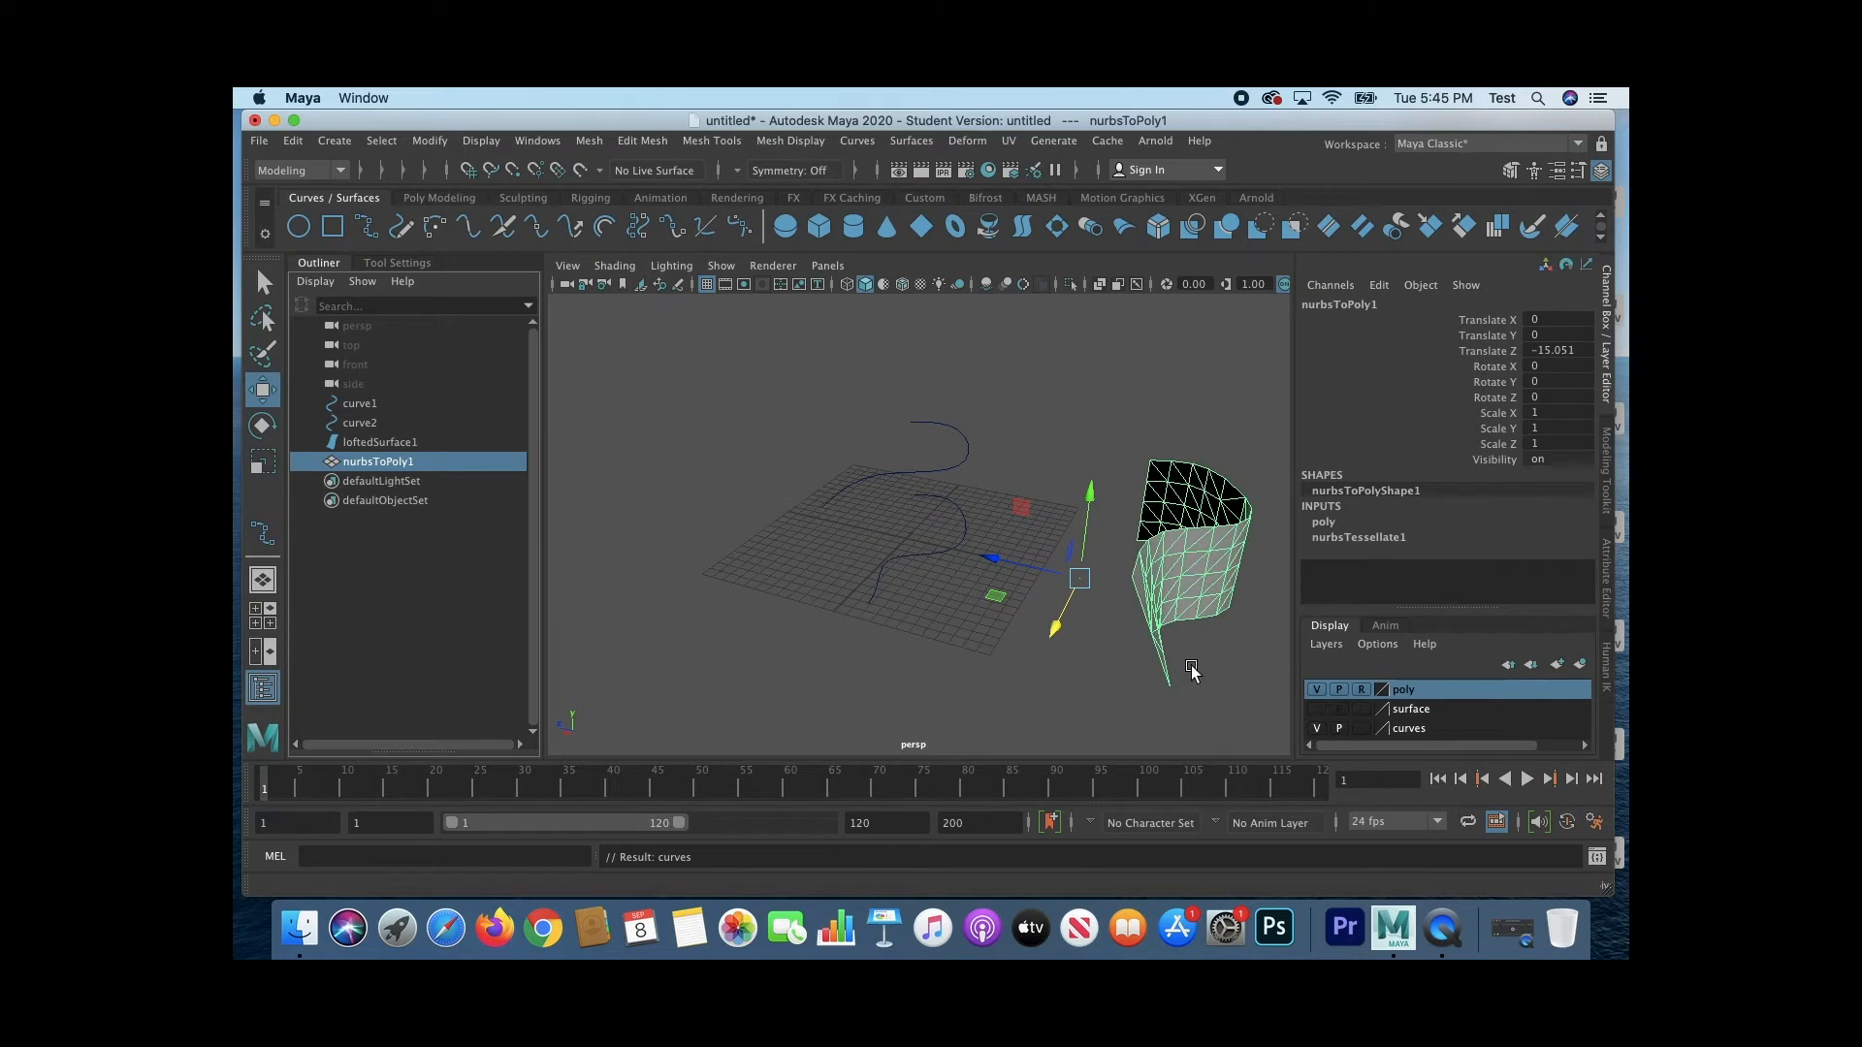
Step: Test whether the referenced polygon mesh can be selected in the viewport and by its name in the scene list
click(1272, 656)
drag(1186, 544, 1203, 521)
click(409, 461)
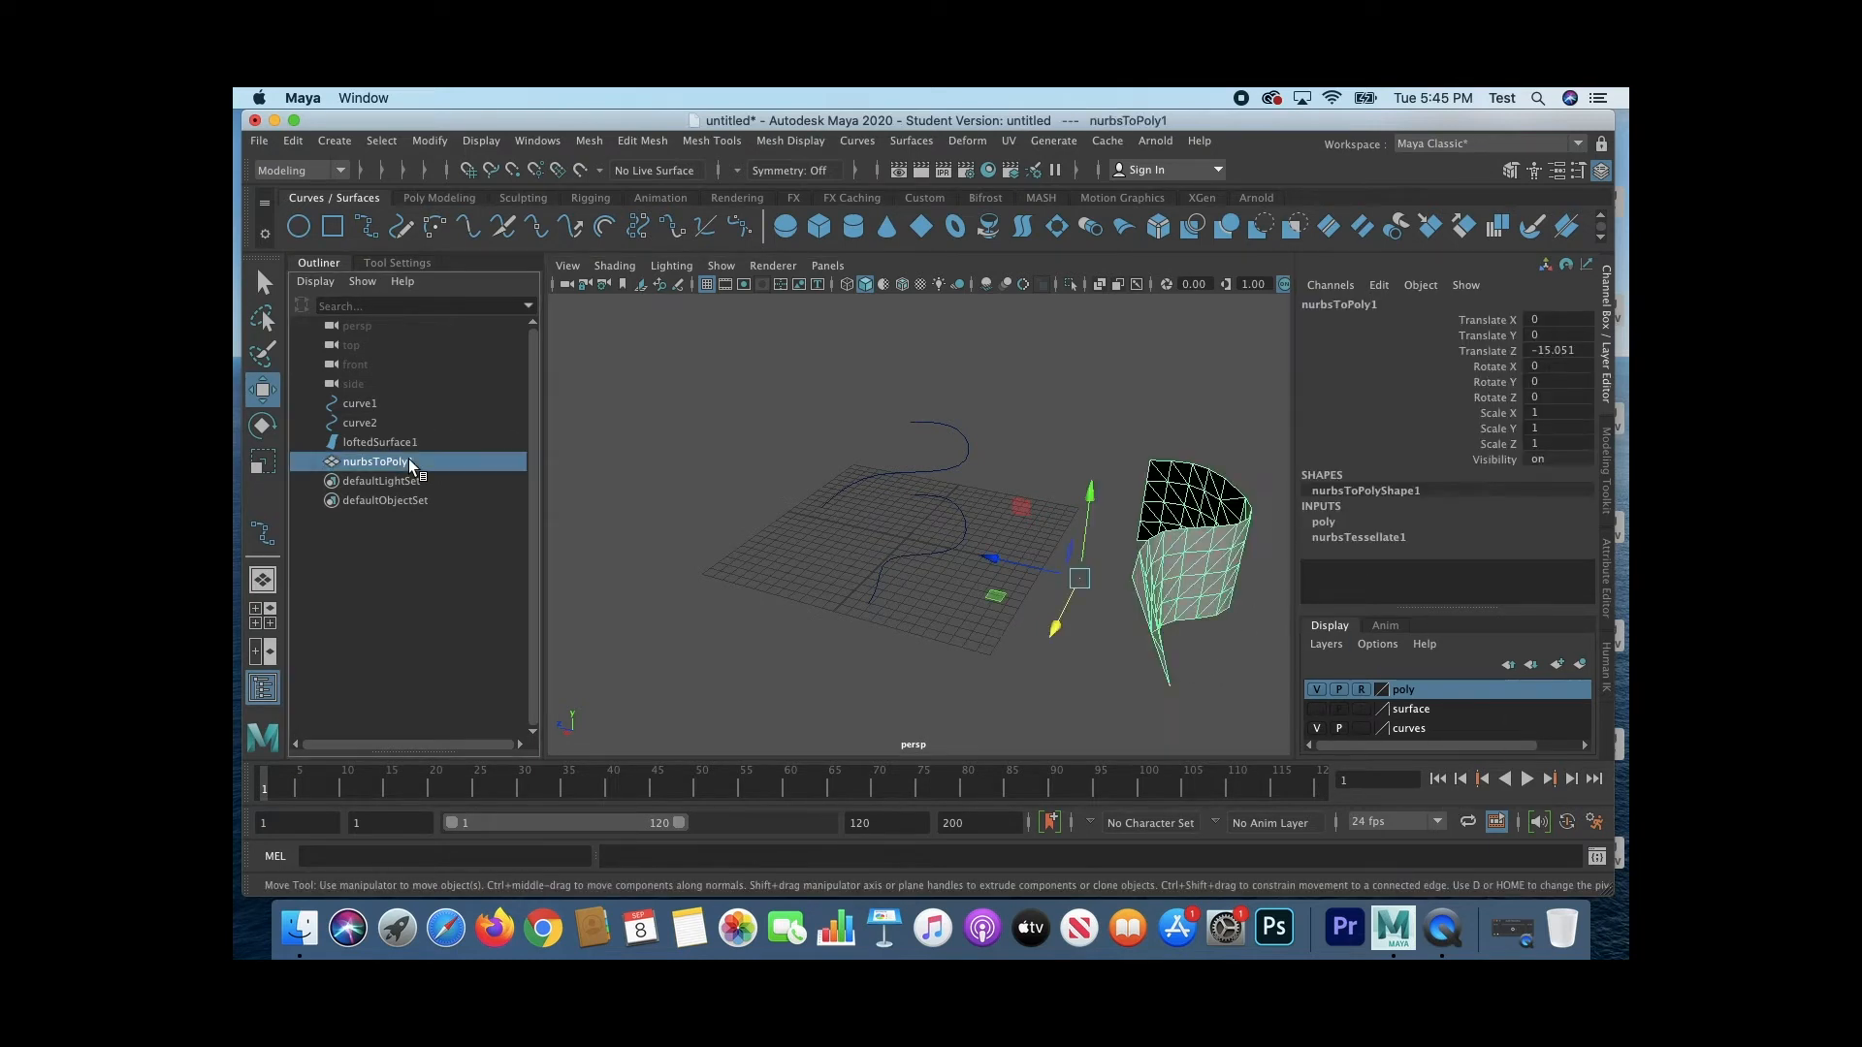
click(1200, 487)
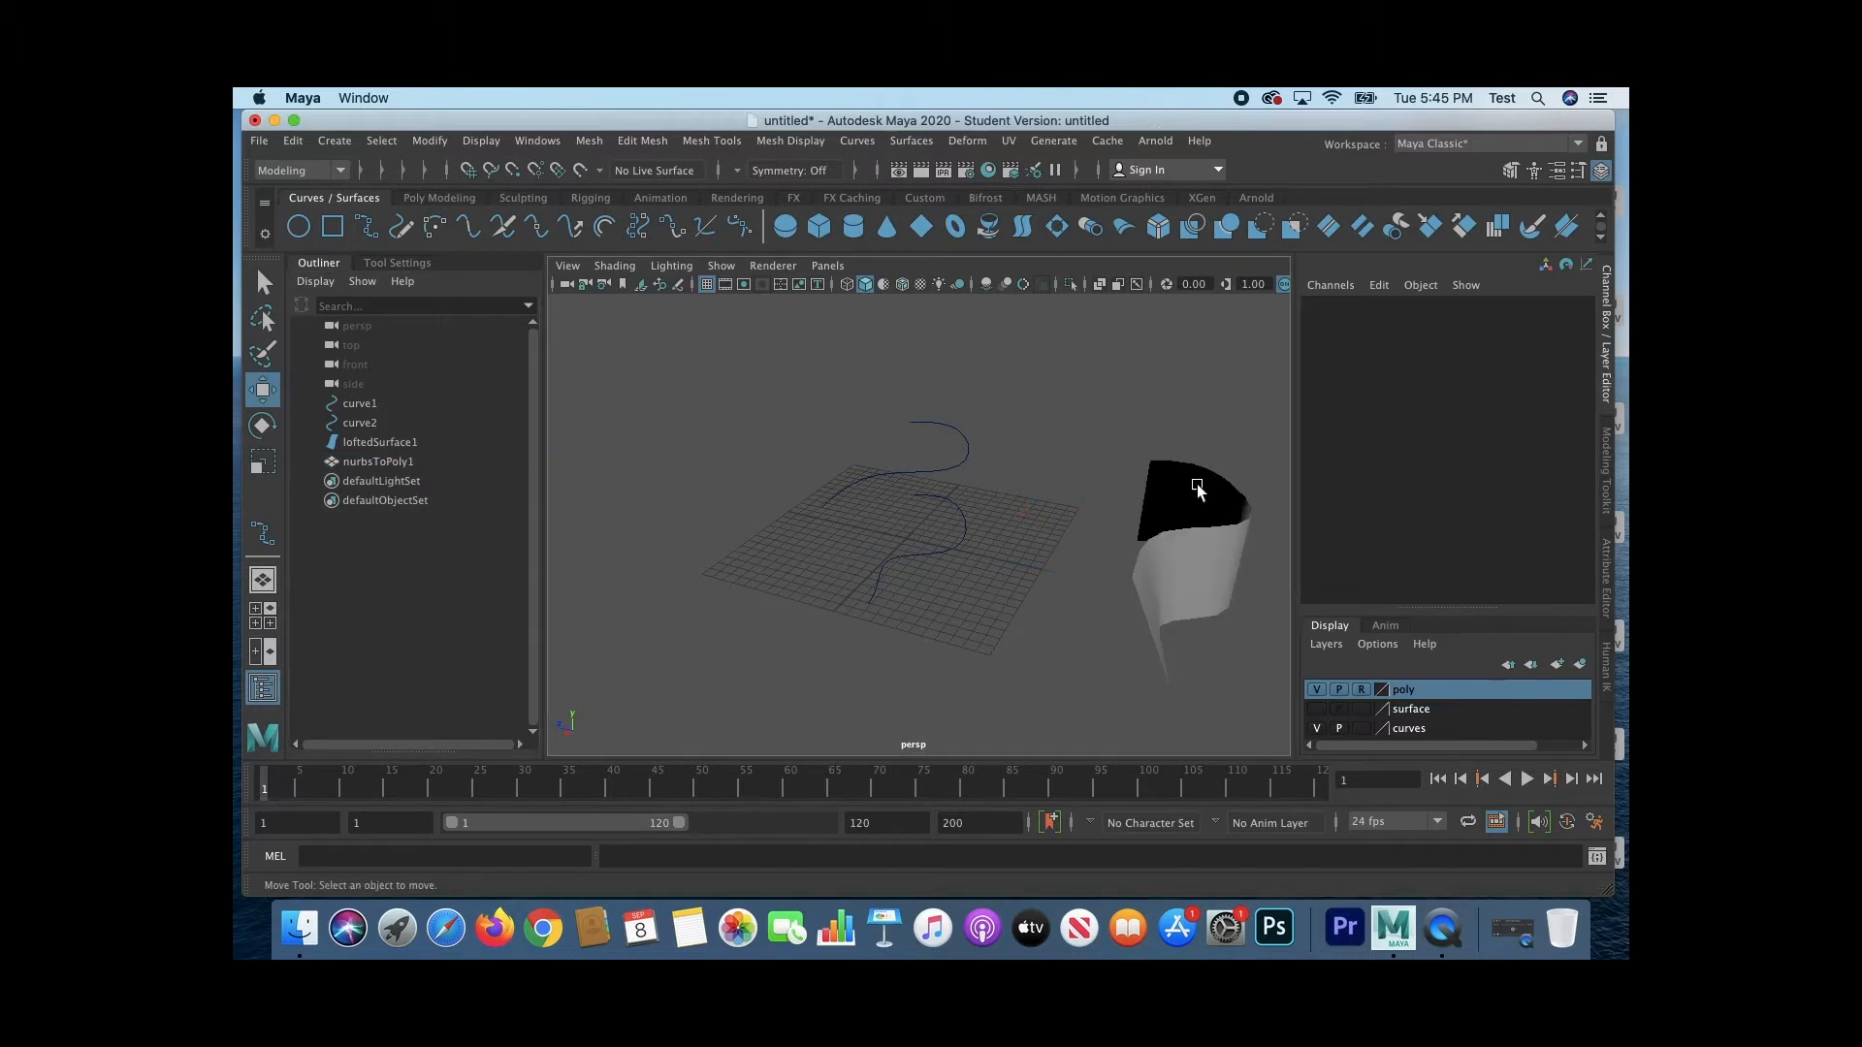
Step: Move the end control vertex cv[6] of curve2 outward to reshape the end of the upper curve
click(820, 494)
right_drag(826, 464, 723, 459)
click(820, 507)
mouse_move(909, 528)
mouse_down()
mouse_move(815, 519)
mouse_move(936, 534)
mouse_move(849, 538)
mouse_move(880, 544)
mouse_up()
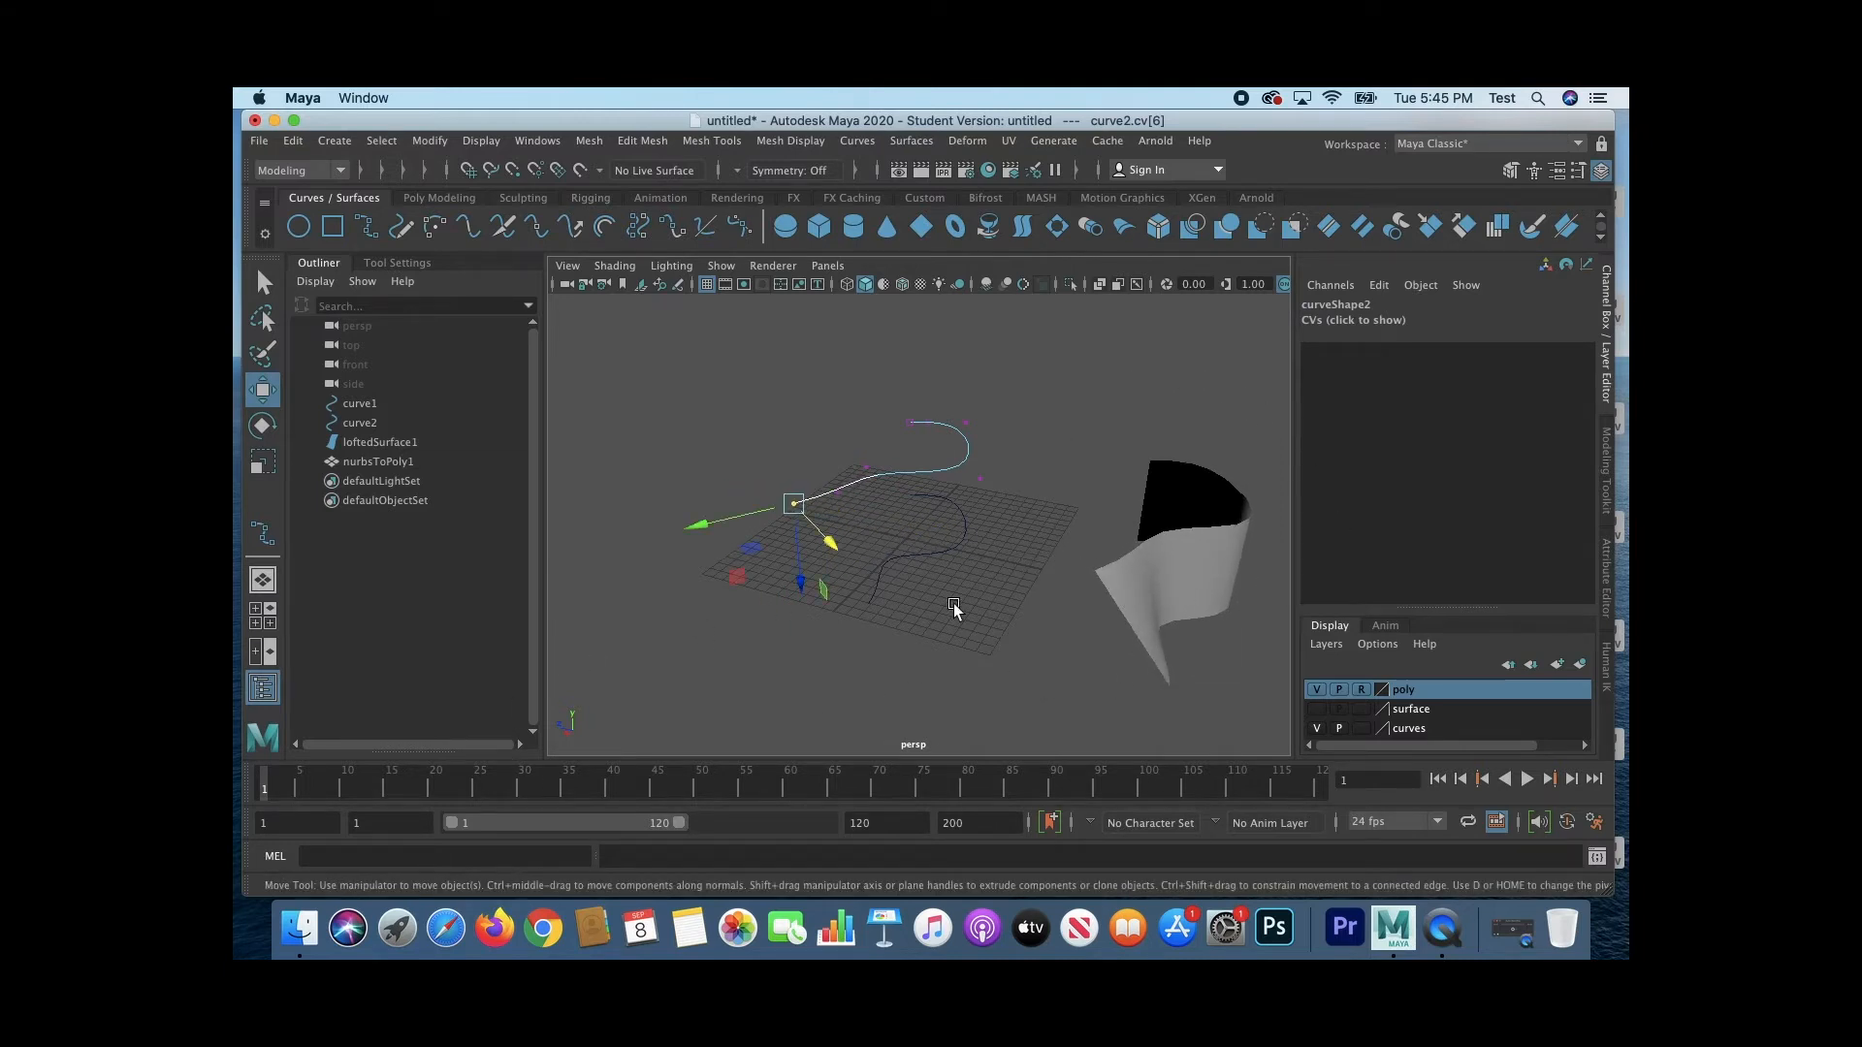
Step: Select everything from the polygon mesh up to curve1 and examine the mesh's shape, display layer, tessellation and shading nodes
mouse_move(948, 615)
alt+mouse_down()
mouse_move(877, 569)
mouse_move(799, 599)
mouse_move(1080, 608)
mouse_move(1105, 645)
mouse_move(1167, 536)
mouse_move(993, 611)
mouse_move(914, 603)
alt+mouse_up()
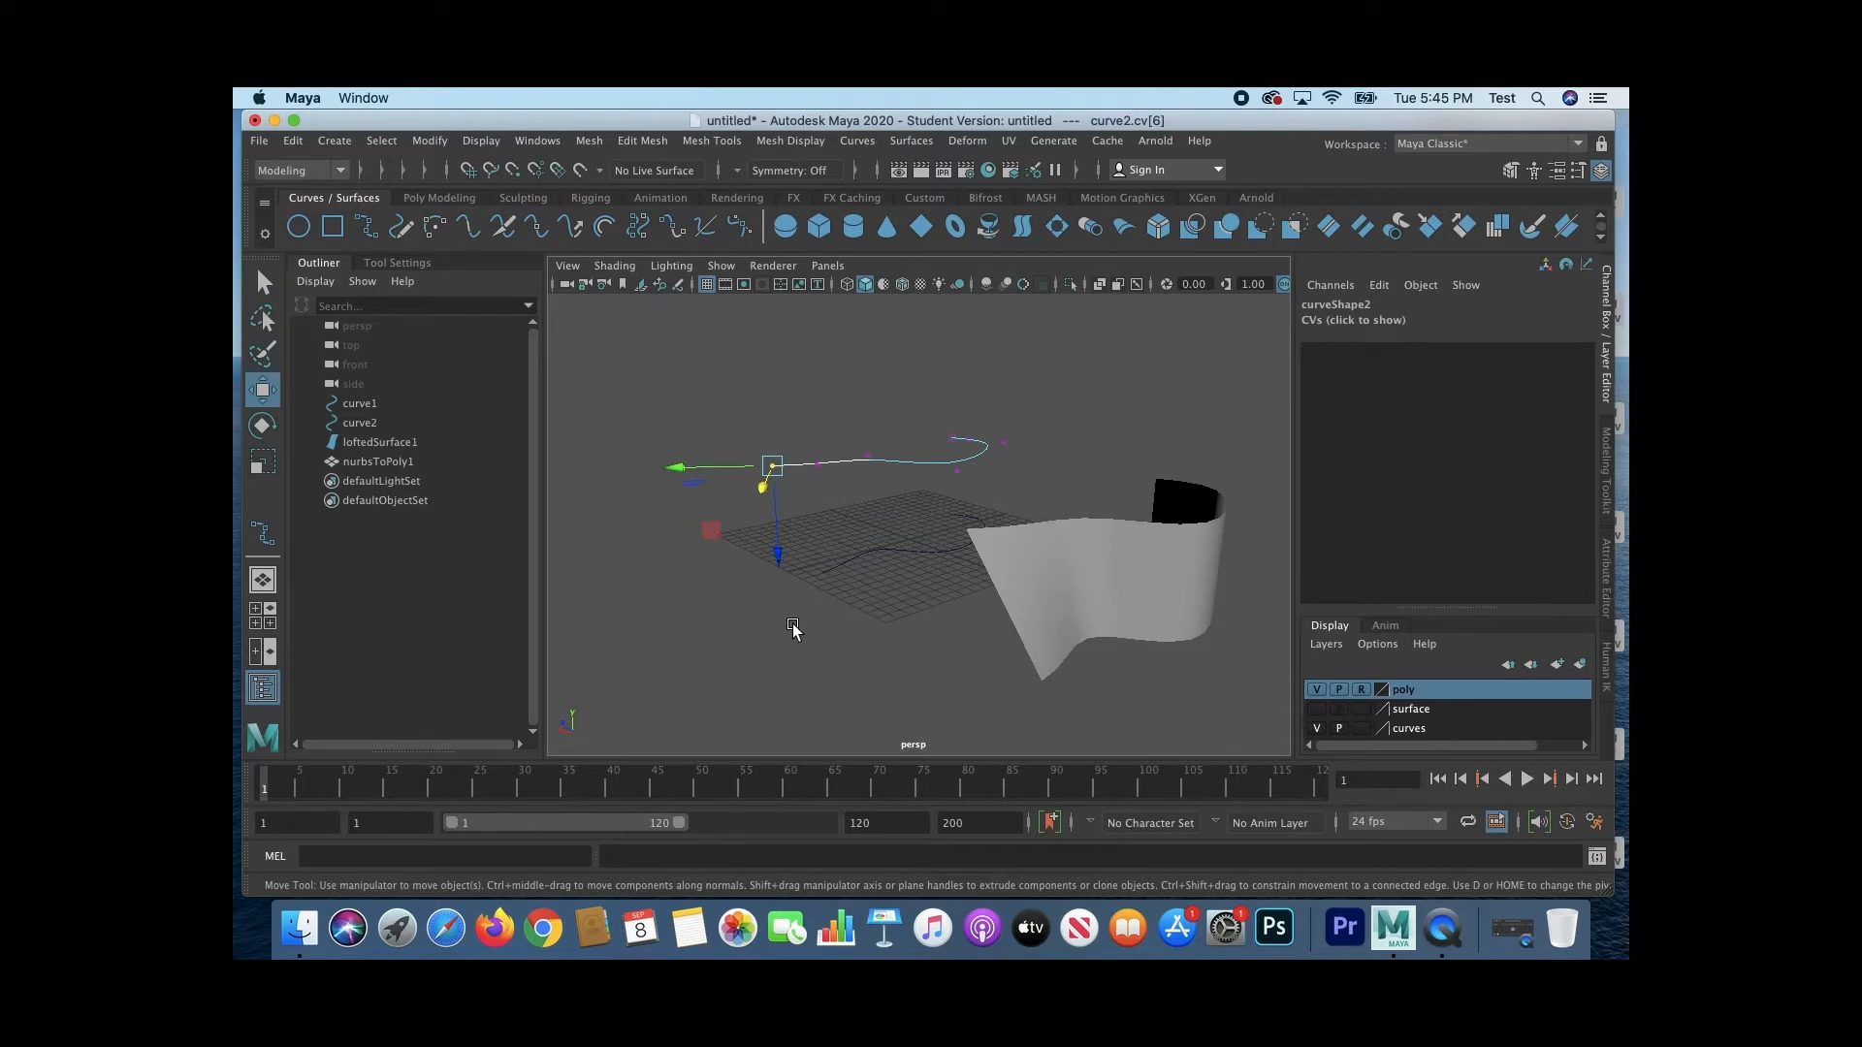
click(392, 462)
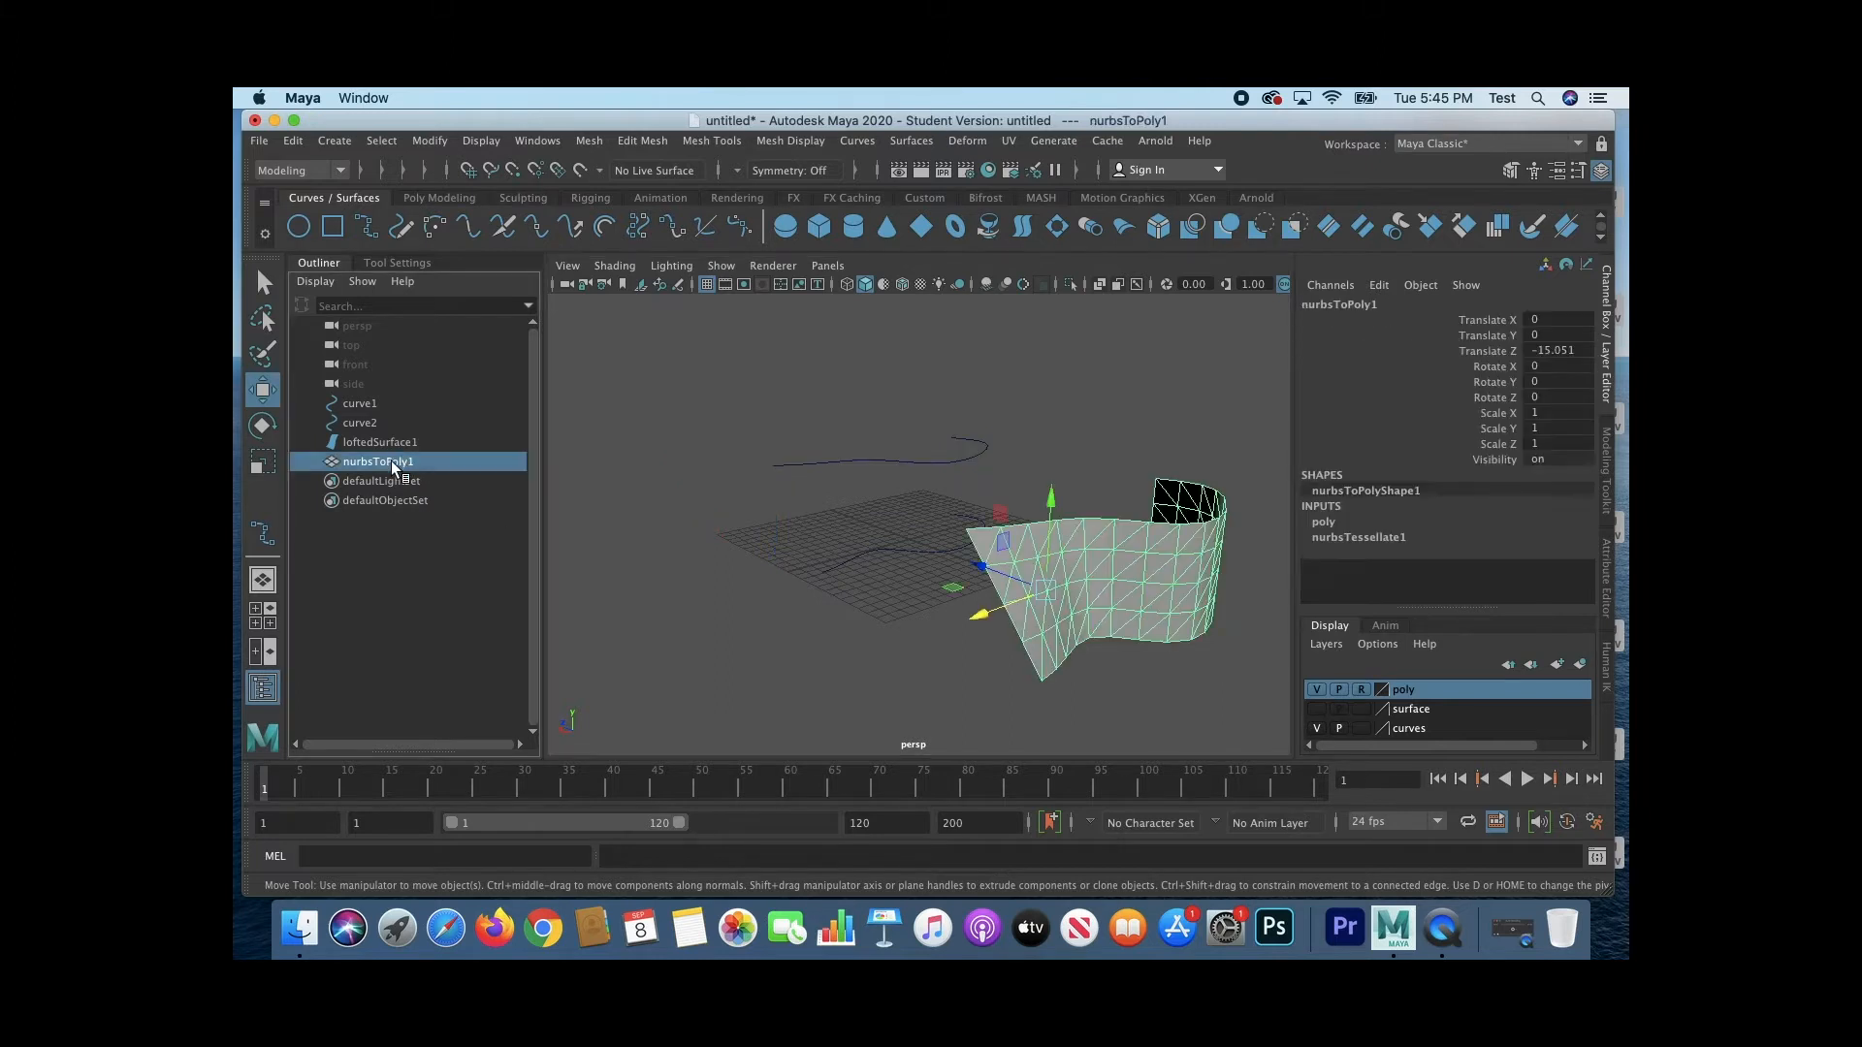
shift+click(372, 402)
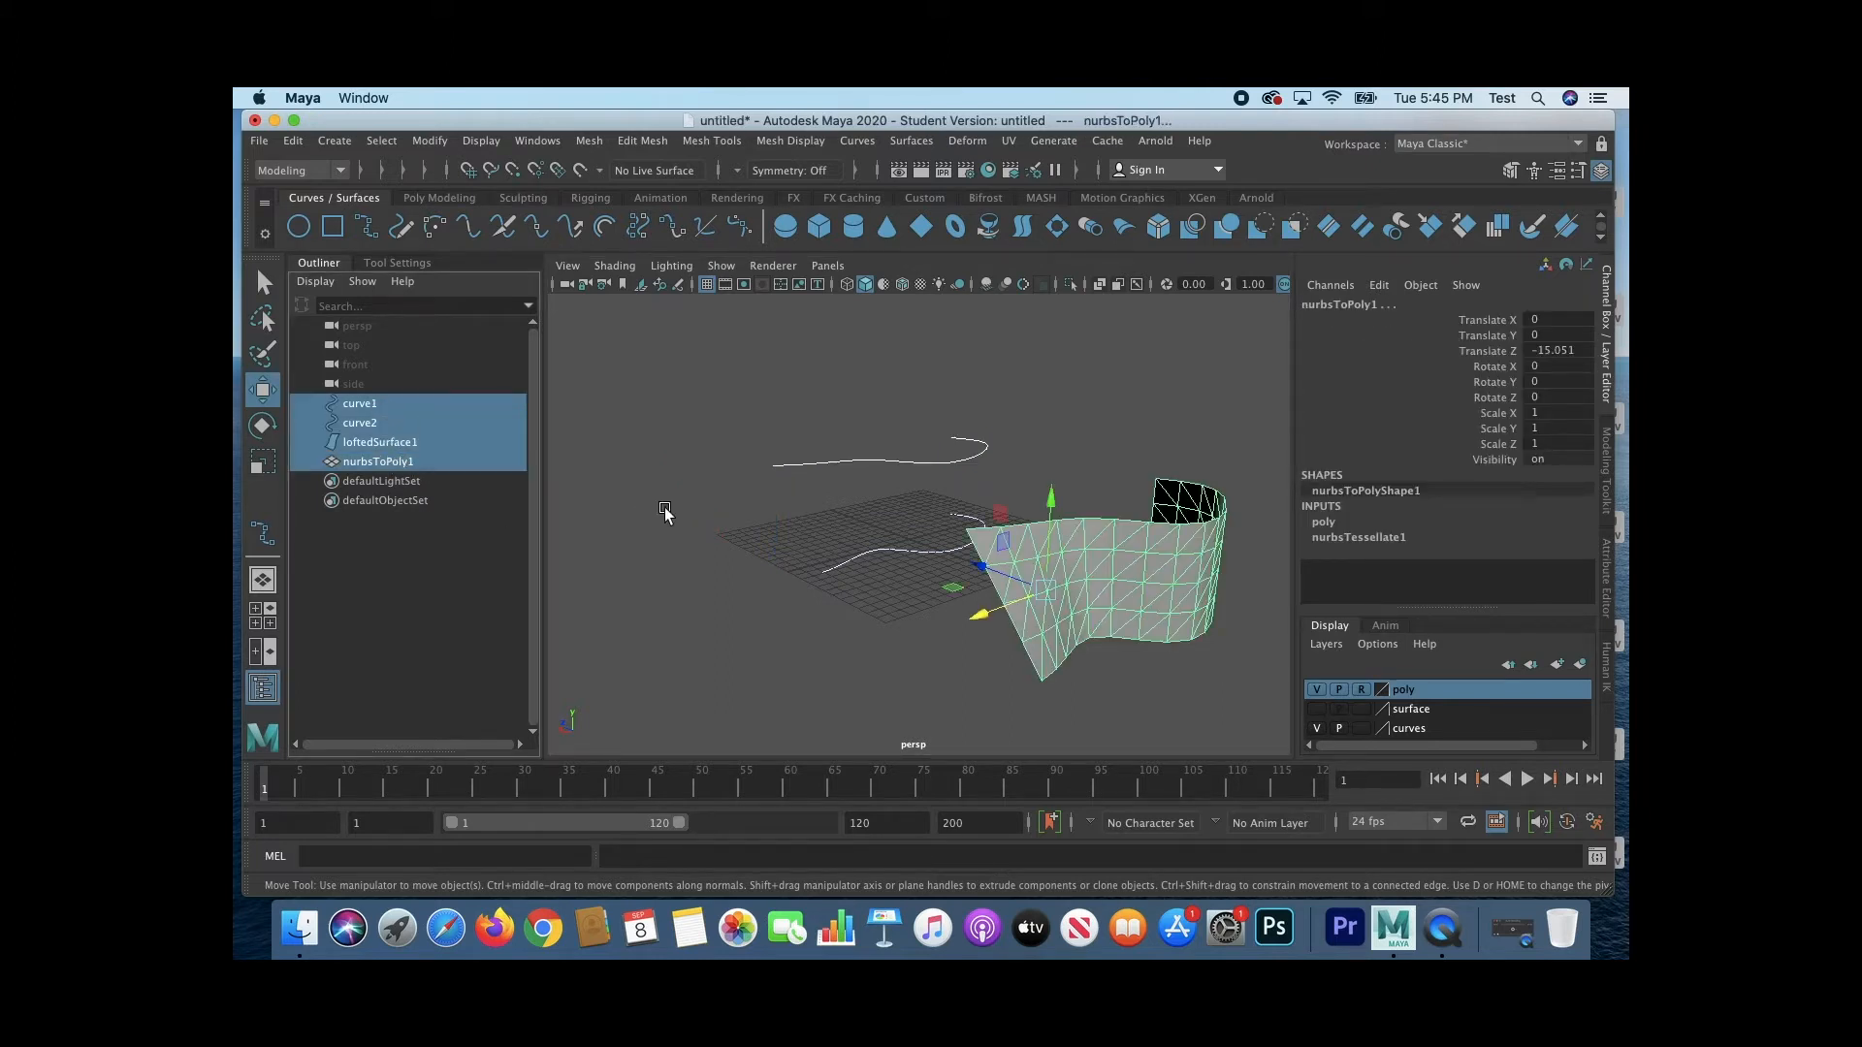
click(1606, 542)
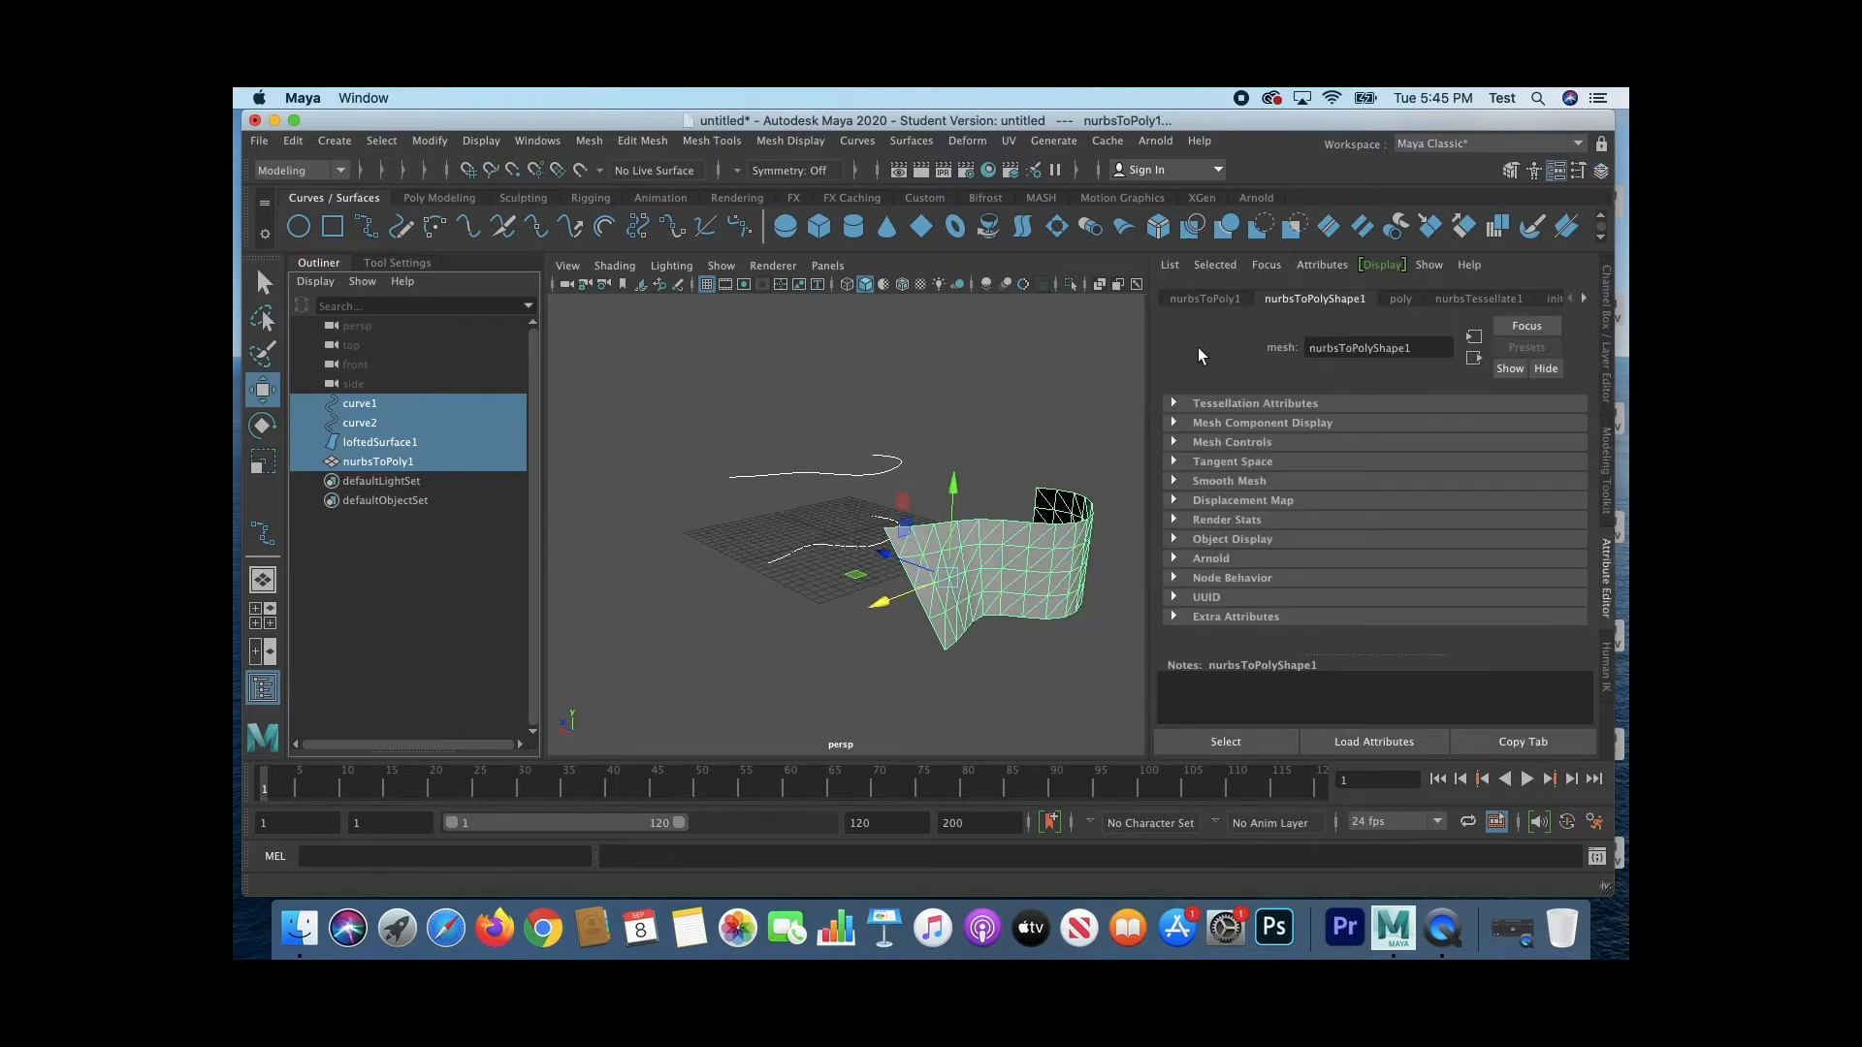
click(1199, 301)
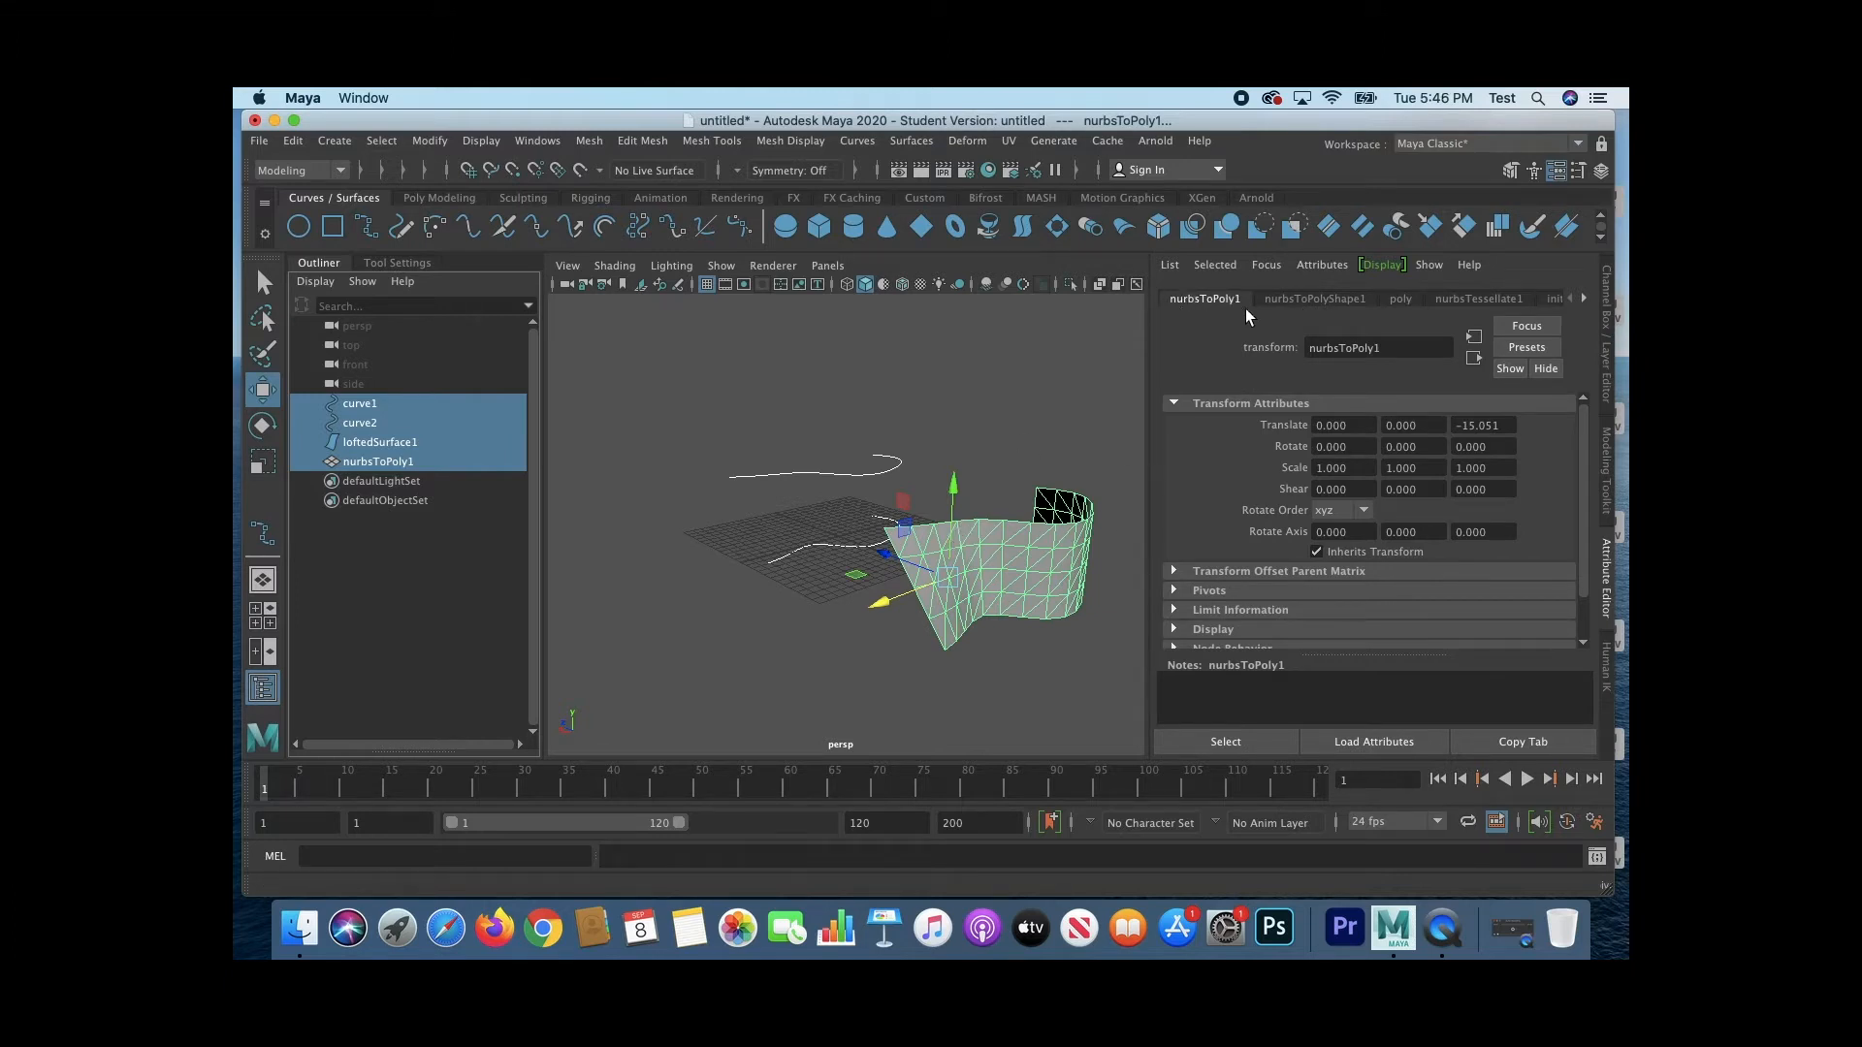
click(1288, 298)
click(1403, 299)
click(1450, 299)
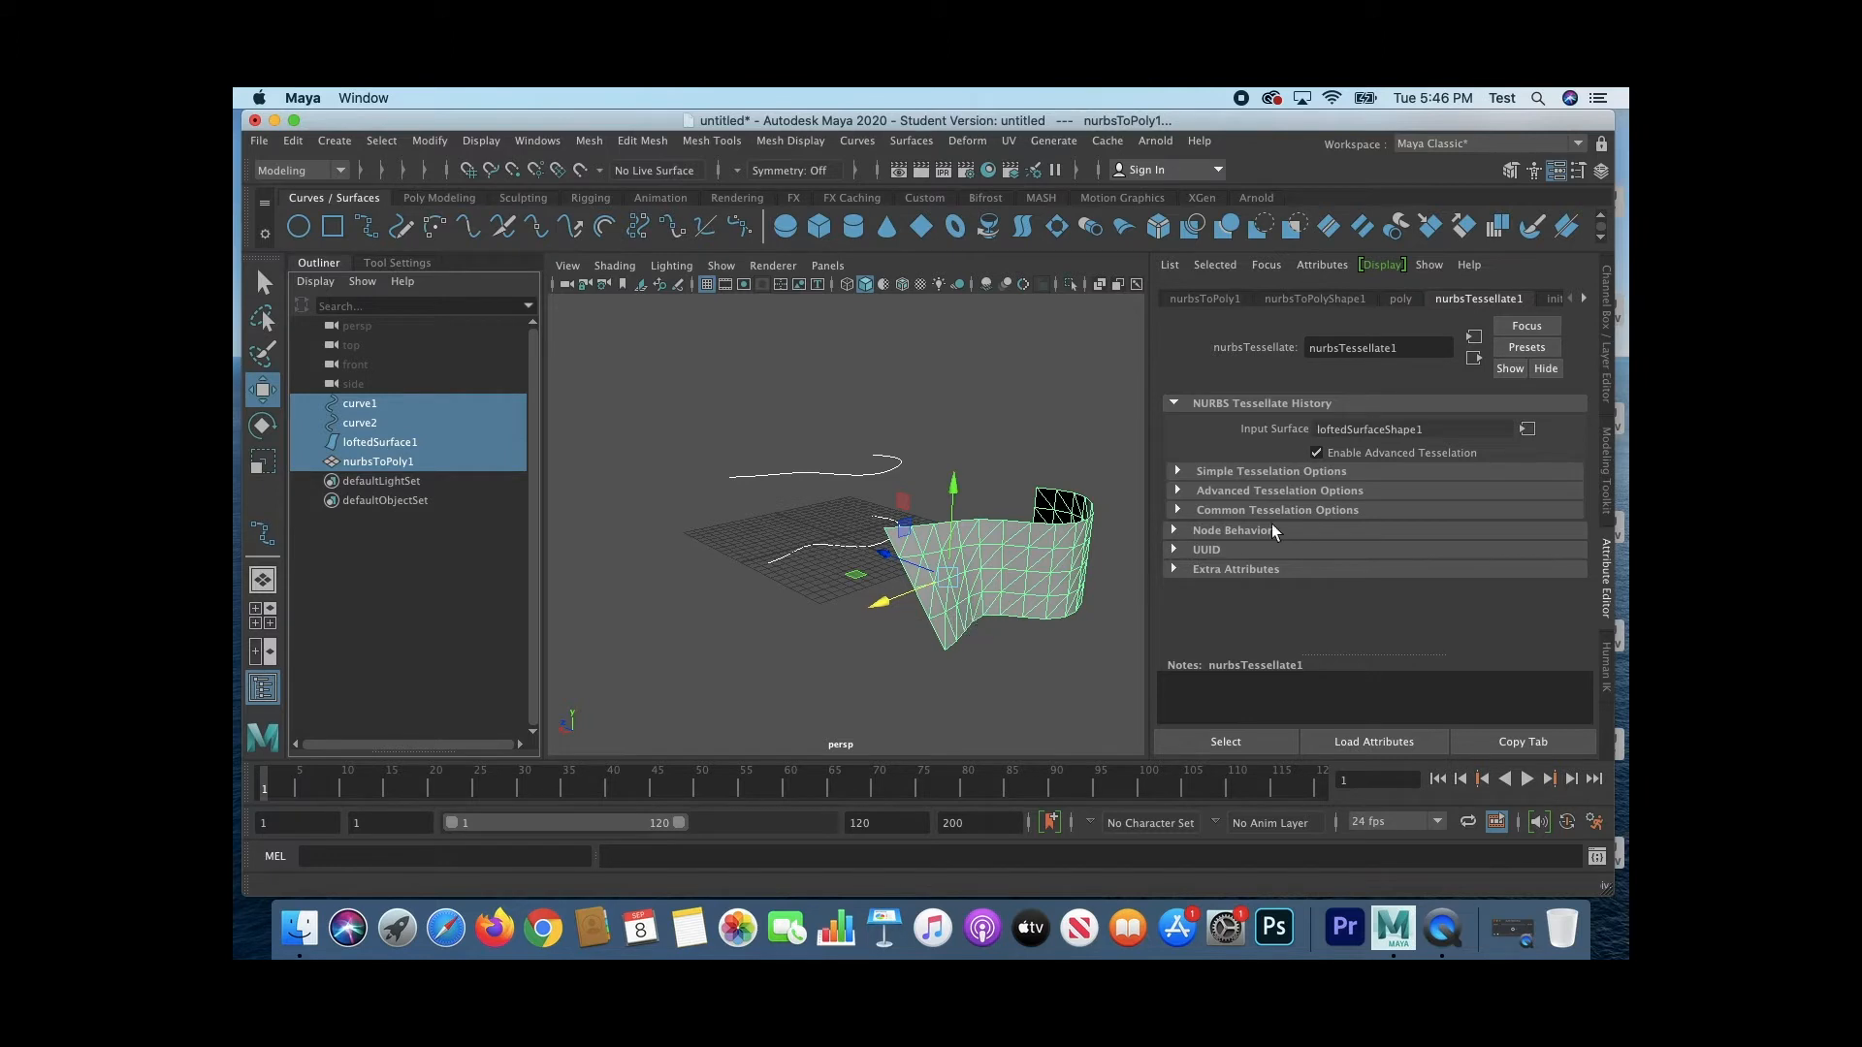
click(1585, 294)
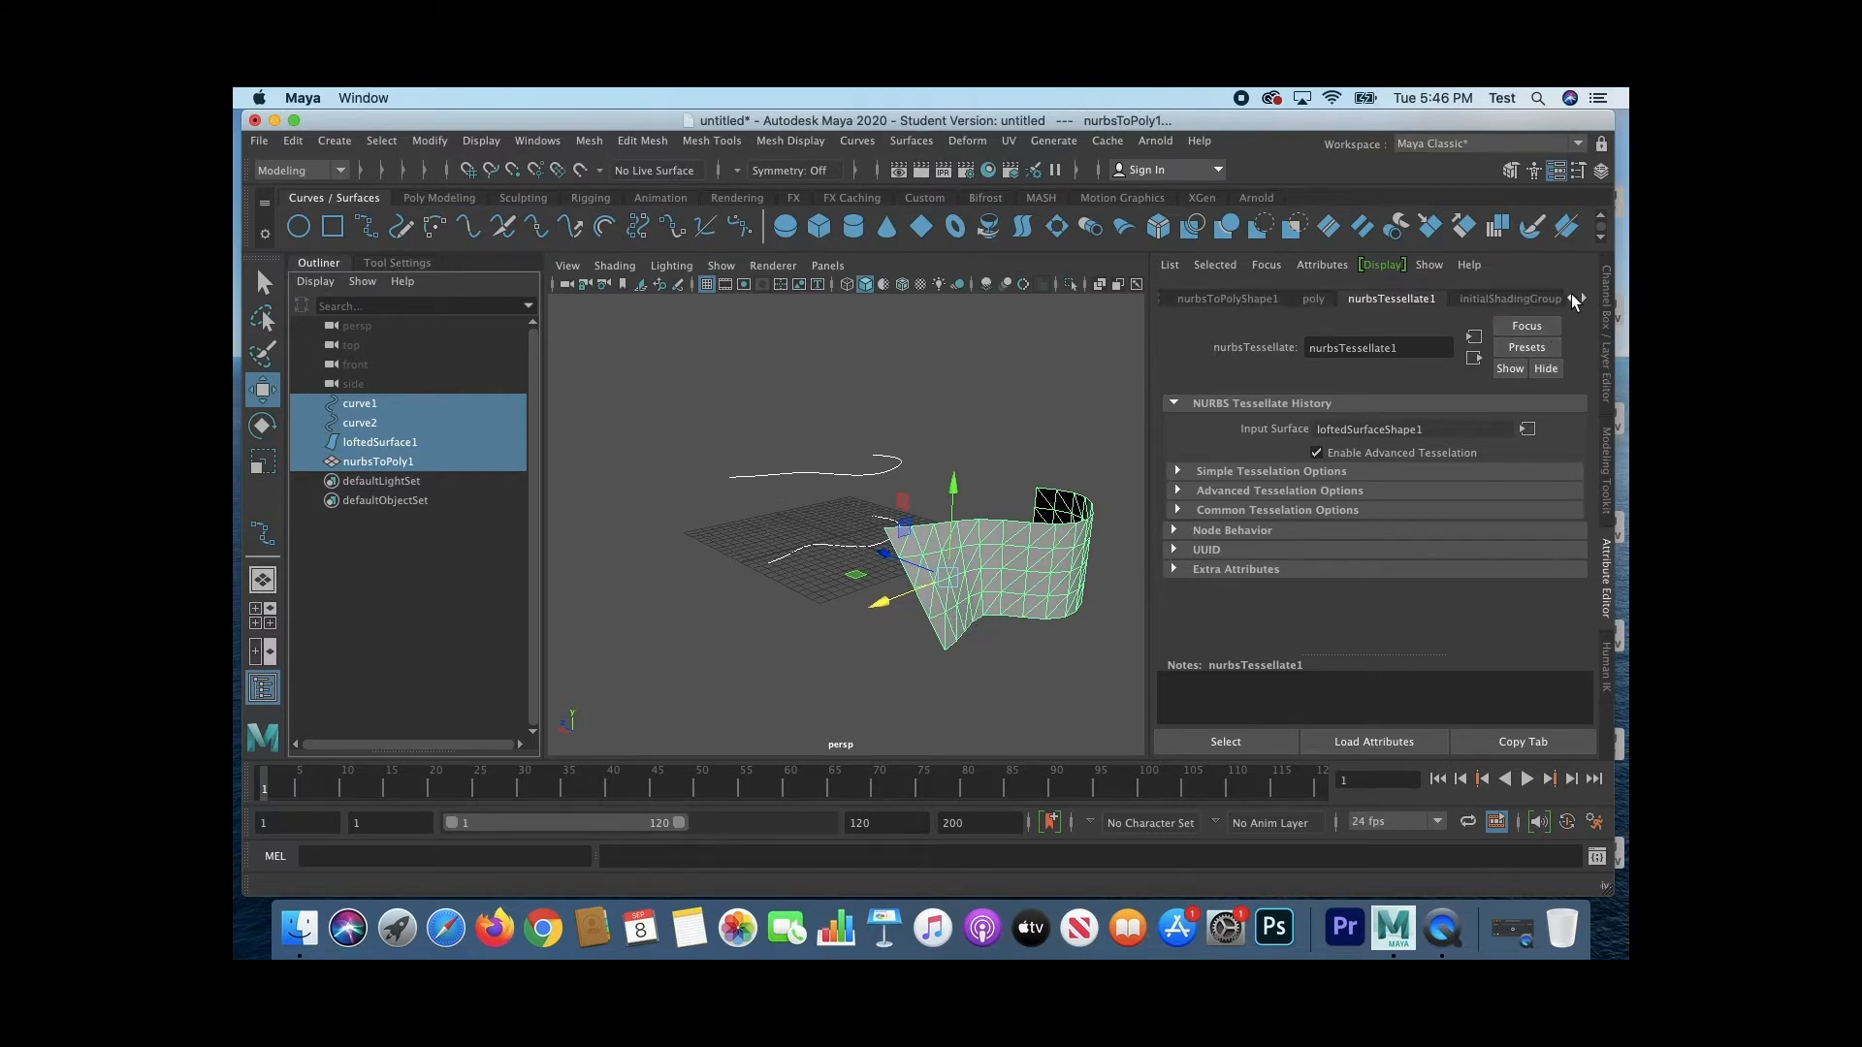
click(1305, 297)
click(1240, 300)
click(1368, 301)
Step: Inspect the history nodes attached to the lofted surface and to curve1
click(399, 442)
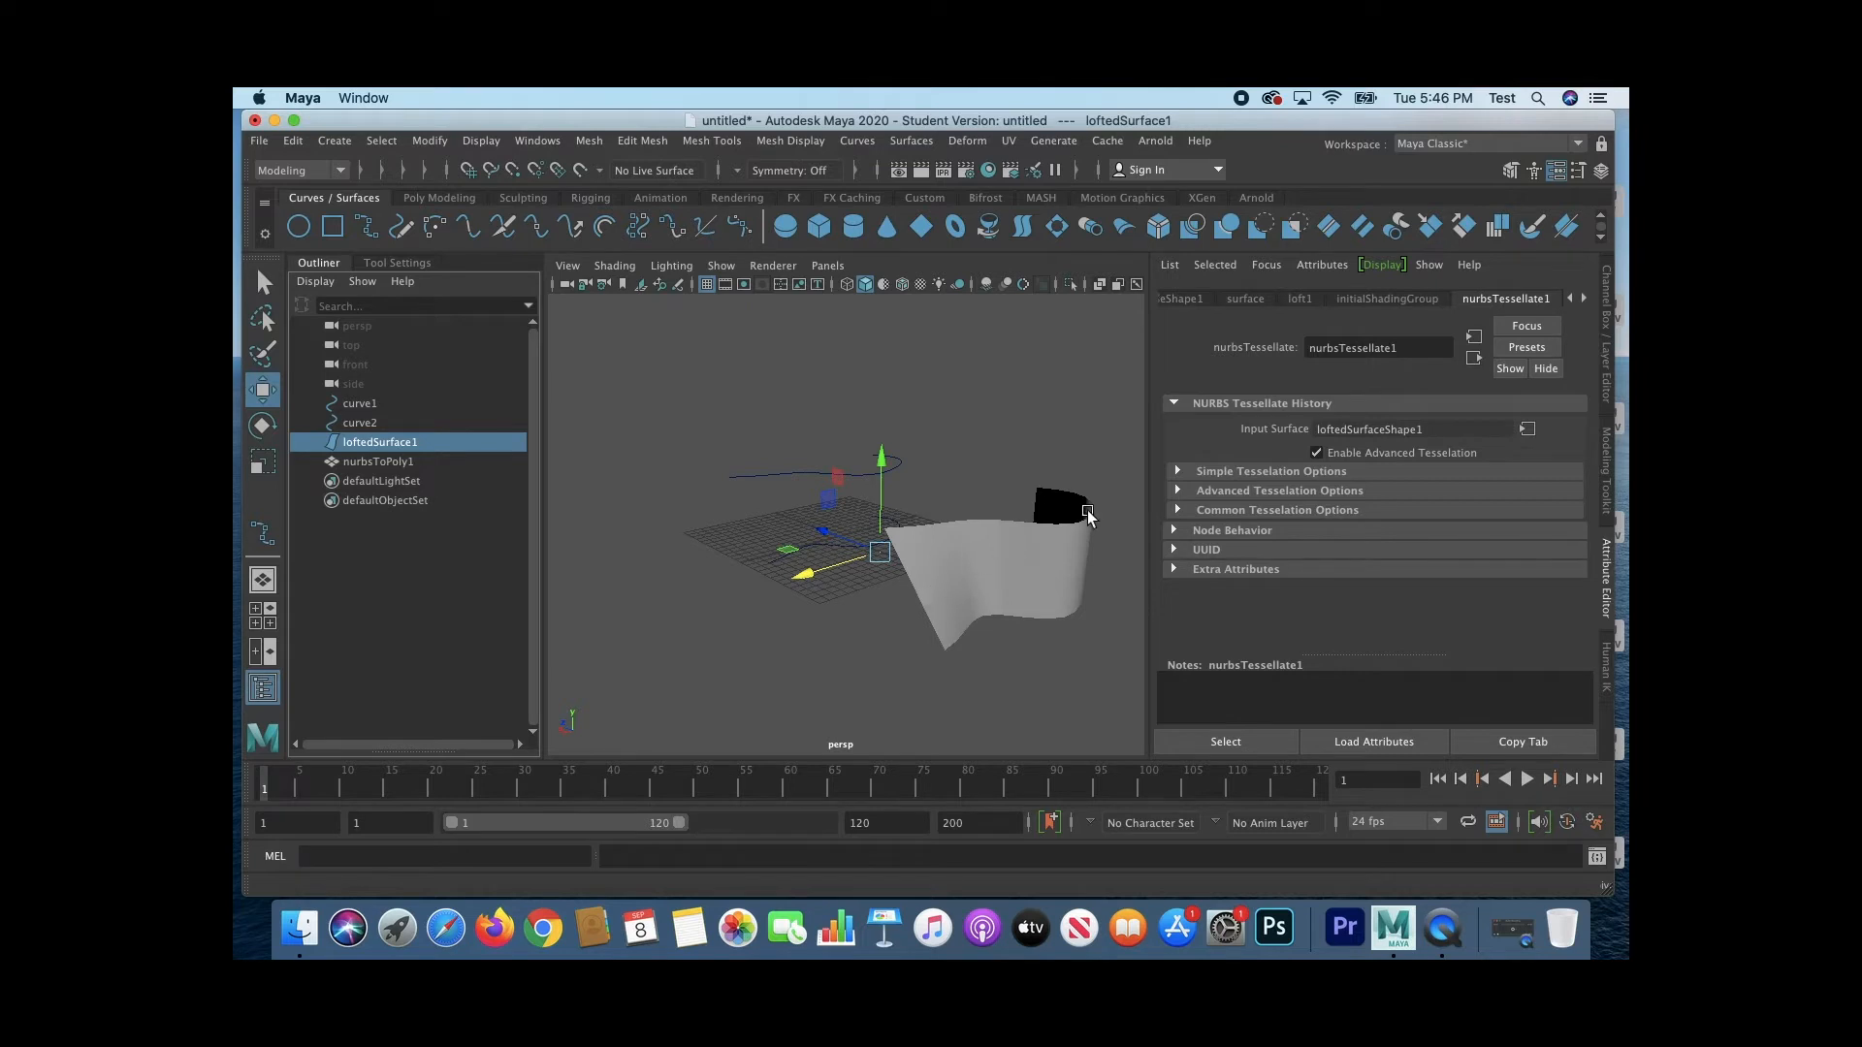
click(699, 485)
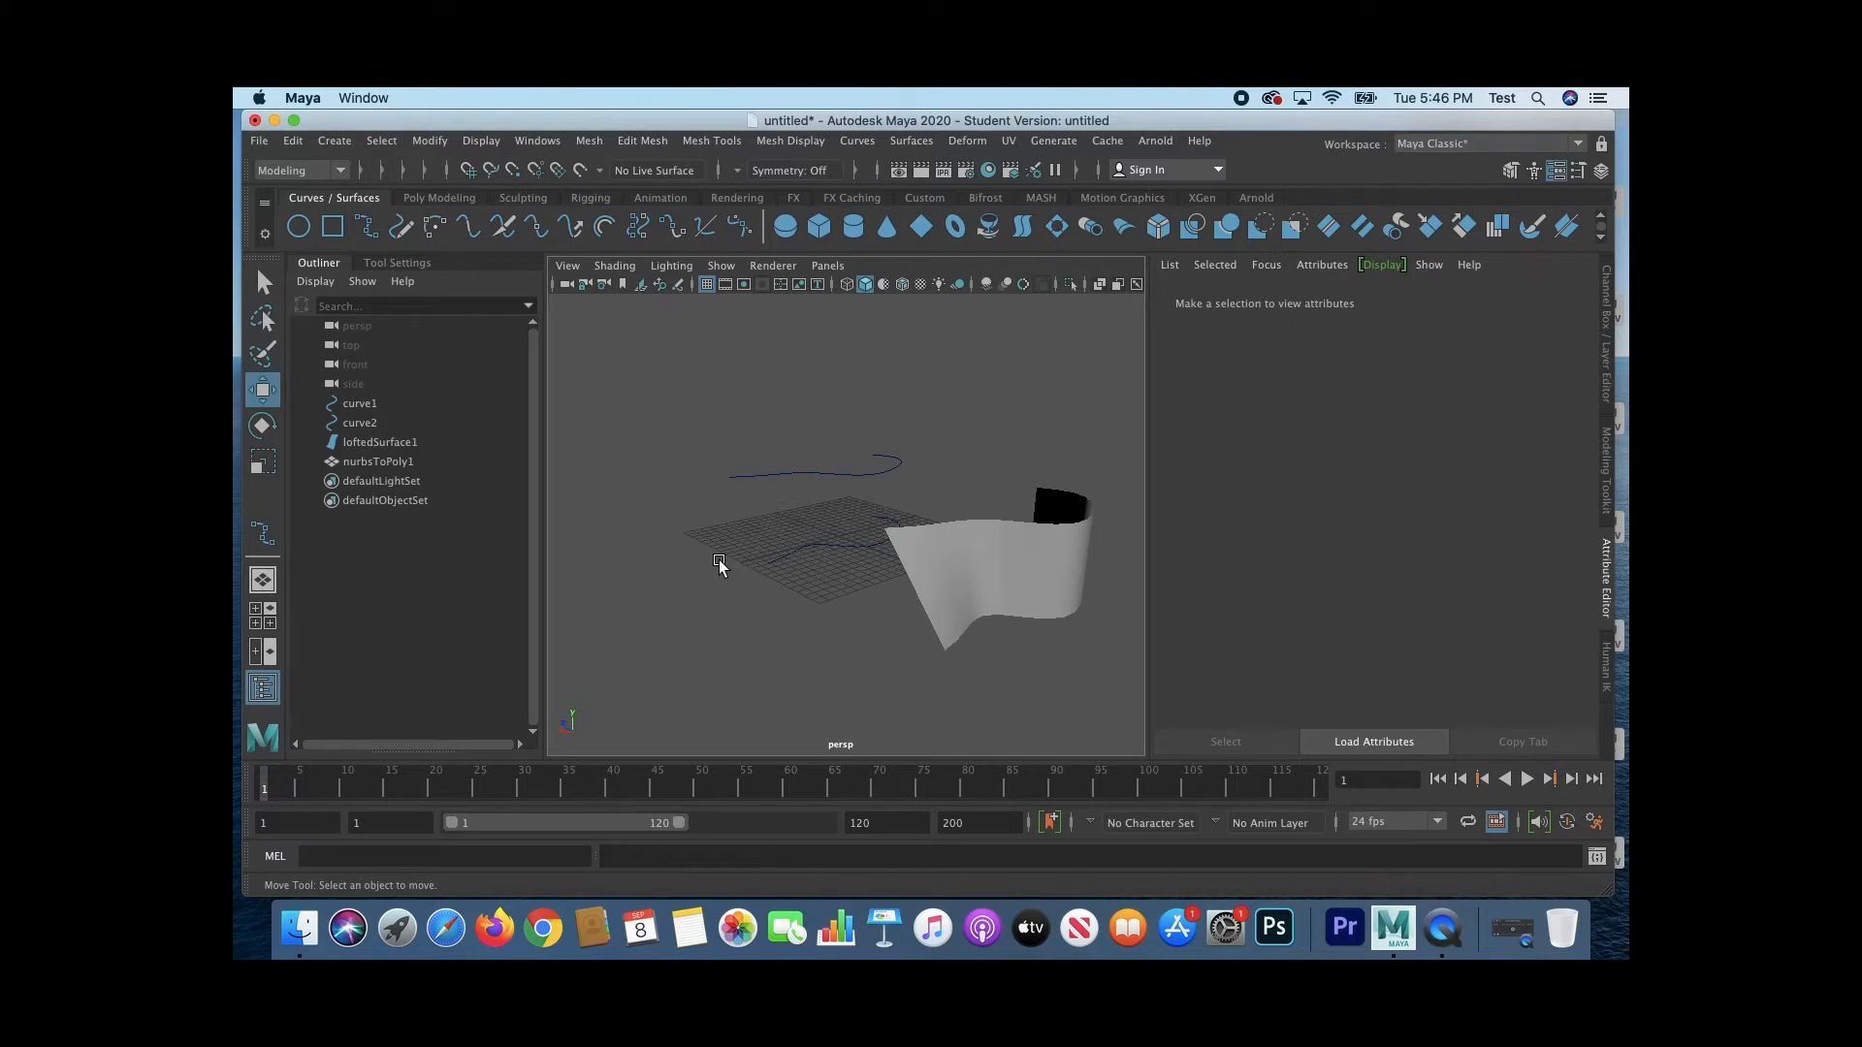
click(378, 402)
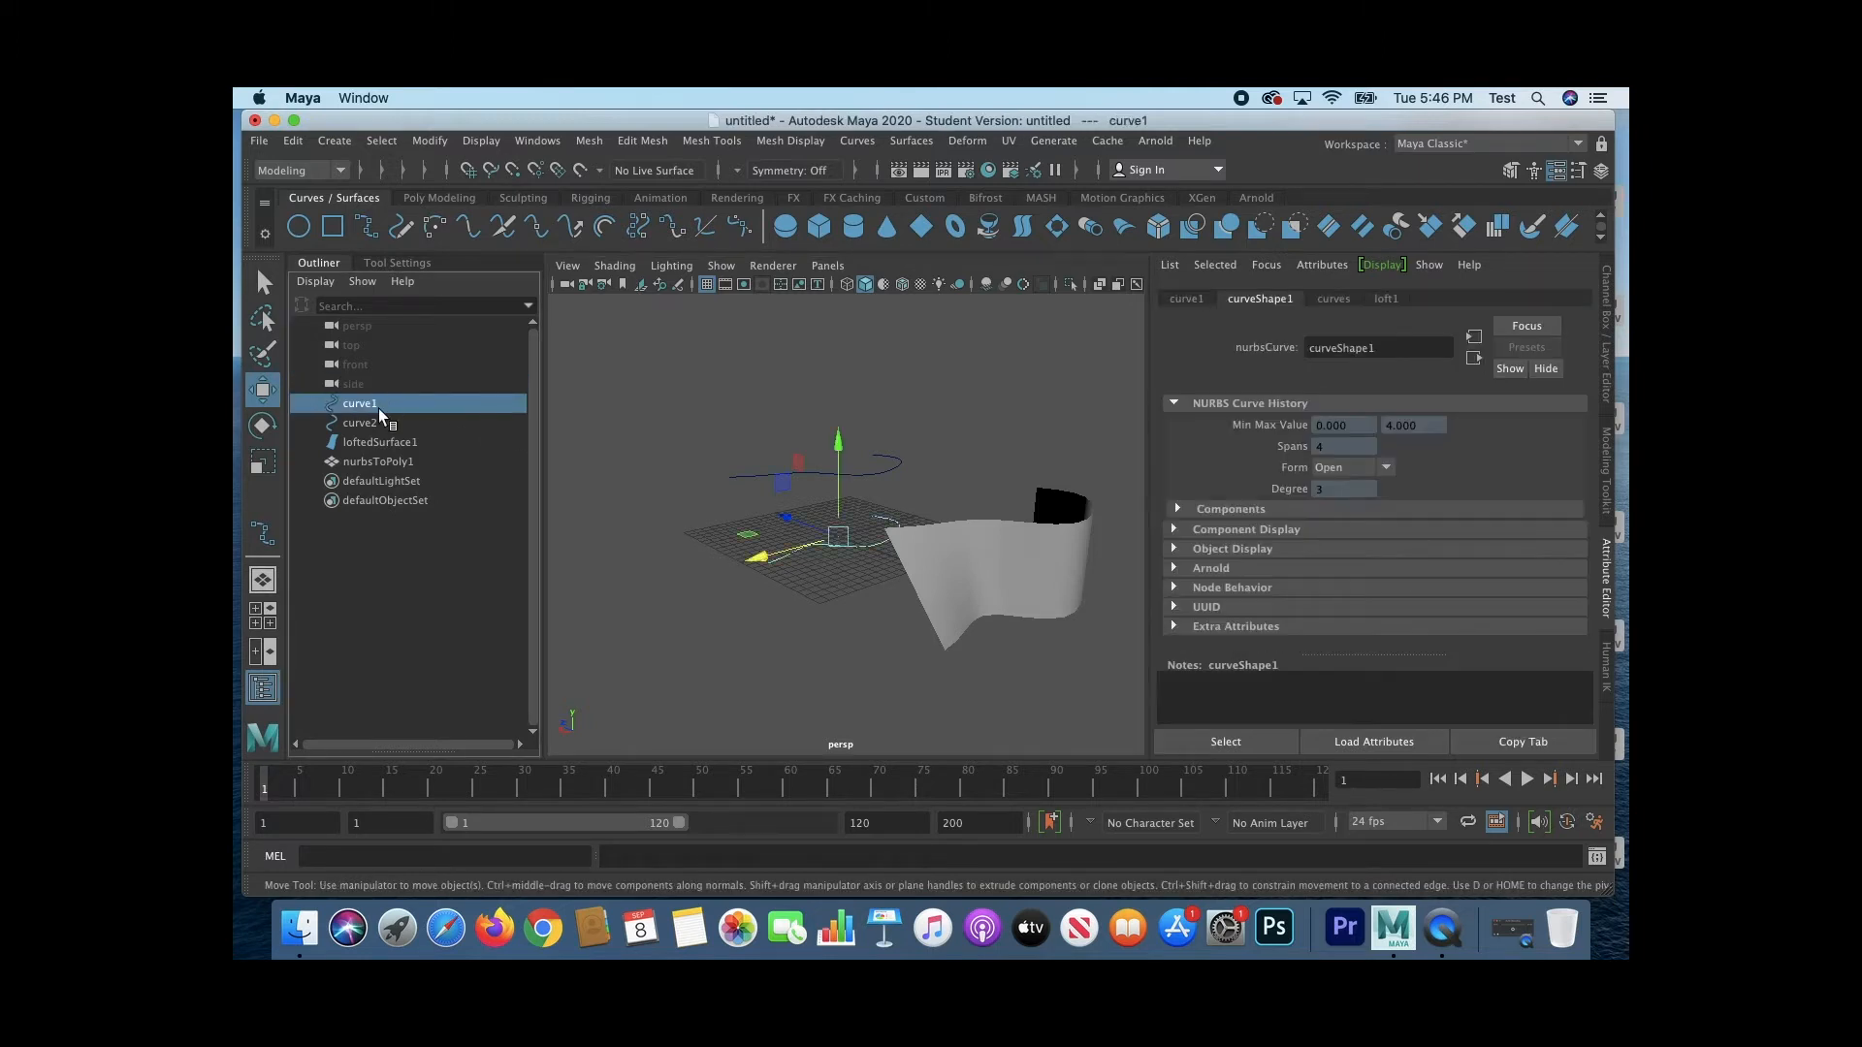
Step: Delete the construction history of both curves, the lofted surface and the polygon mesh
shift+click(387, 458)
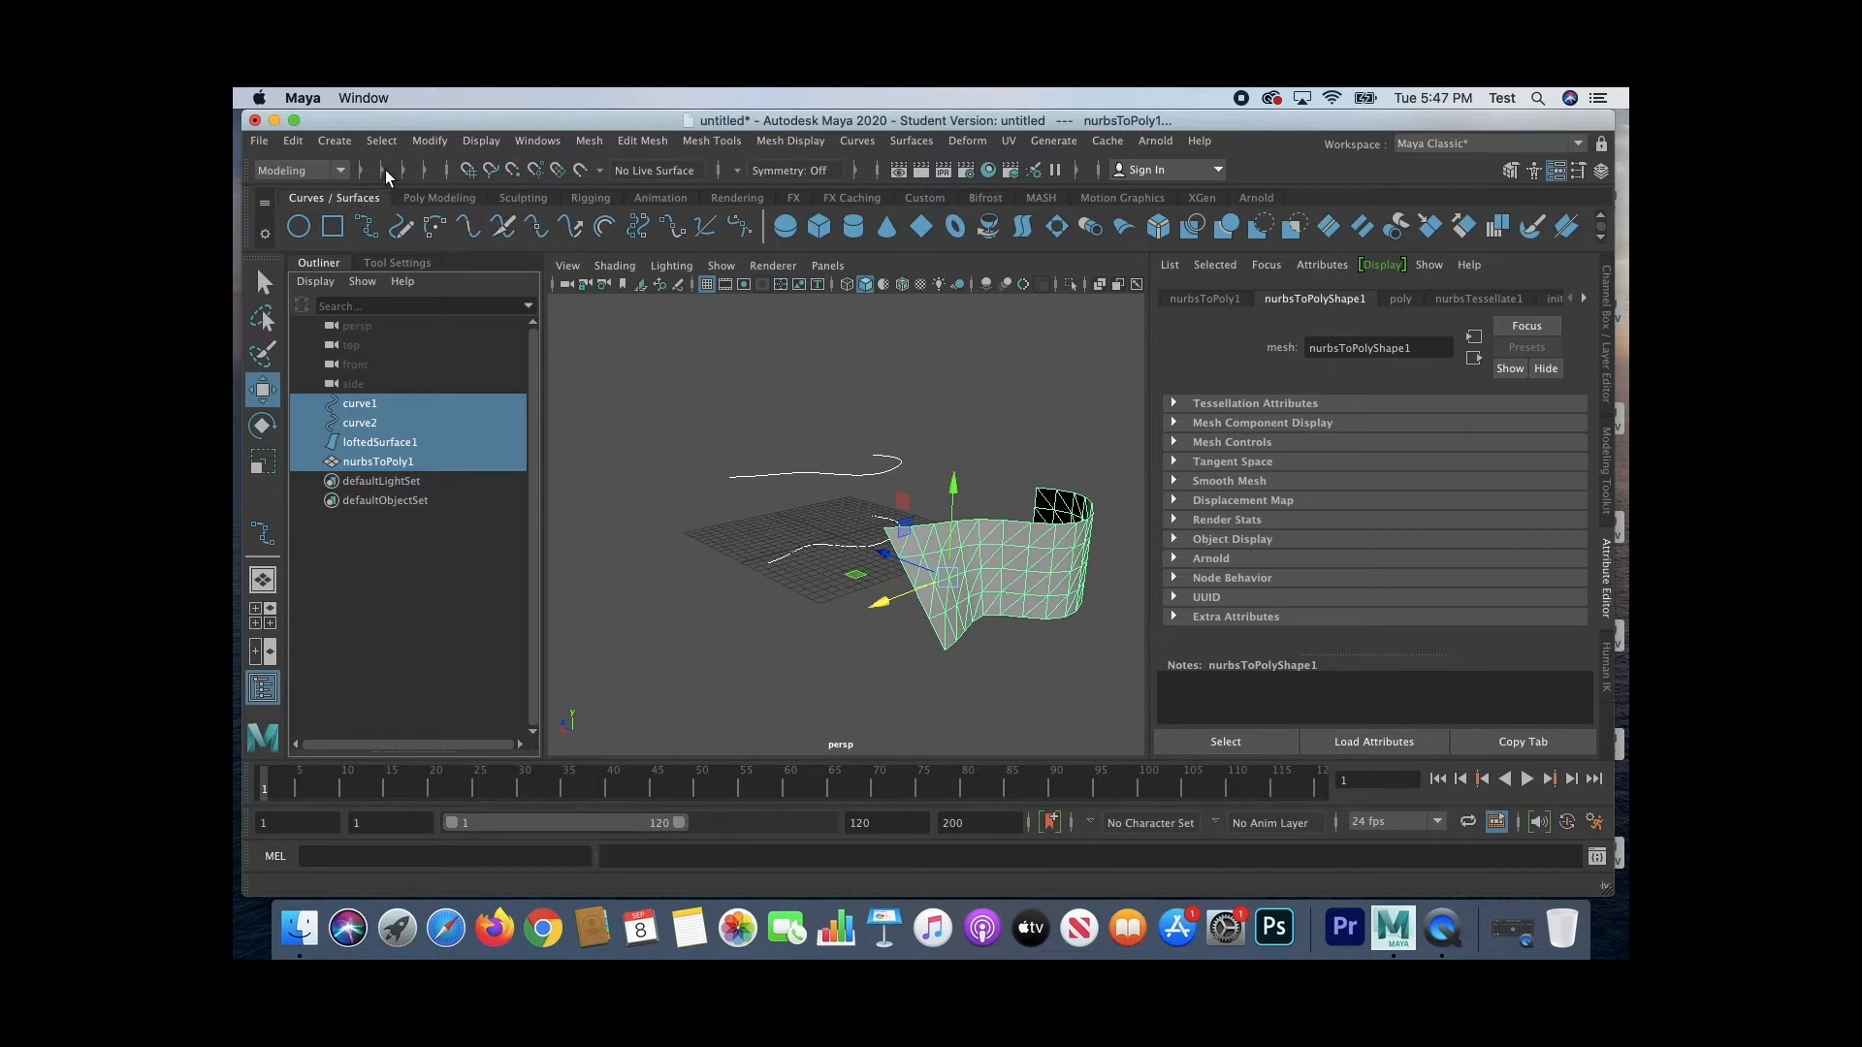
click(381, 461)
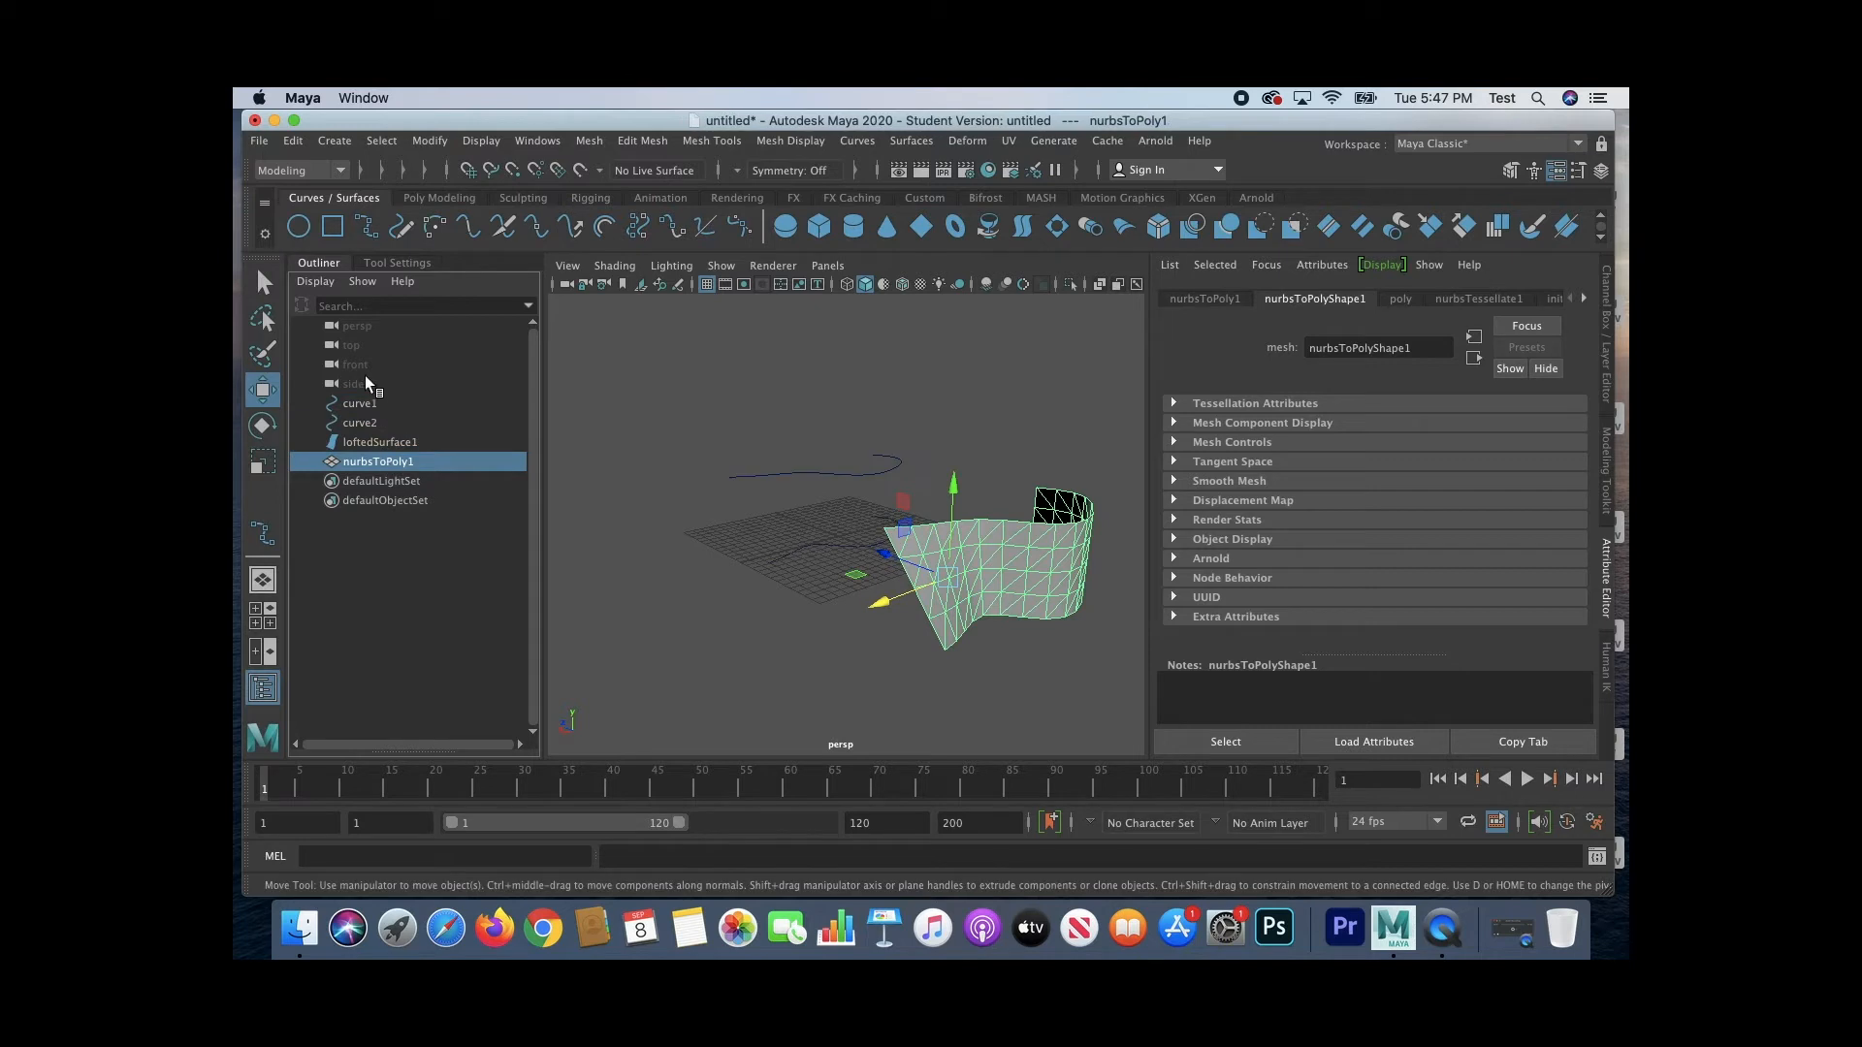
shift+click(368, 396)
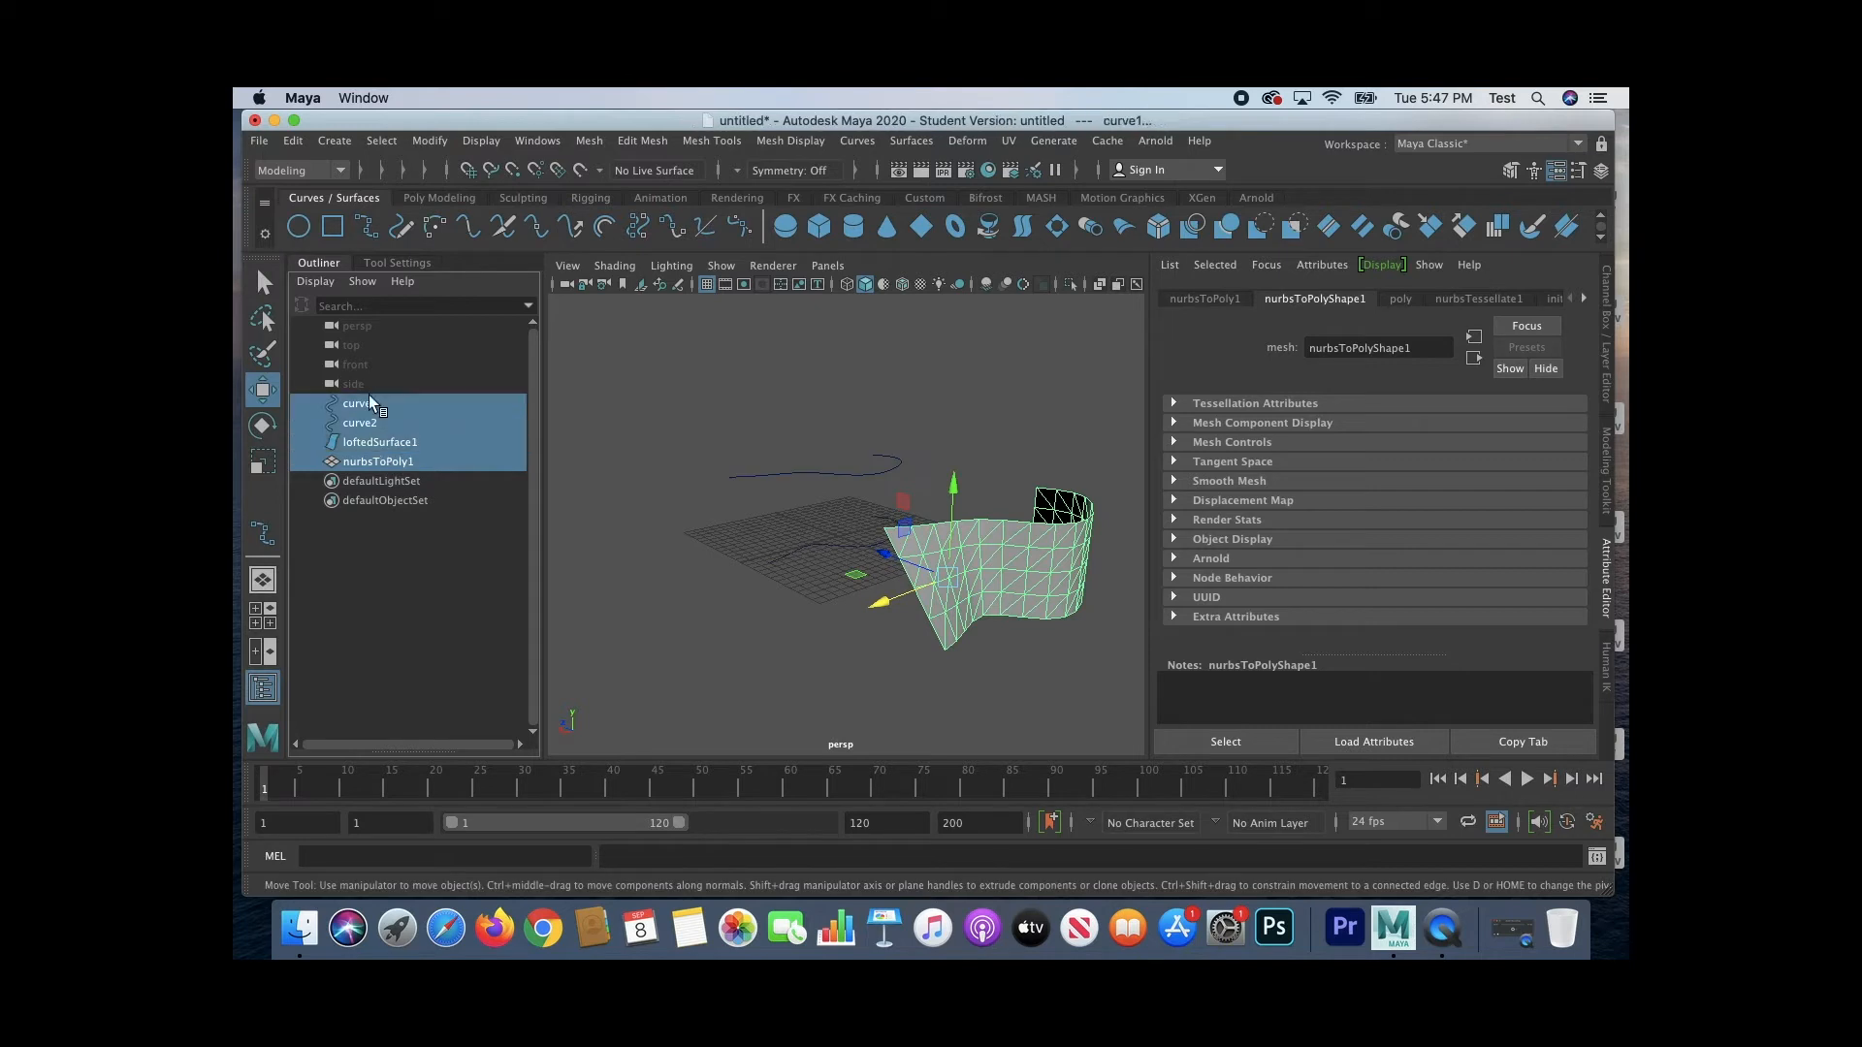
click(294, 142)
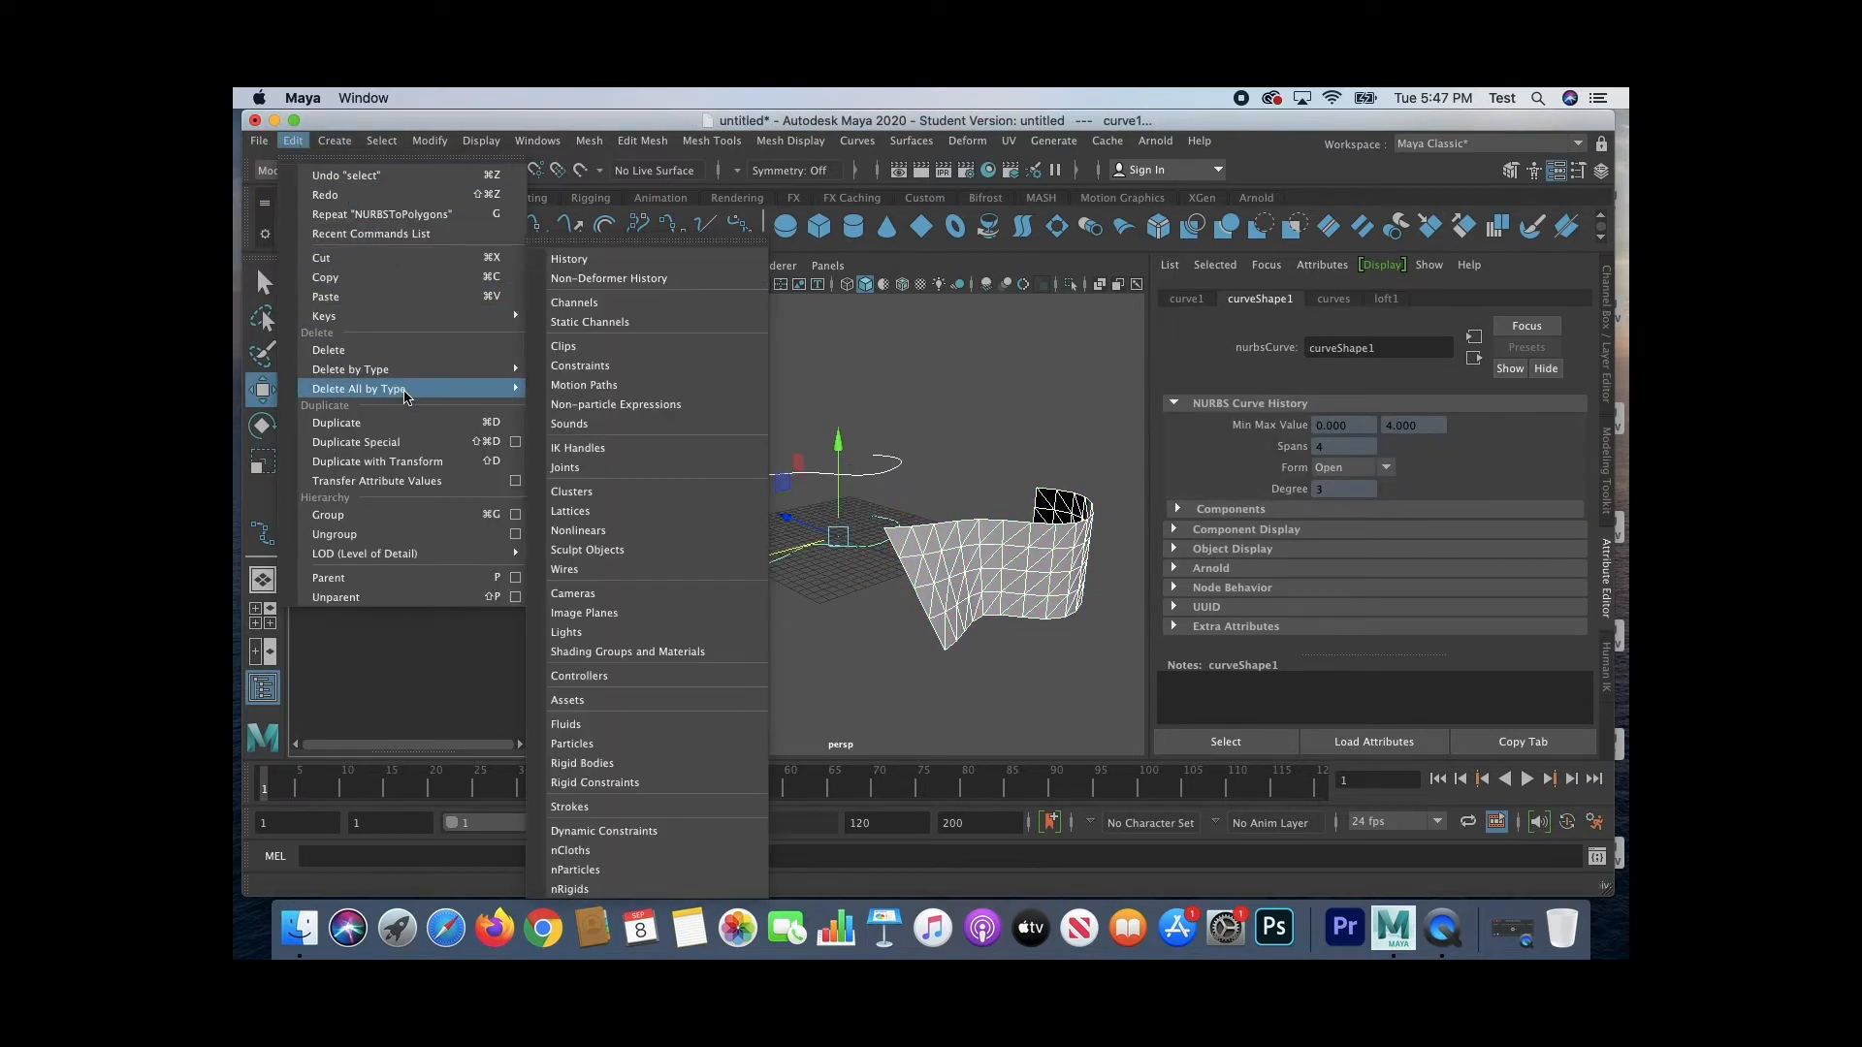
mouse_move(369, 369)
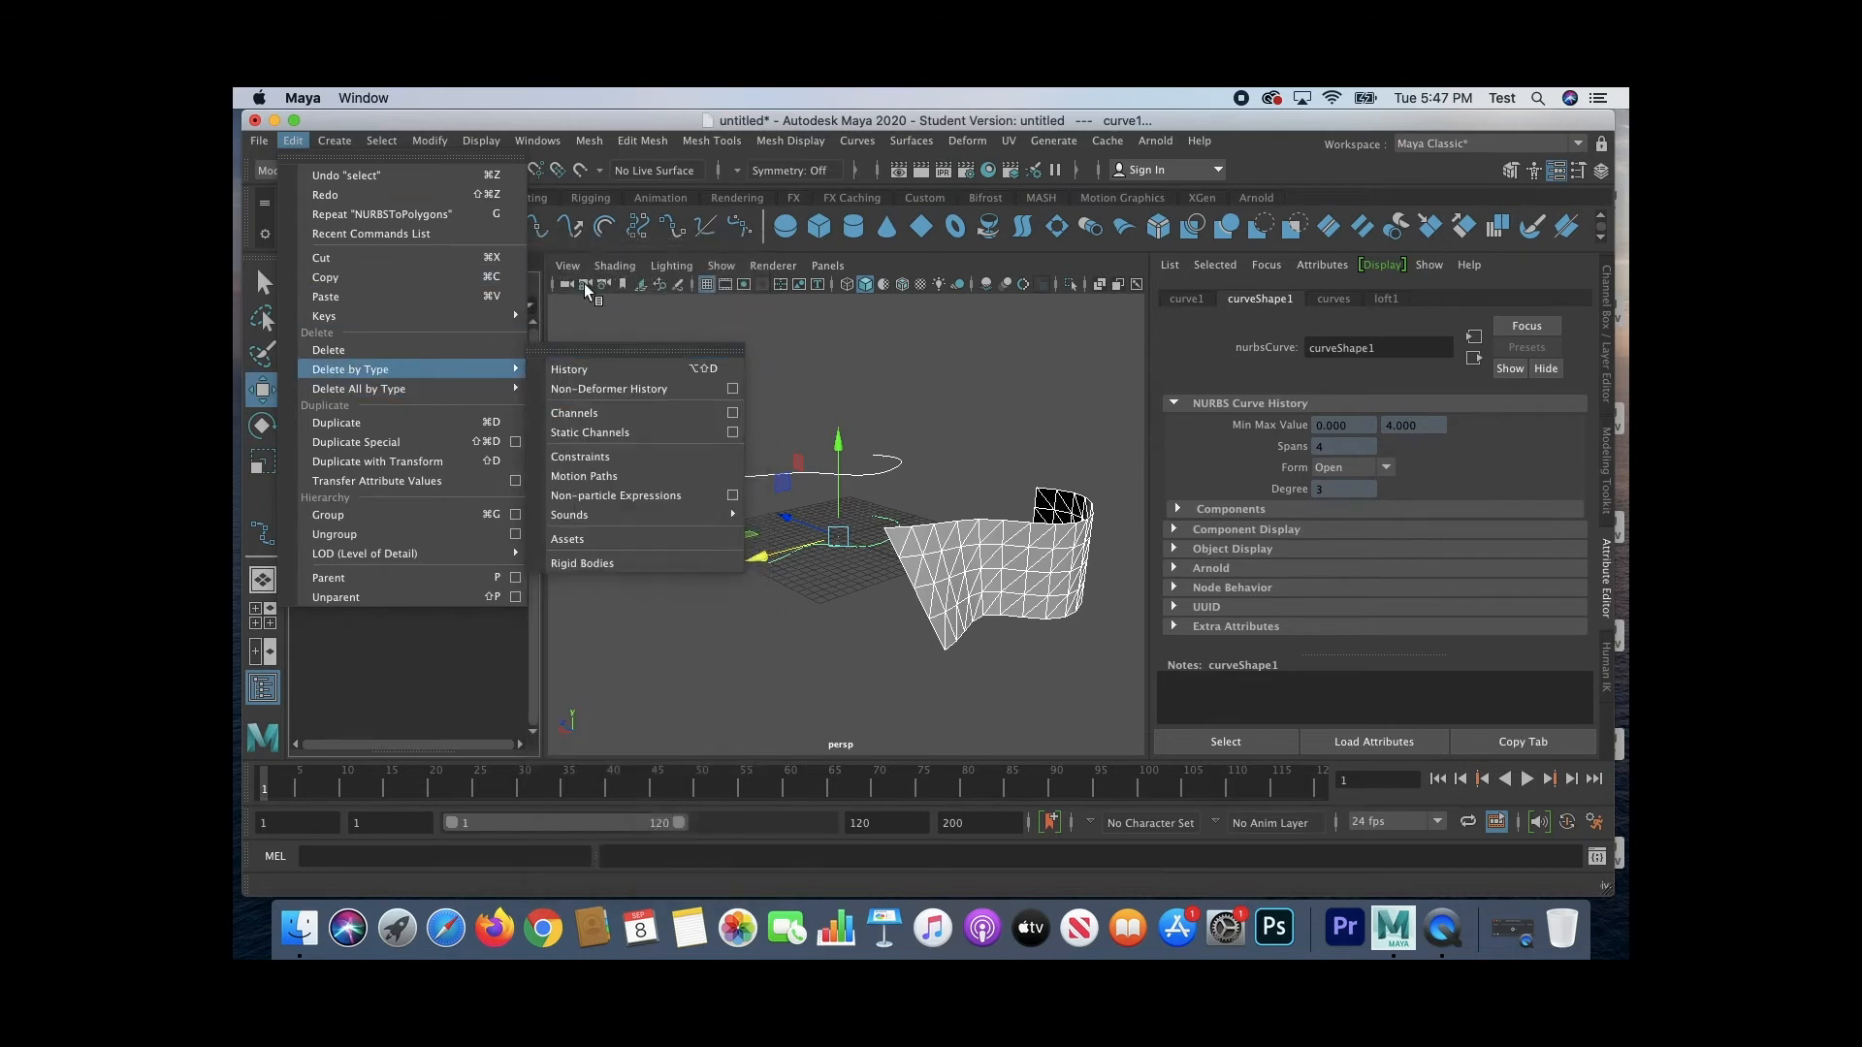
click(607, 258)
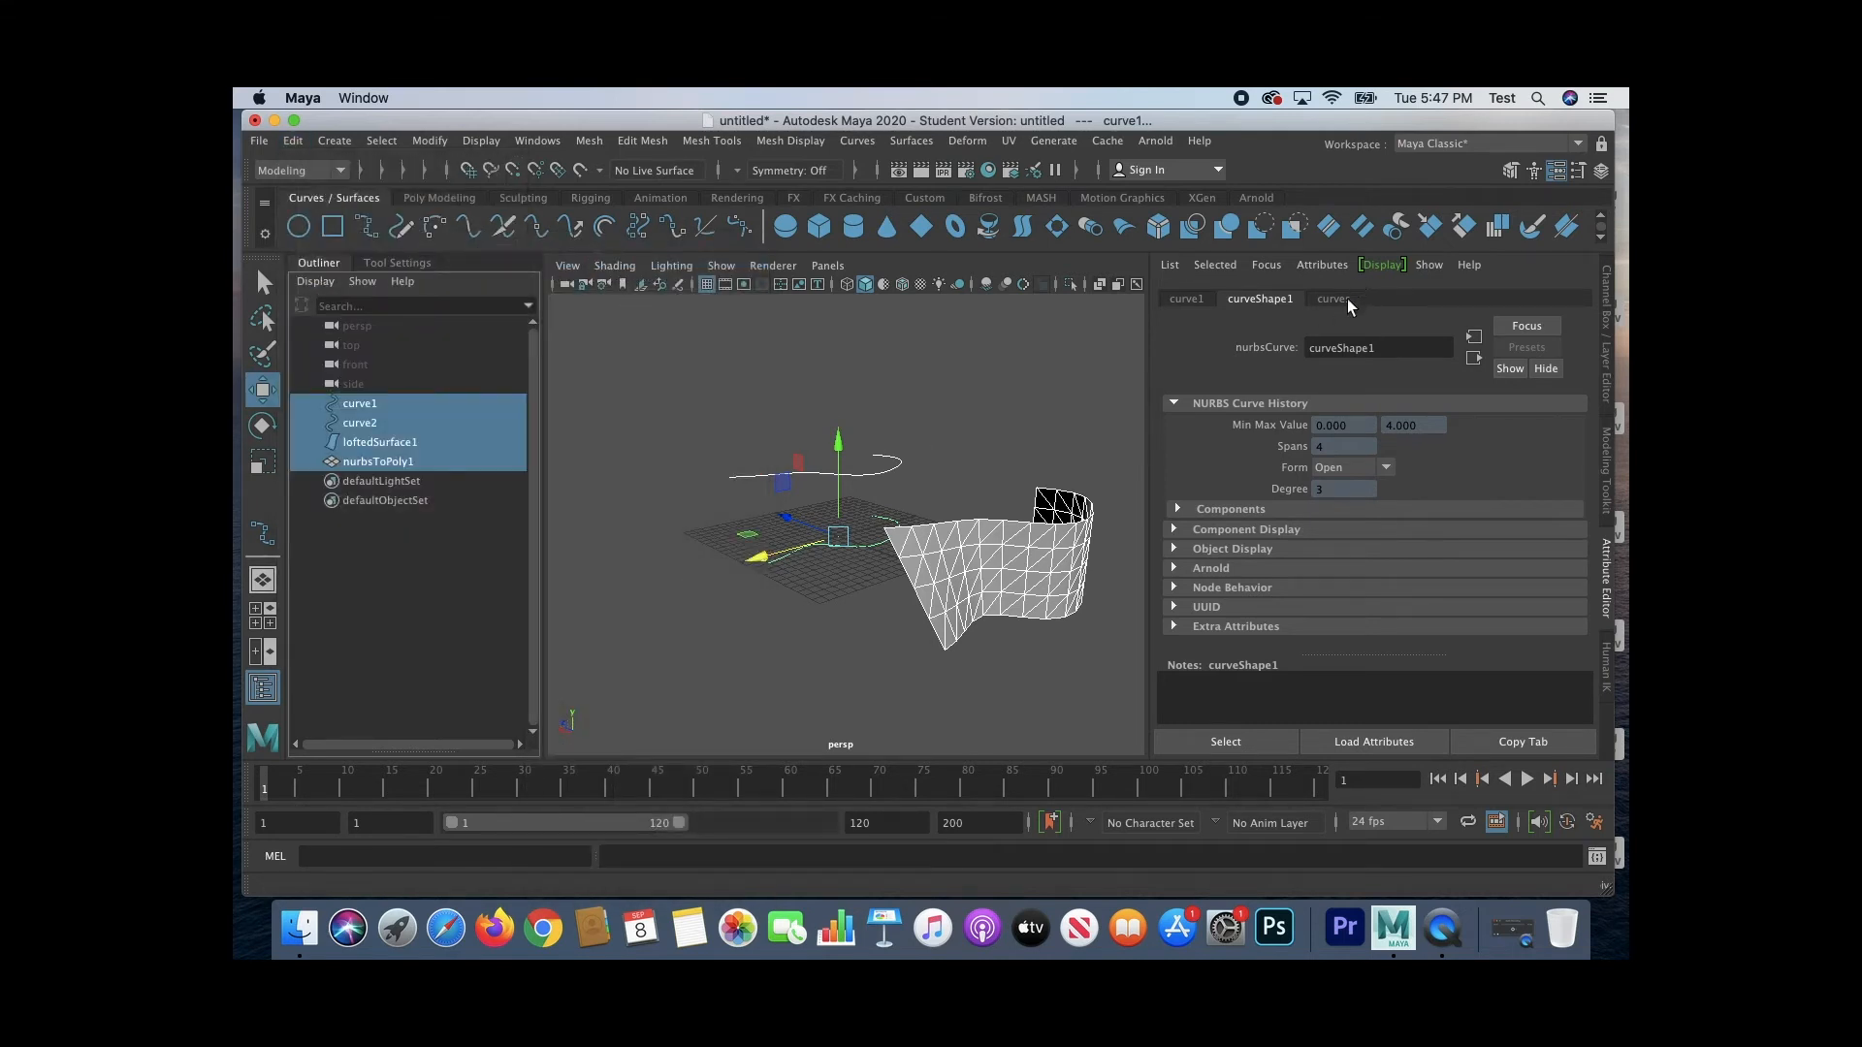
Step: Move the whole of curve2 slightly along the Z axis to test its link to the polygon mesh
click(462, 461)
click(394, 425)
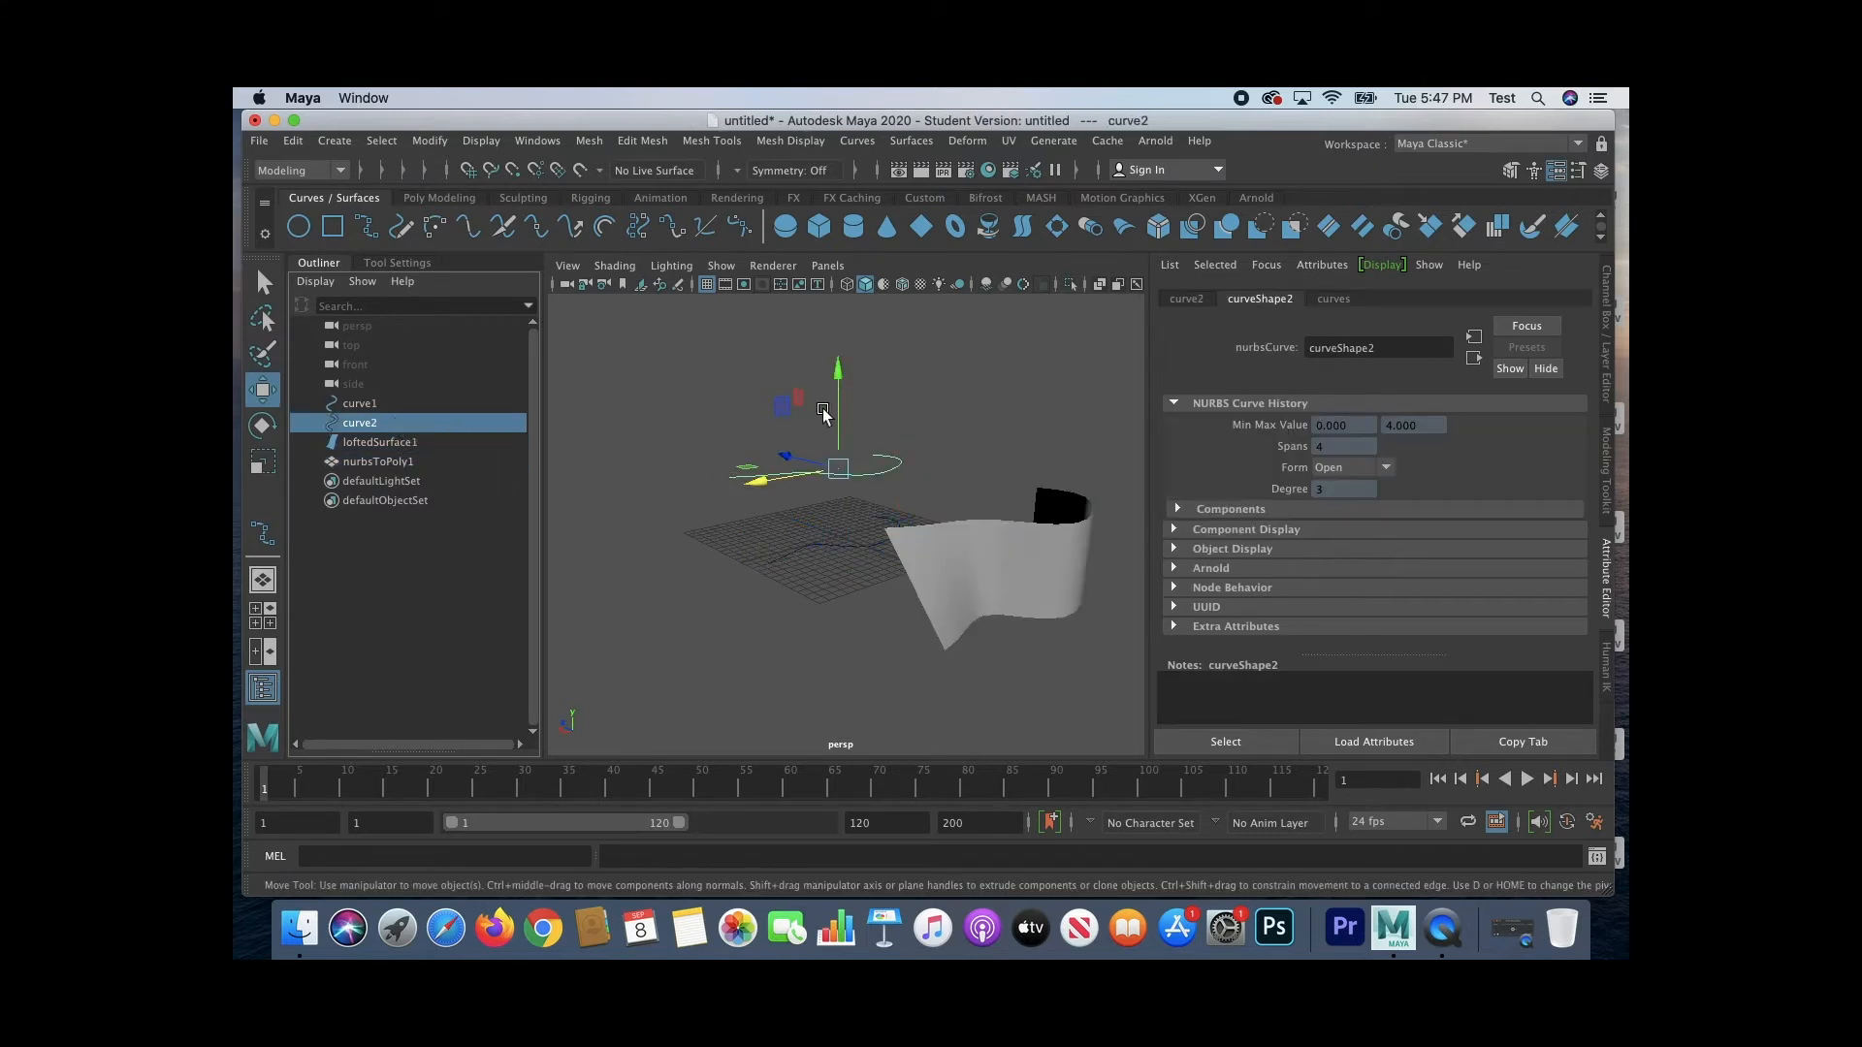
mouse_move(786, 454)
mouse_down()
mouse_move(749, 452)
mouse_move(778, 460)
mouse_up()
click(671, 530)
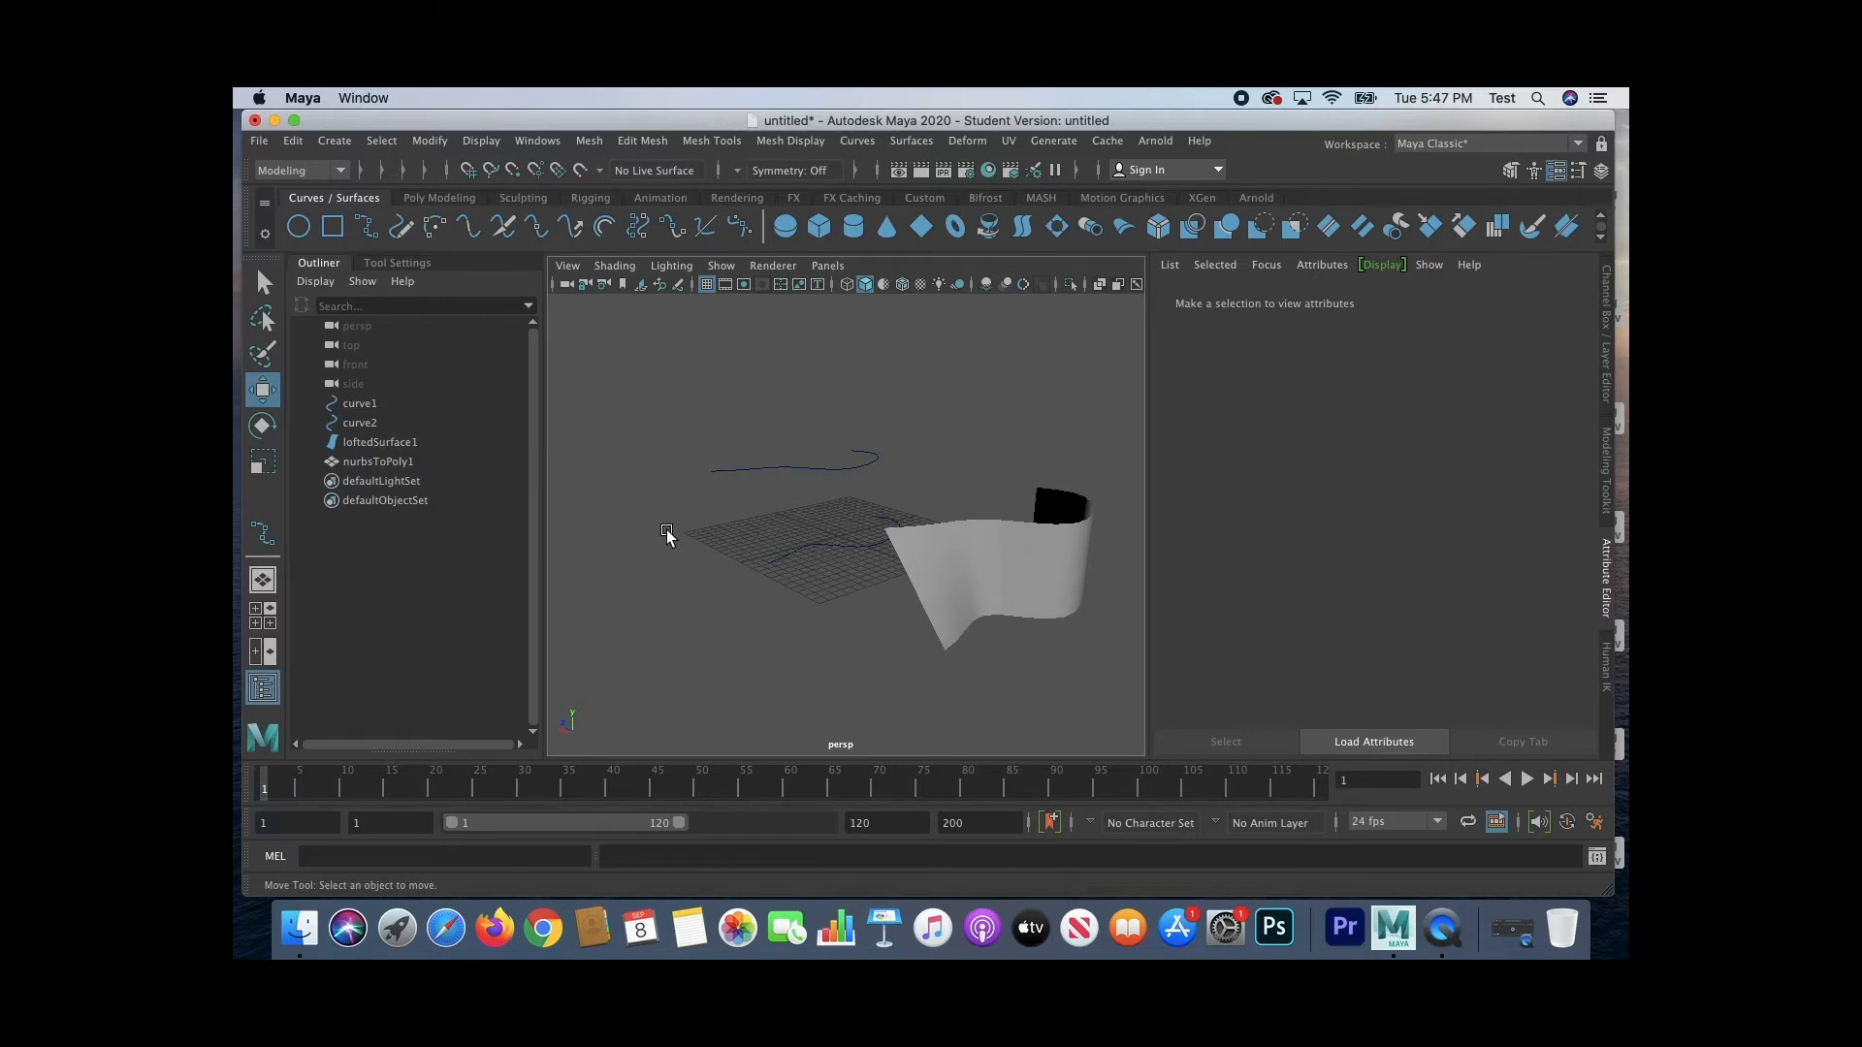
Step: Pull curve2's end control vertex cv[6] to a new position to test whether the mesh still follows the curve
alt+drag(667, 532, 709, 535)
right_drag(711, 488, 621, 467)
drag(729, 452, 585, 495)
drag(707, 519, 675, 585)
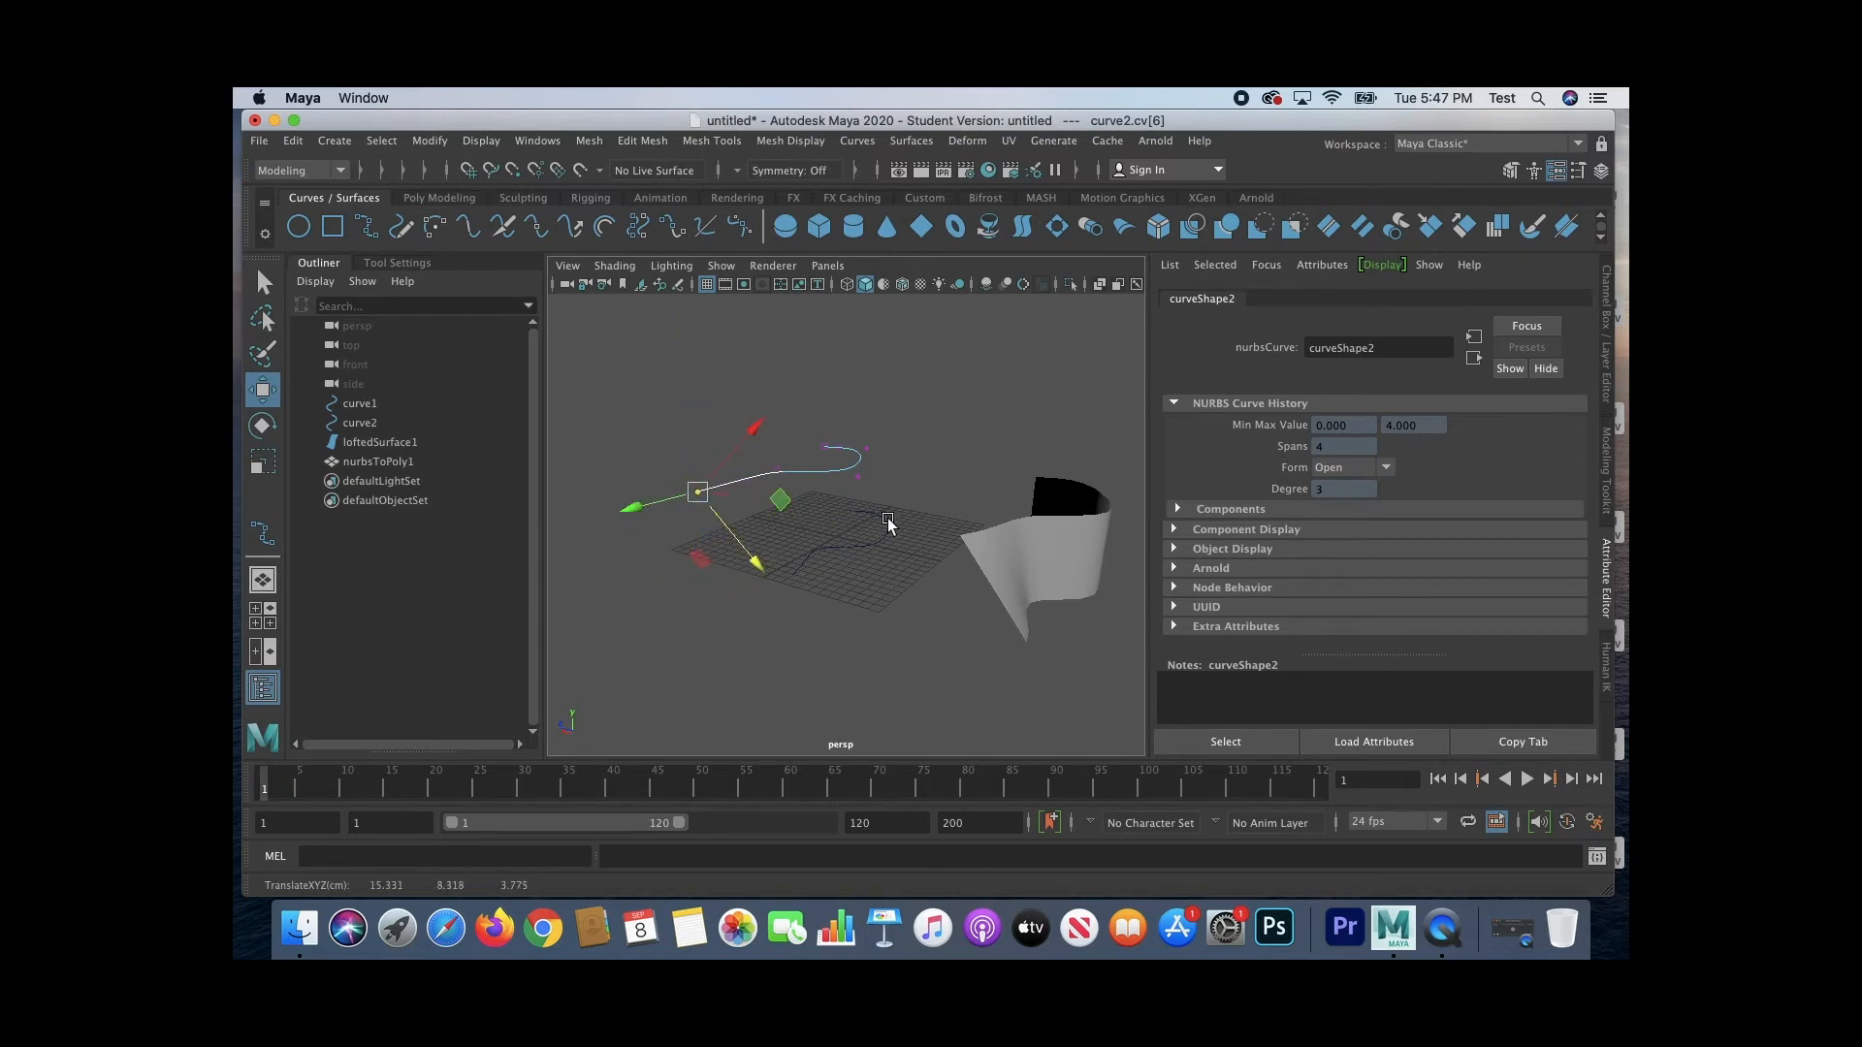
Step: Check again how the polygon mesh can be selected, by region in the viewport and by its name in the scene list
click(961, 660)
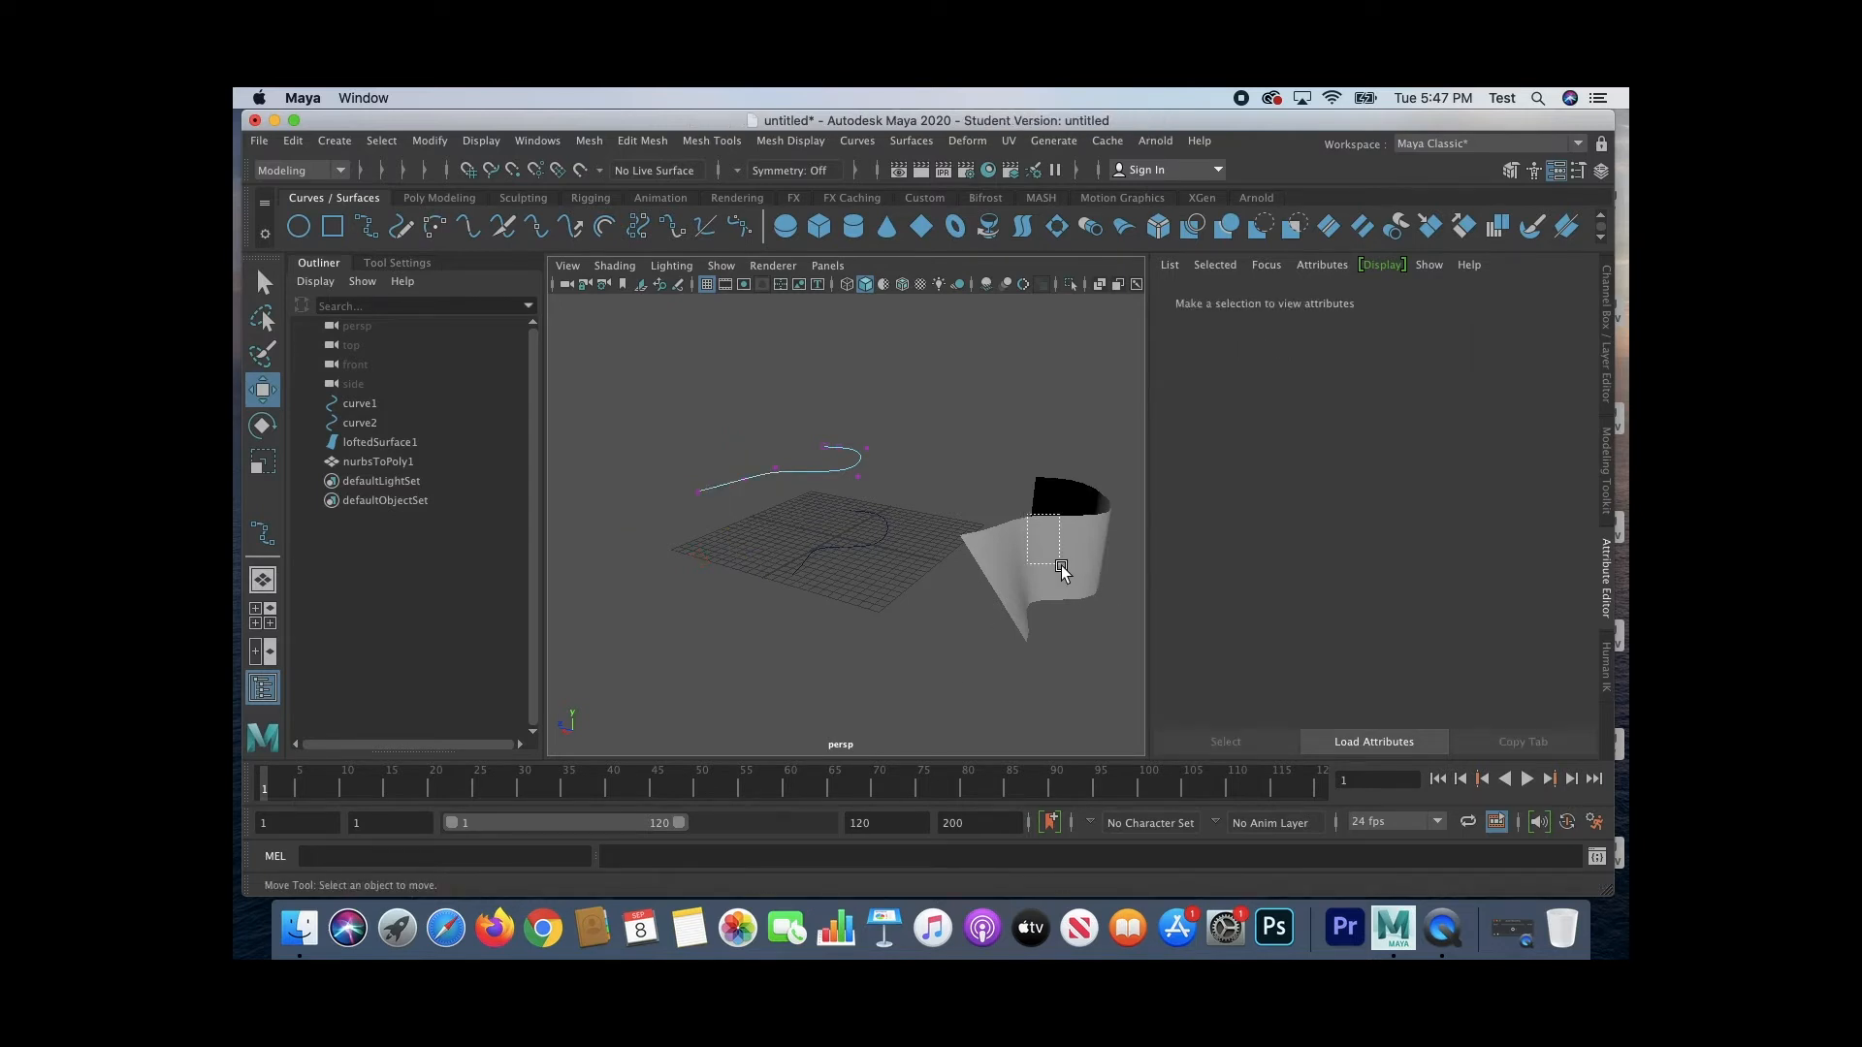
click(400, 460)
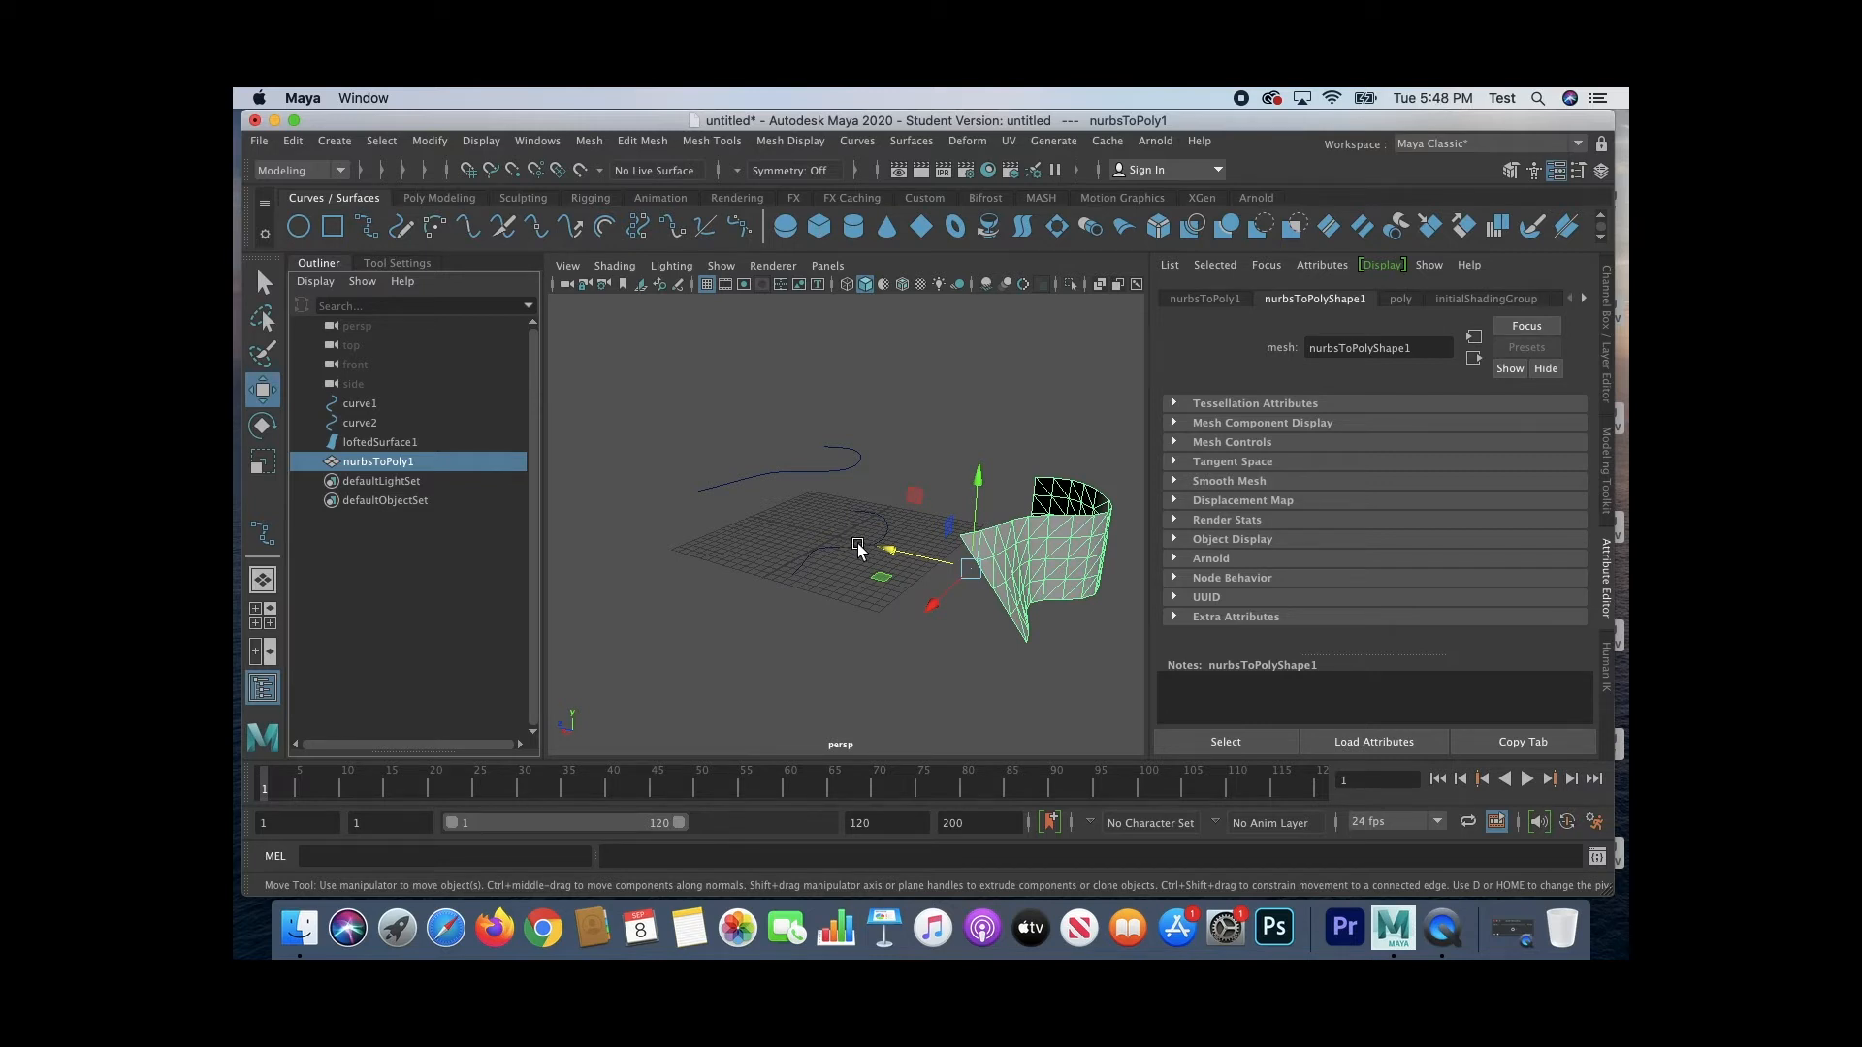
click(878, 612)
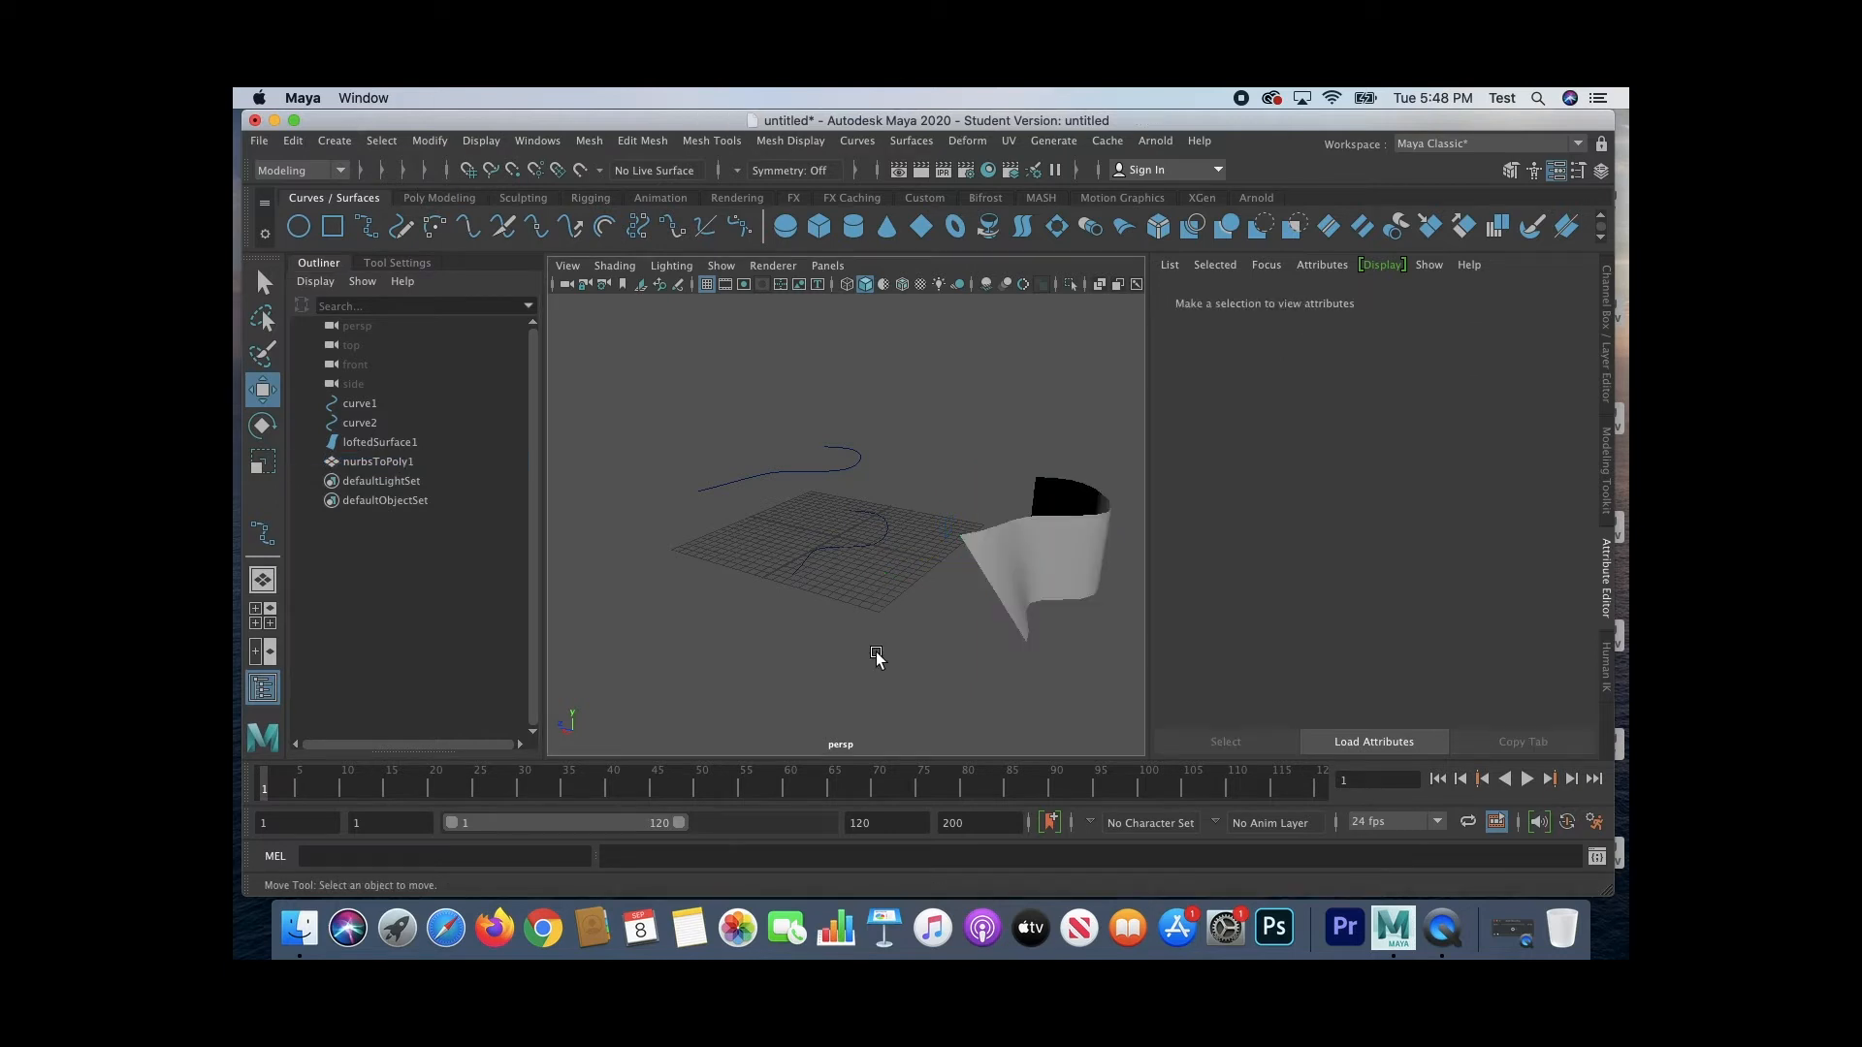
drag(704, 410, 1094, 661)
click(801, 651)
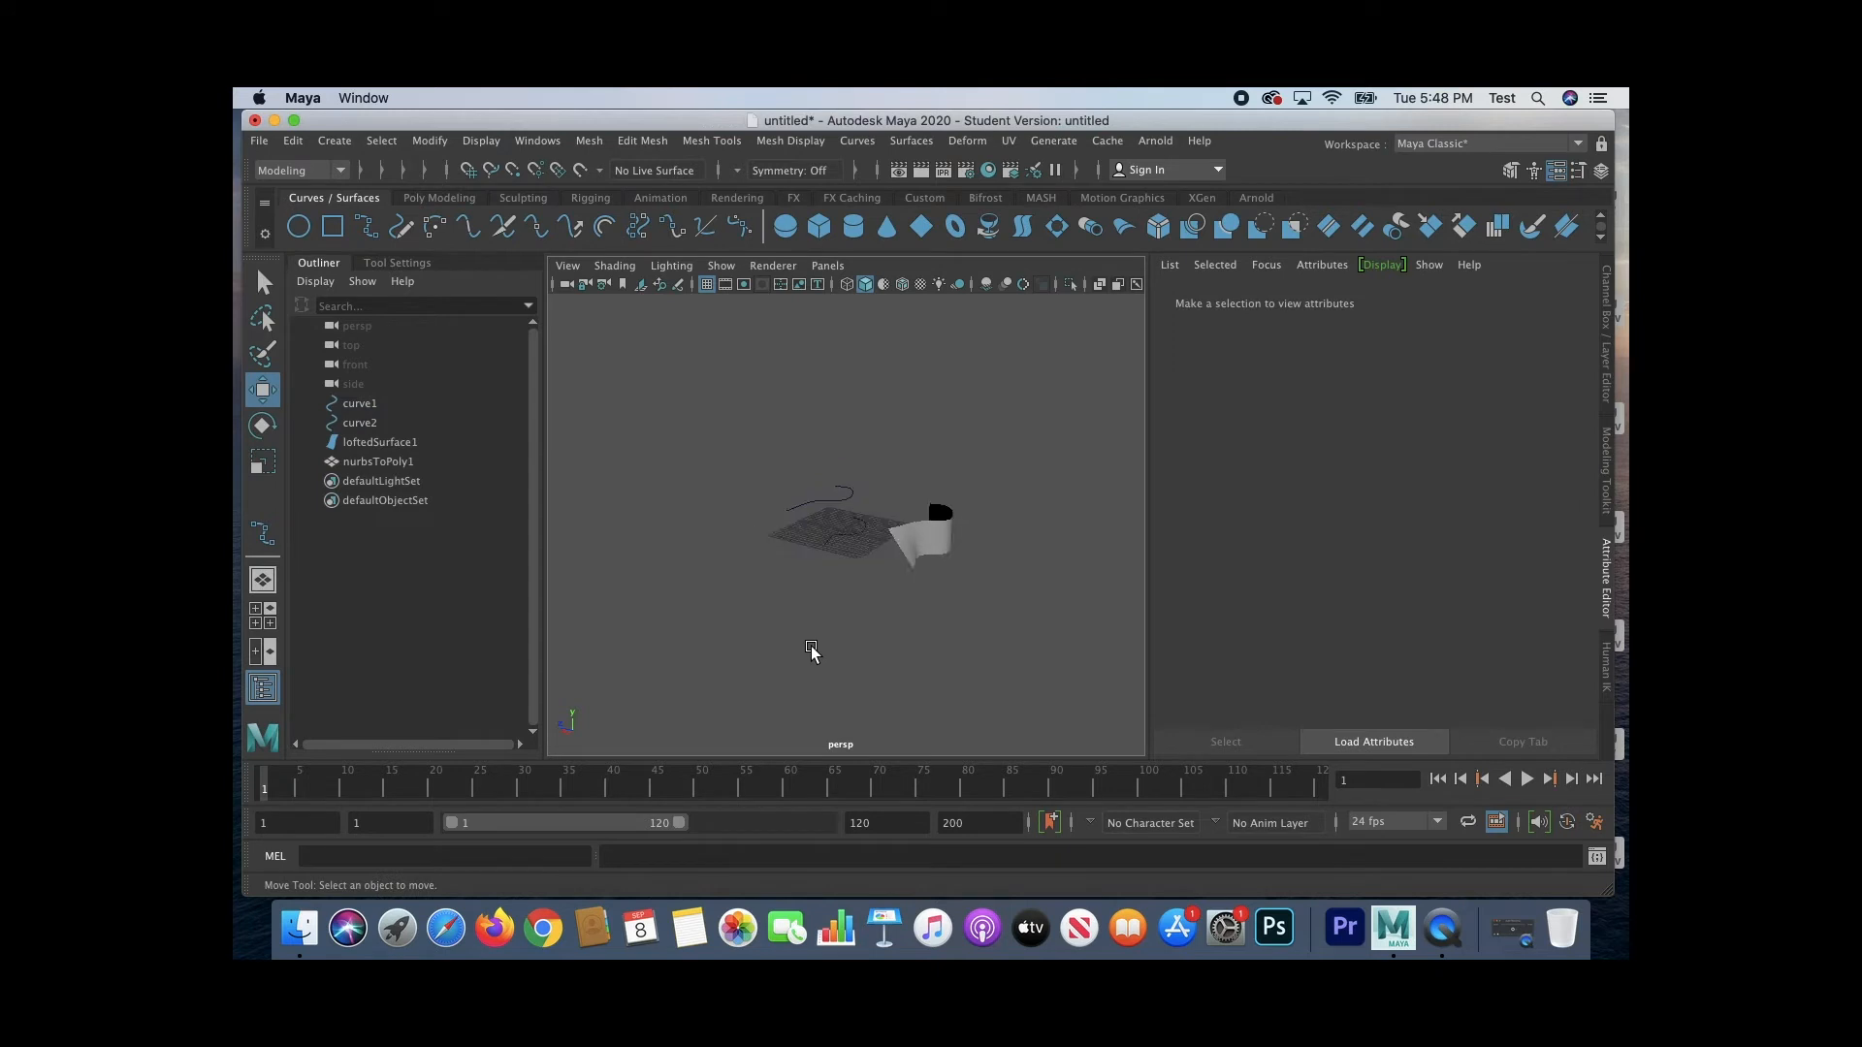
Step: Enlarge the lower curve, curve1, with the Scale tool
click(798, 572)
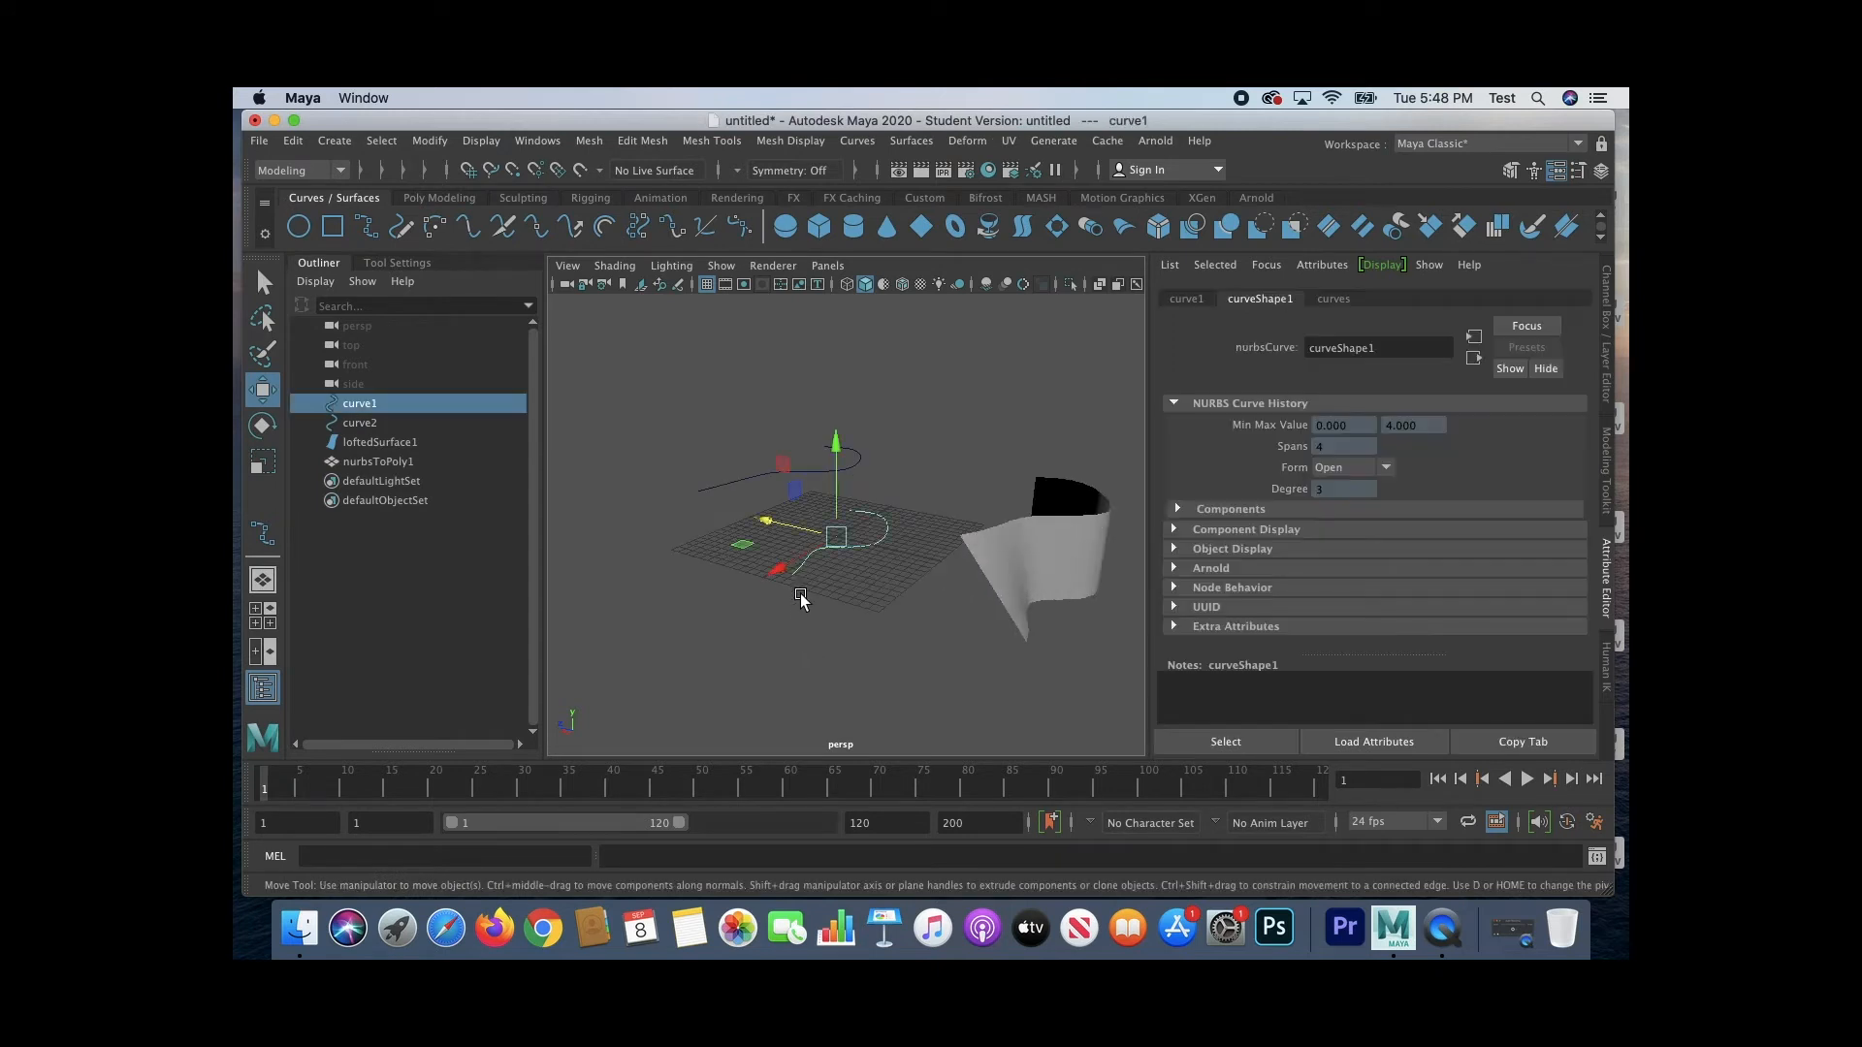
drag(760, 525, 935, 631)
key(r)
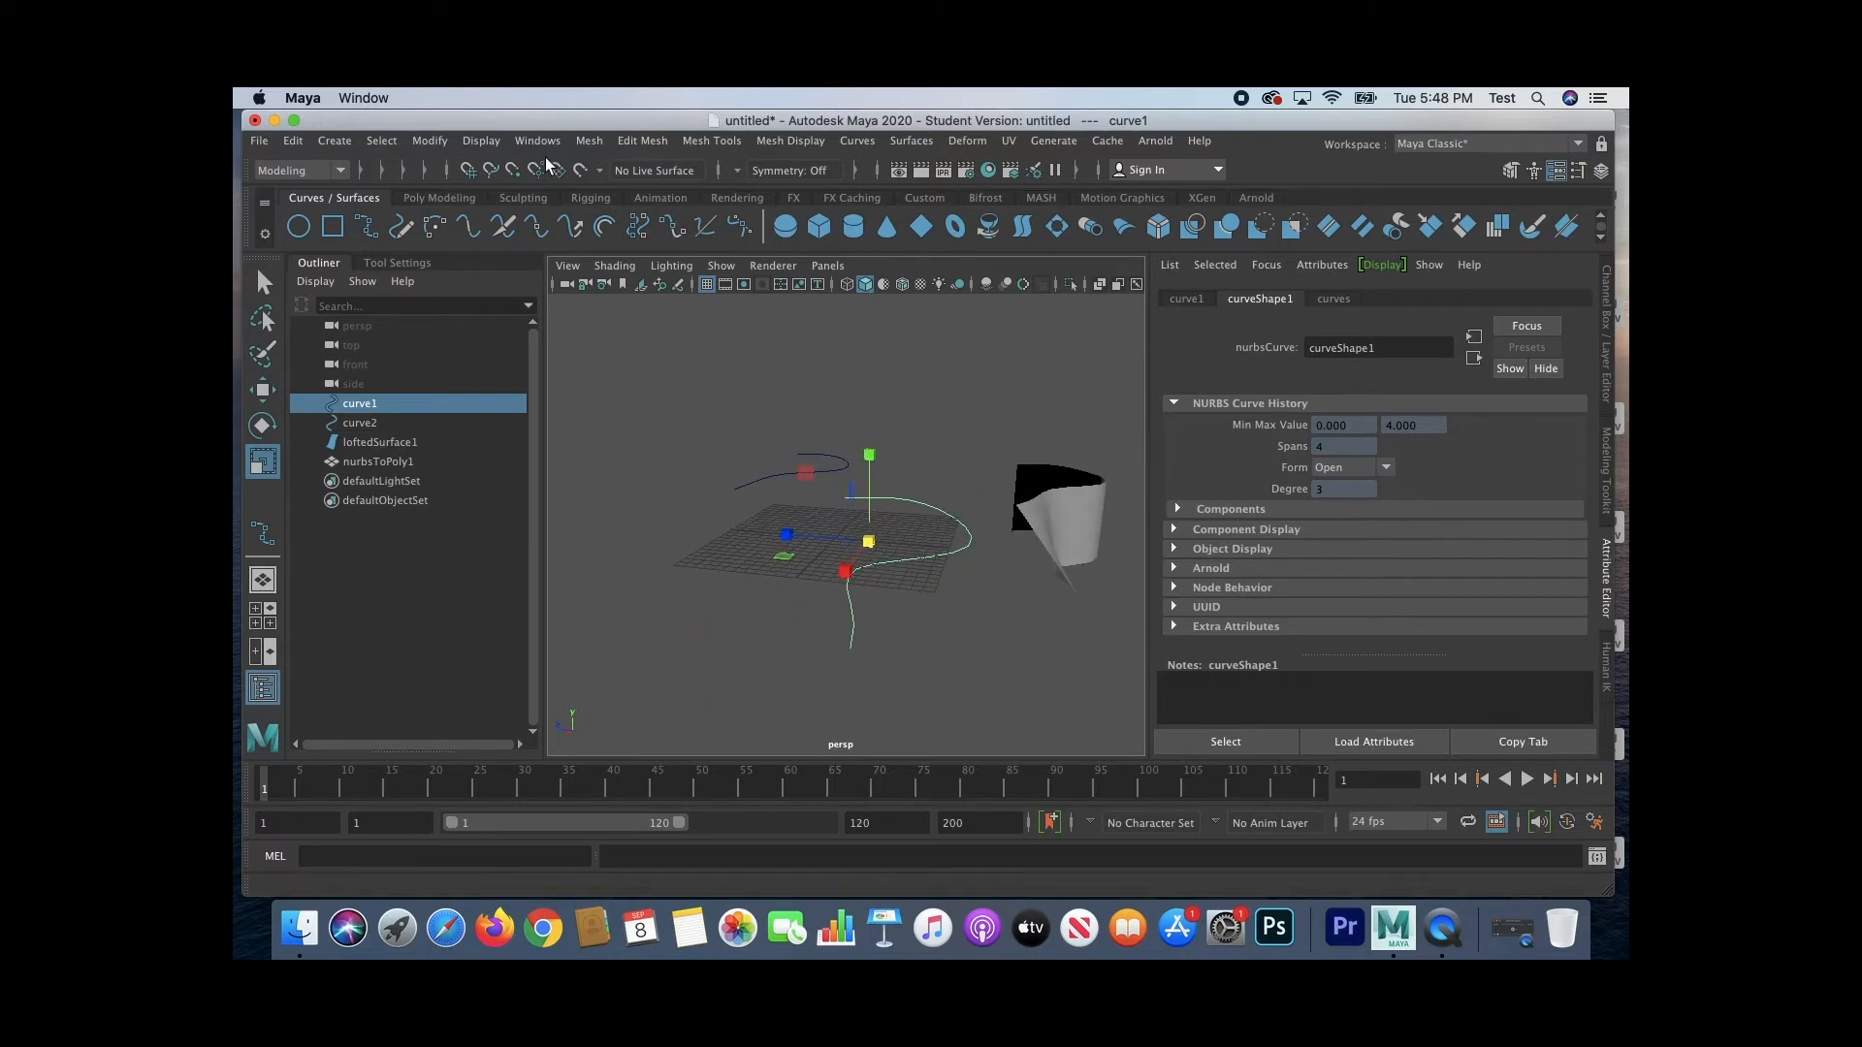
Step: Switch to the Animation menu set and create a locator at the origin
click(335, 170)
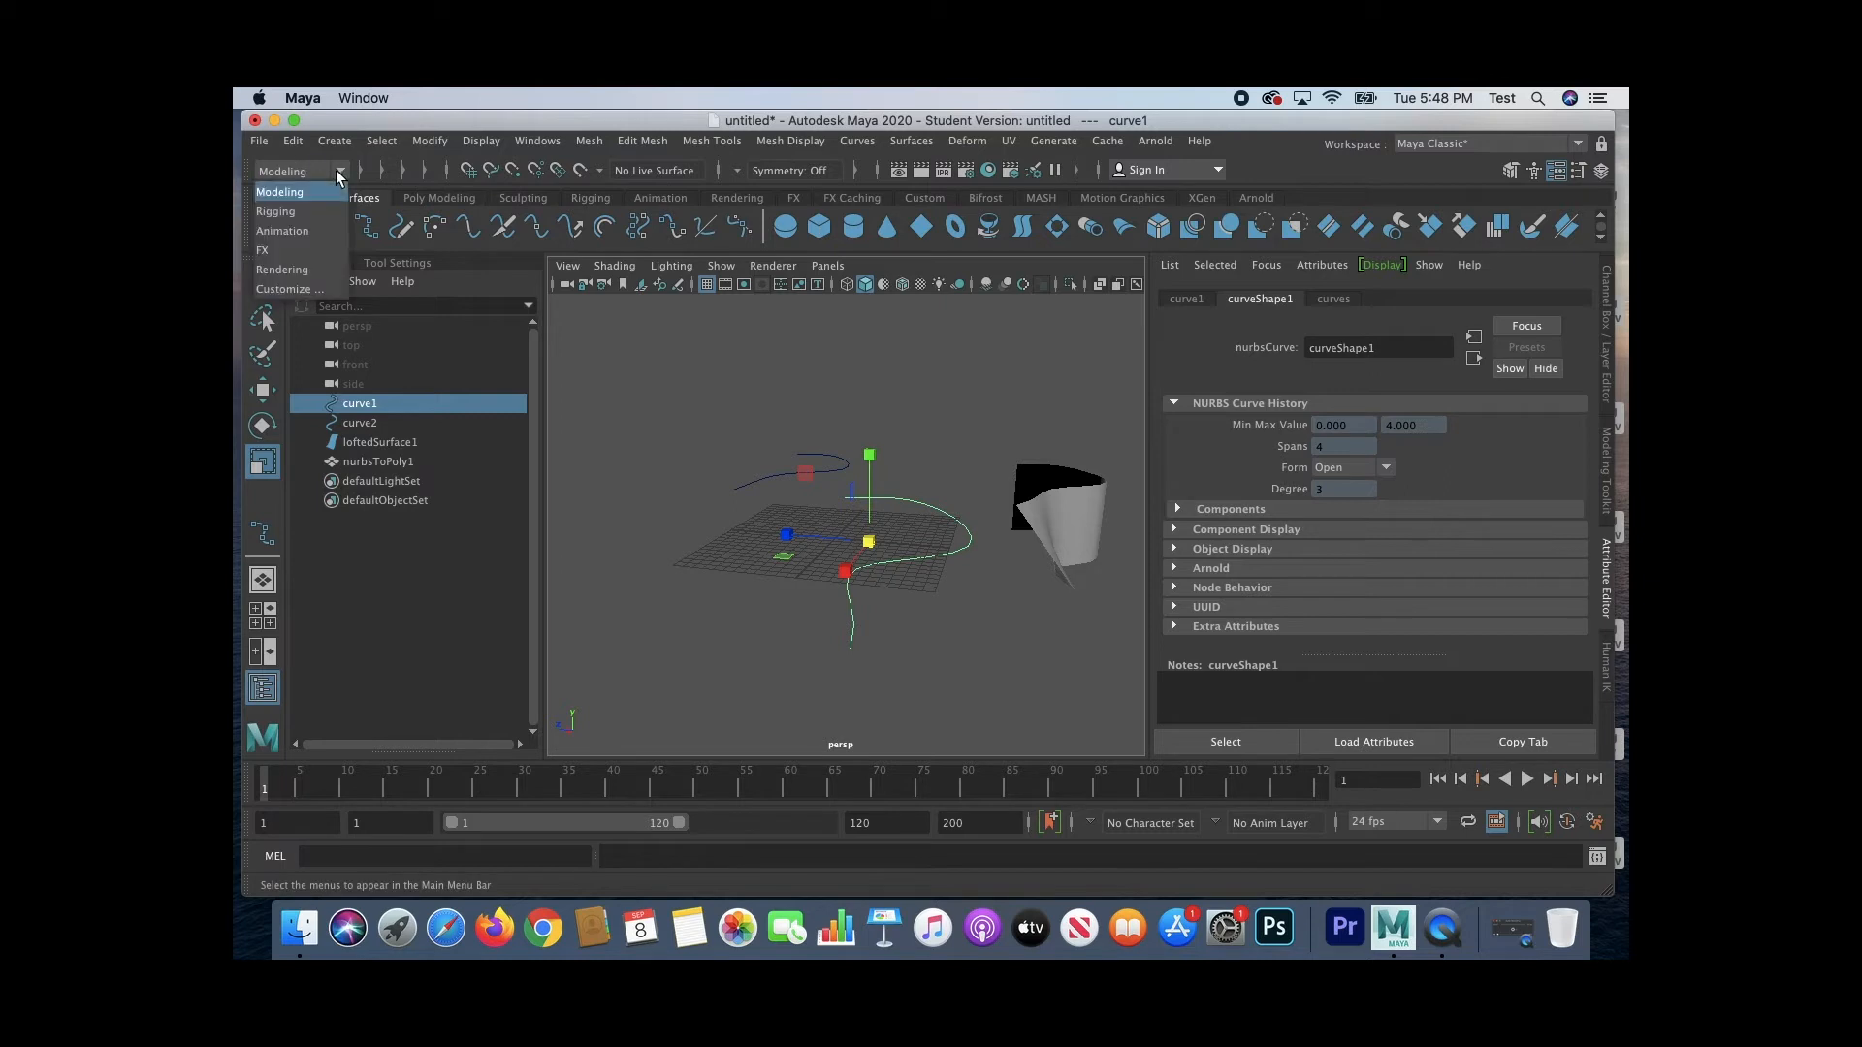
click(318, 230)
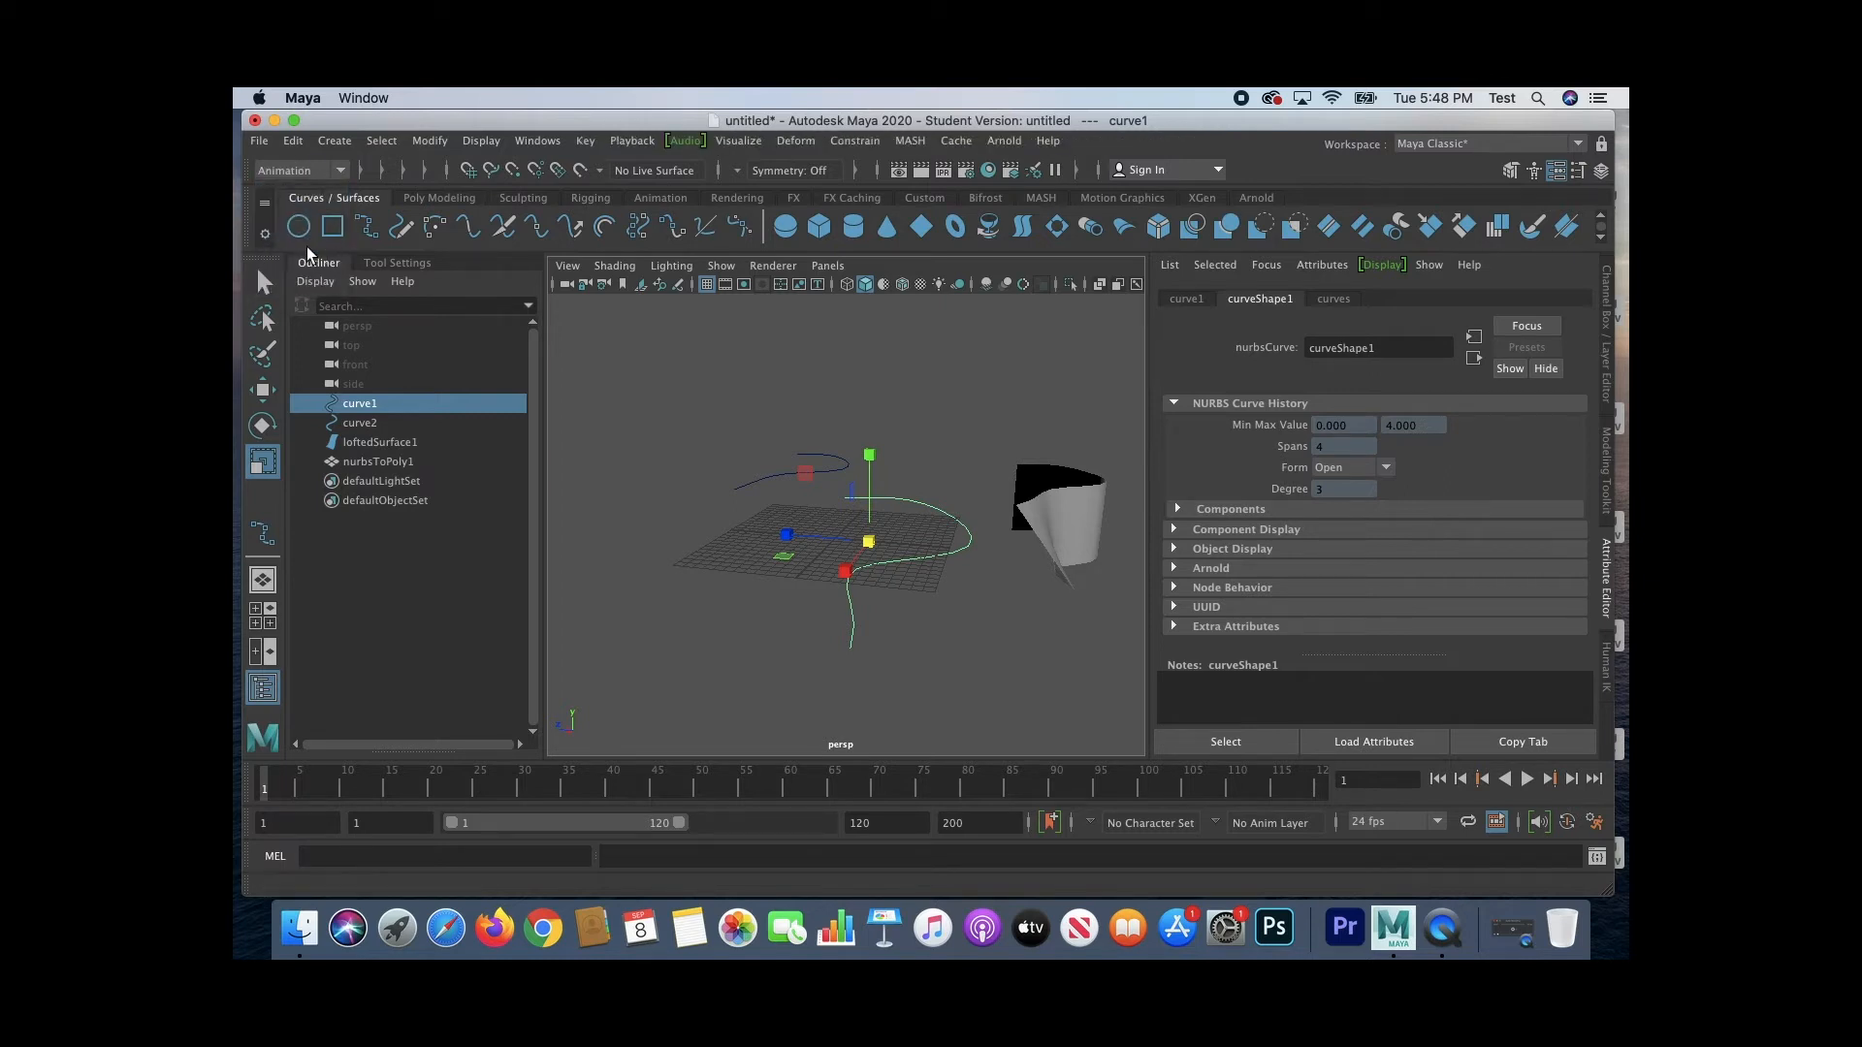
click(330, 142)
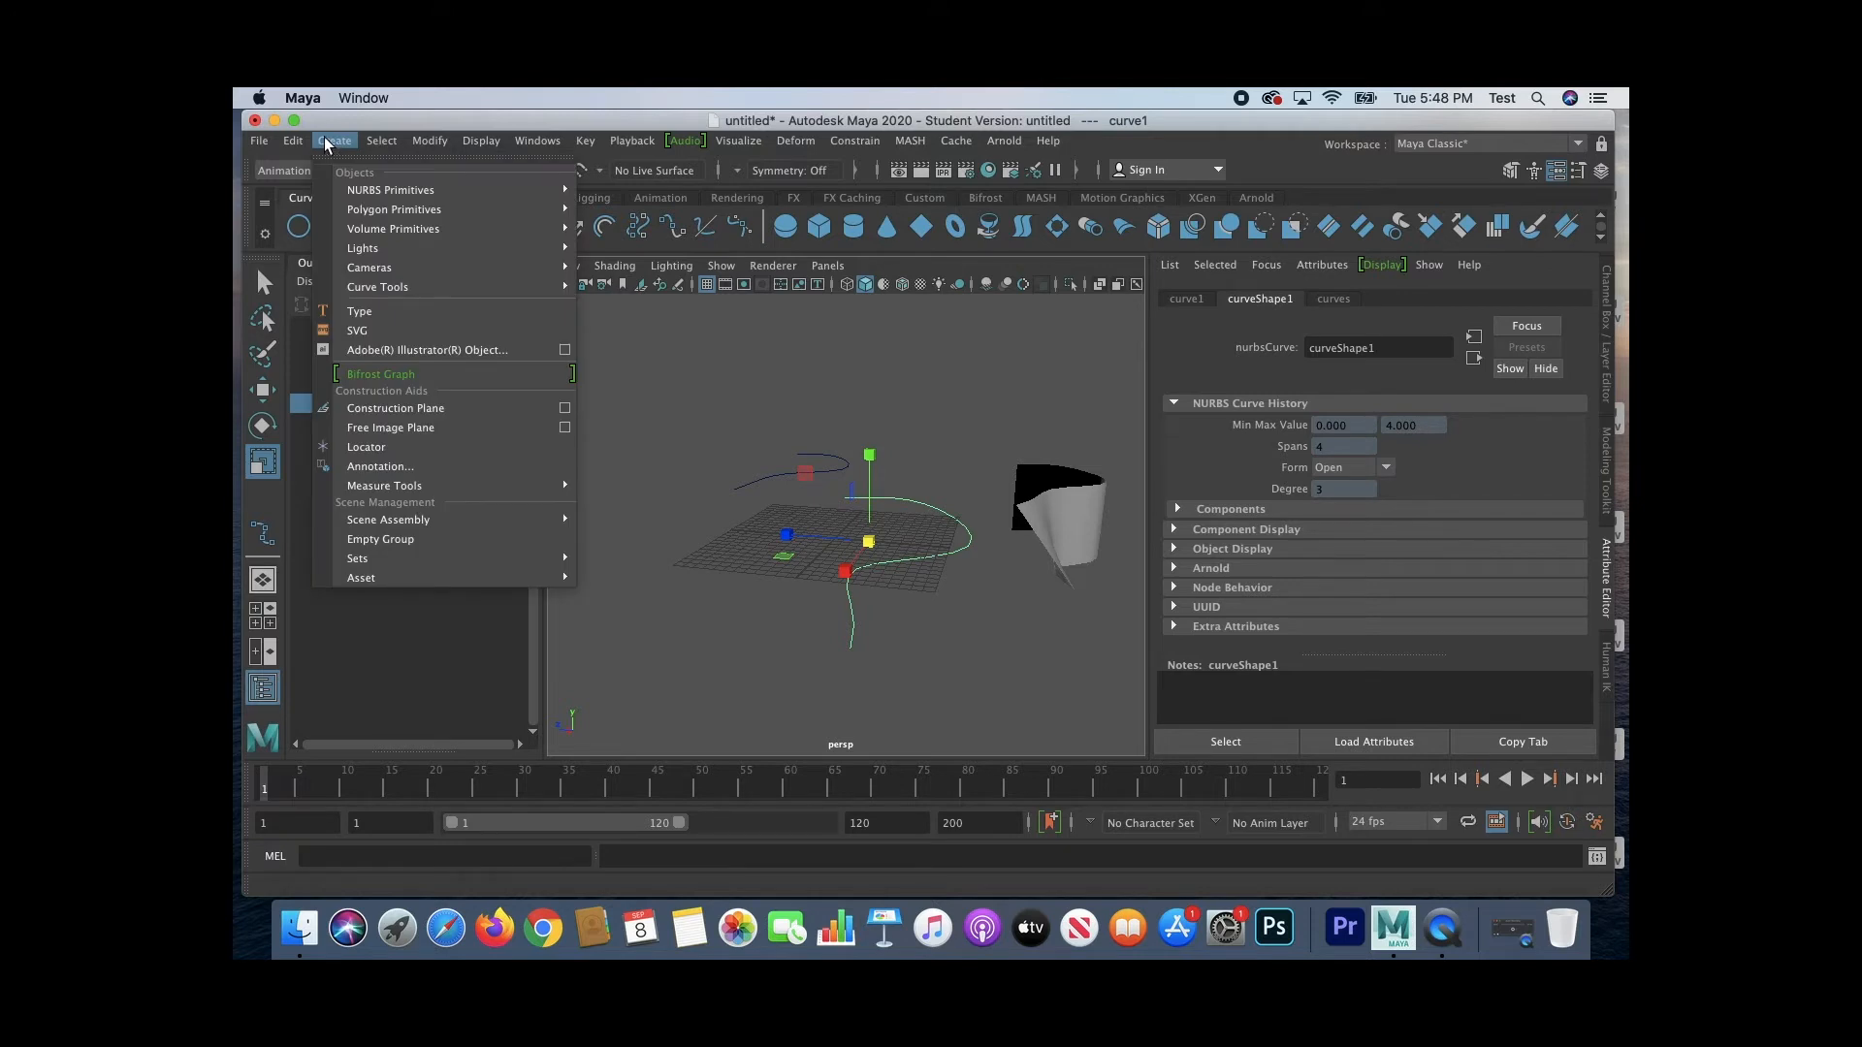
click(715, 342)
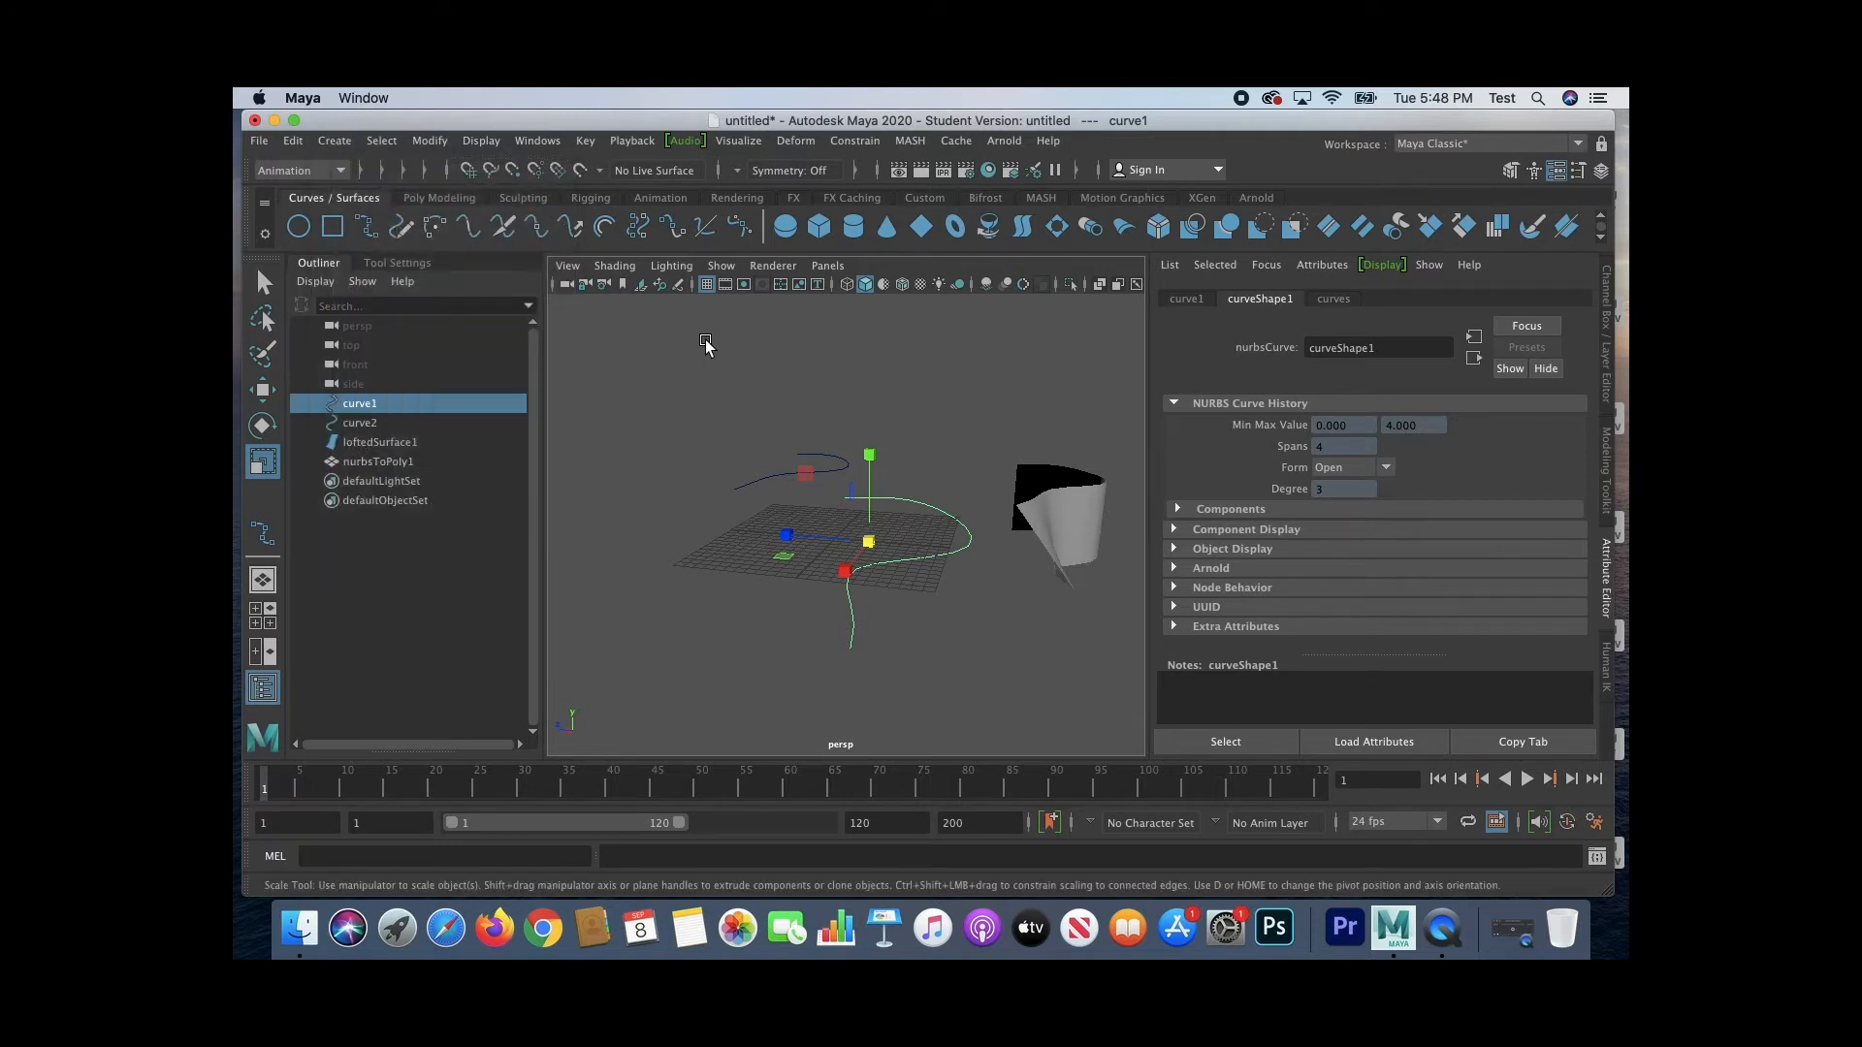
click(345, 137)
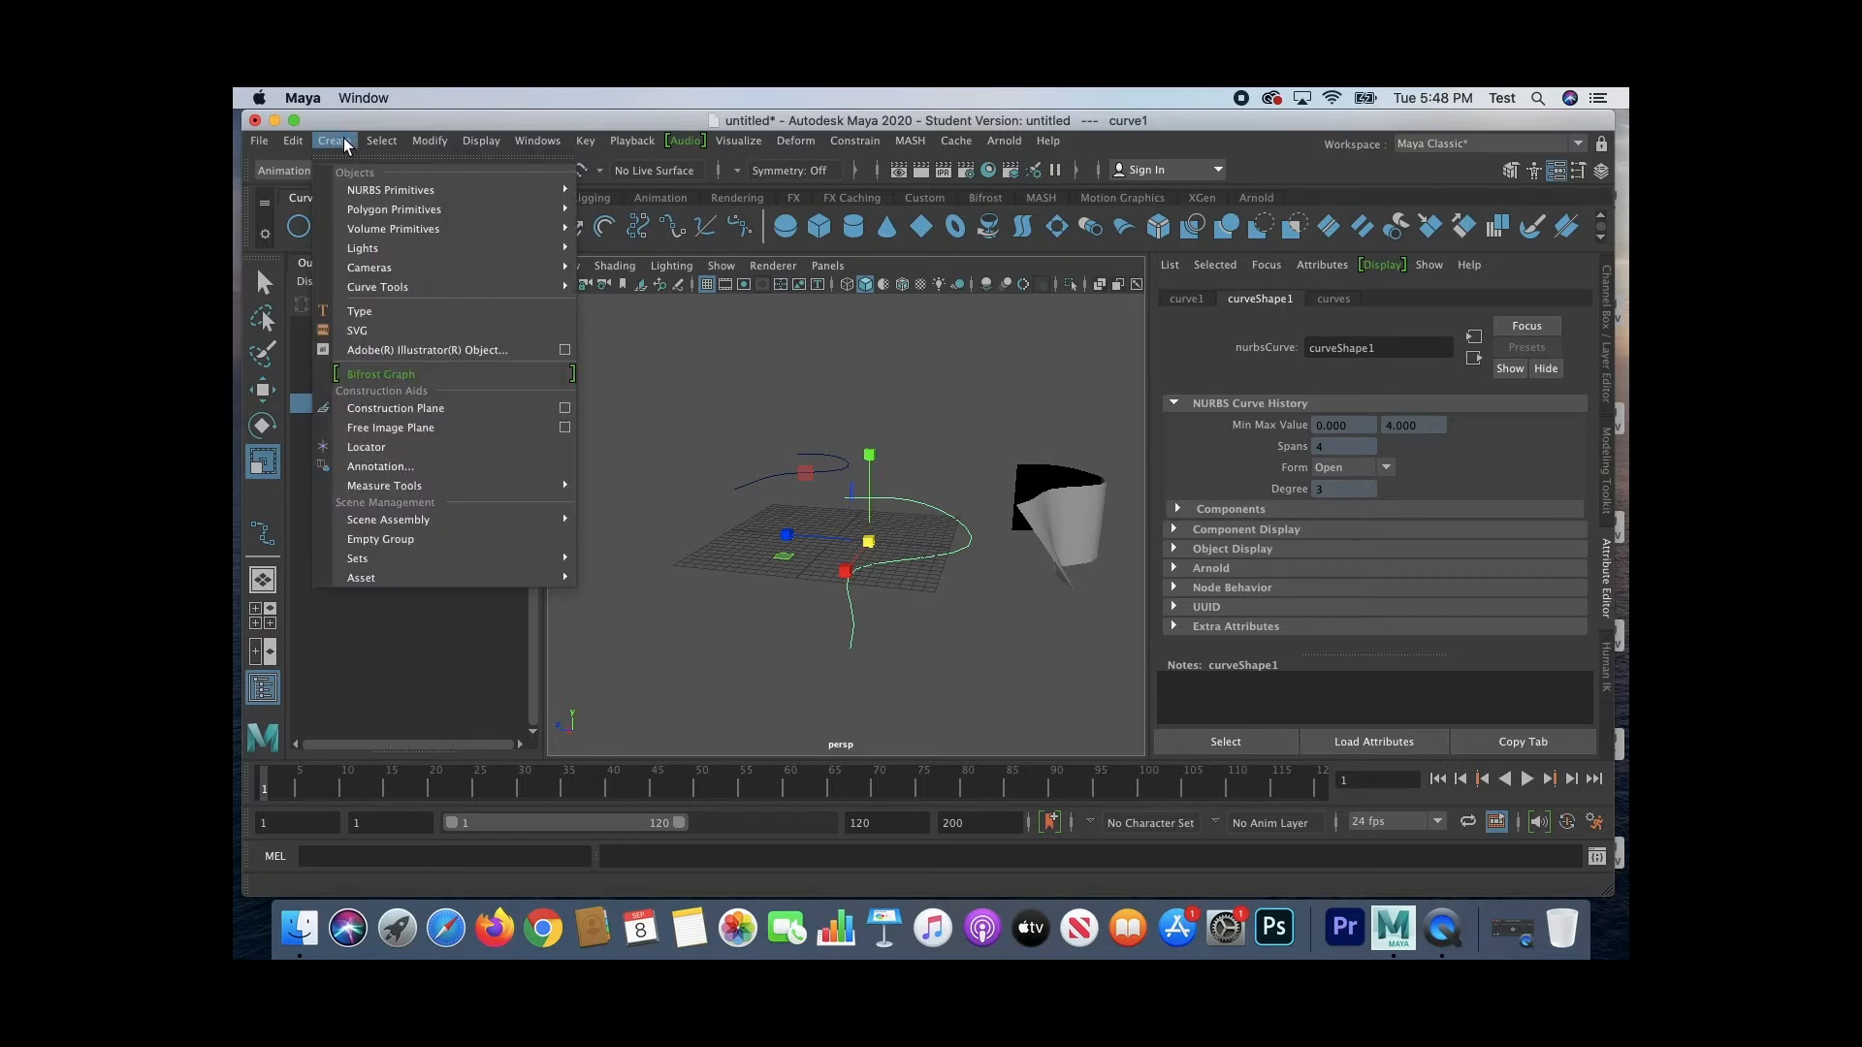
click(365, 447)
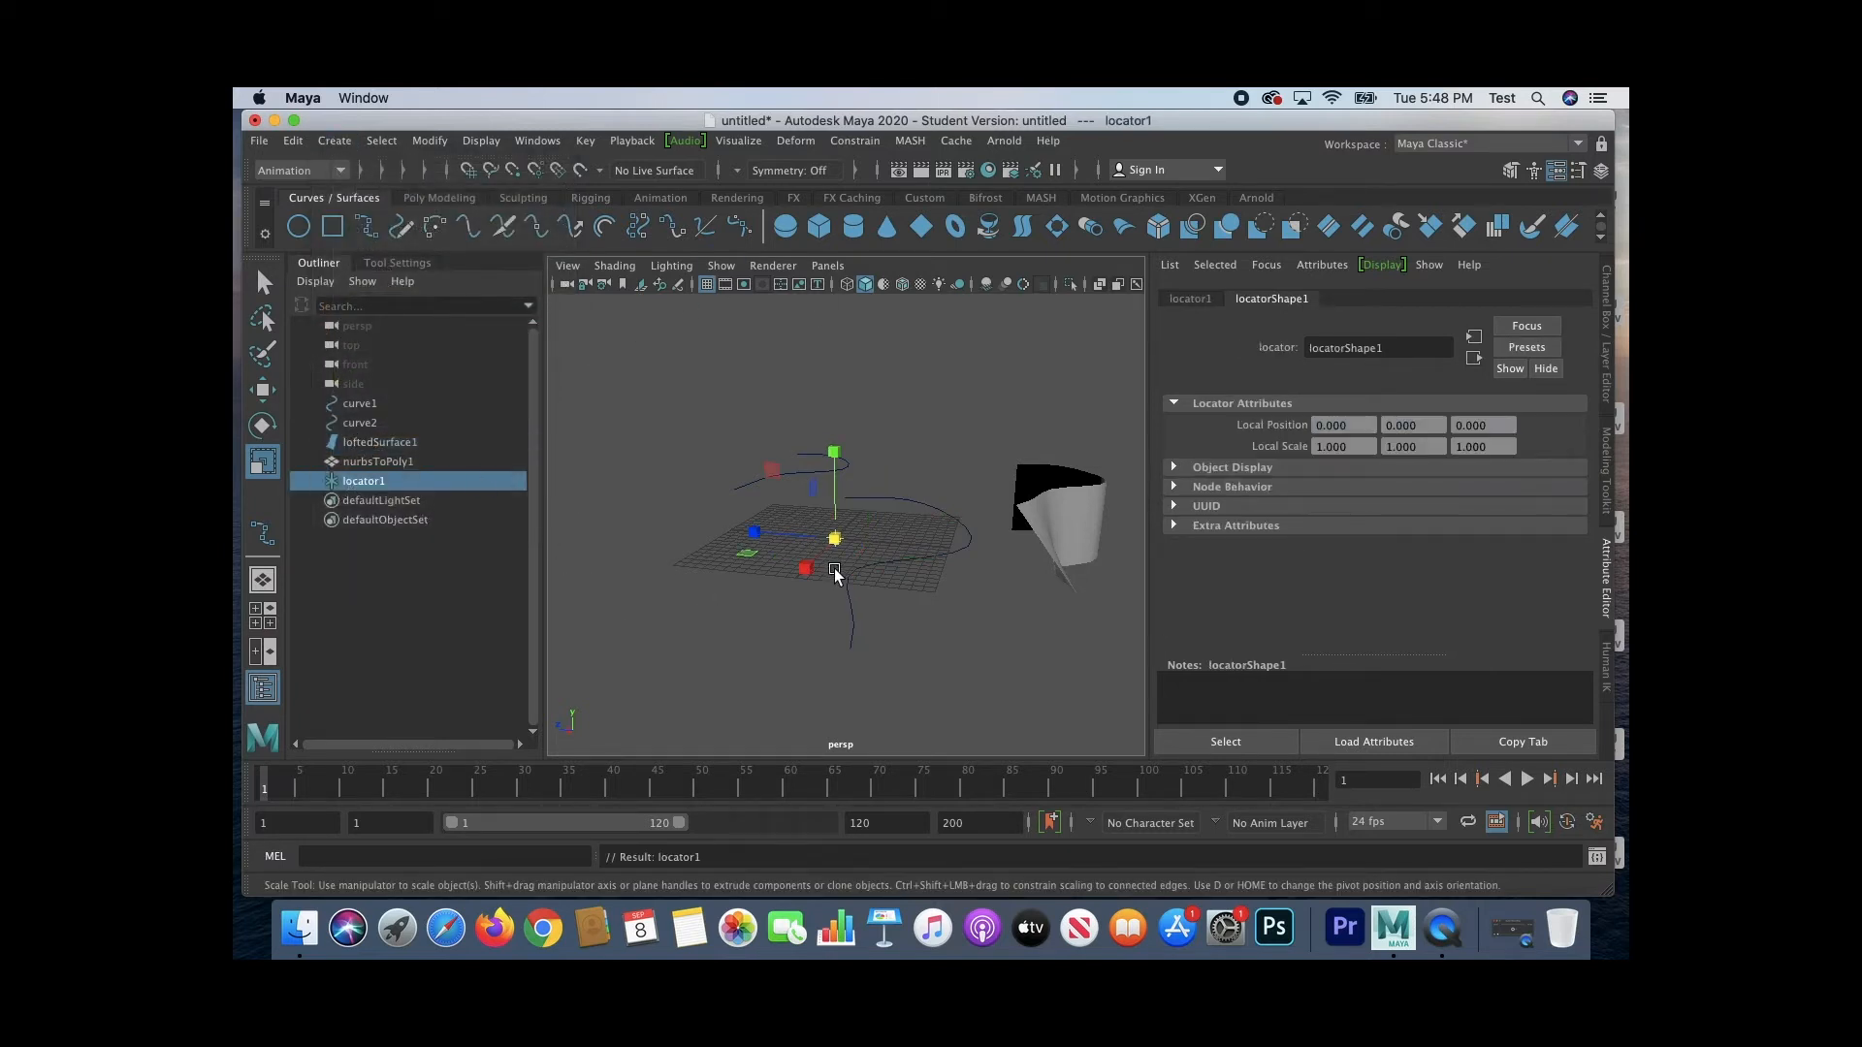
click(793, 622)
click(836, 536)
Step: Select curve1 together with locator1 and attach the locator to the curve as a motion path
click(378, 422)
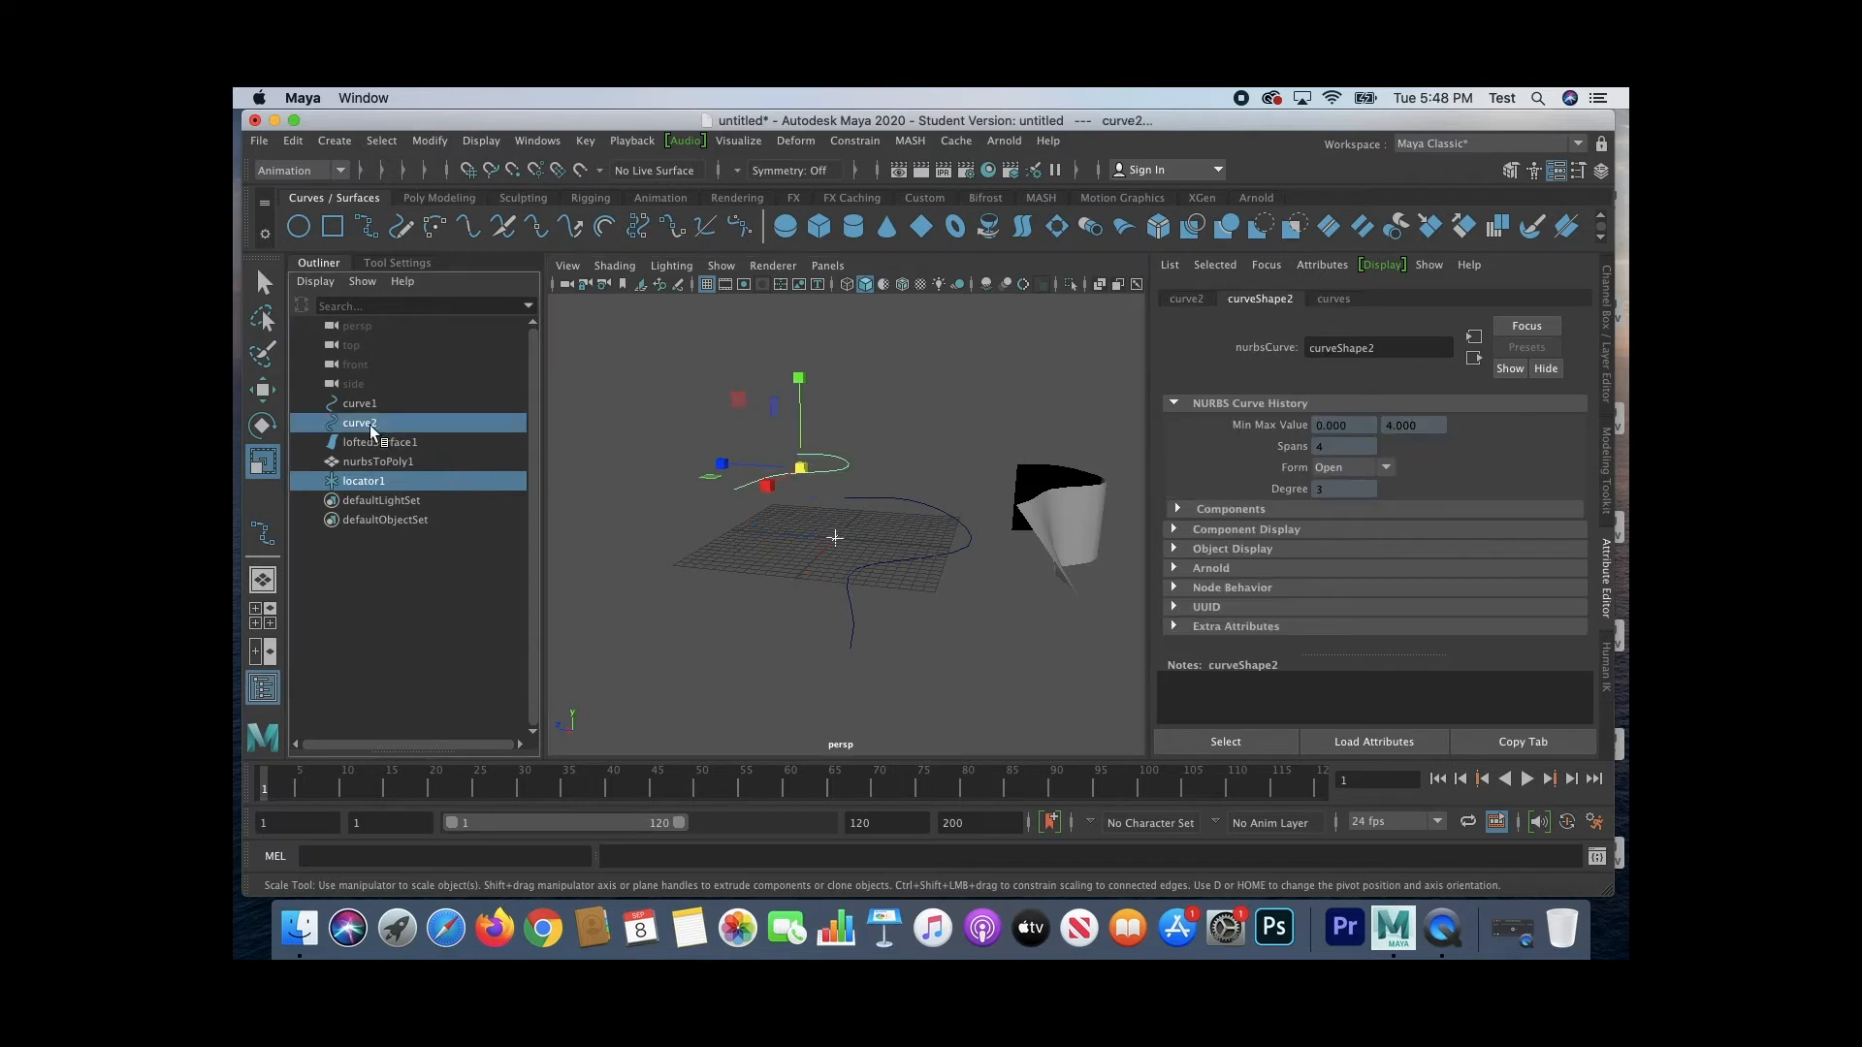
click(369, 406)
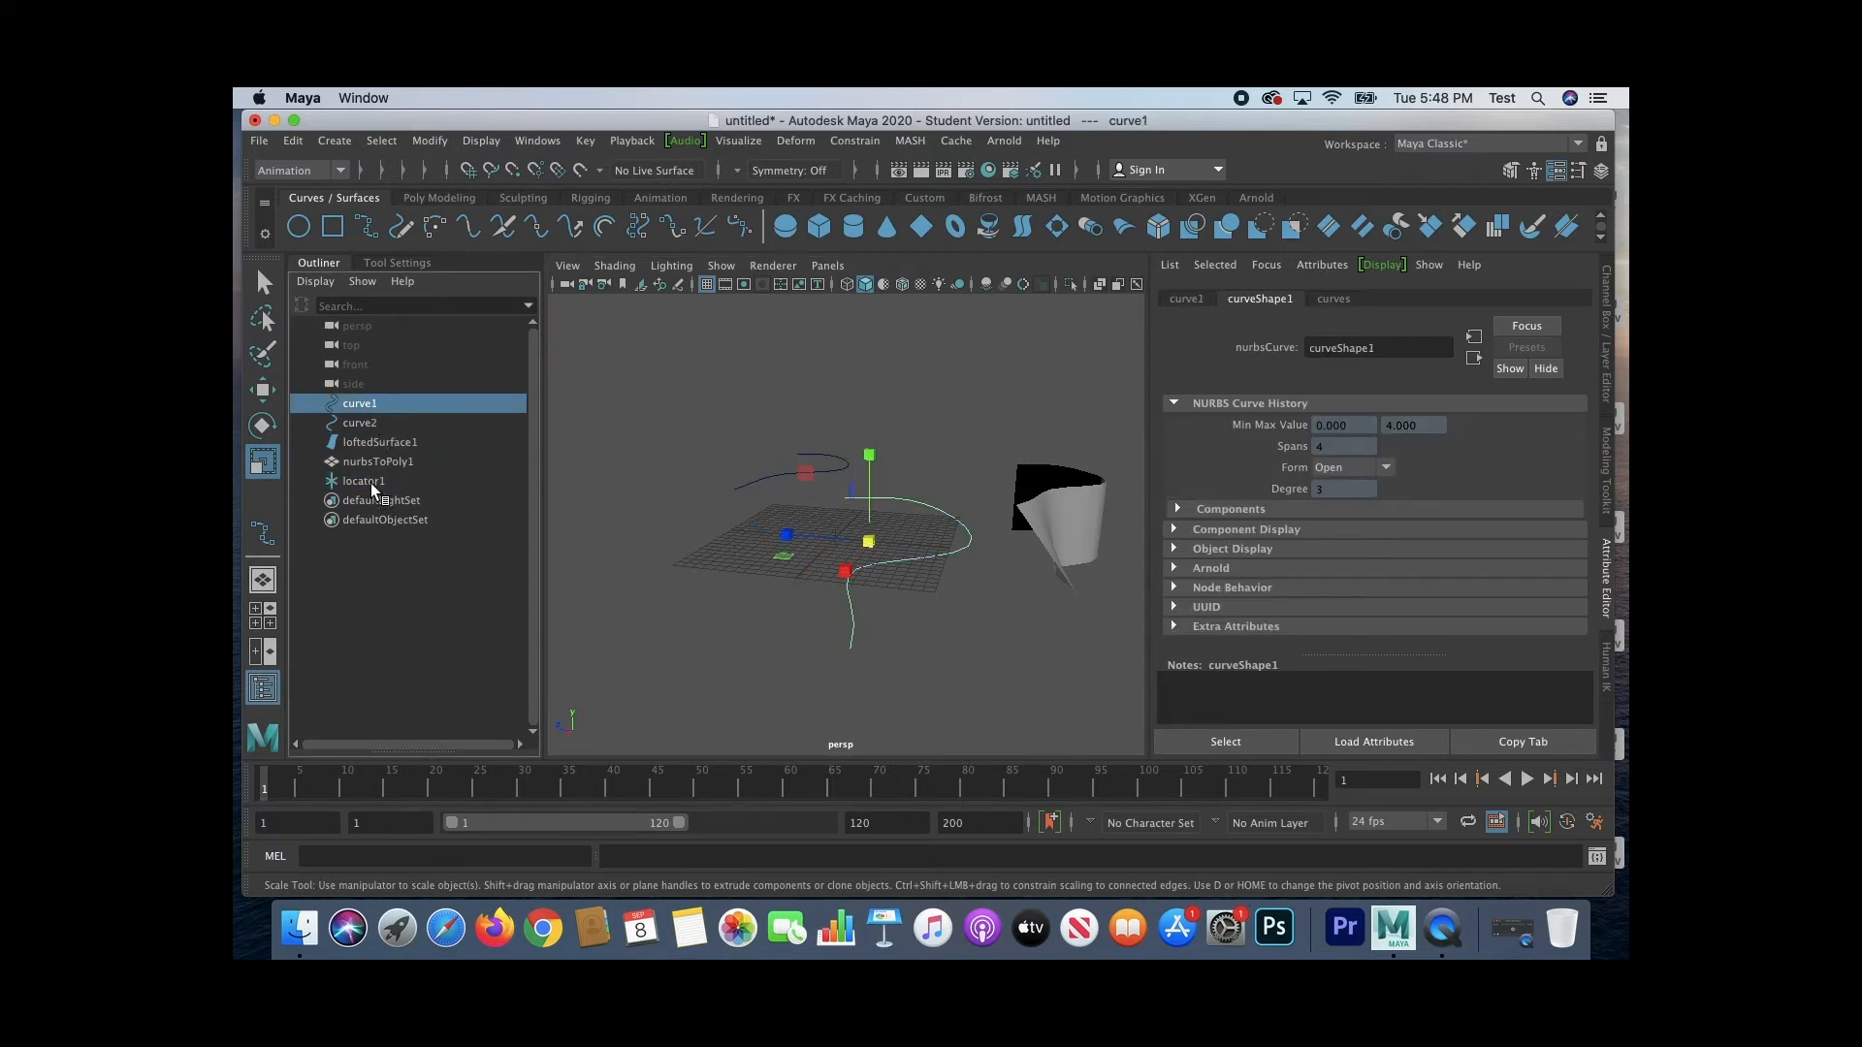
ctrl+click(371, 482)
click(859, 142)
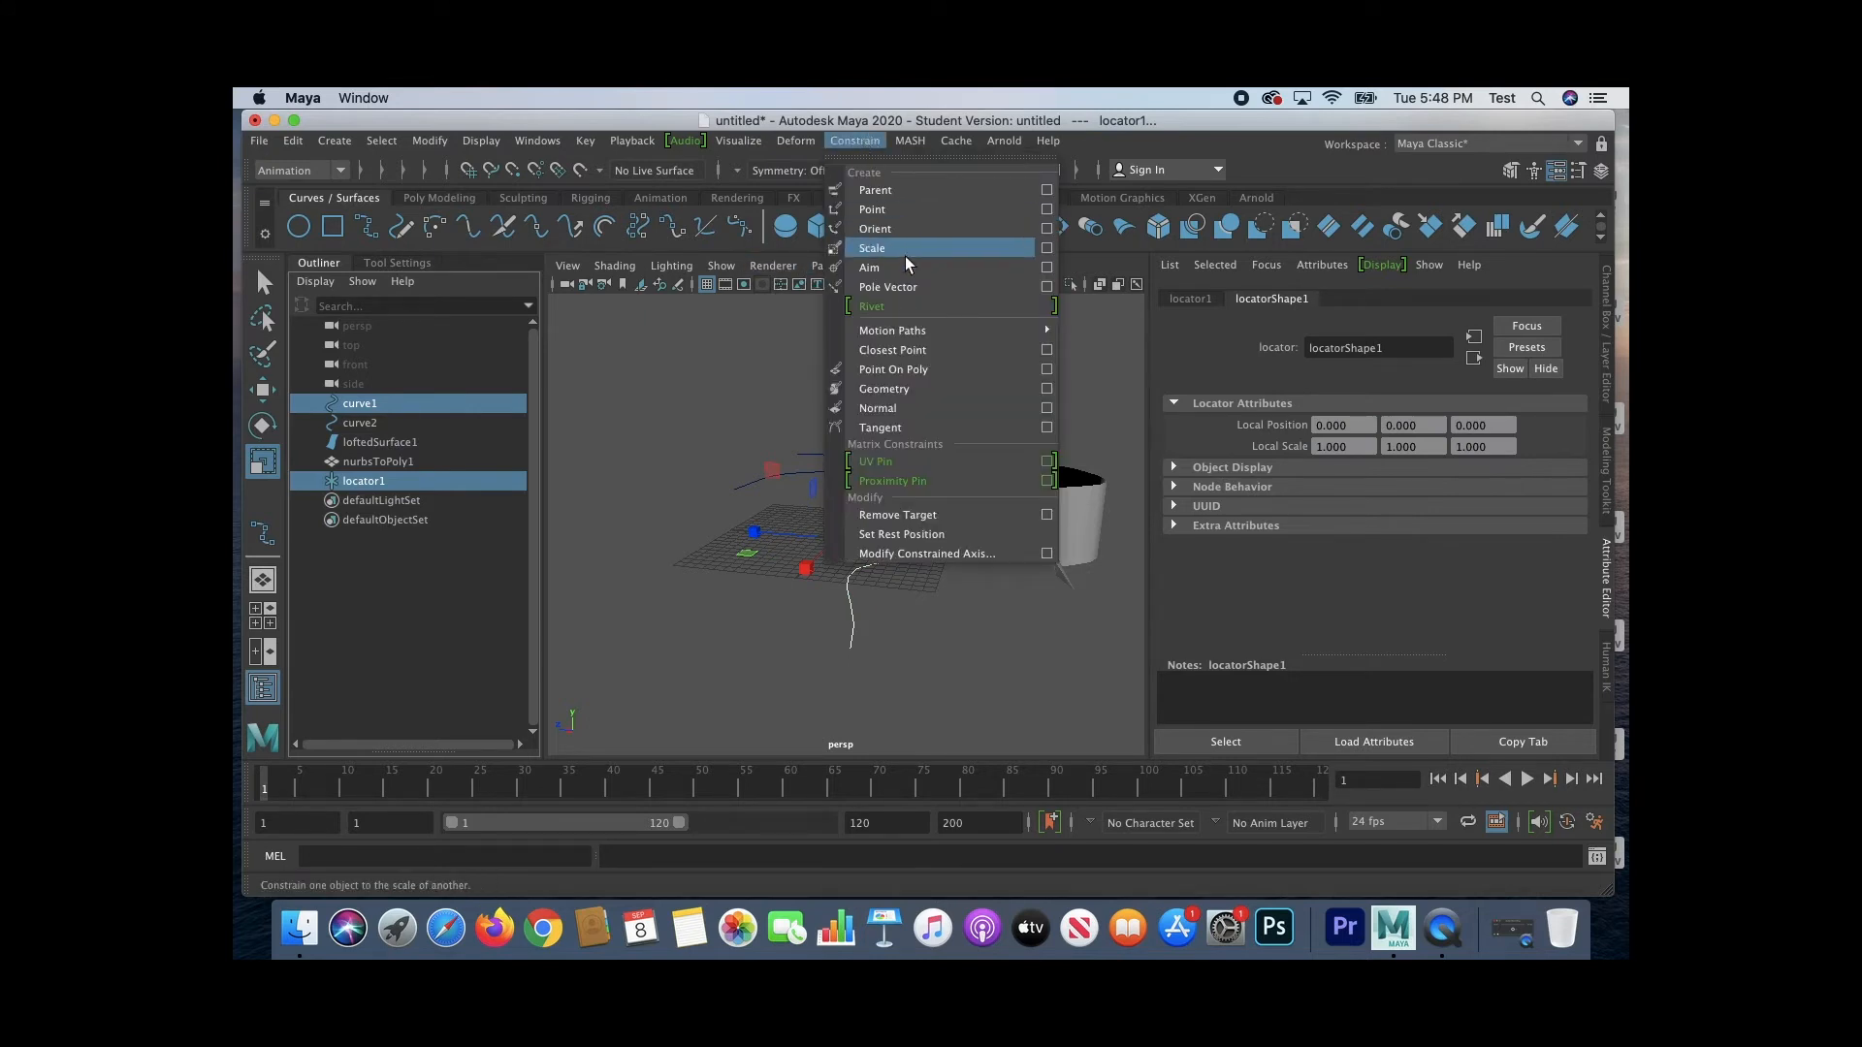
mouse_move(908, 330)
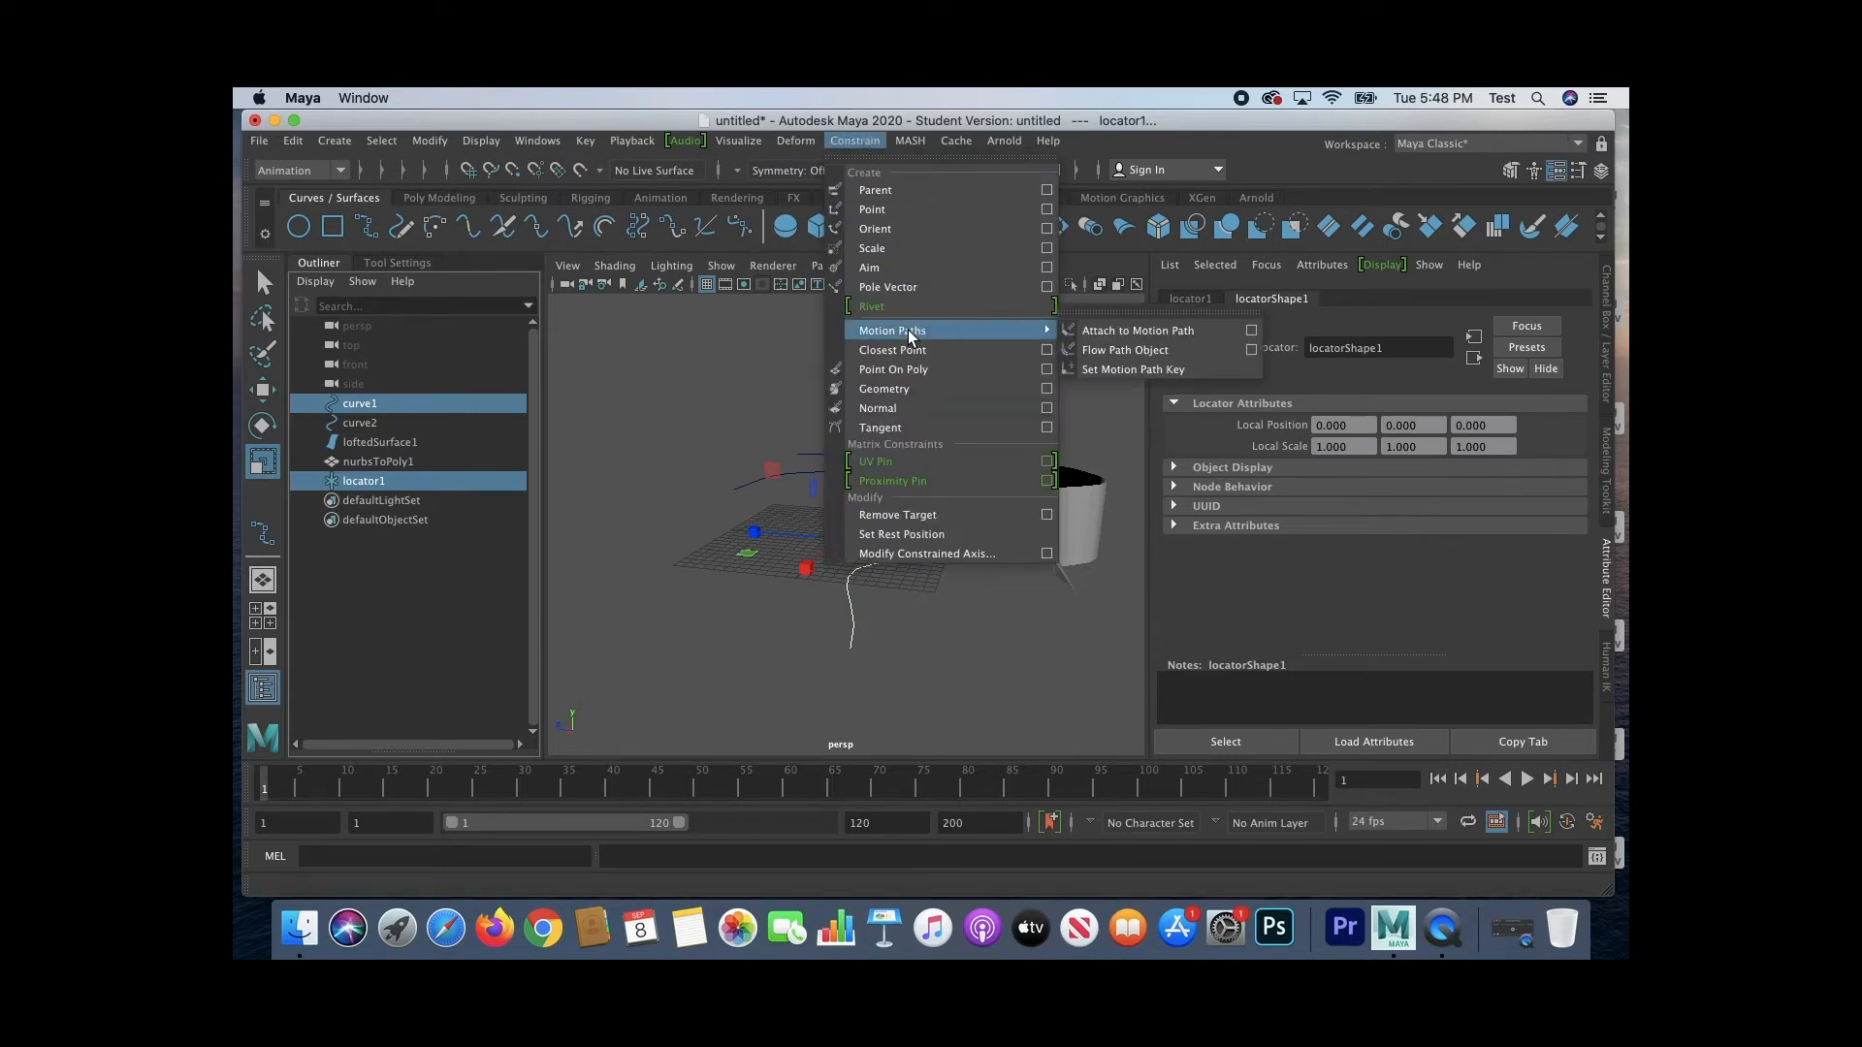
click(1099, 331)
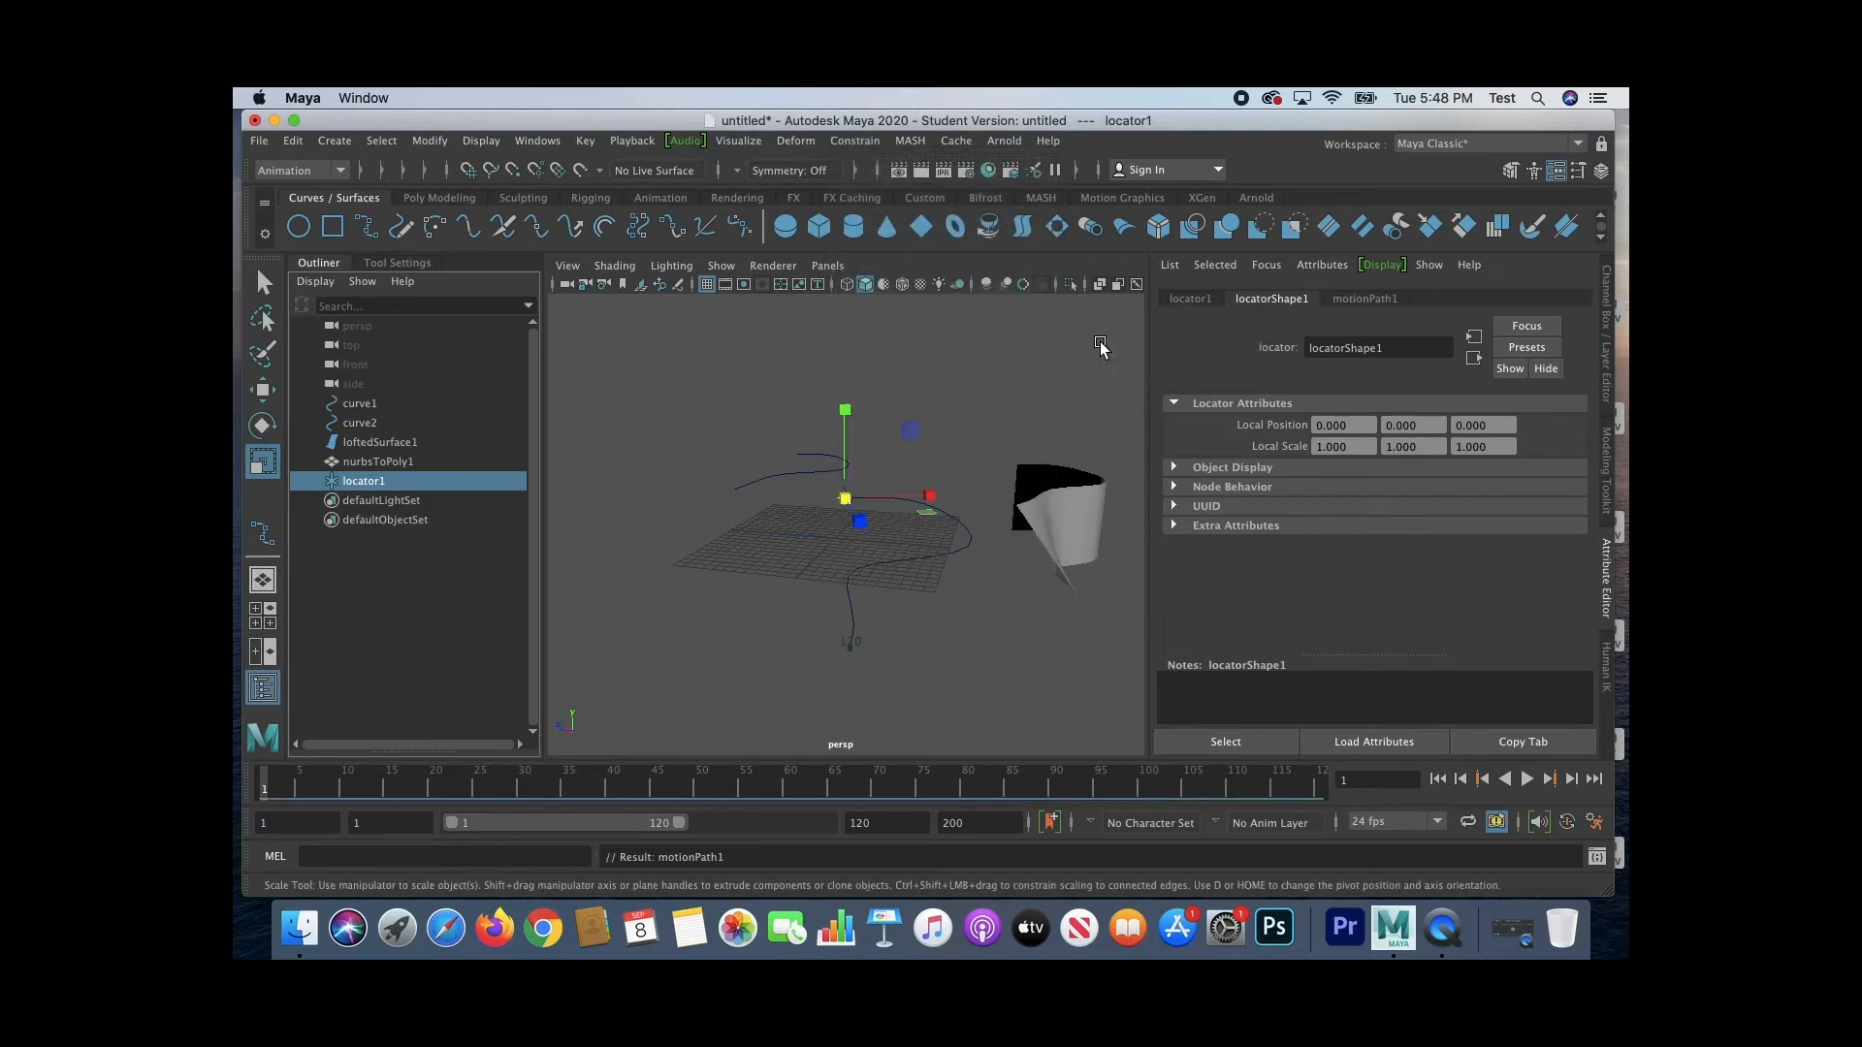
Step: Extend the end of the playback range to frame 200 and try selecting the path's end marker
alt+drag(817, 503, 984, 531)
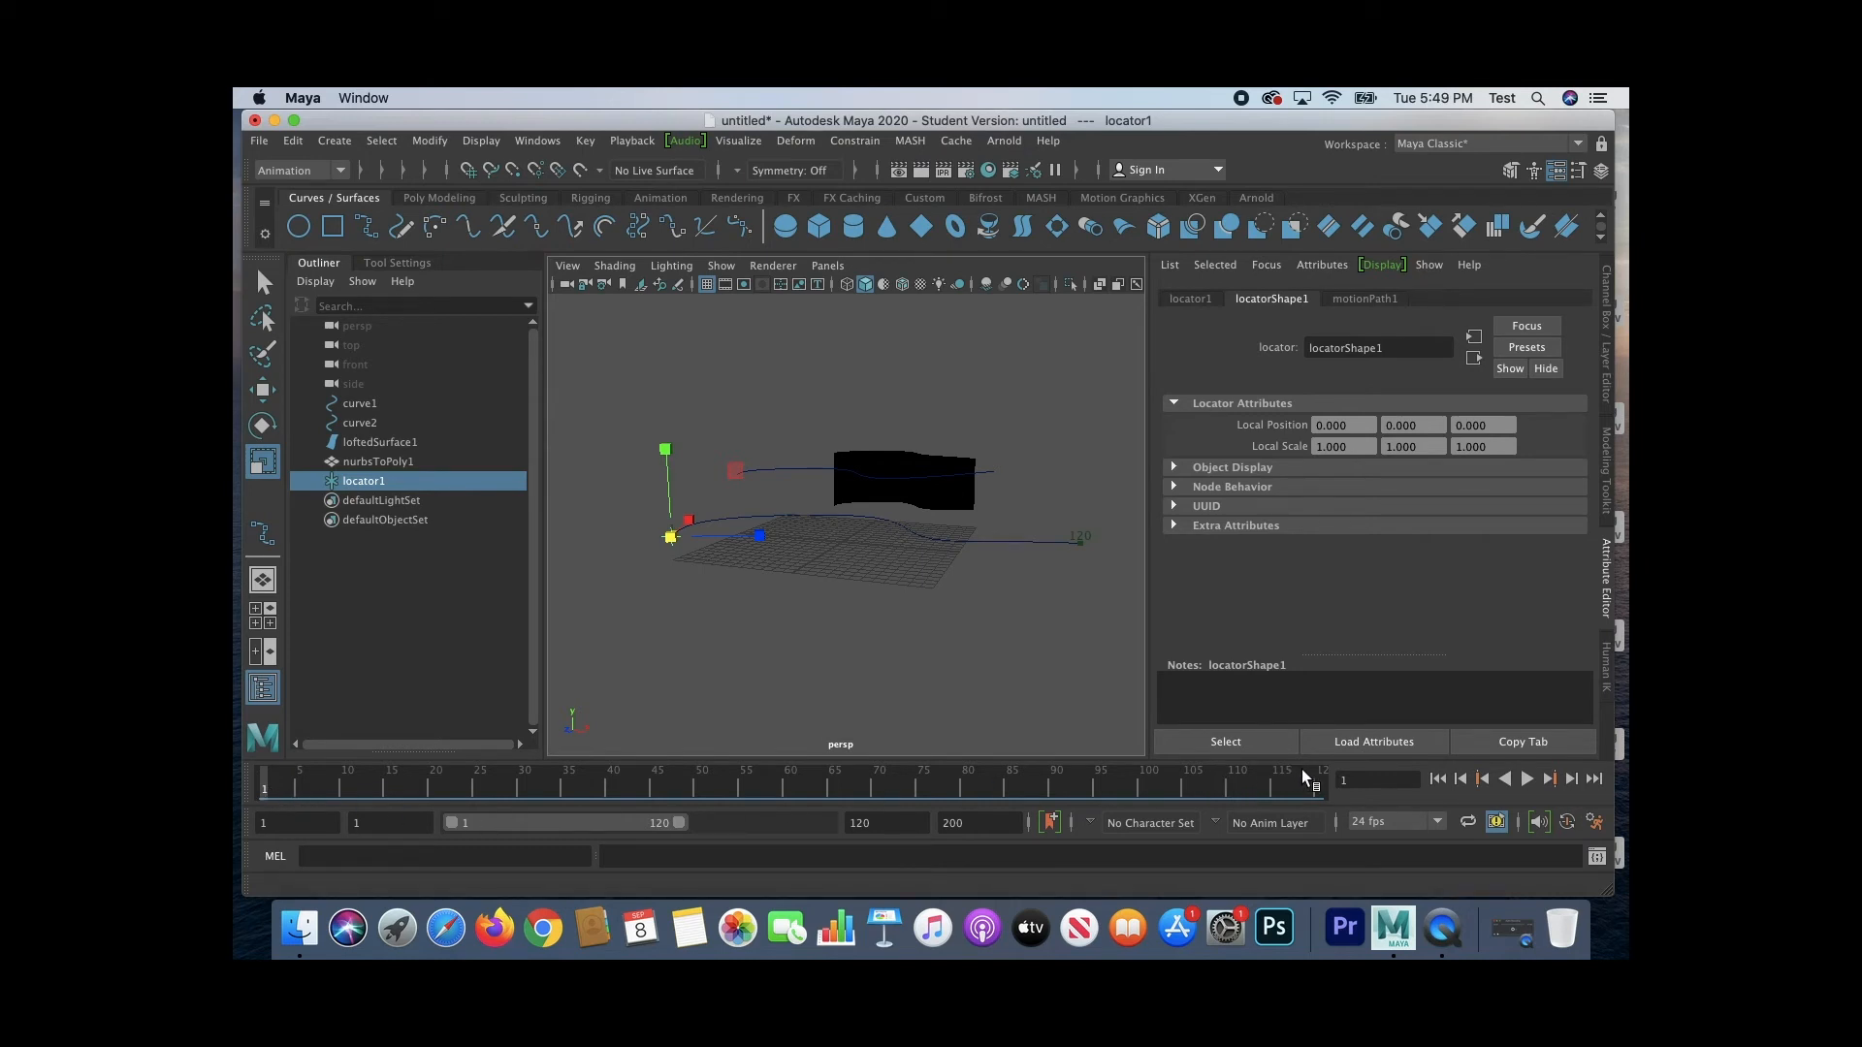
drag(676, 824, 859, 824)
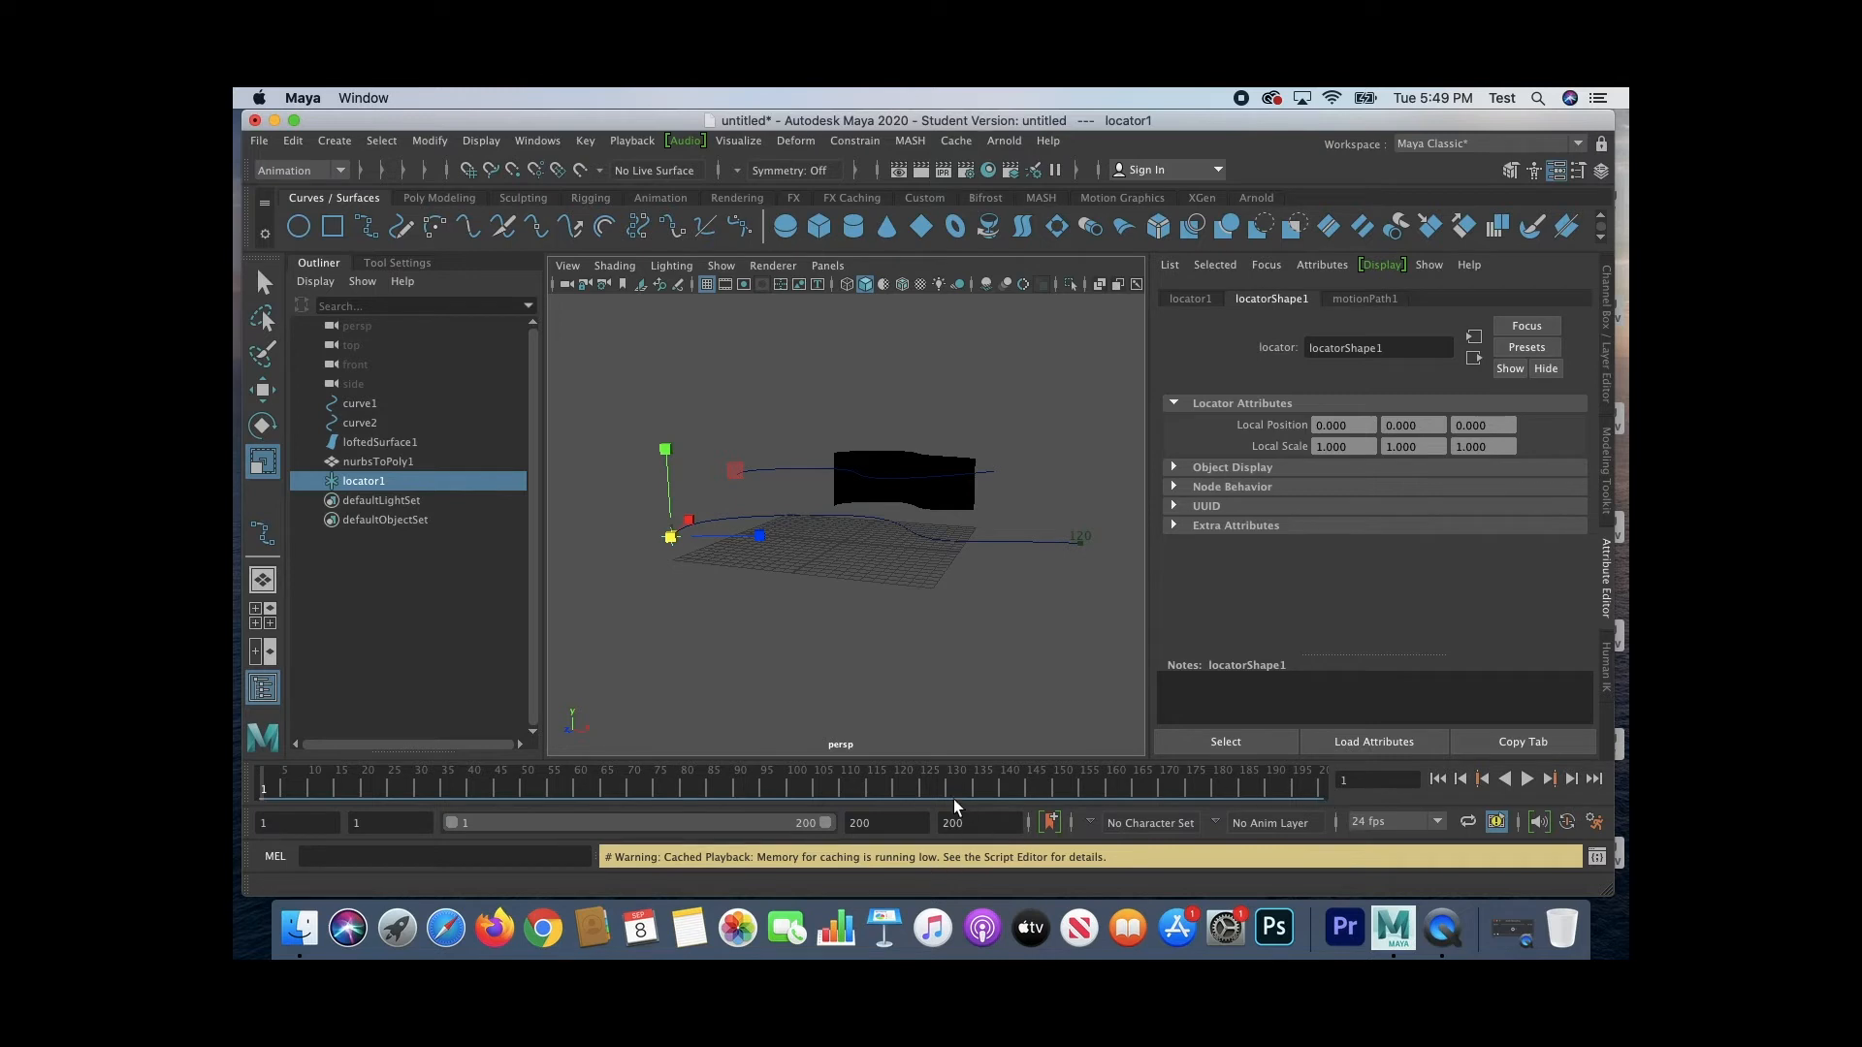
click(1106, 650)
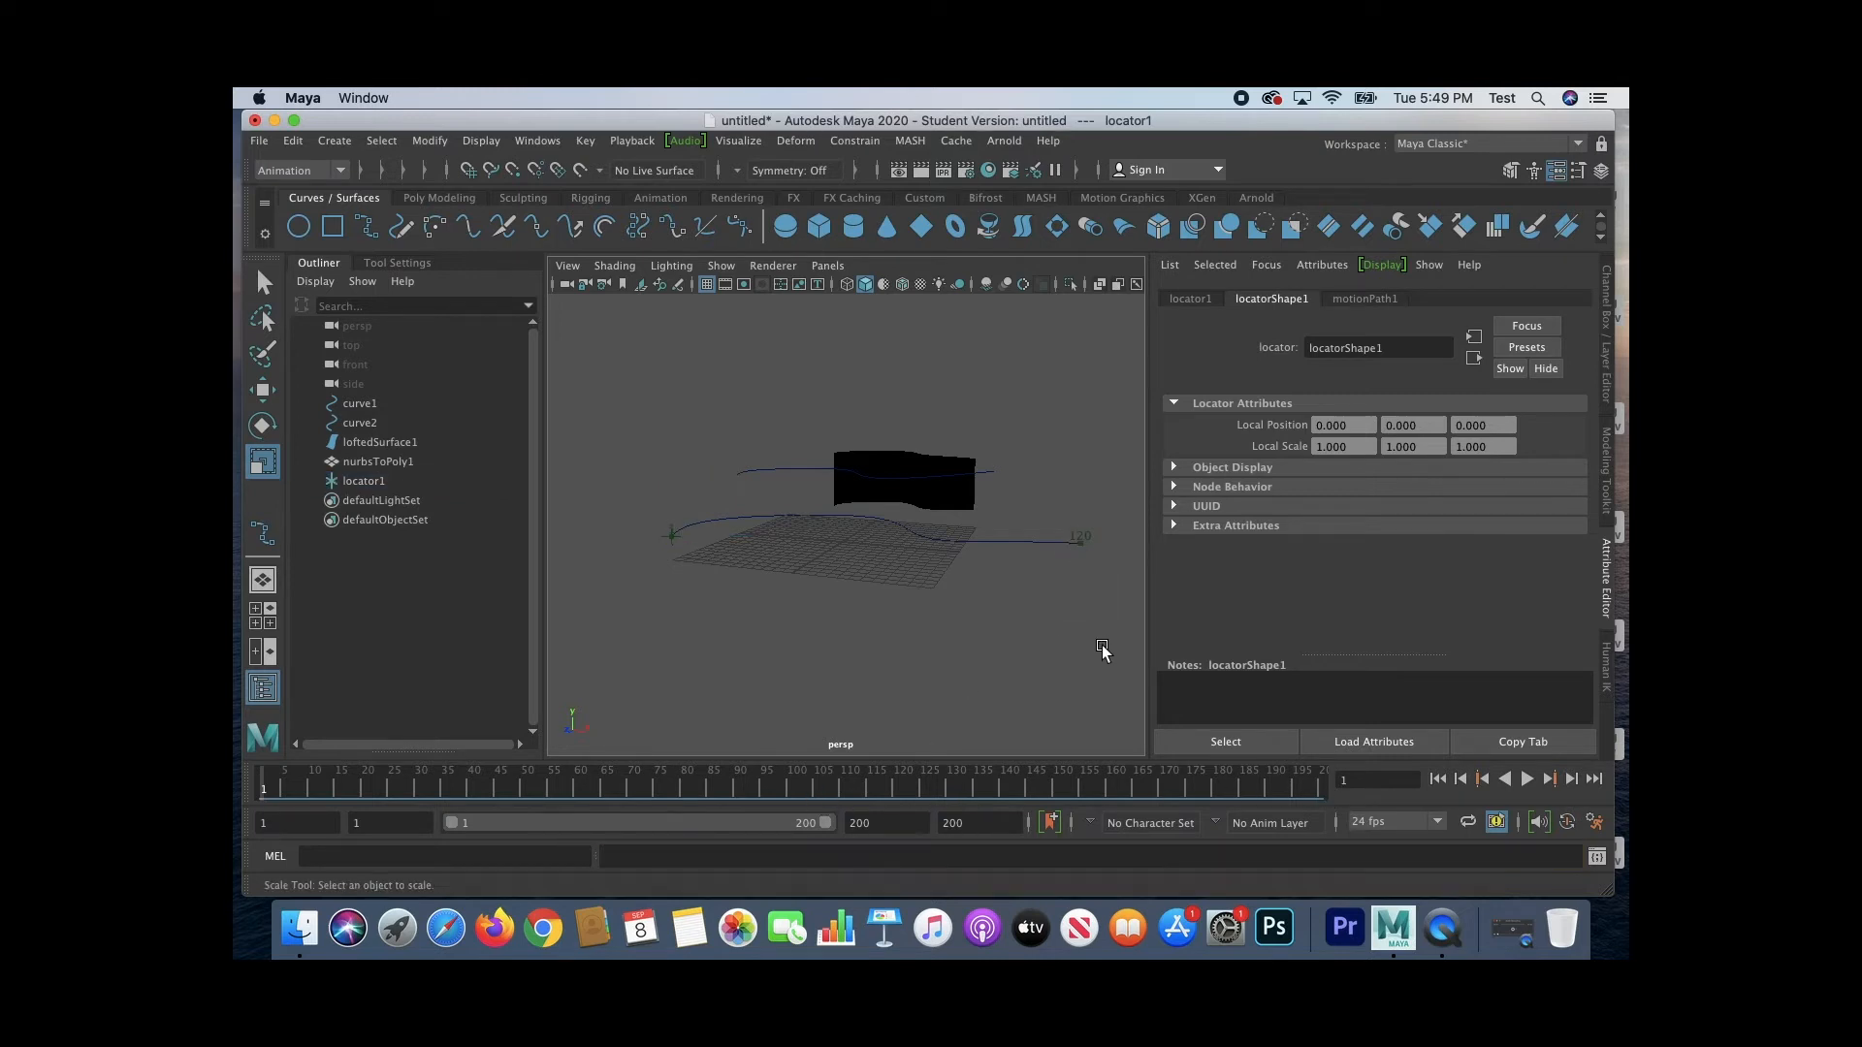
click(1079, 540)
click(1073, 590)
Step: Undo the latest changes and set the end of the playback range to frame 120
key(z)
key(z)
key(z)
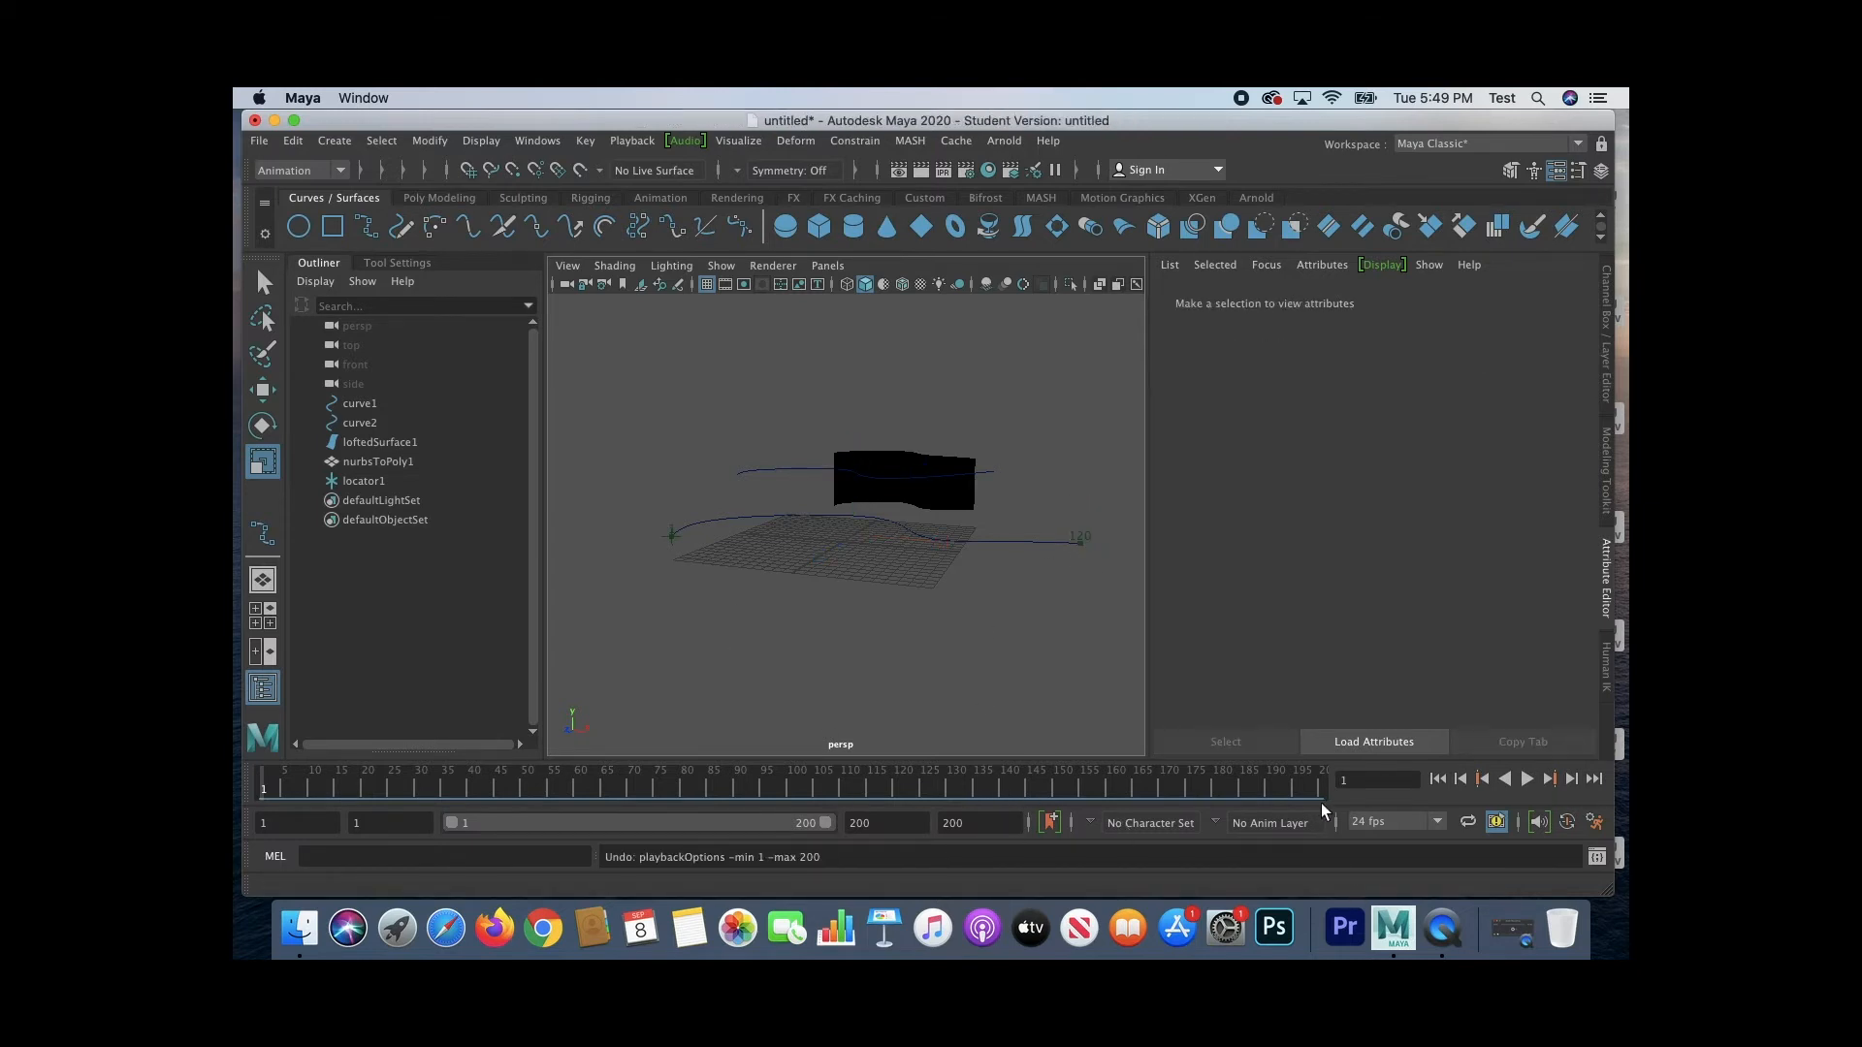
drag(891, 823, 790, 821)
text(120)
key(Return)
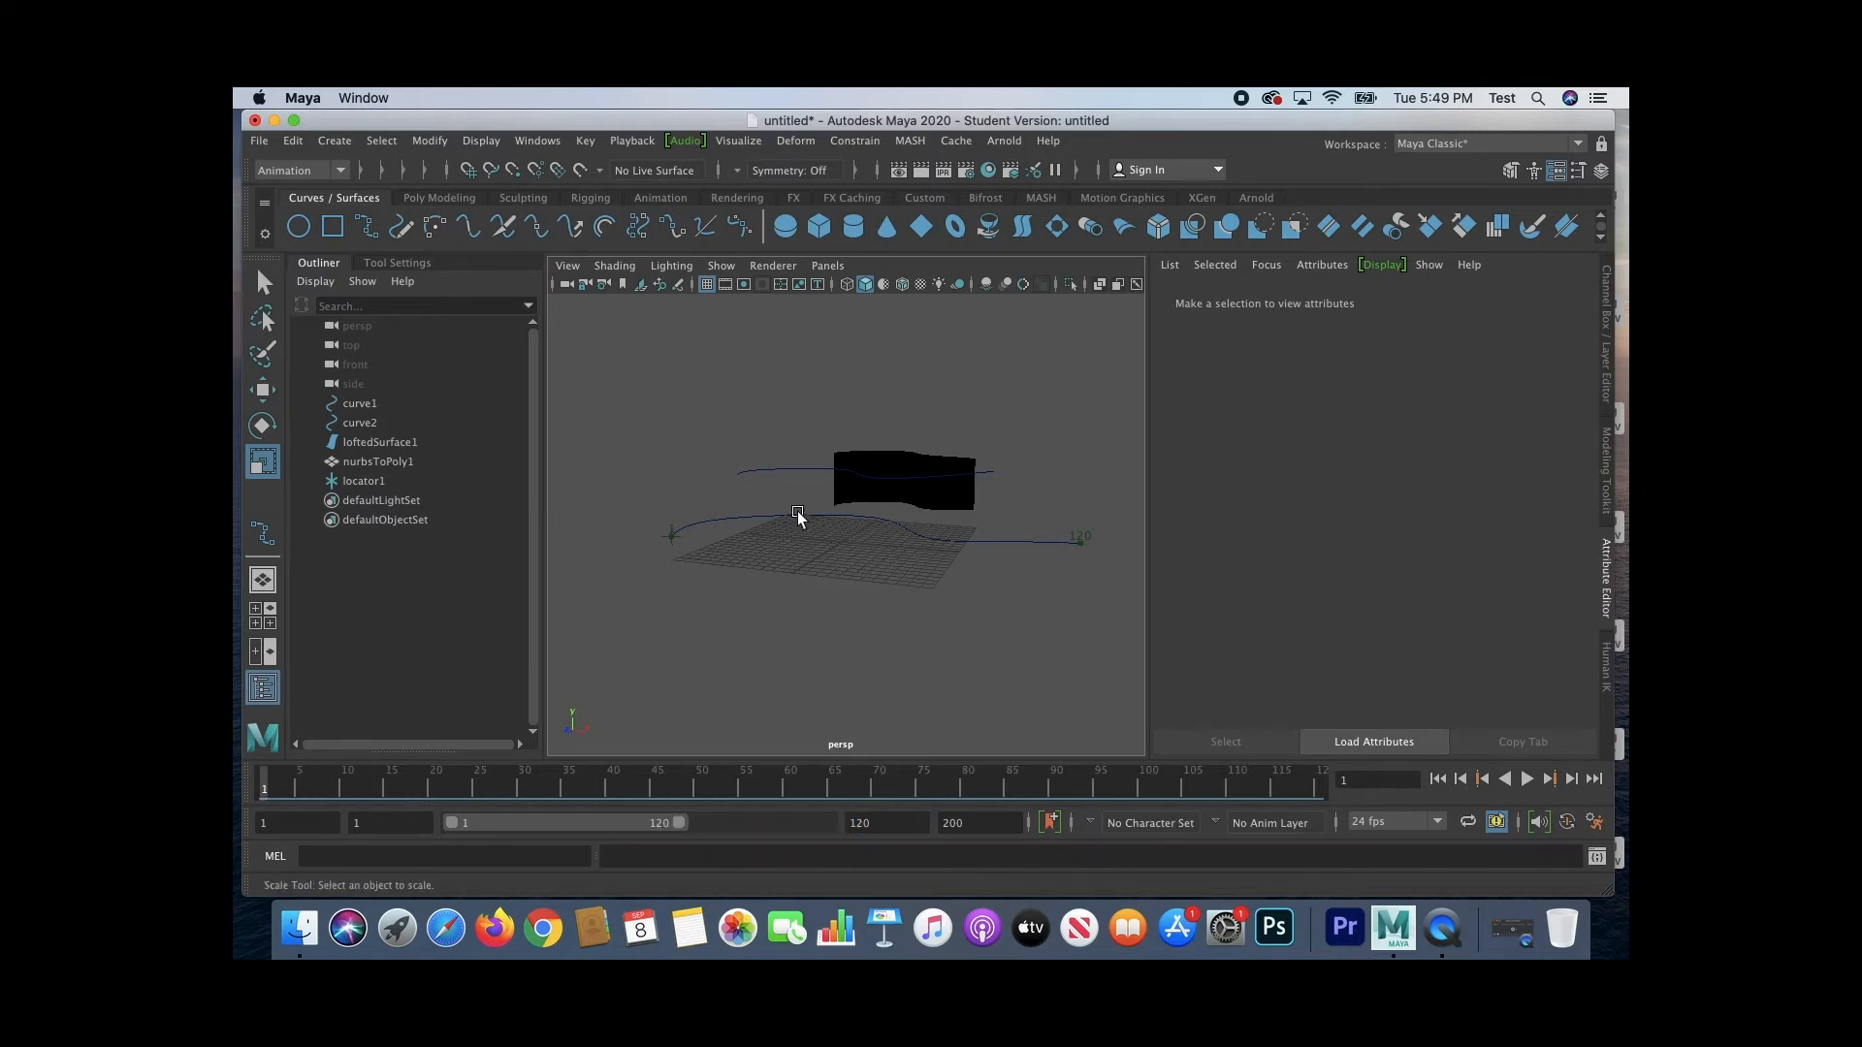
Step: Inspect locator1 at the start of the motion path and the position marker at its far end
click(733, 519)
click(670, 537)
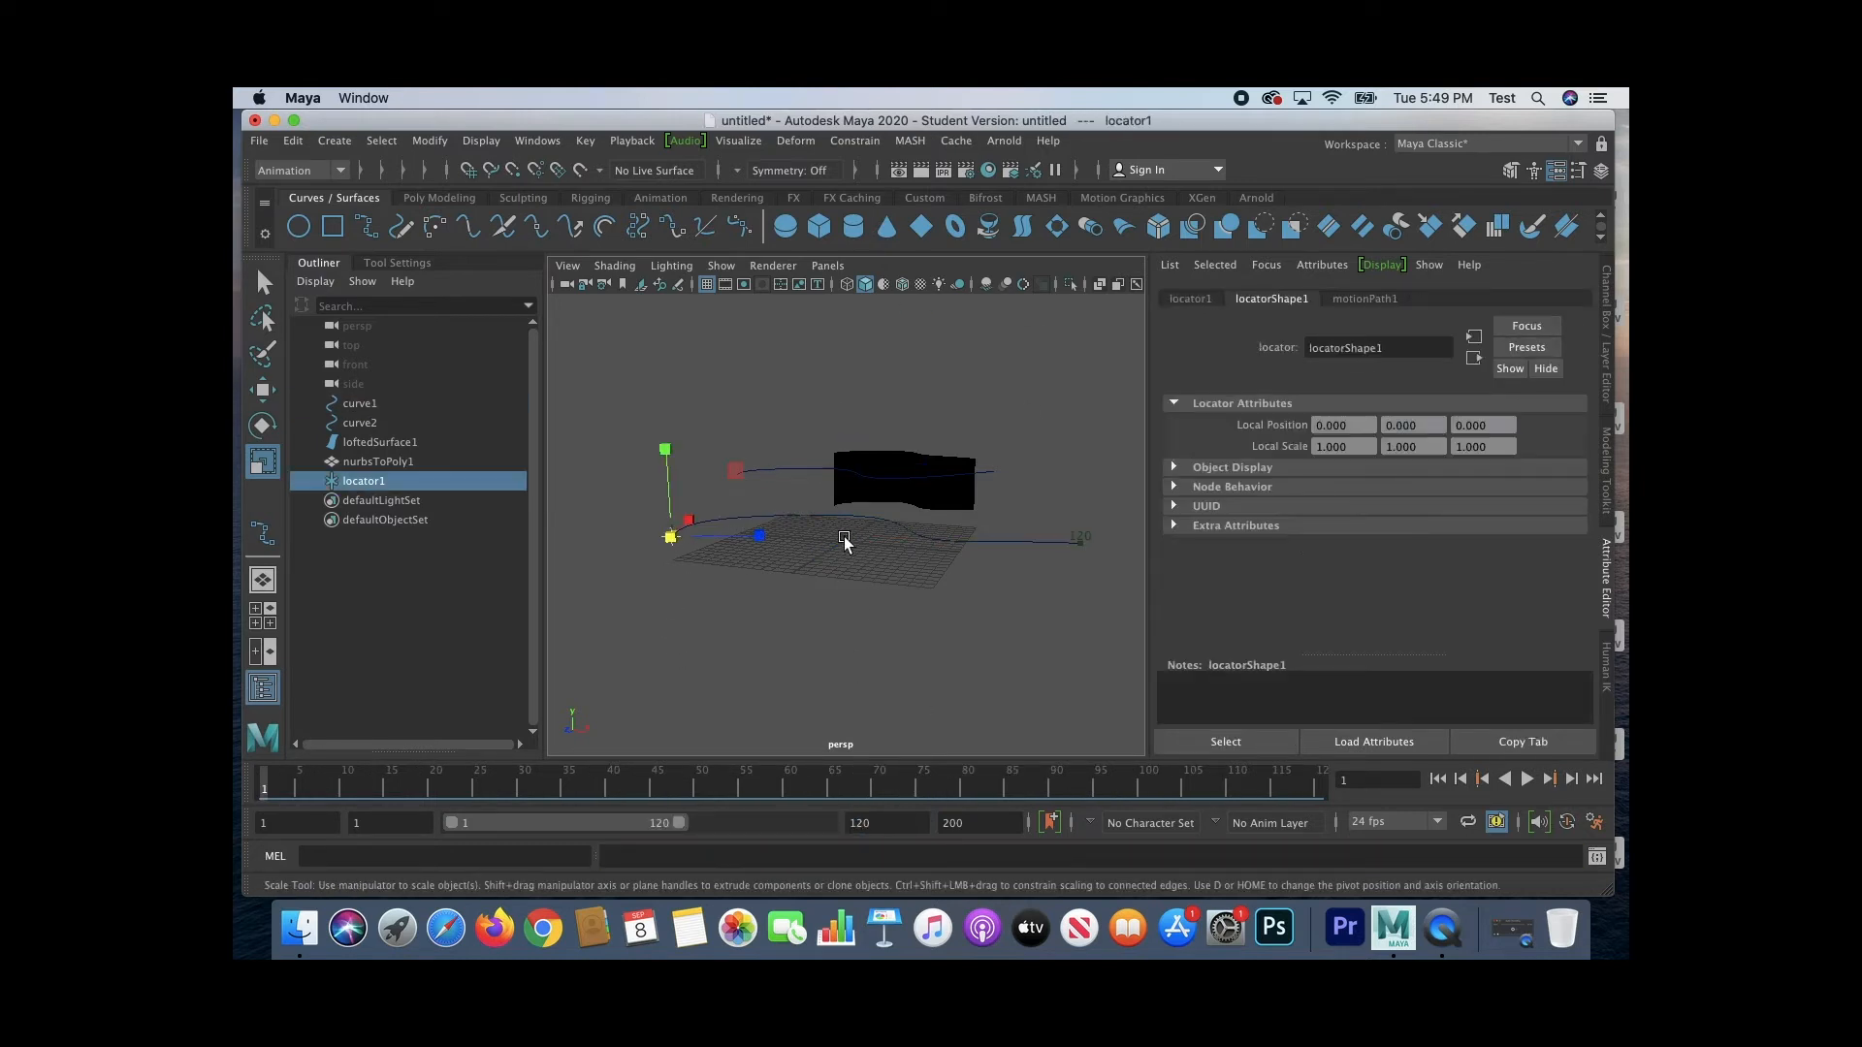
click(1079, 540)
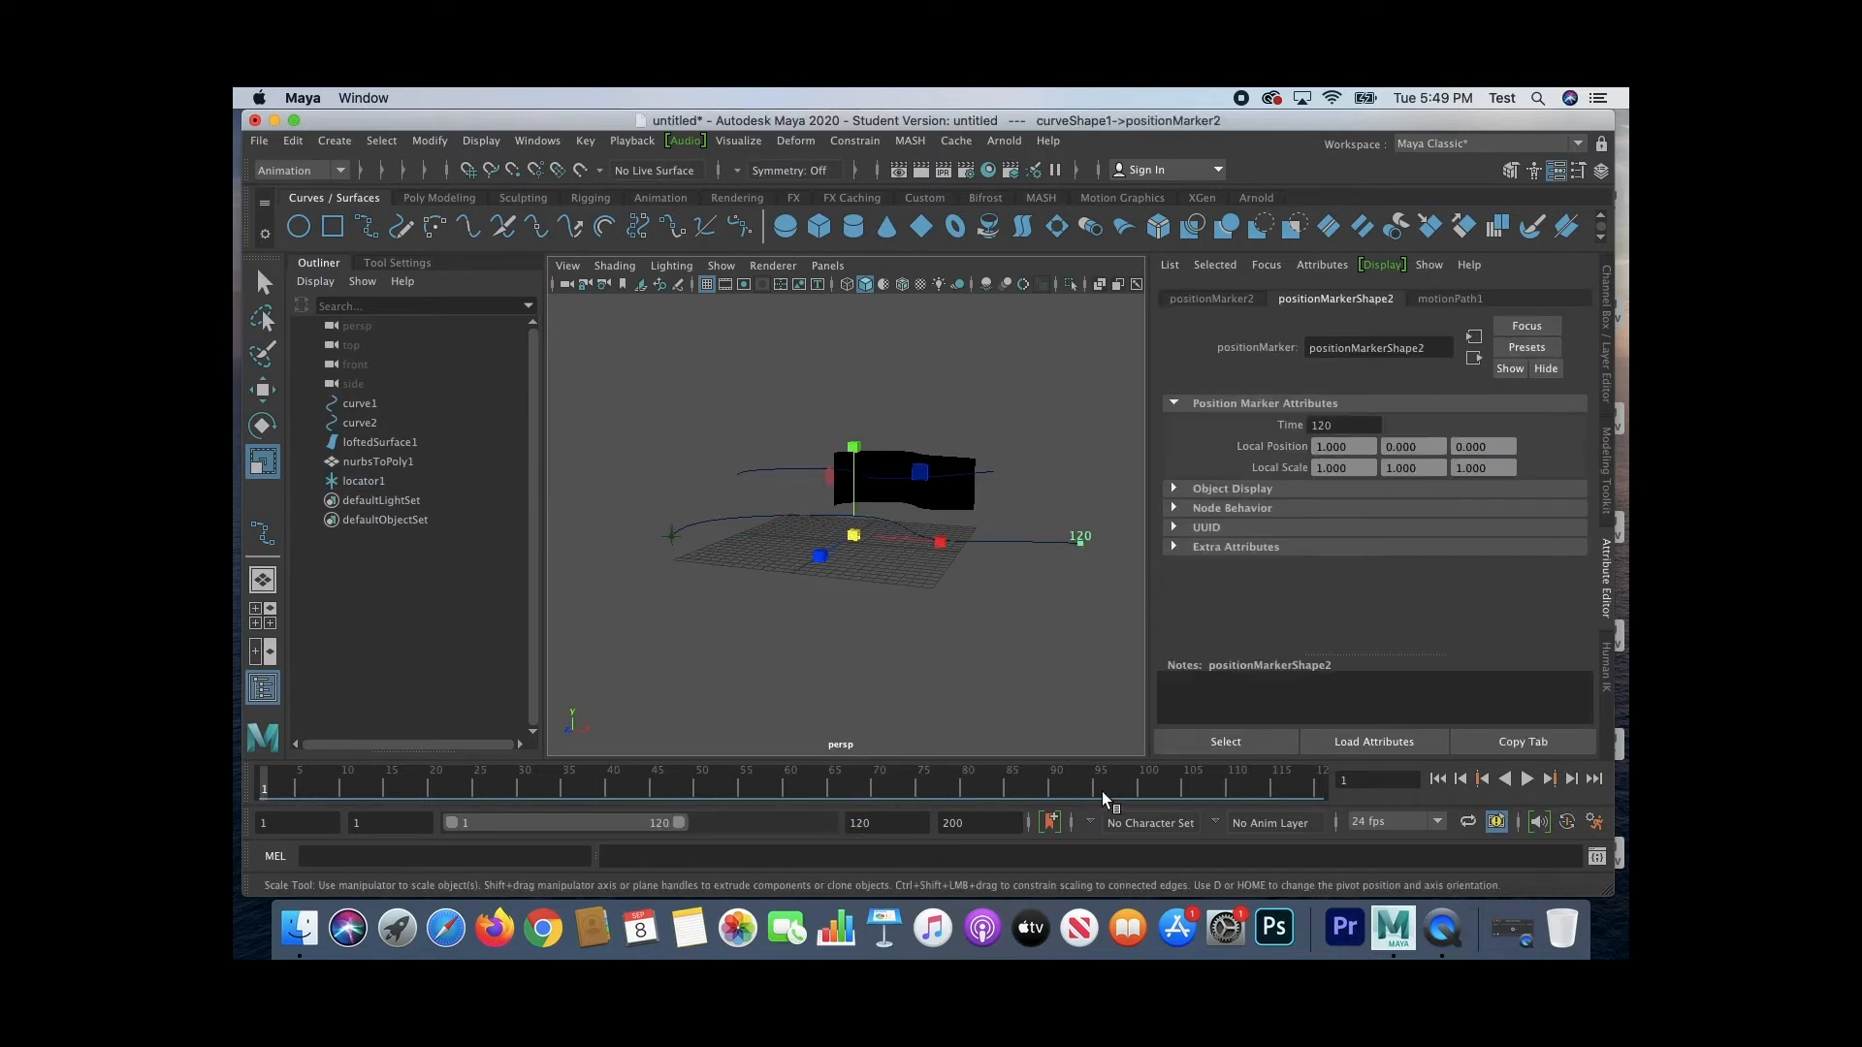
click(838, 642)
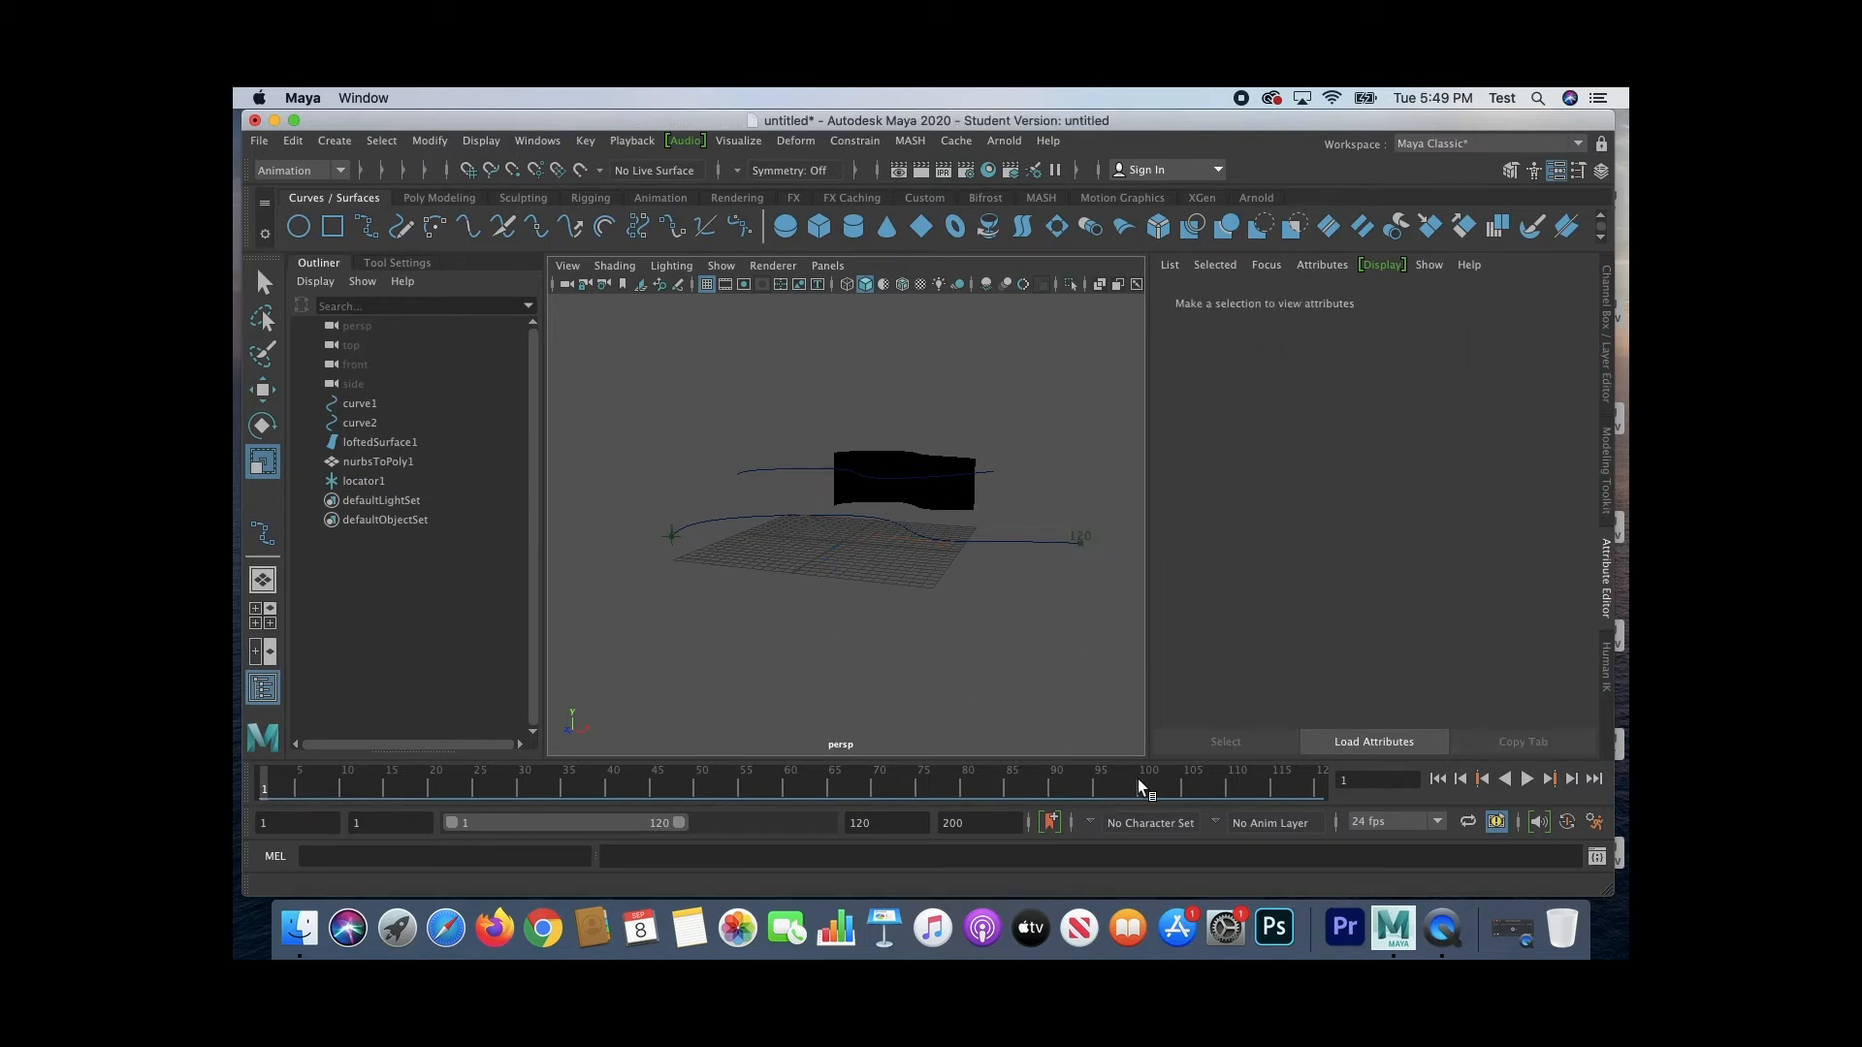
Step: Play the animation to watch the locator travel along curve1, stop it, and return to frame 1
mouse_move(1048, 611)
alt+mouse_down()
mouse_move(1023, 656)
mouse_move(1028, 642)
alt+mouse_up()
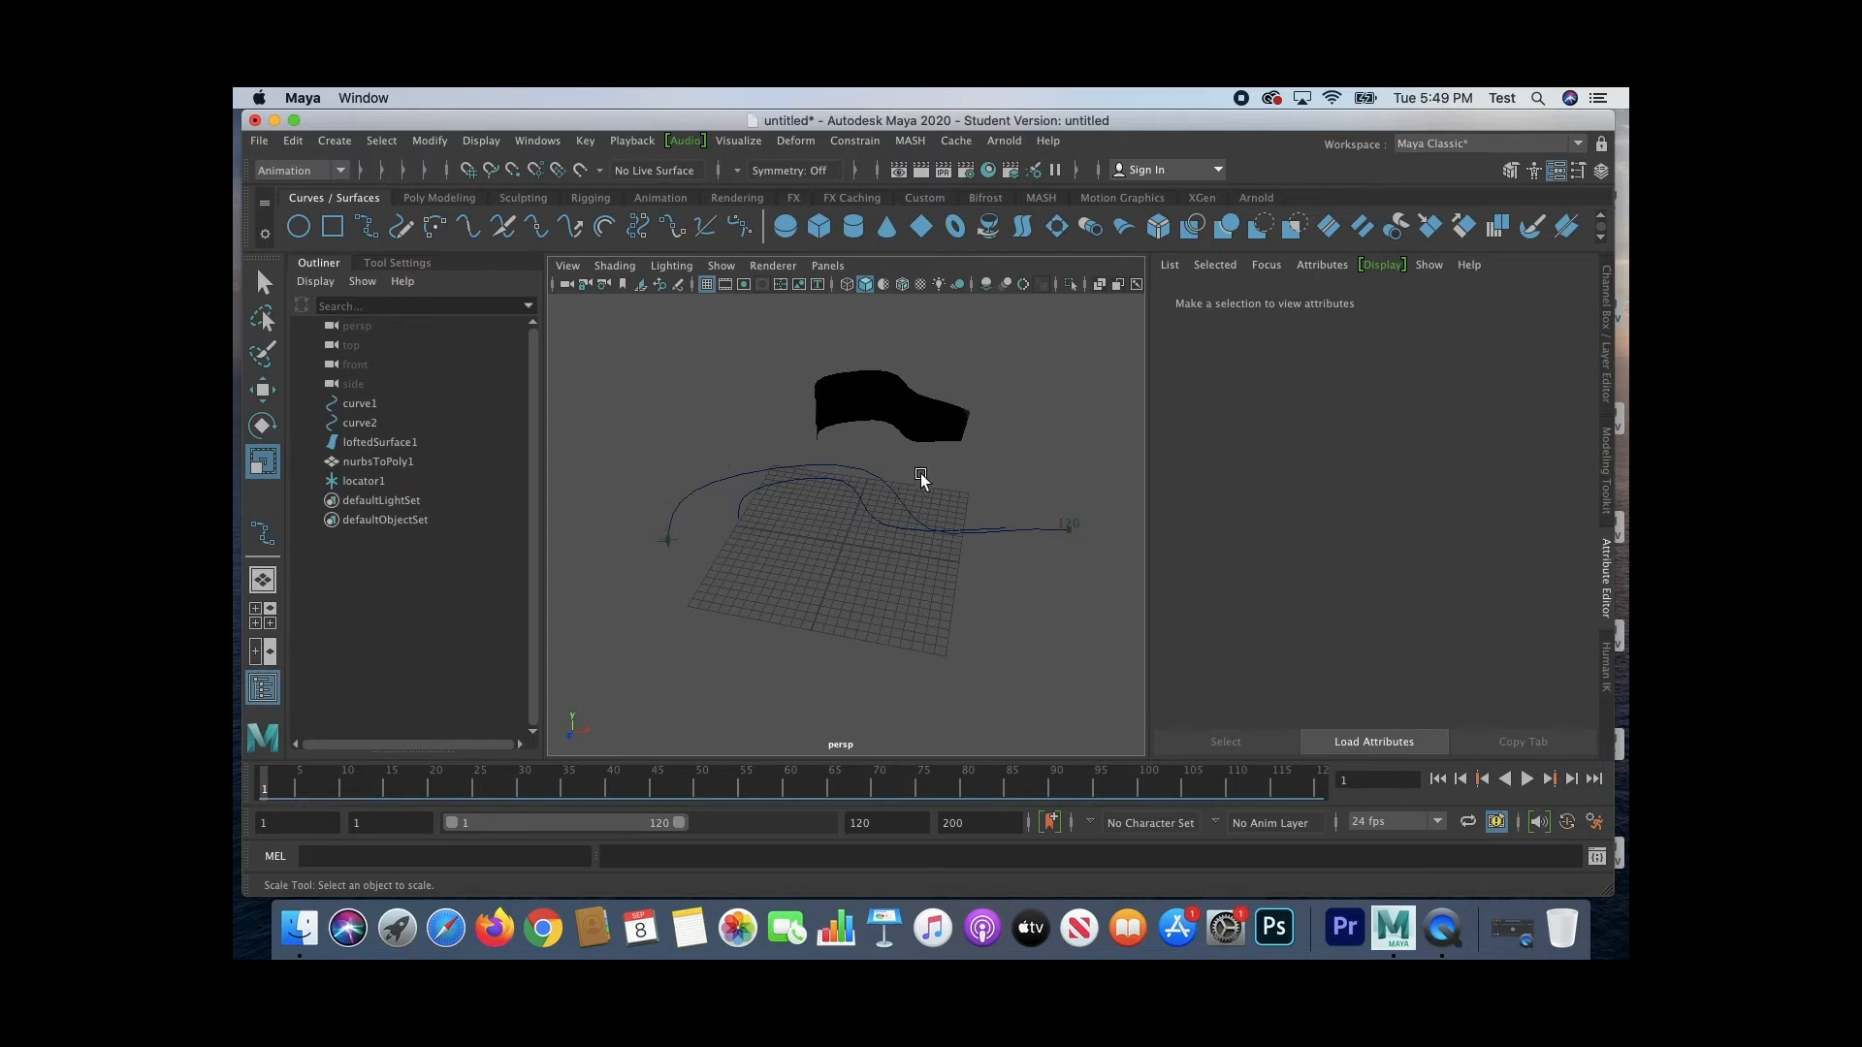
click(1526, 779)
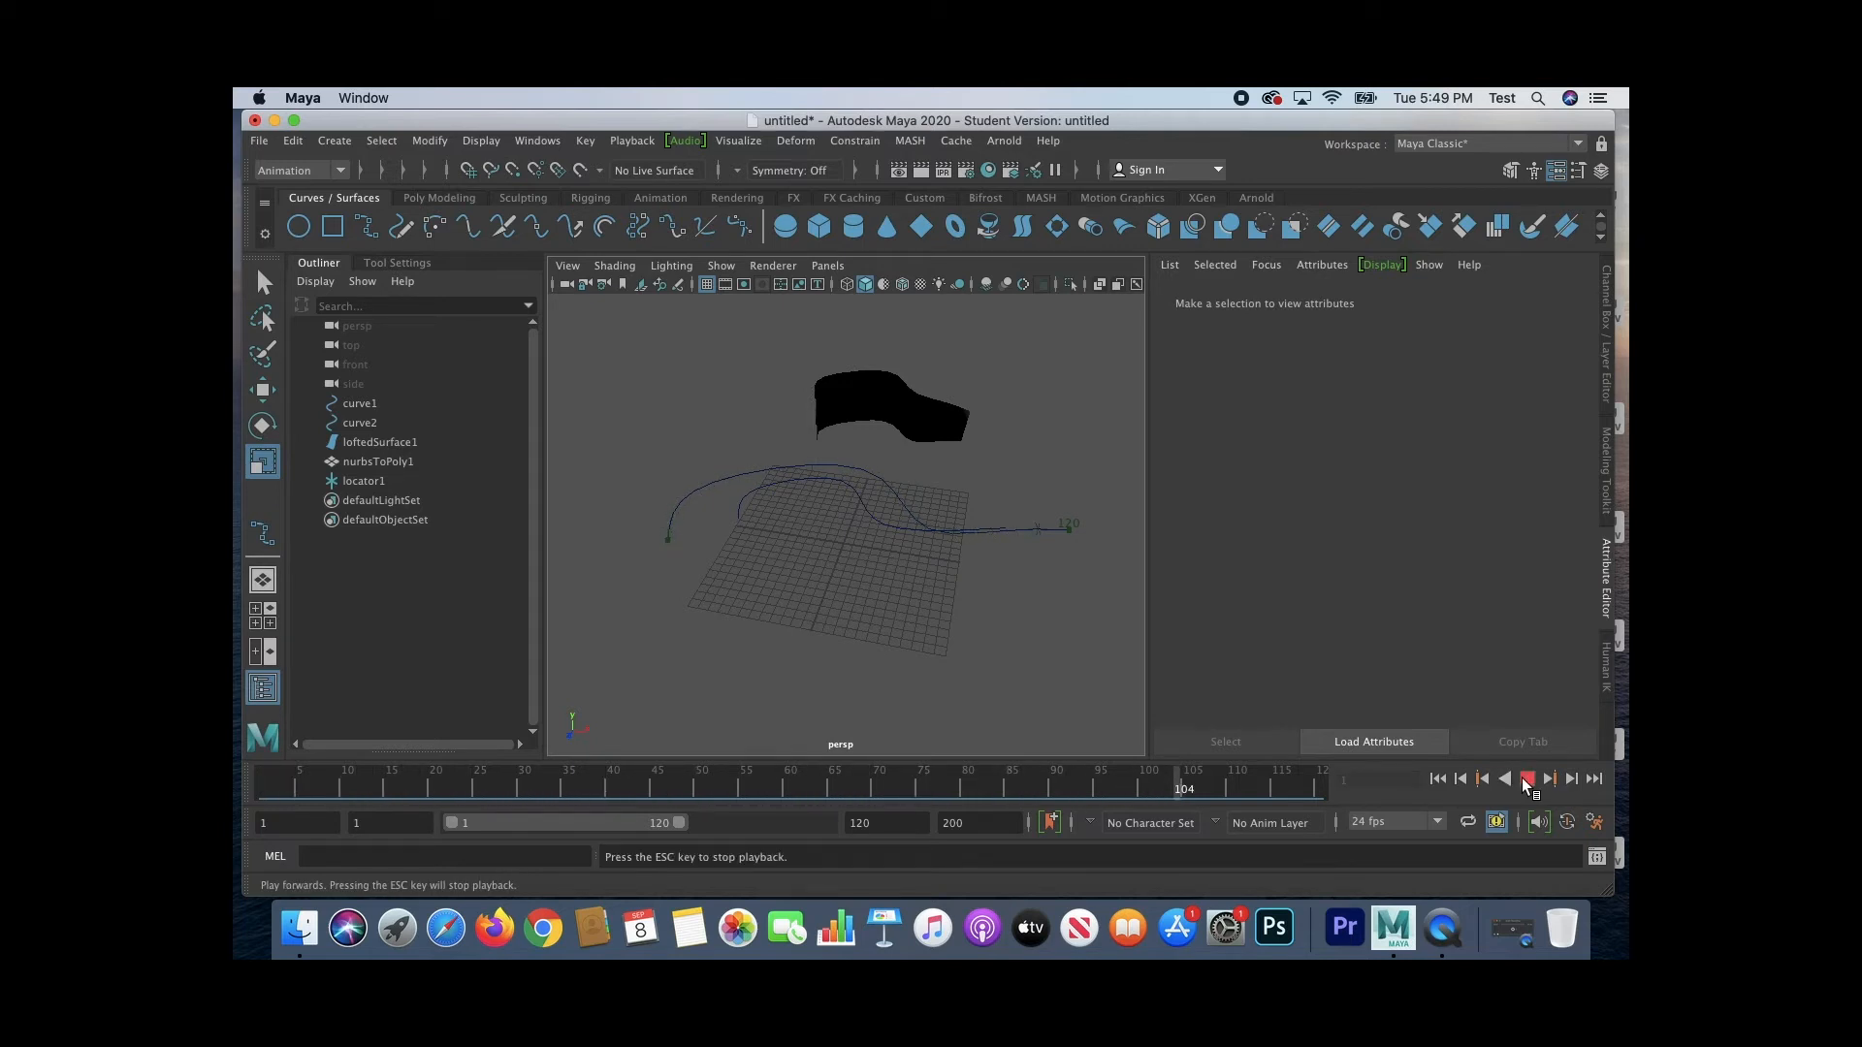
click(1524, 777)
click(1443, 780)
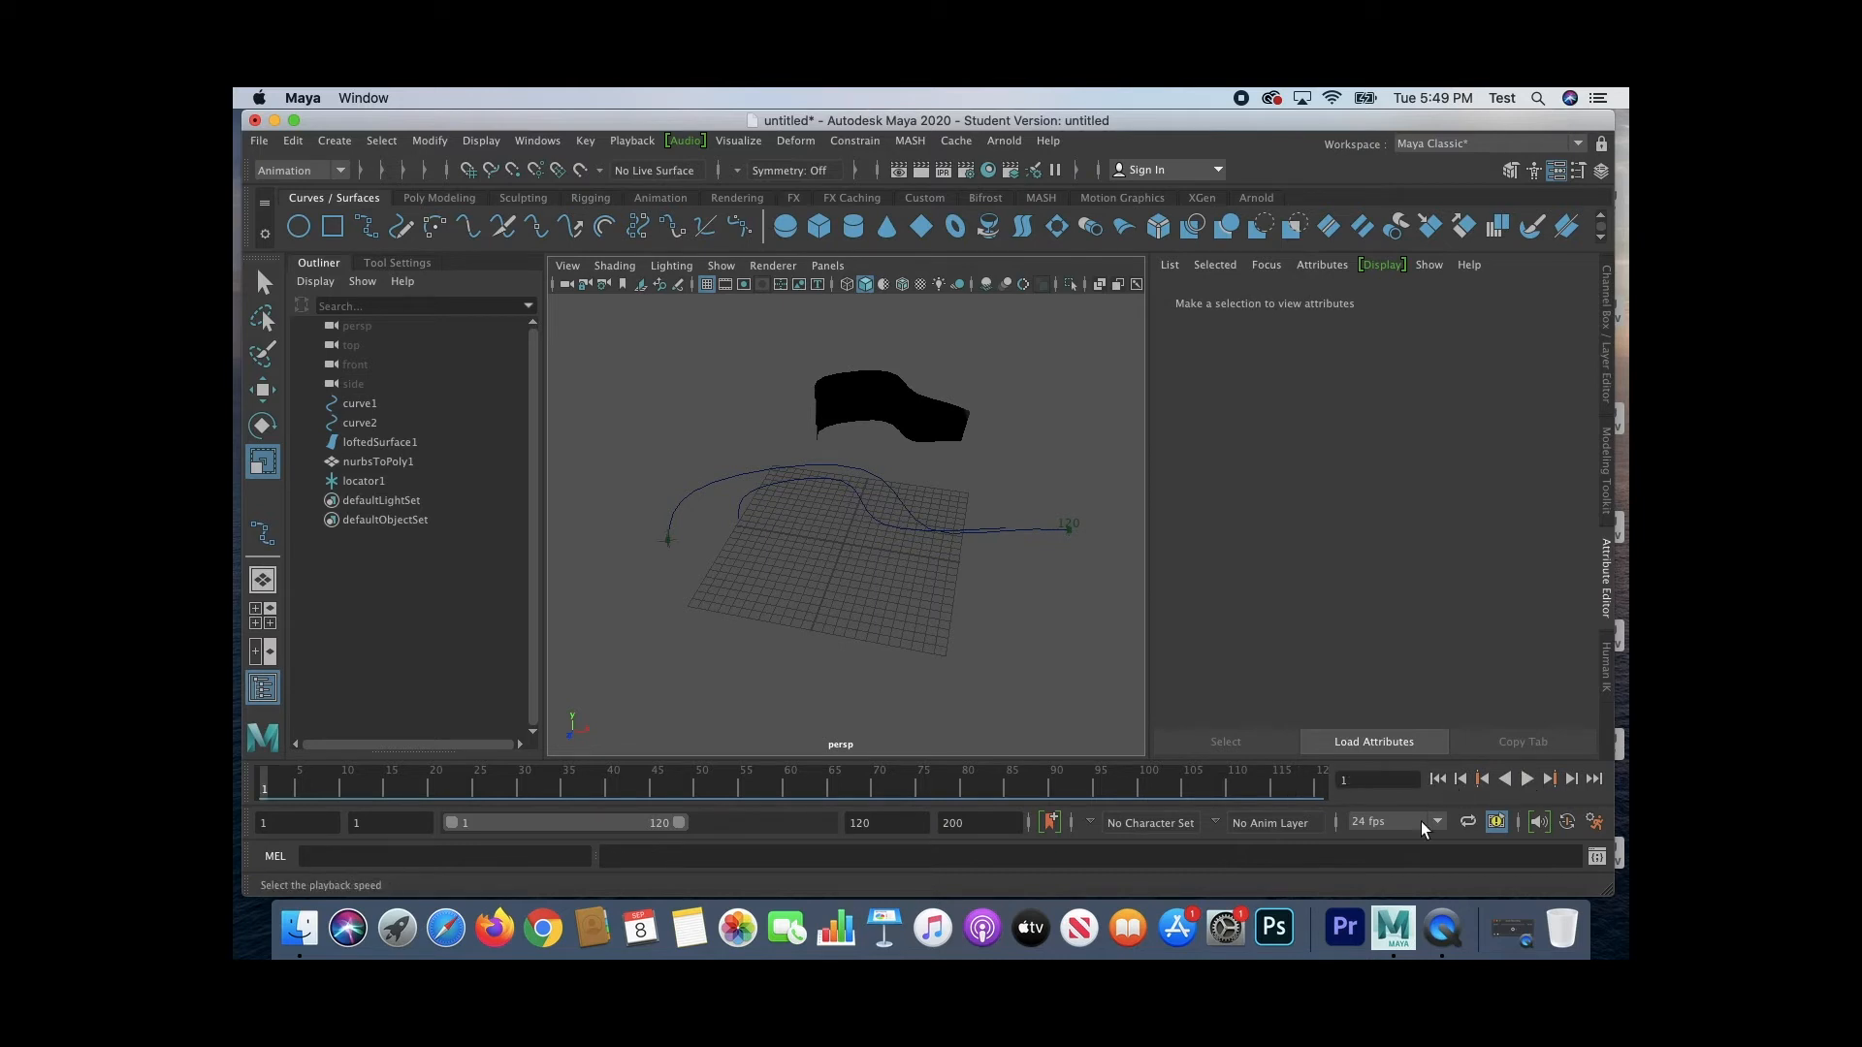
Step: Create a Camera and Aim rig in the scene
click(335, 142)
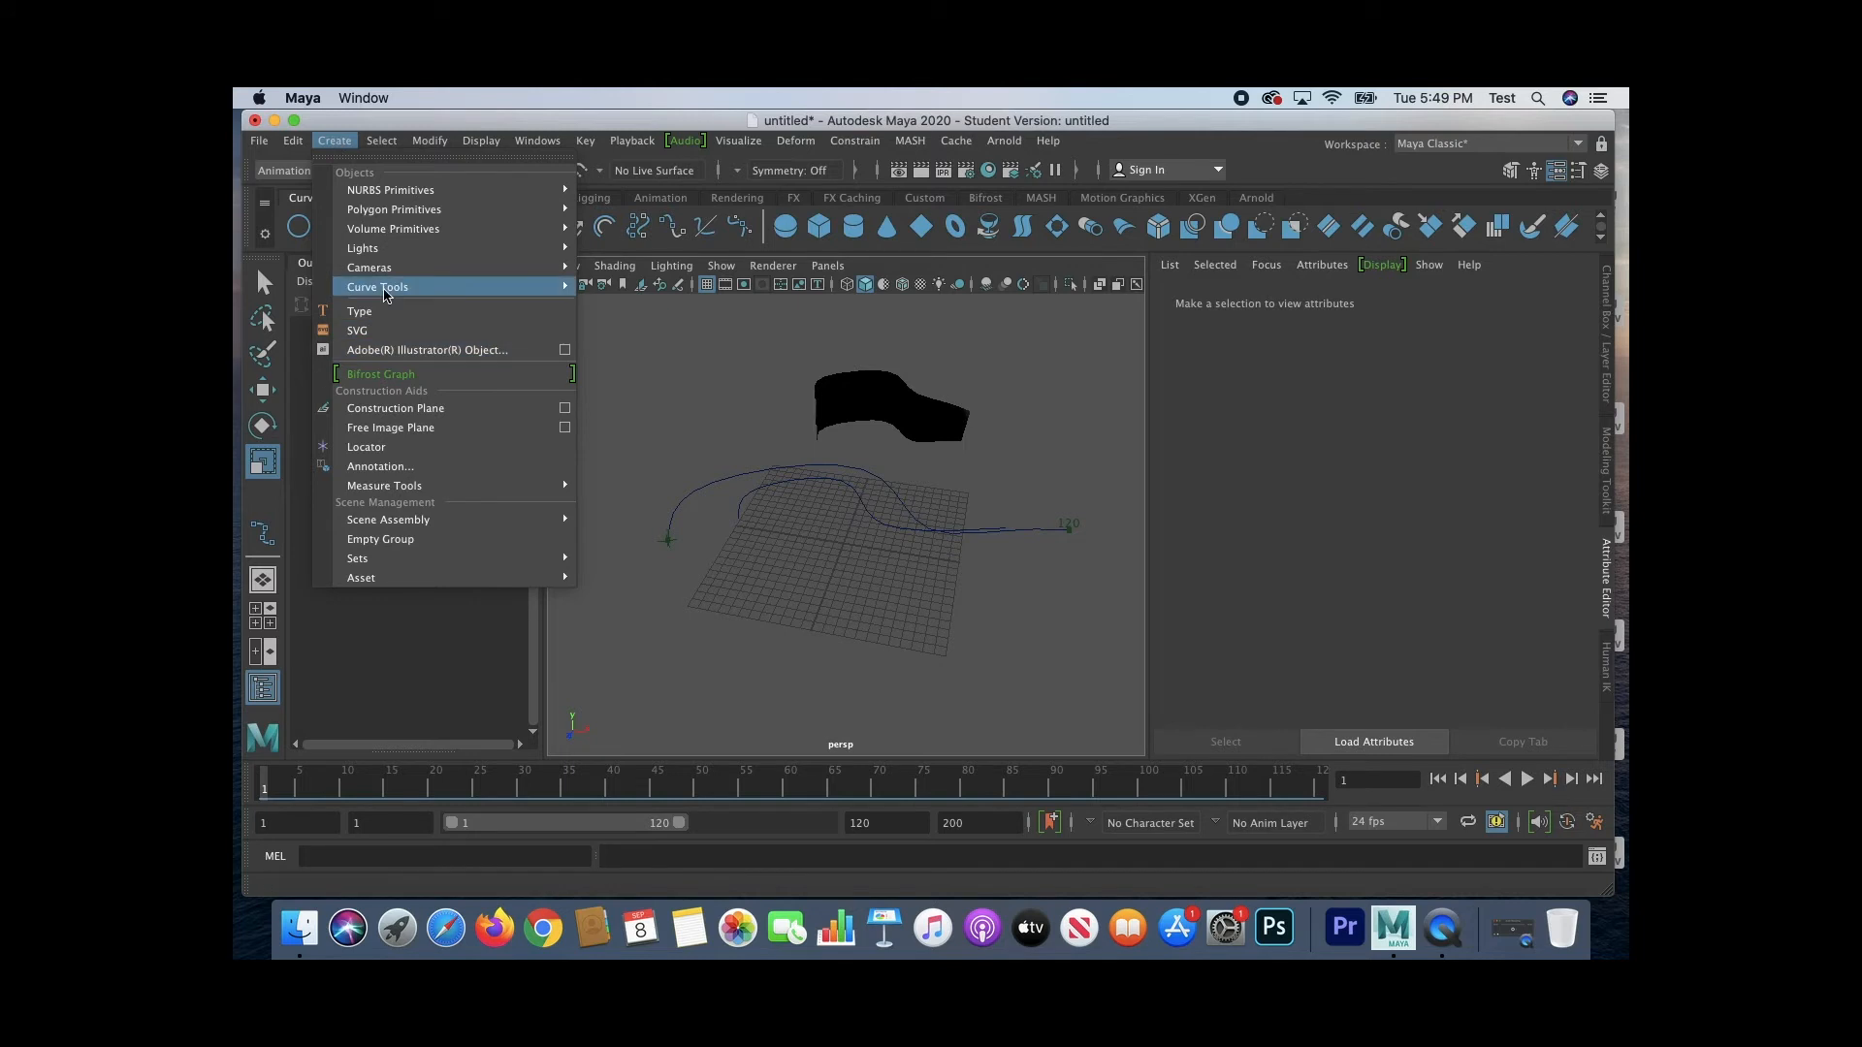
mouse_move(386, 268)
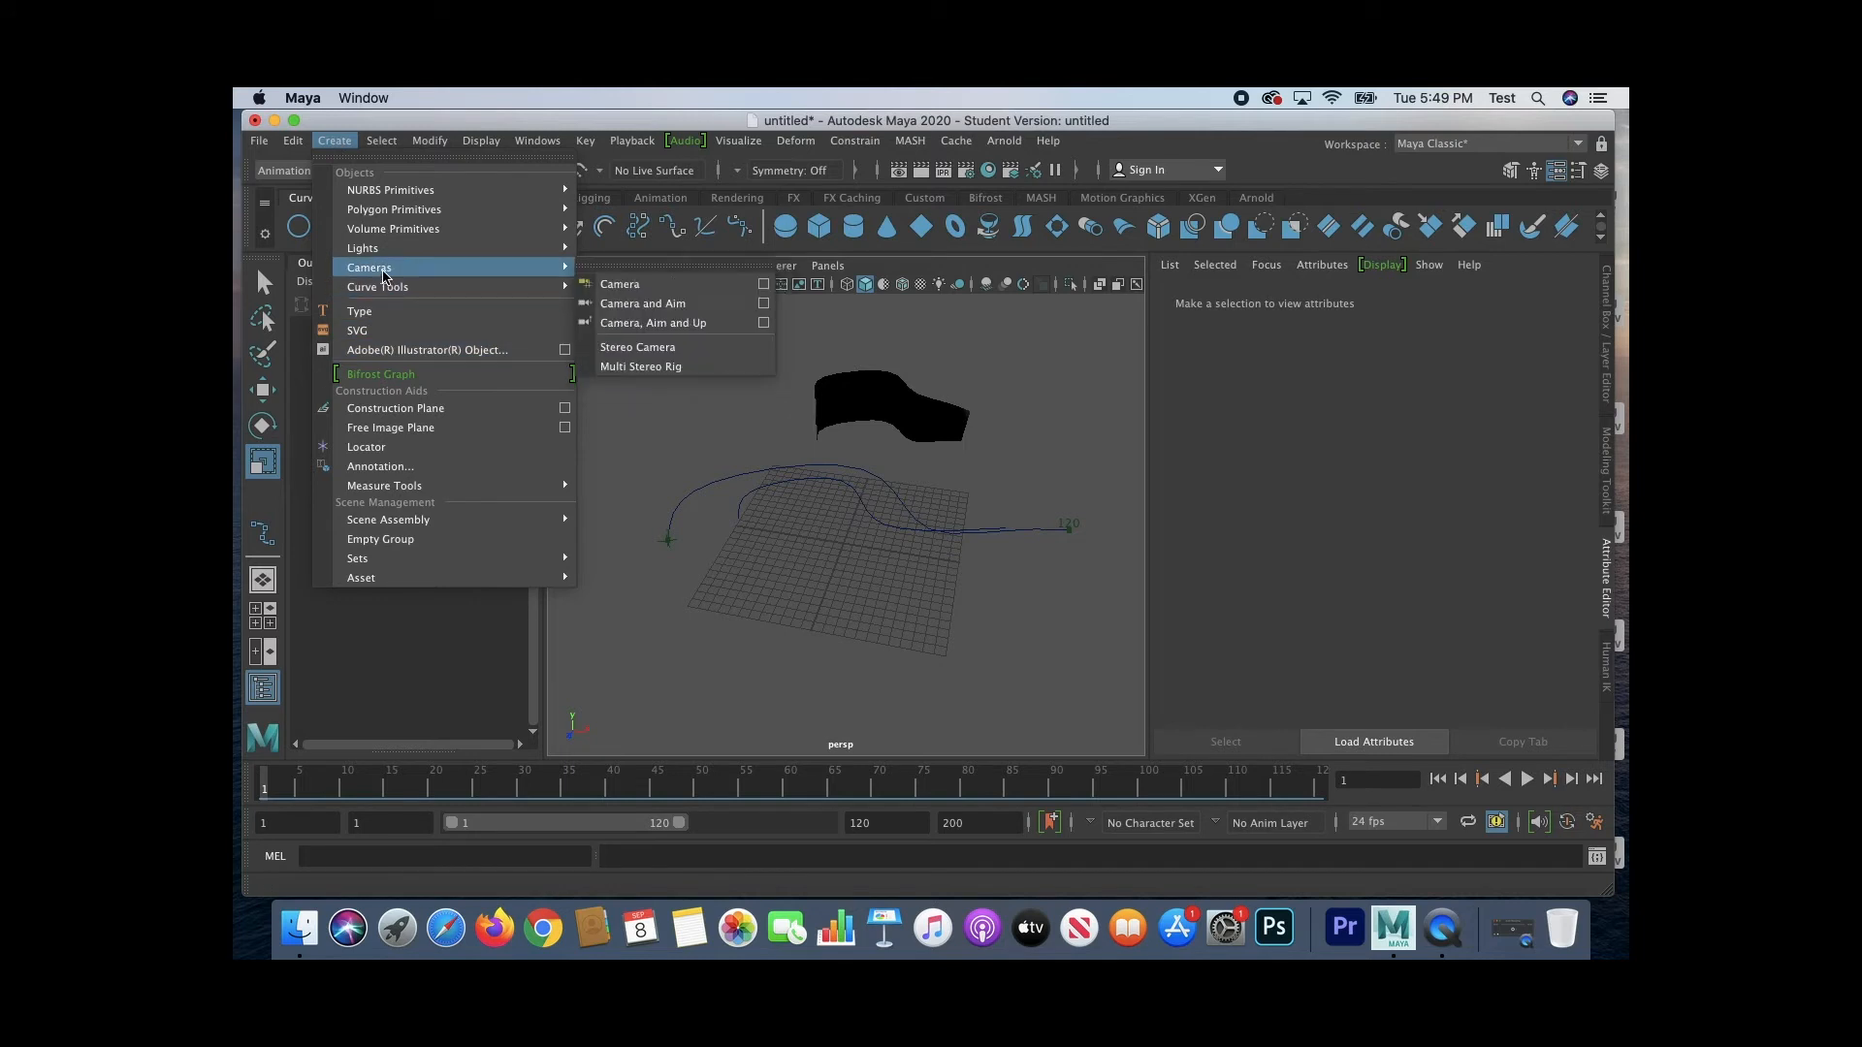
click(656, 309)
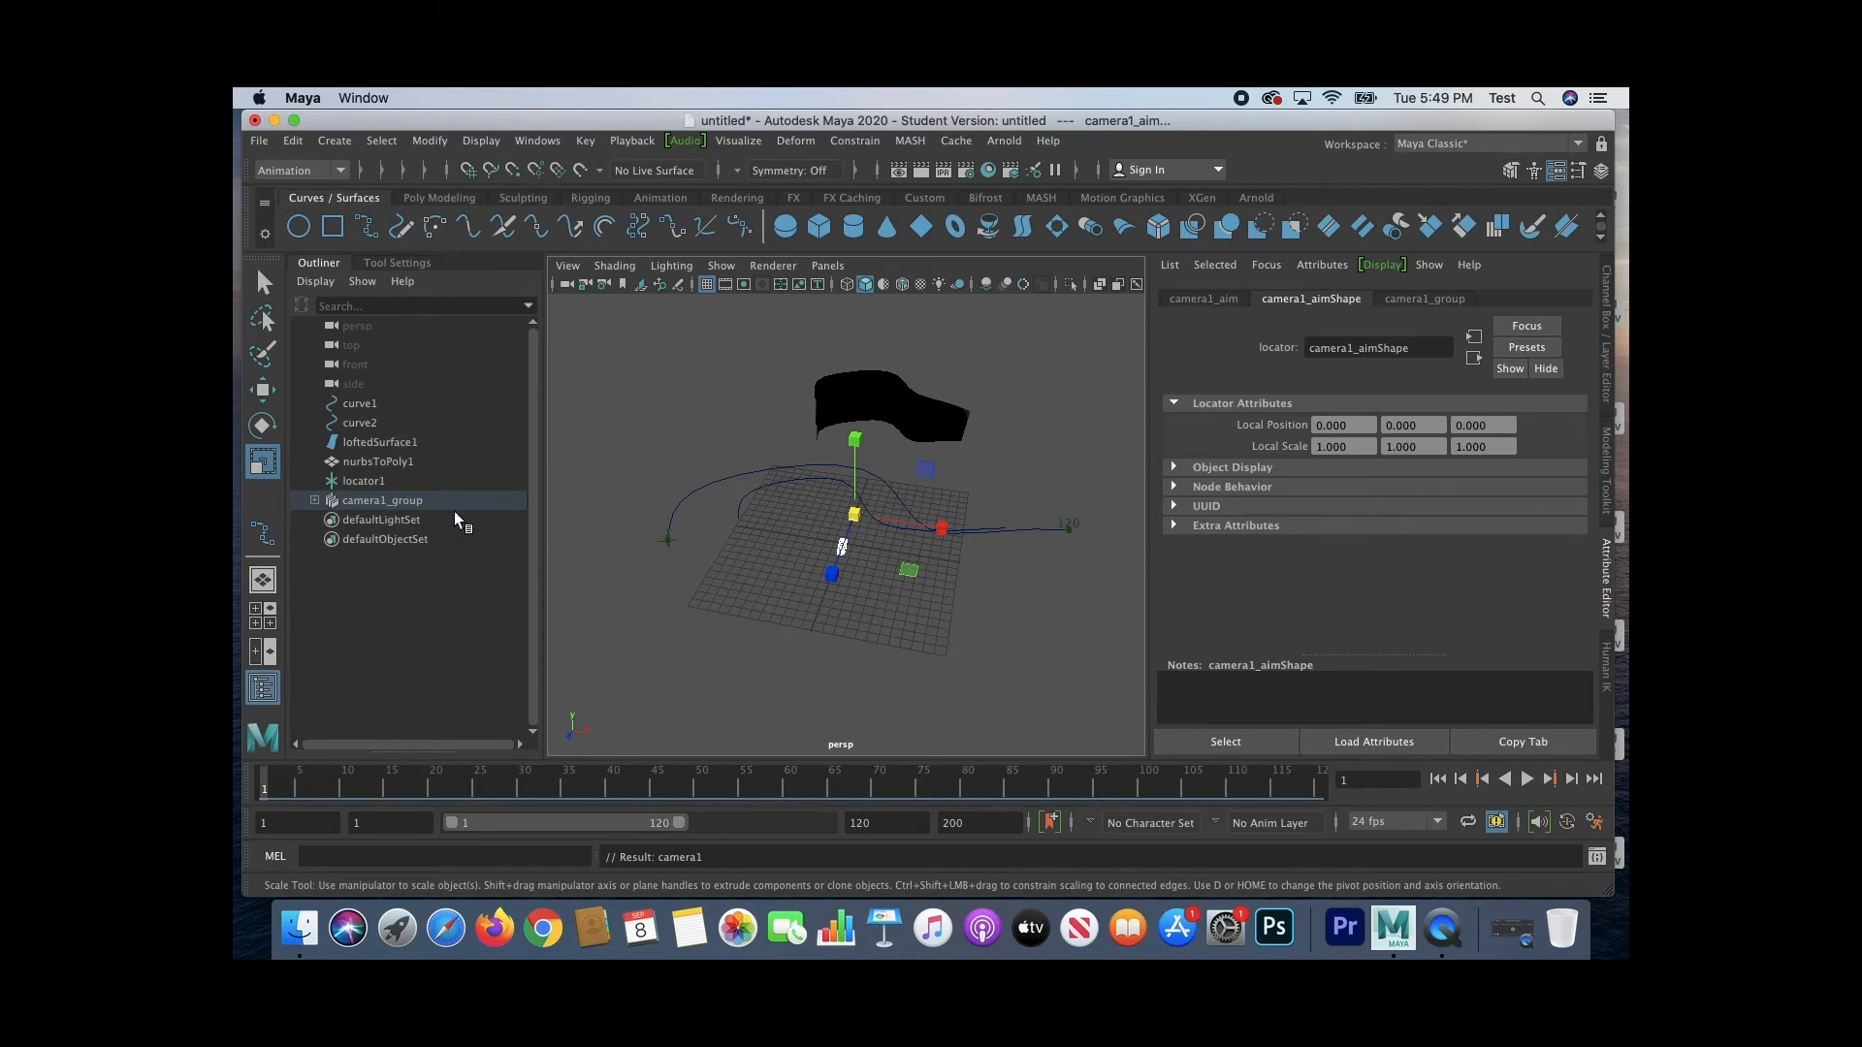
Step: Move the new camera and its aim to the start of curve1, next to the locator
key(e)
key(w)
drag(950, 528, 784, 518)
drag(638, 545, 638, 578)
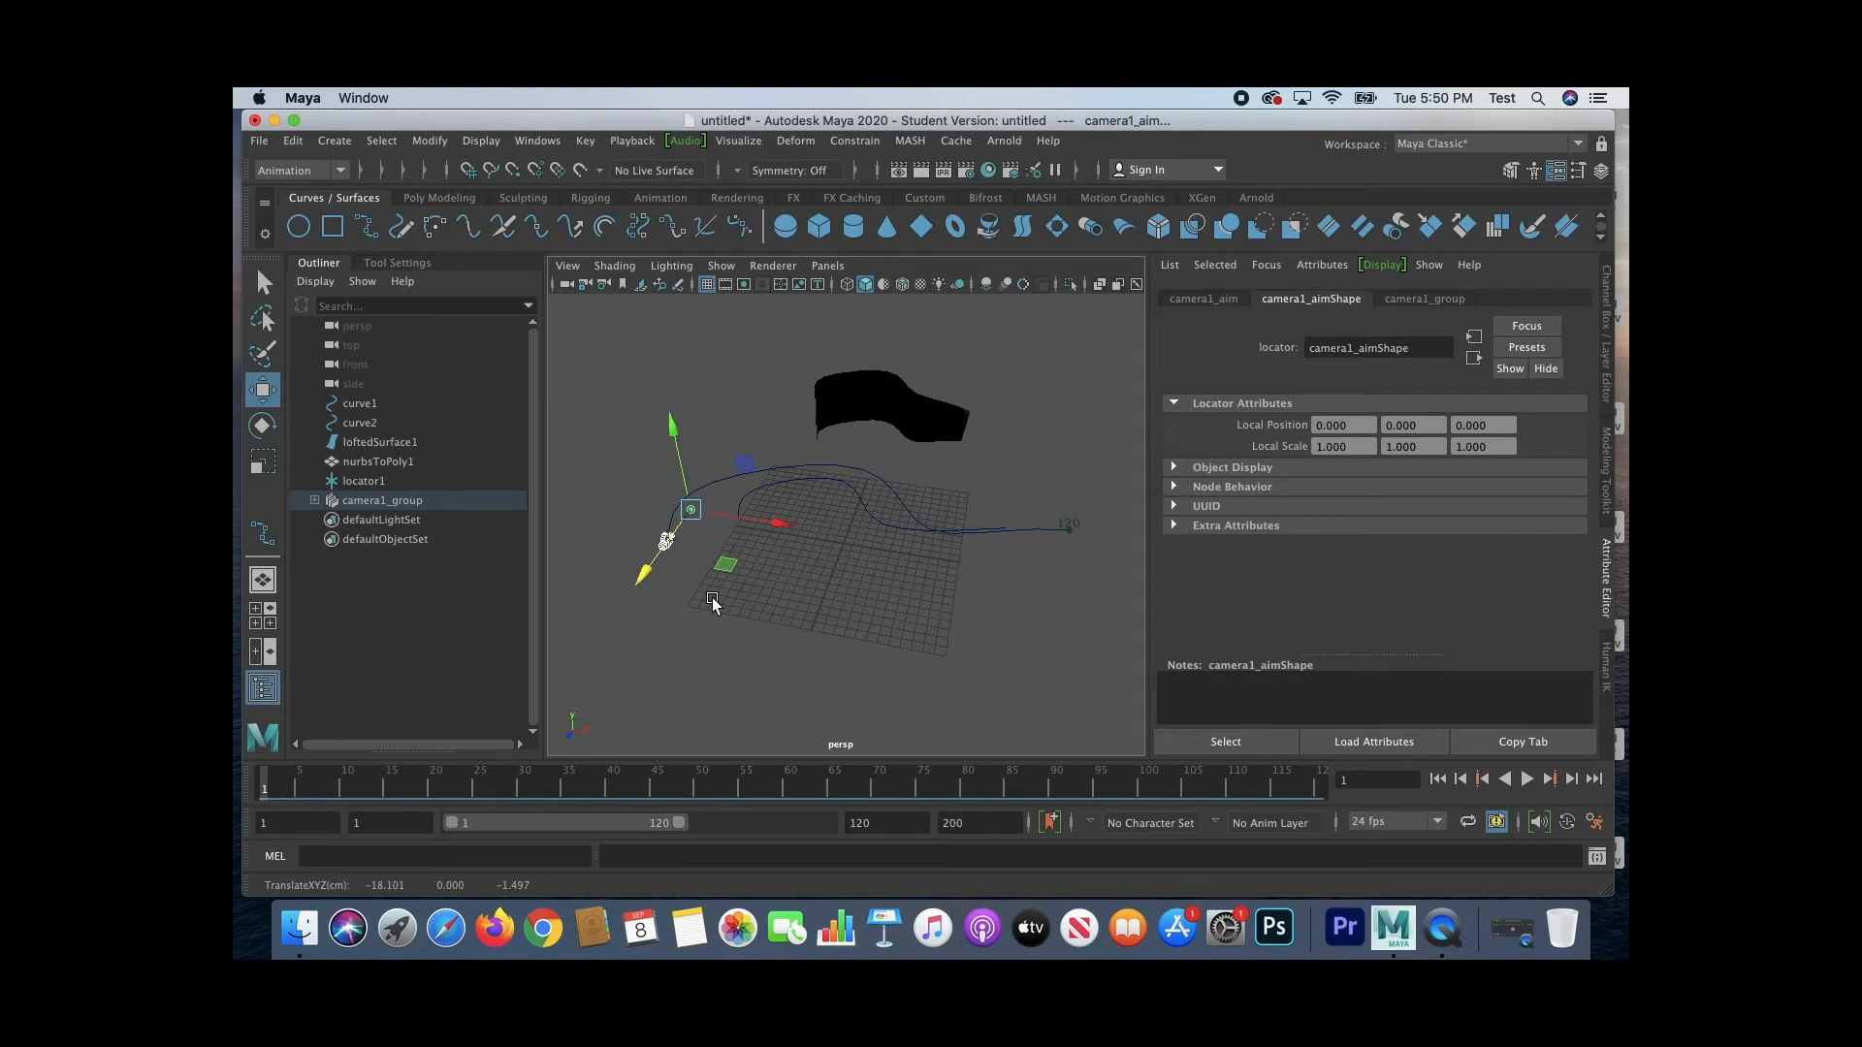
key(f)
mouse_move(656, 632)
alt+mouse_down()
mouse_move(799, 581)
mouse_move(686, 611)
alt+mouse_up()
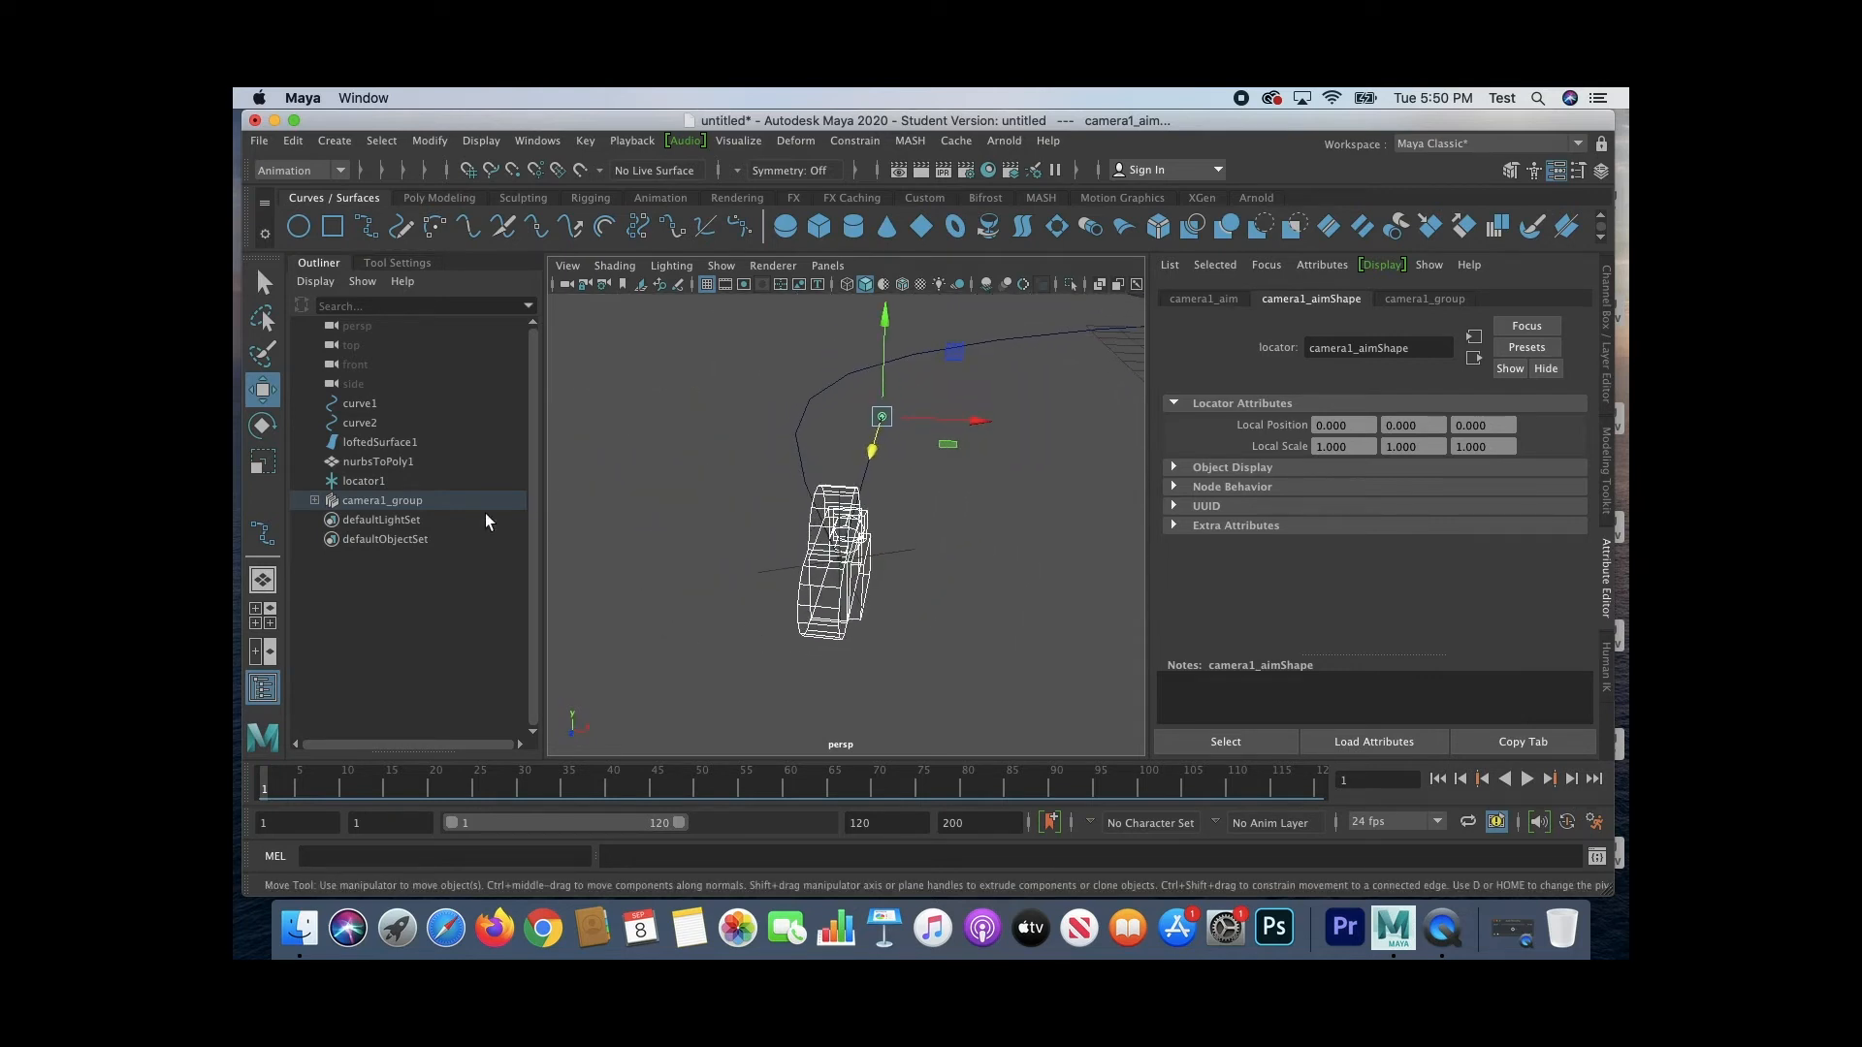
Step: Parent camera1_group under locator1 and expand the locator to show its child
click(343, 503)
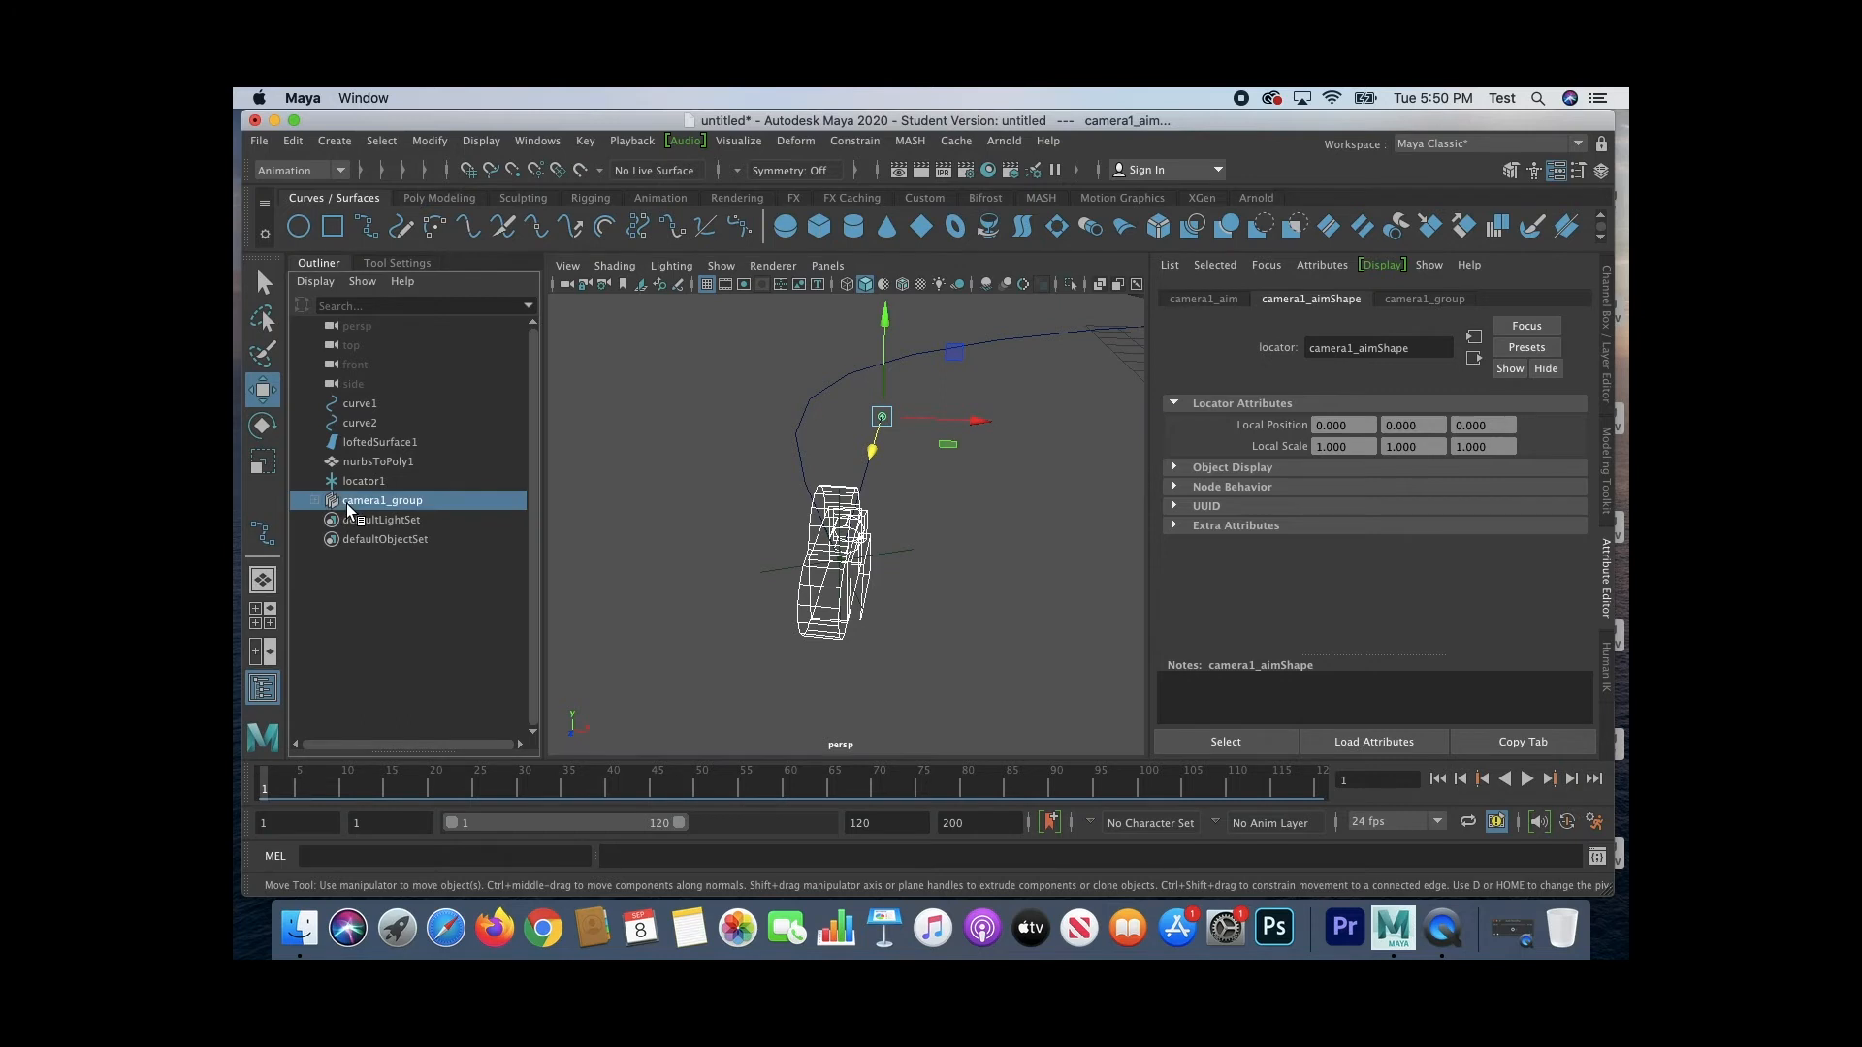
double_click(364, 501)
drag(364, 501, 384, 481)
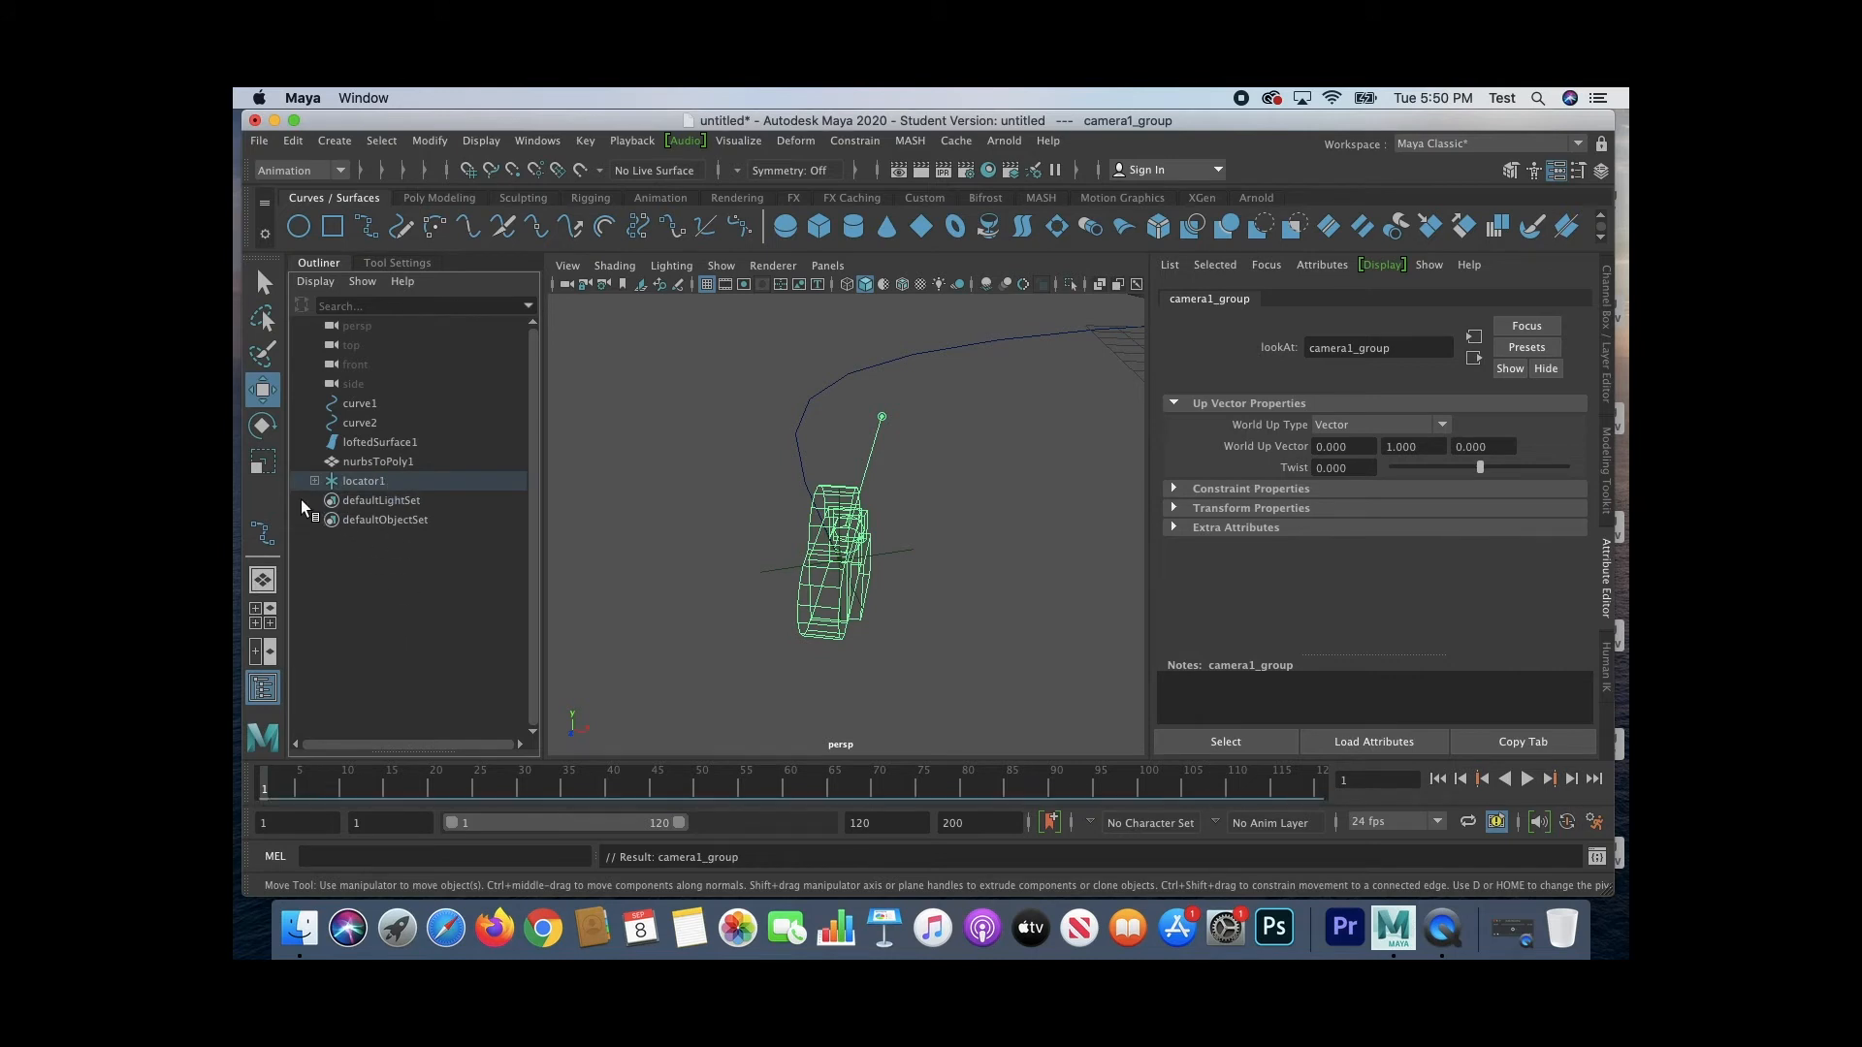
click(315, 481)
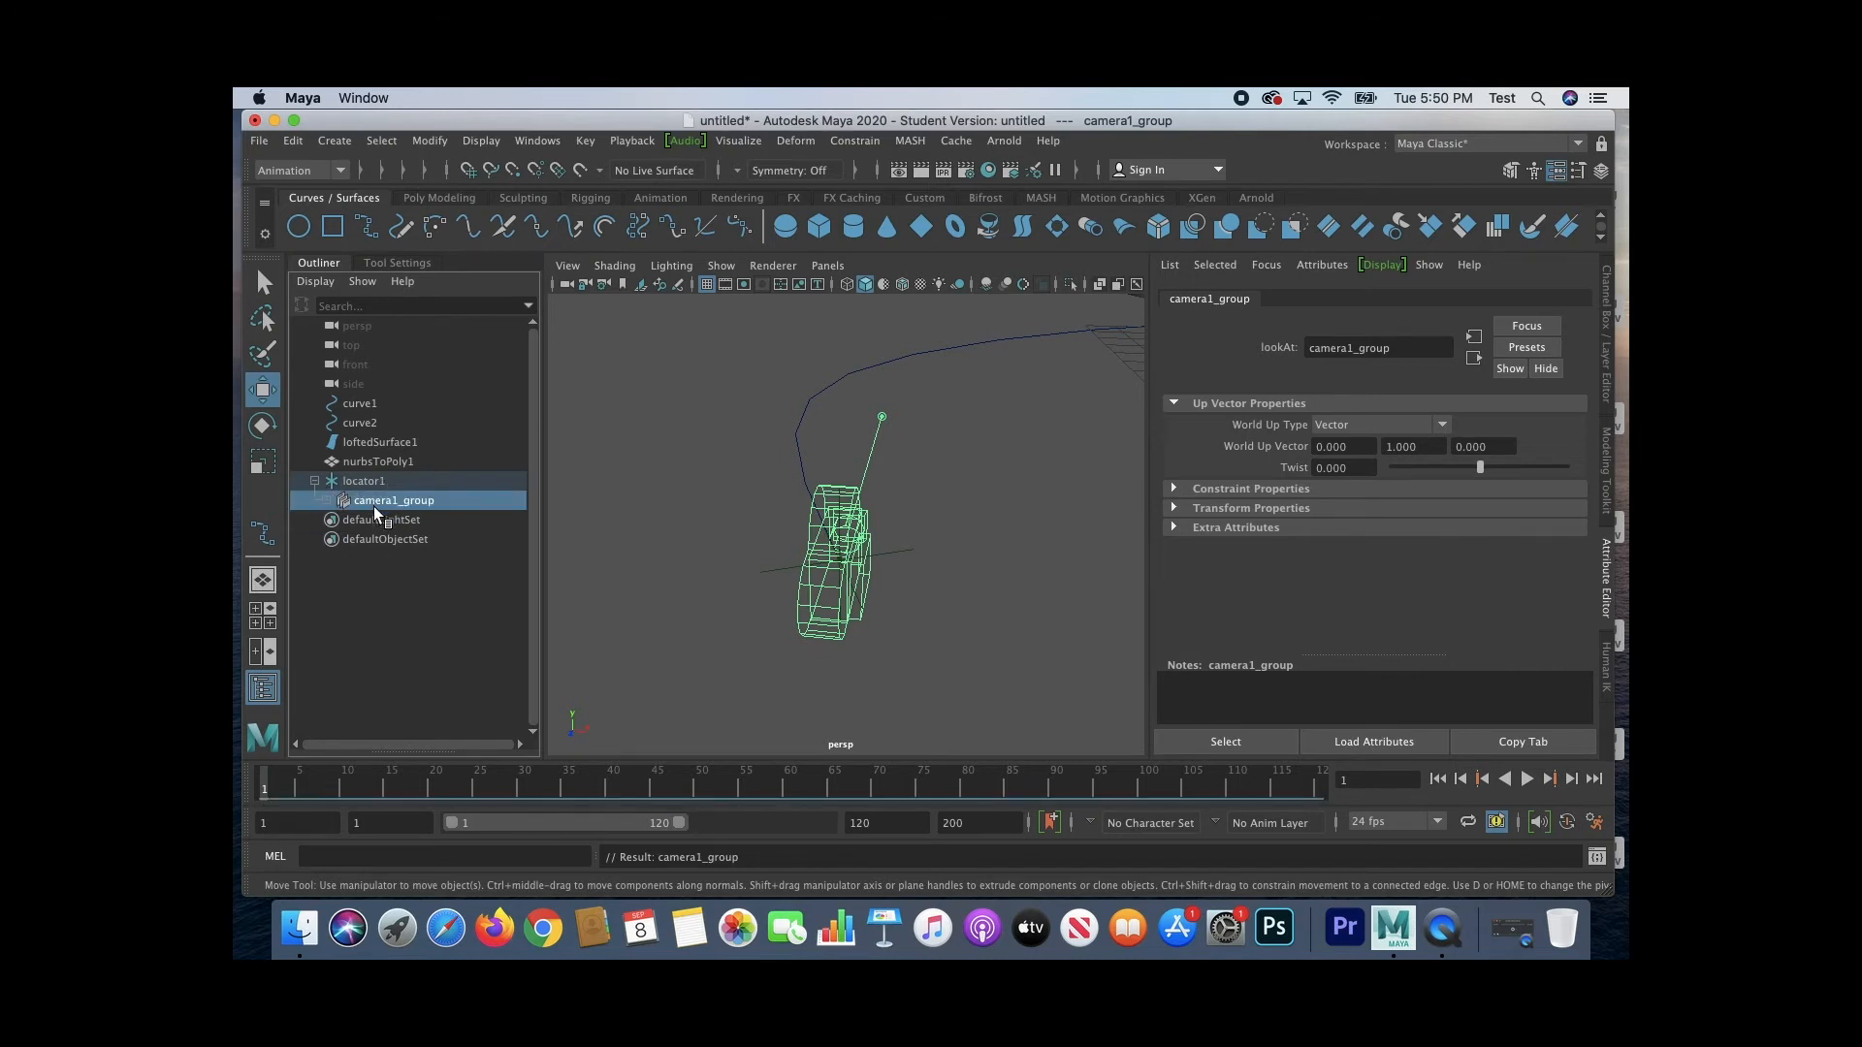
click(372, 483)
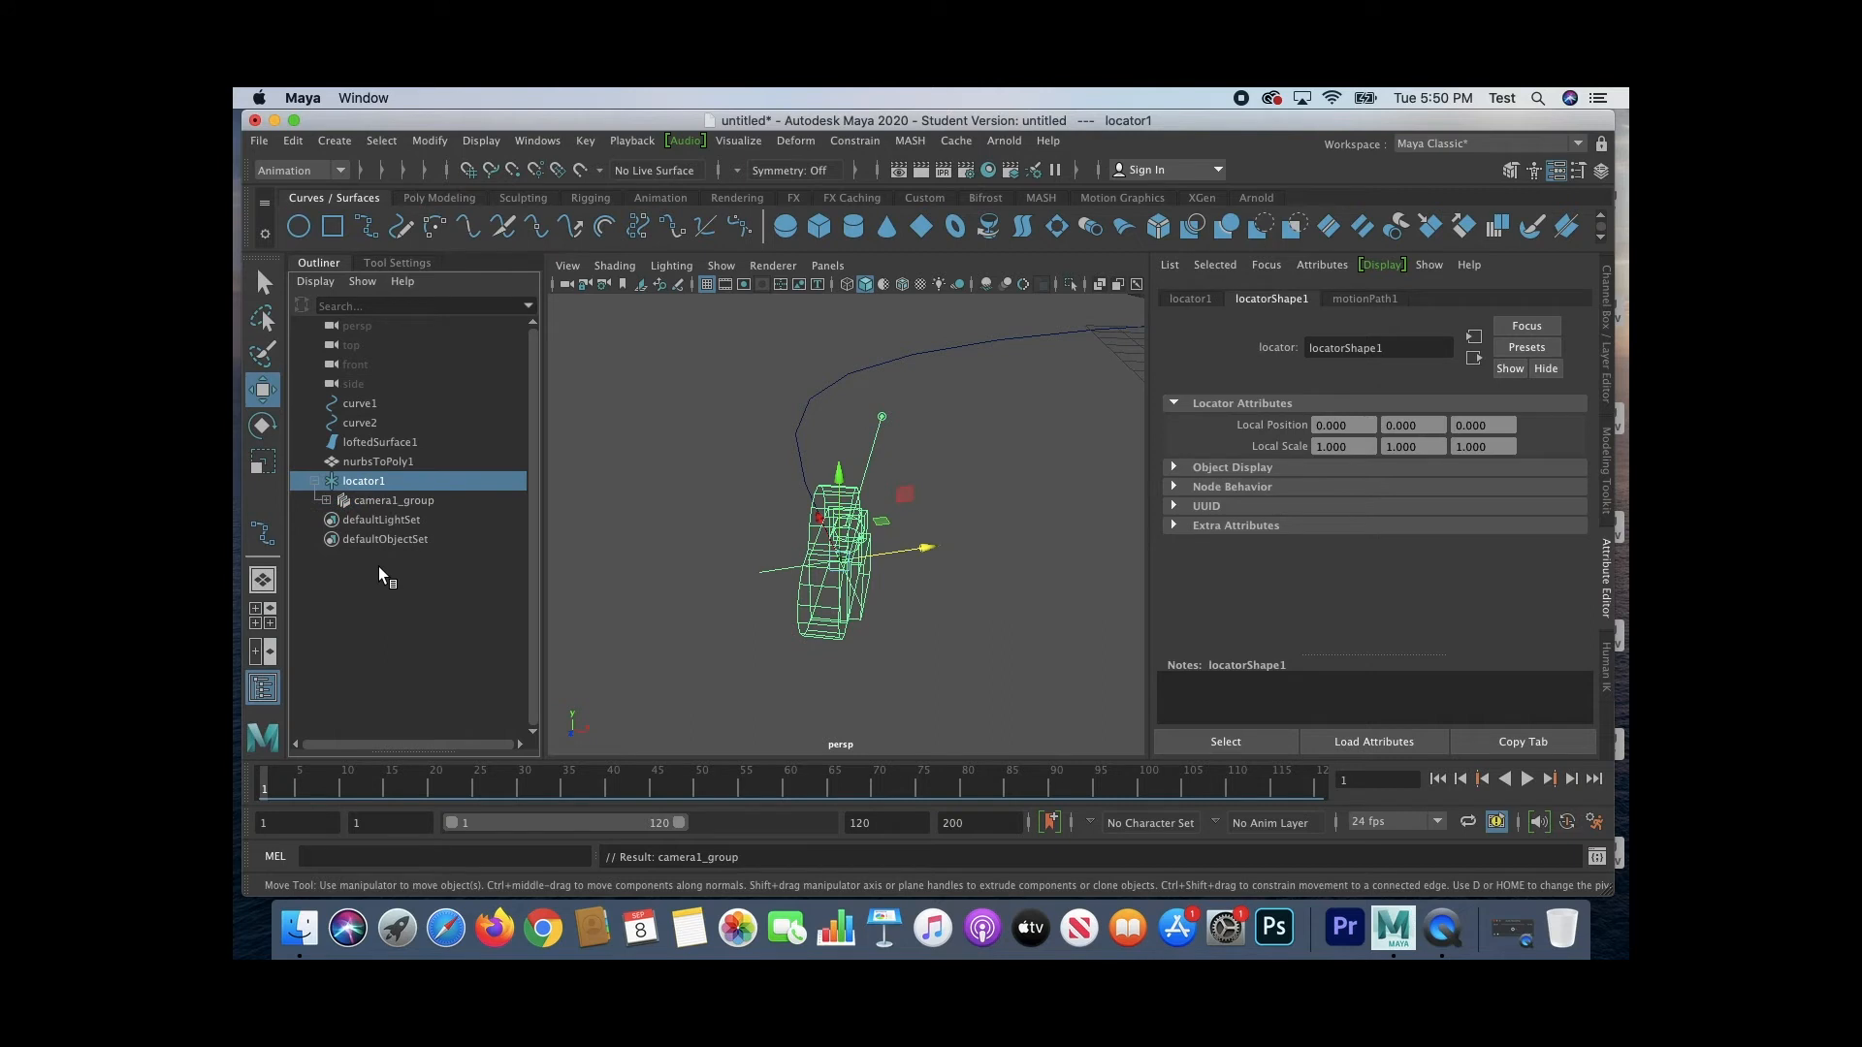
Step: Look up the Parent command among the hierarchy operations and check camera1_group under locator1
click(292, 142)
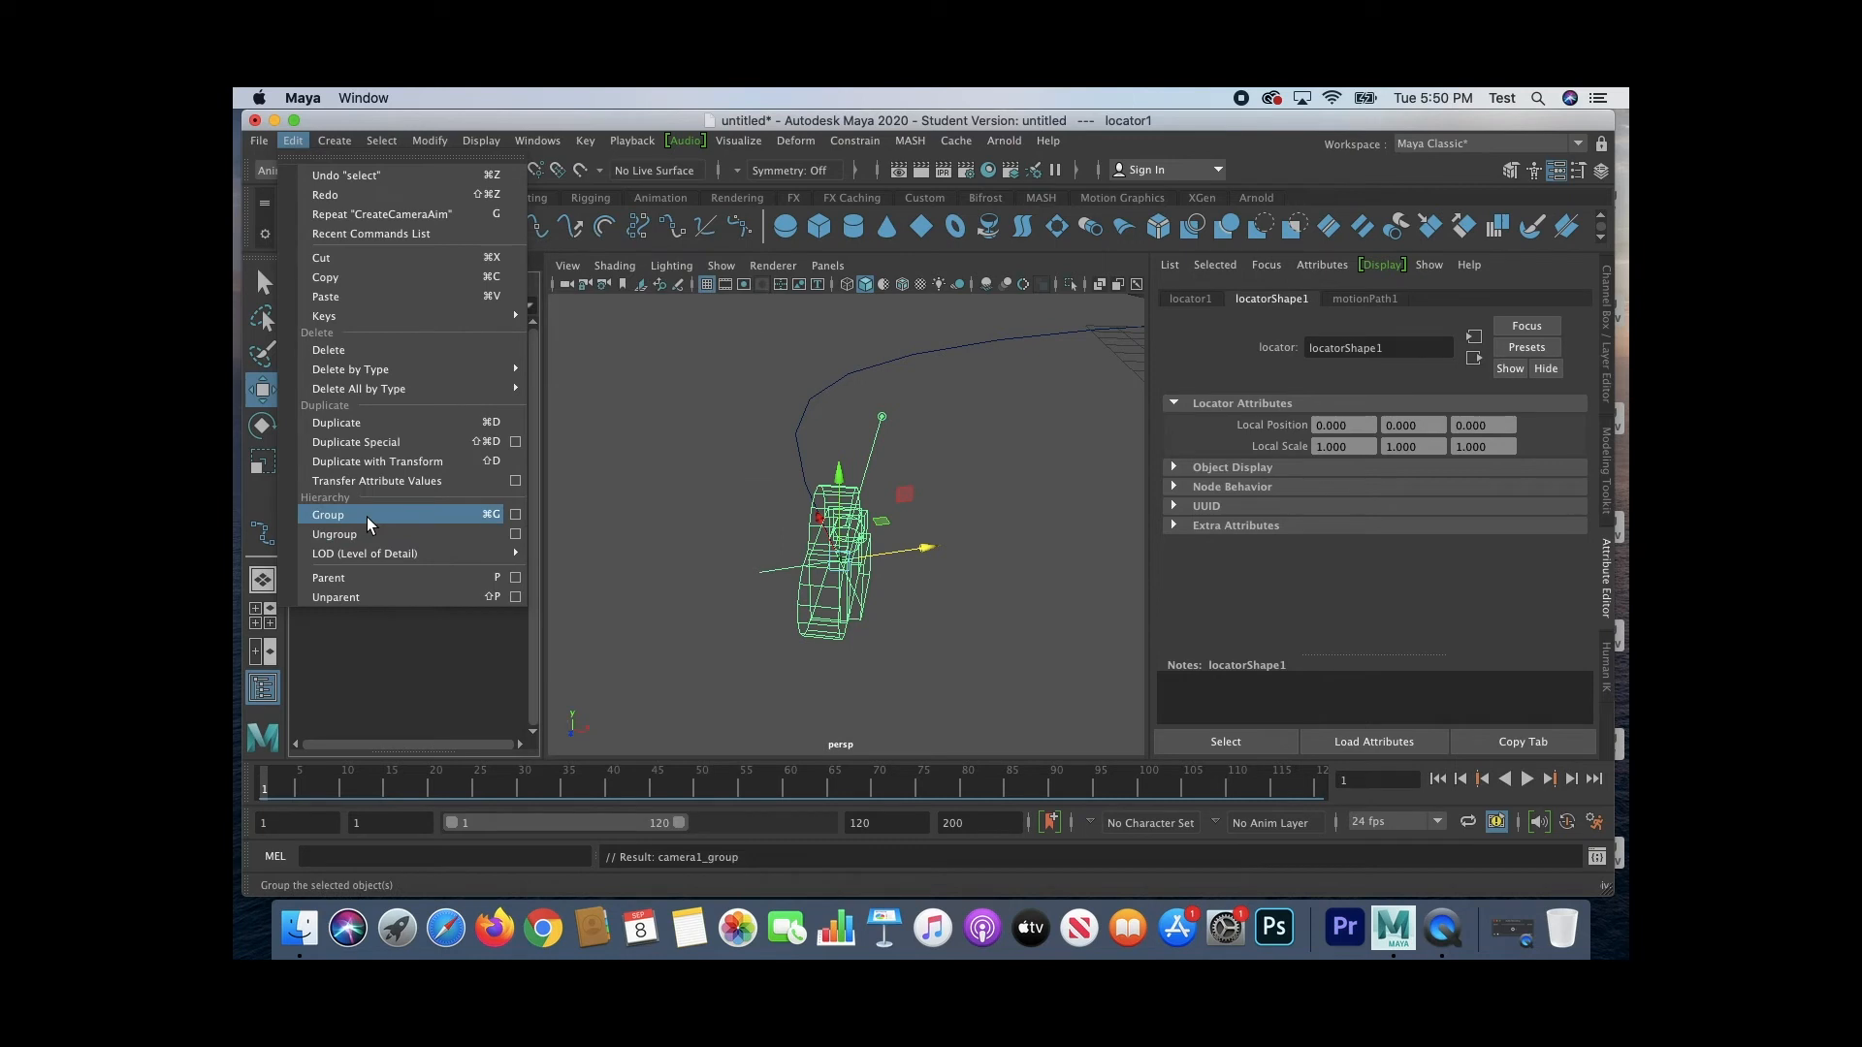
click(296, 145)
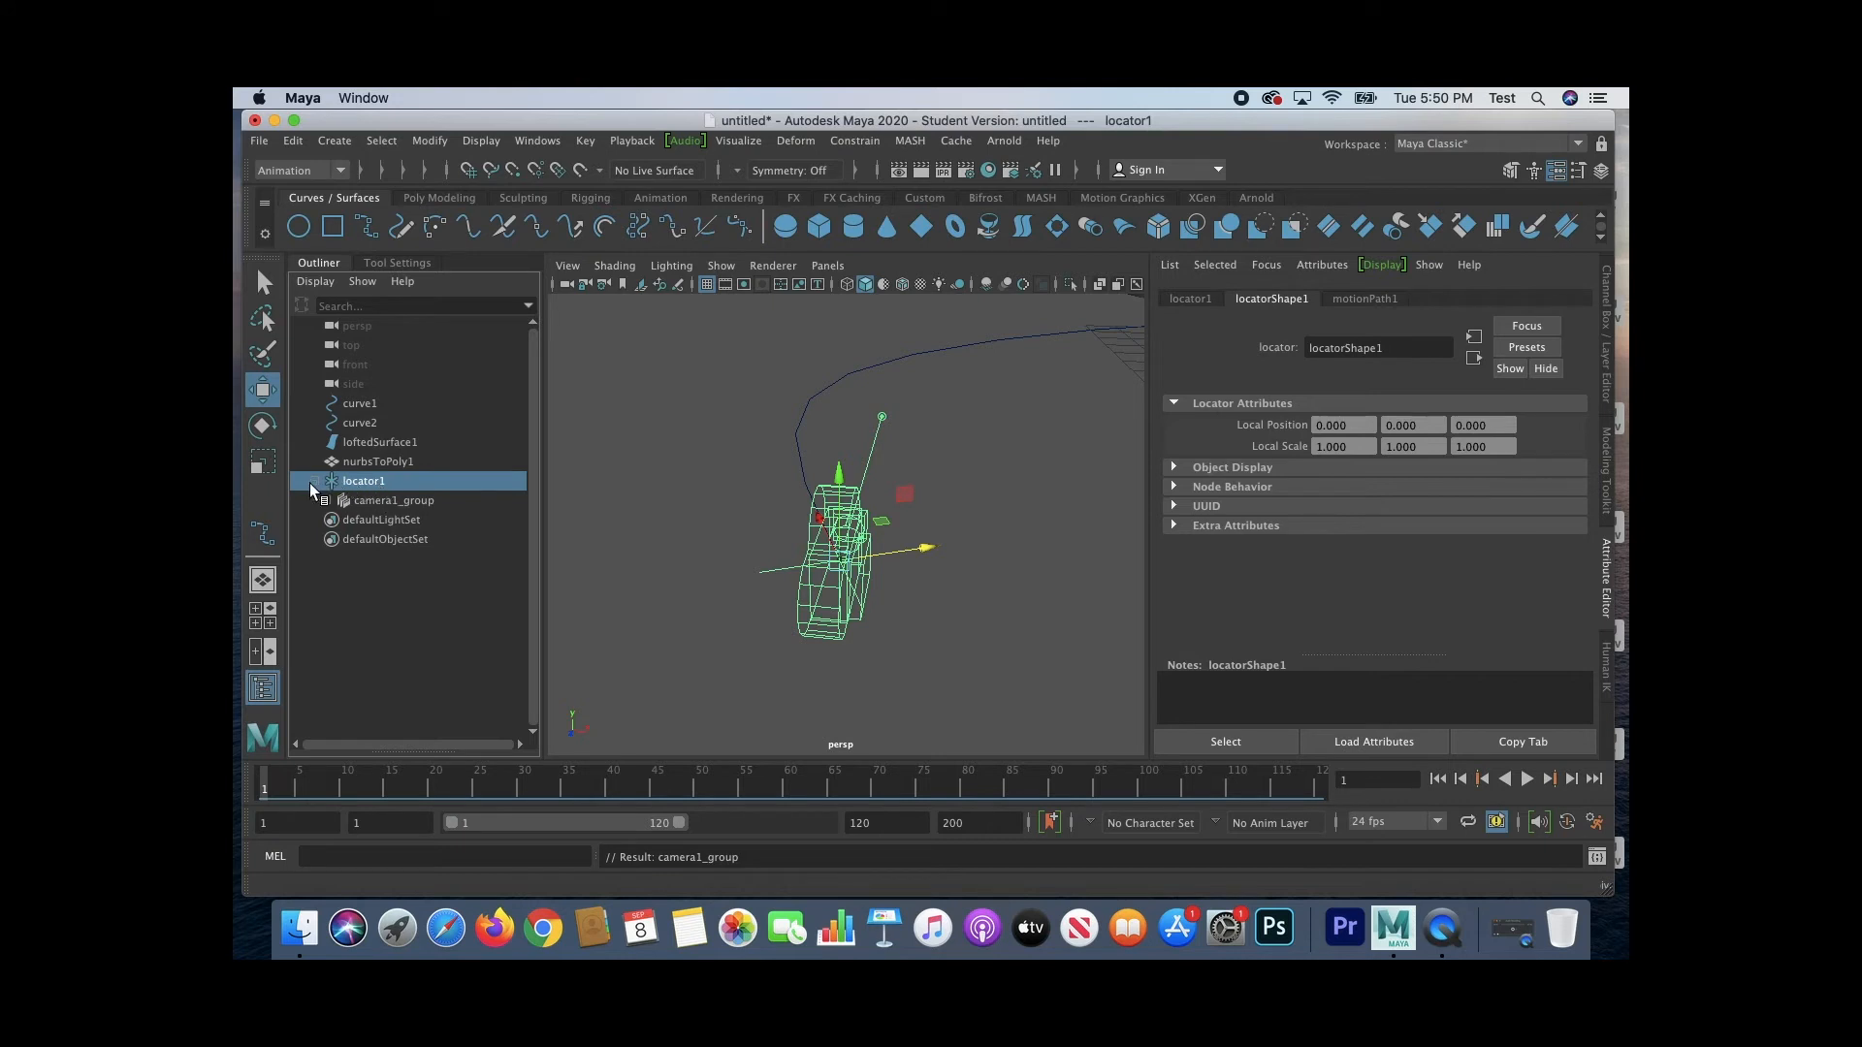
click(415, 500)
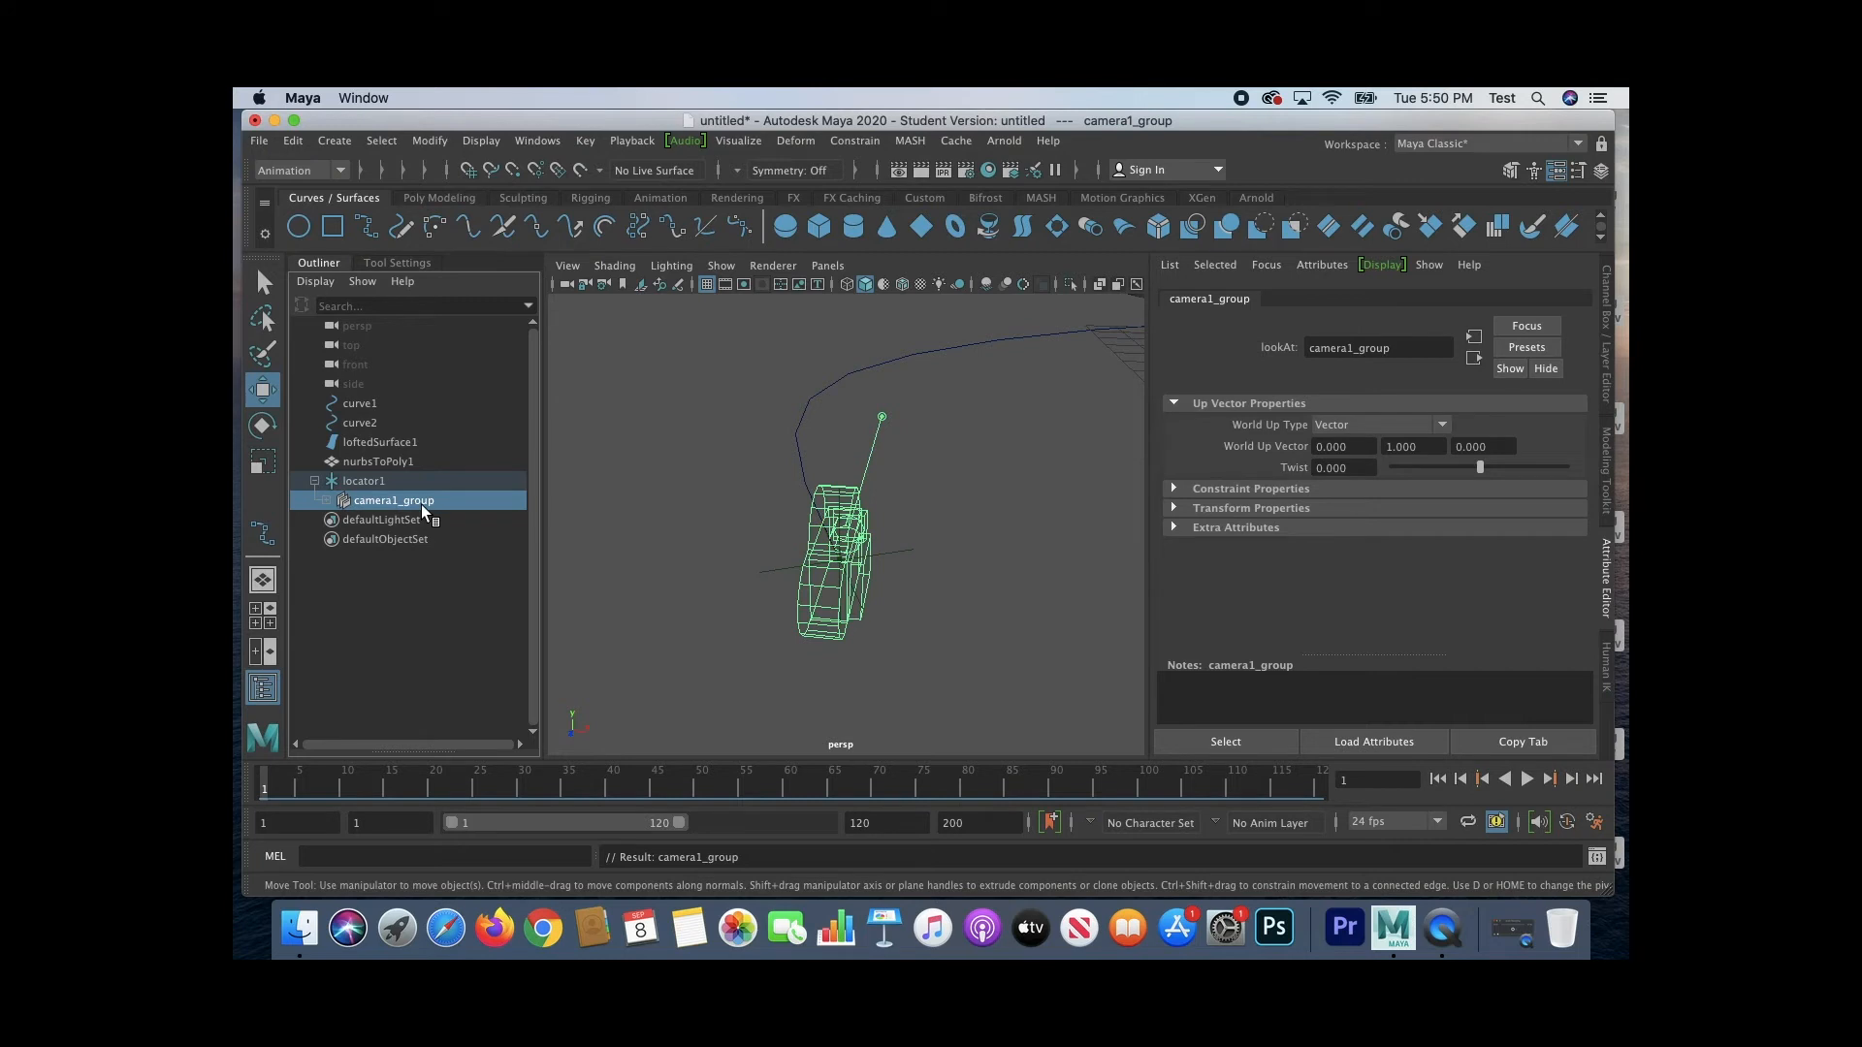
Step: Play the animation with the whole path in view to check that the camera rides along with the locator
click(715, 615)
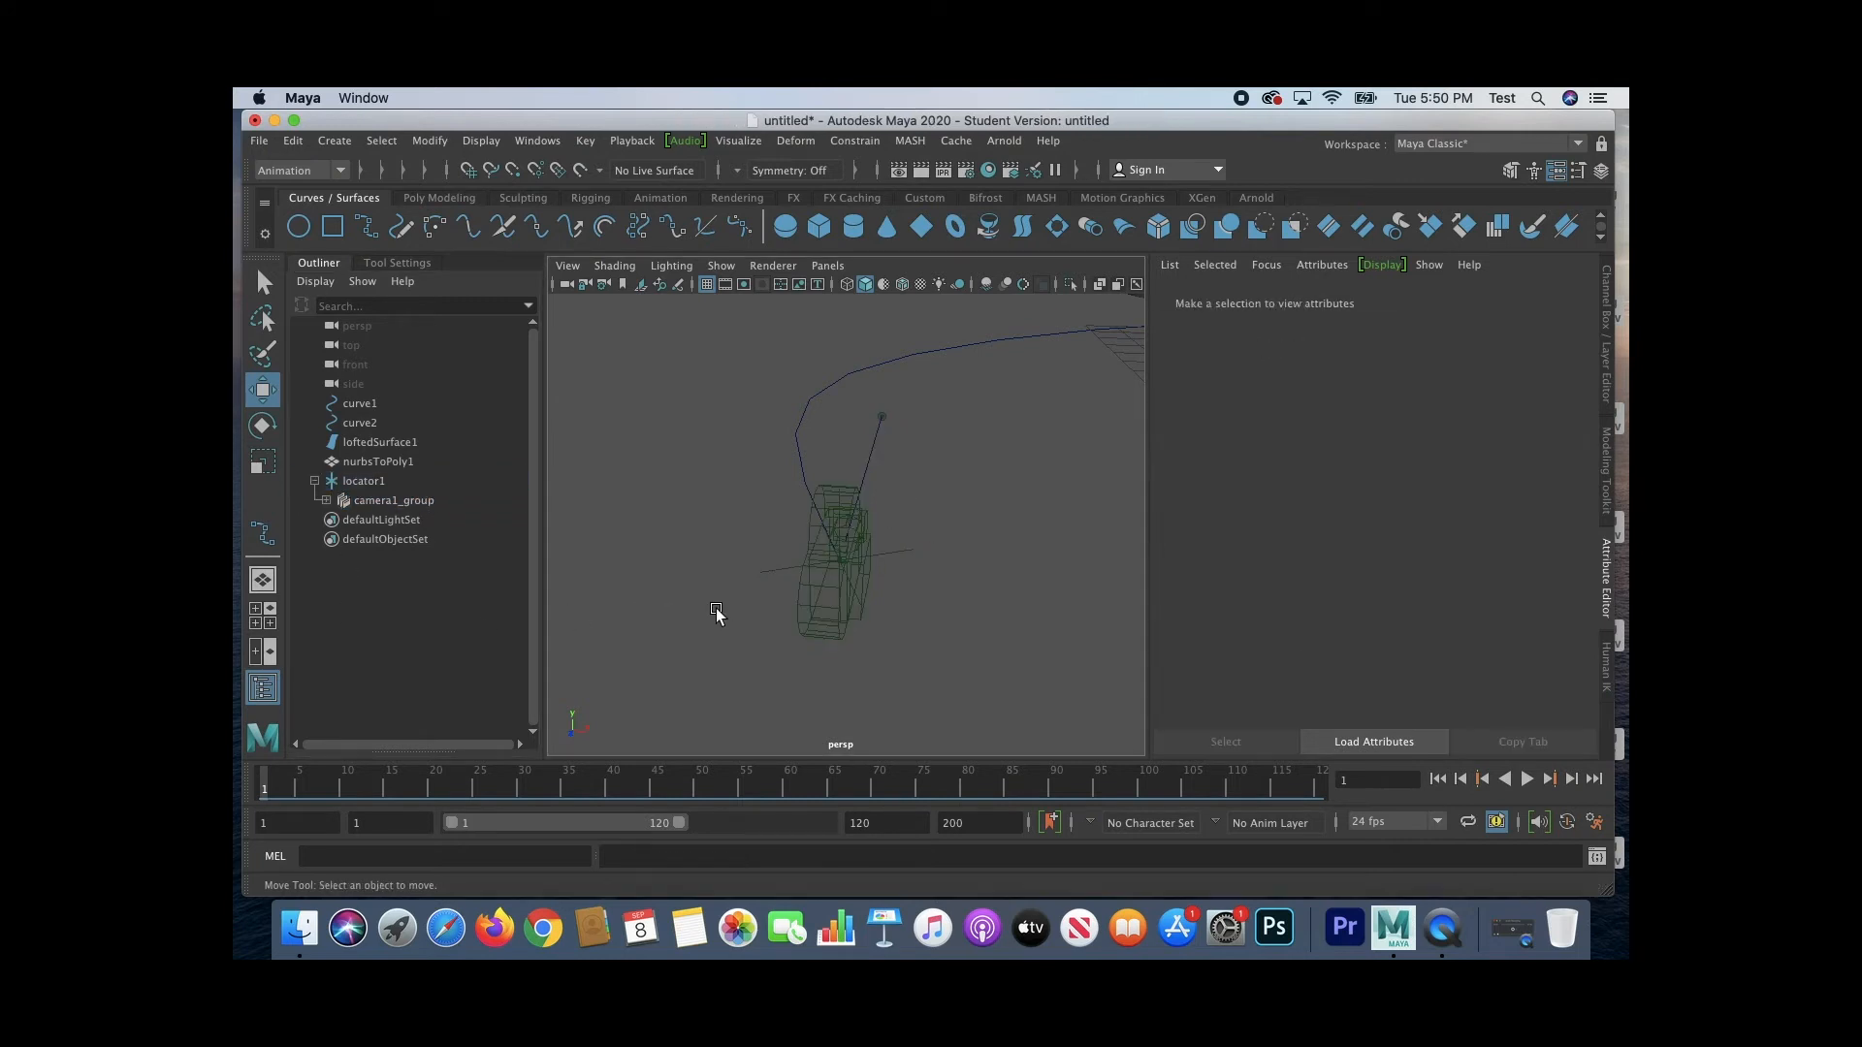
scroll(719, 610, down, 3)
mouse_move(719, 609)
alt+mouse_down()
mouse_move(1048, 585)
mouse_move(882, 553)
mouse_move(737, 592)
alt+mouse_up()
click(1527, 778)
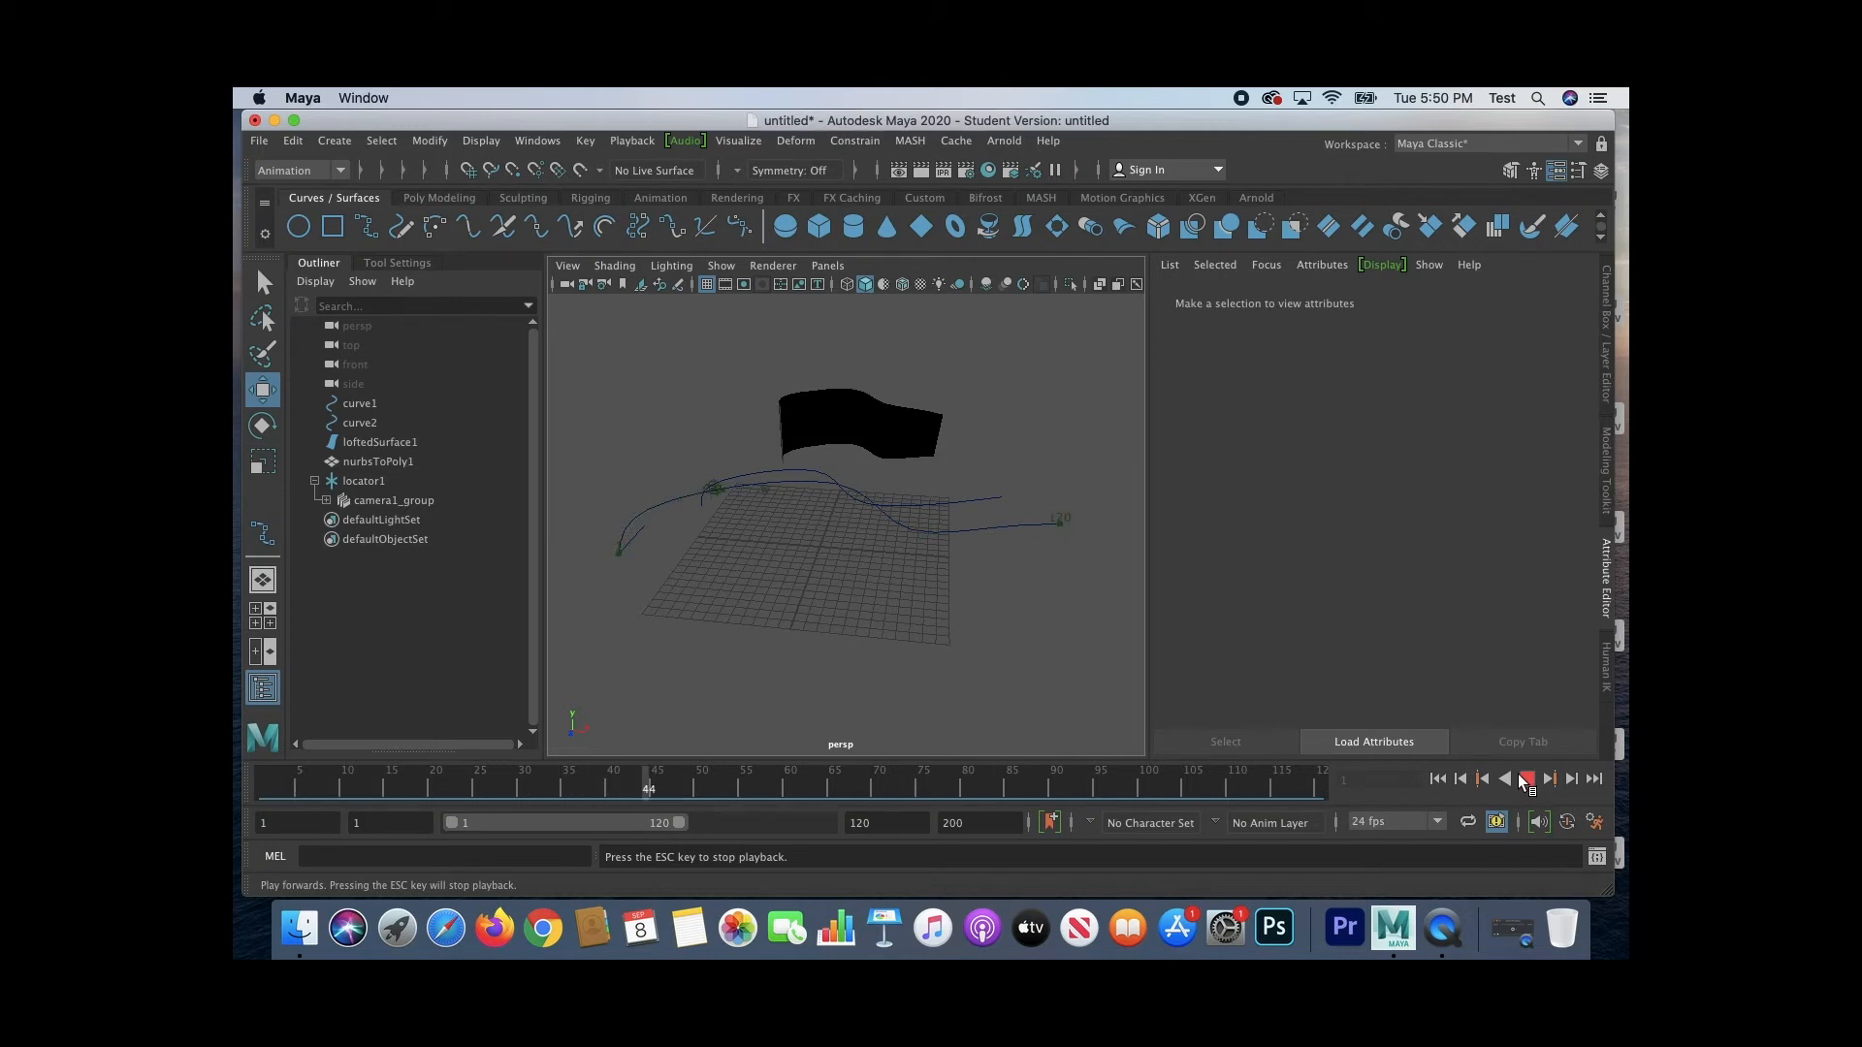
click(1525, 779)
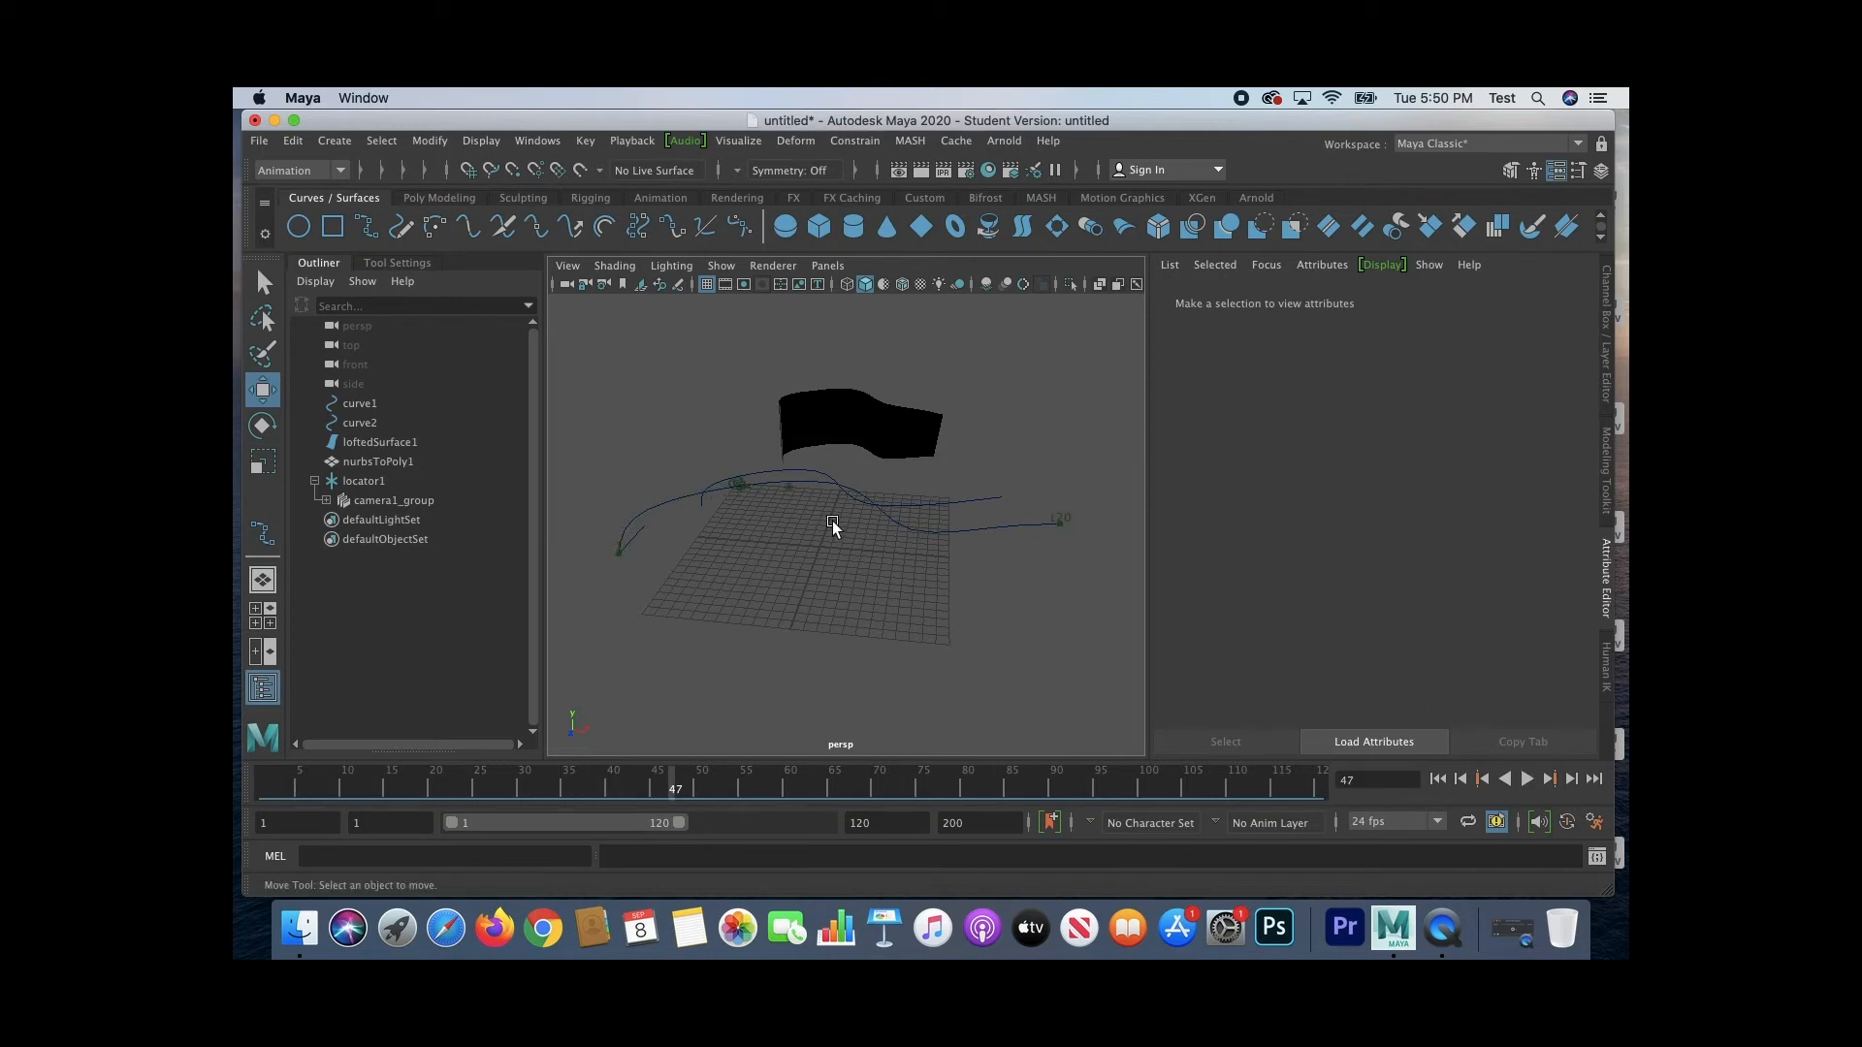
Step: Compare the attributes of camera1_group and locator1, including the locator's animated transform values
click(392, 499)
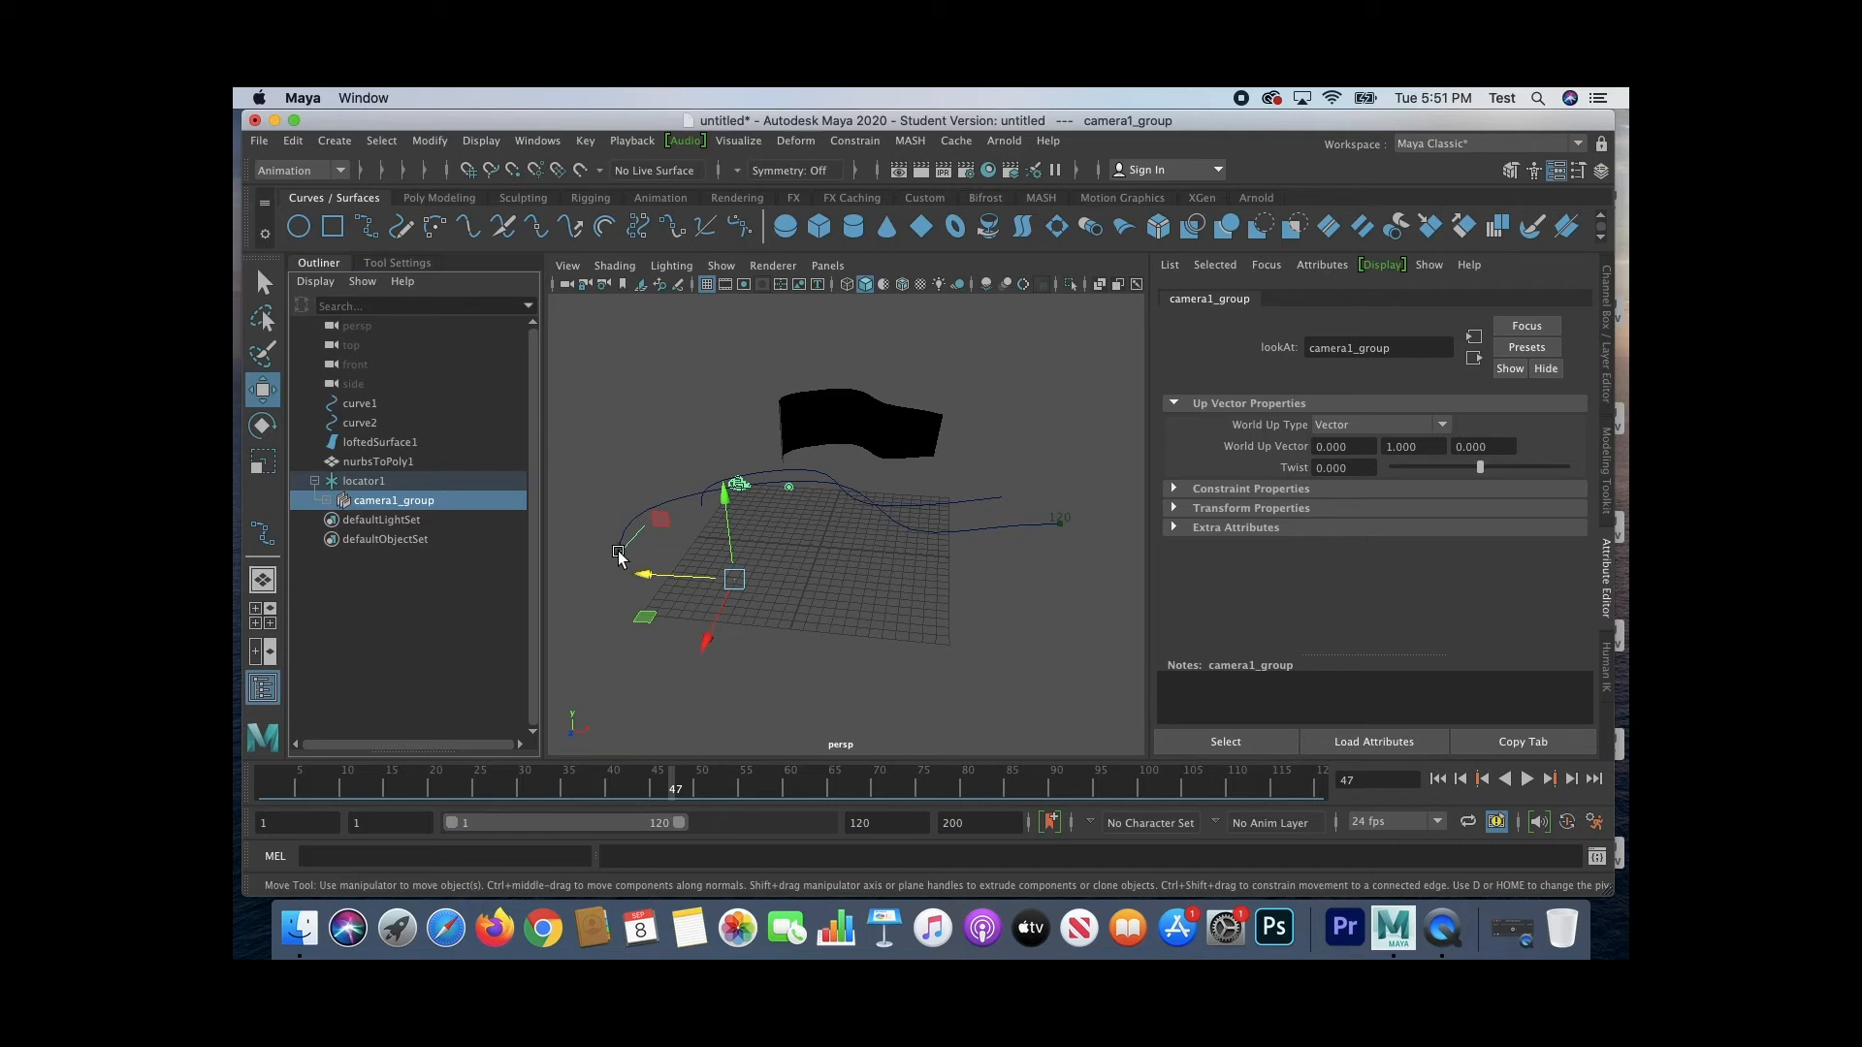
click(386, 481)
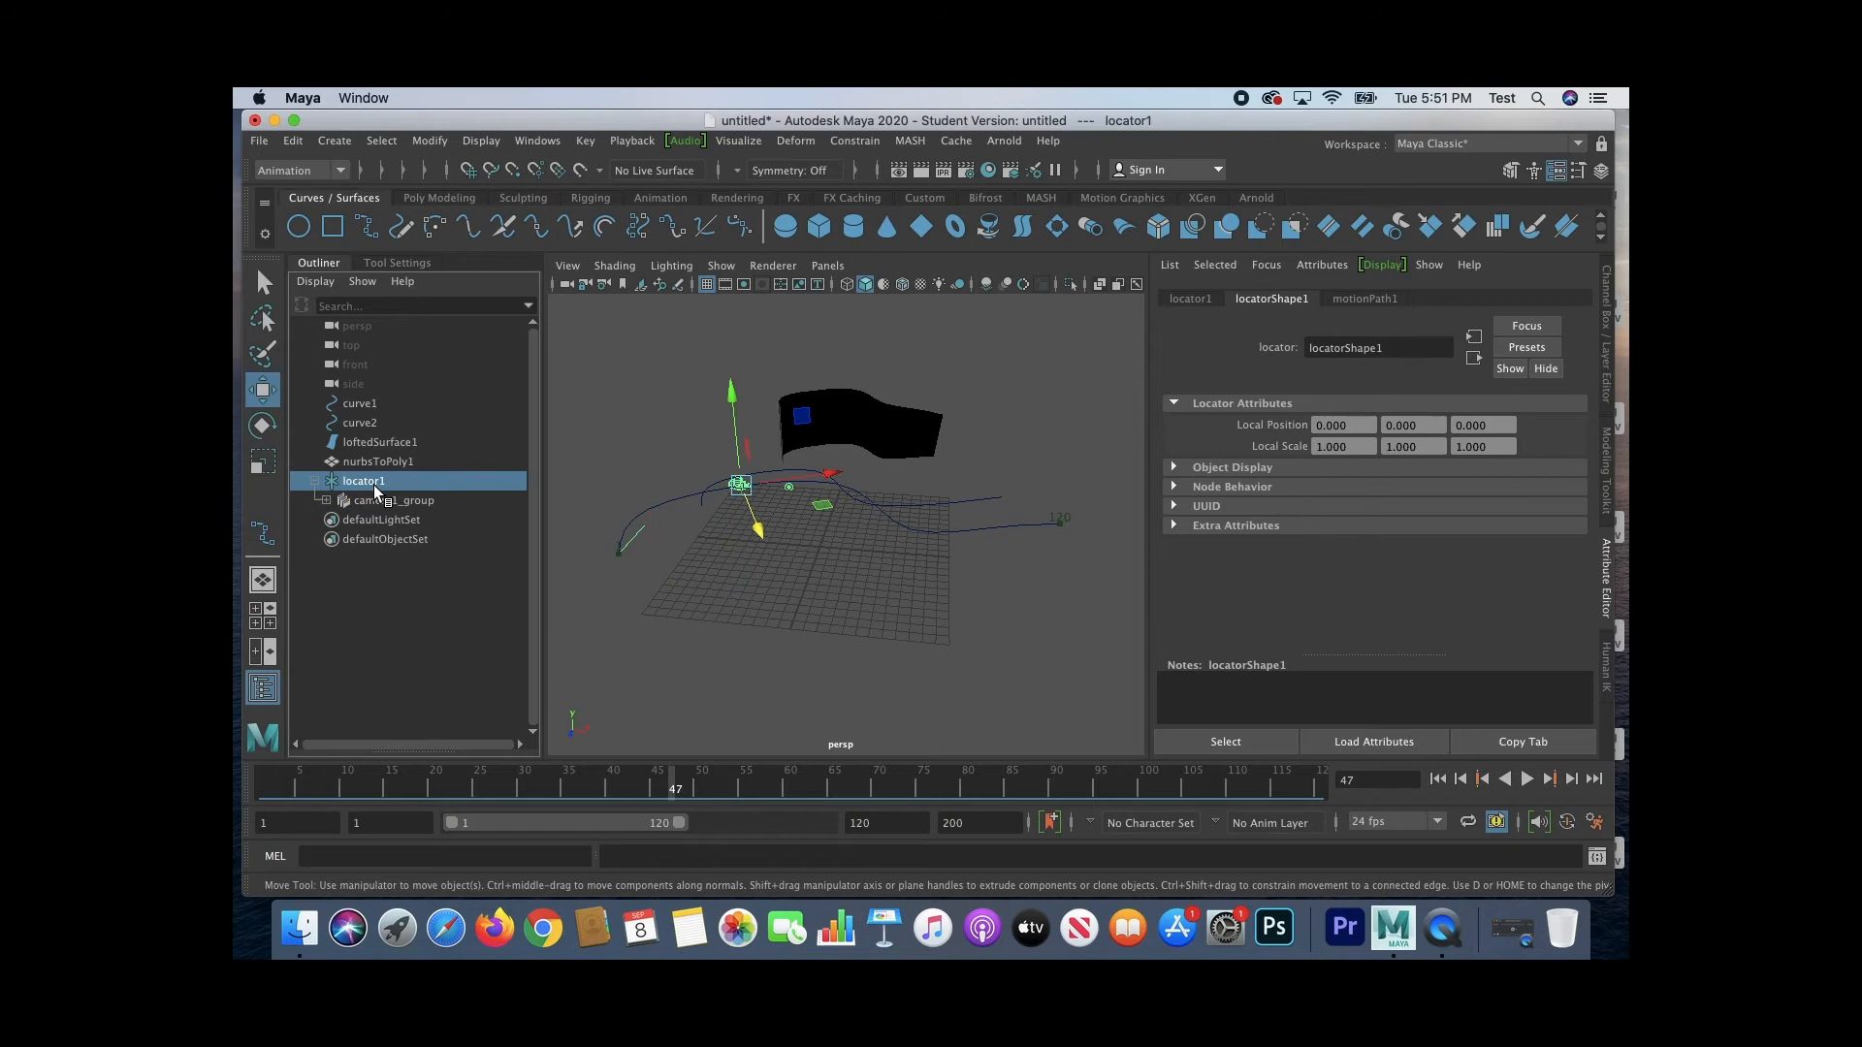
click(1605, 549)
click(1608, 558)
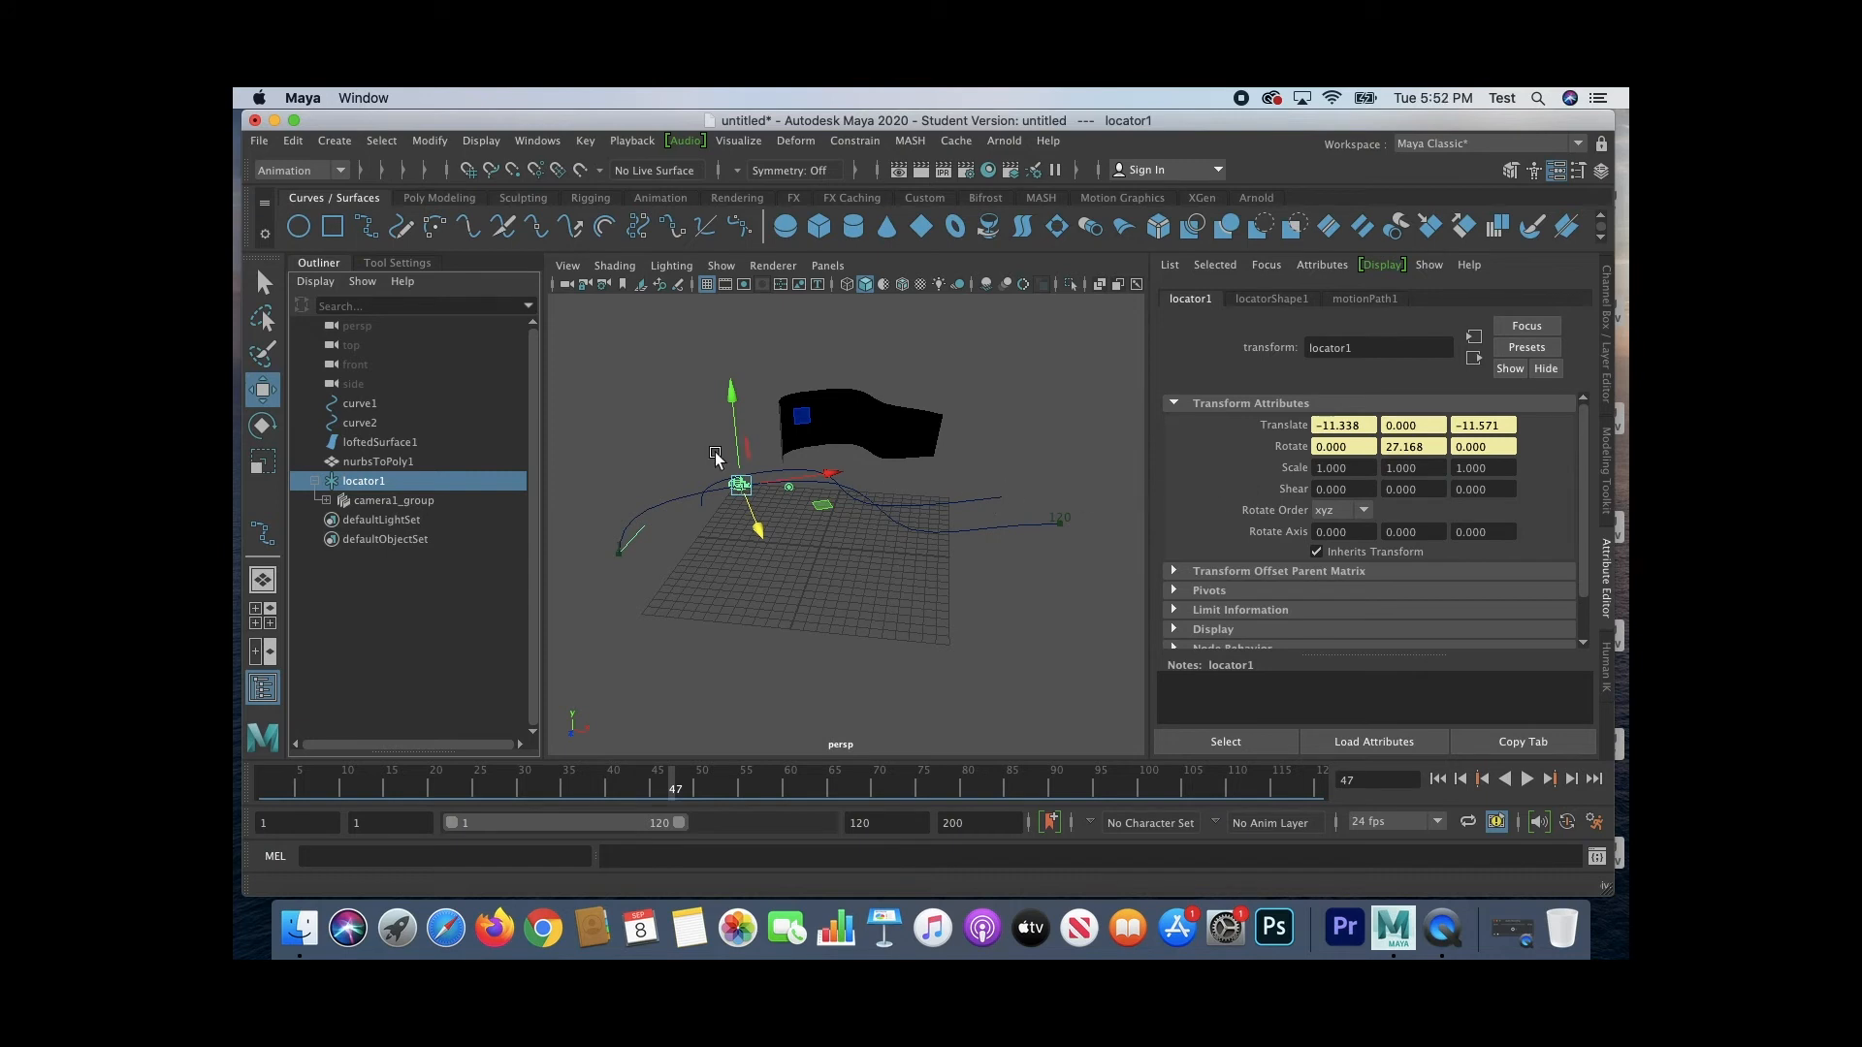
click(393, 501)
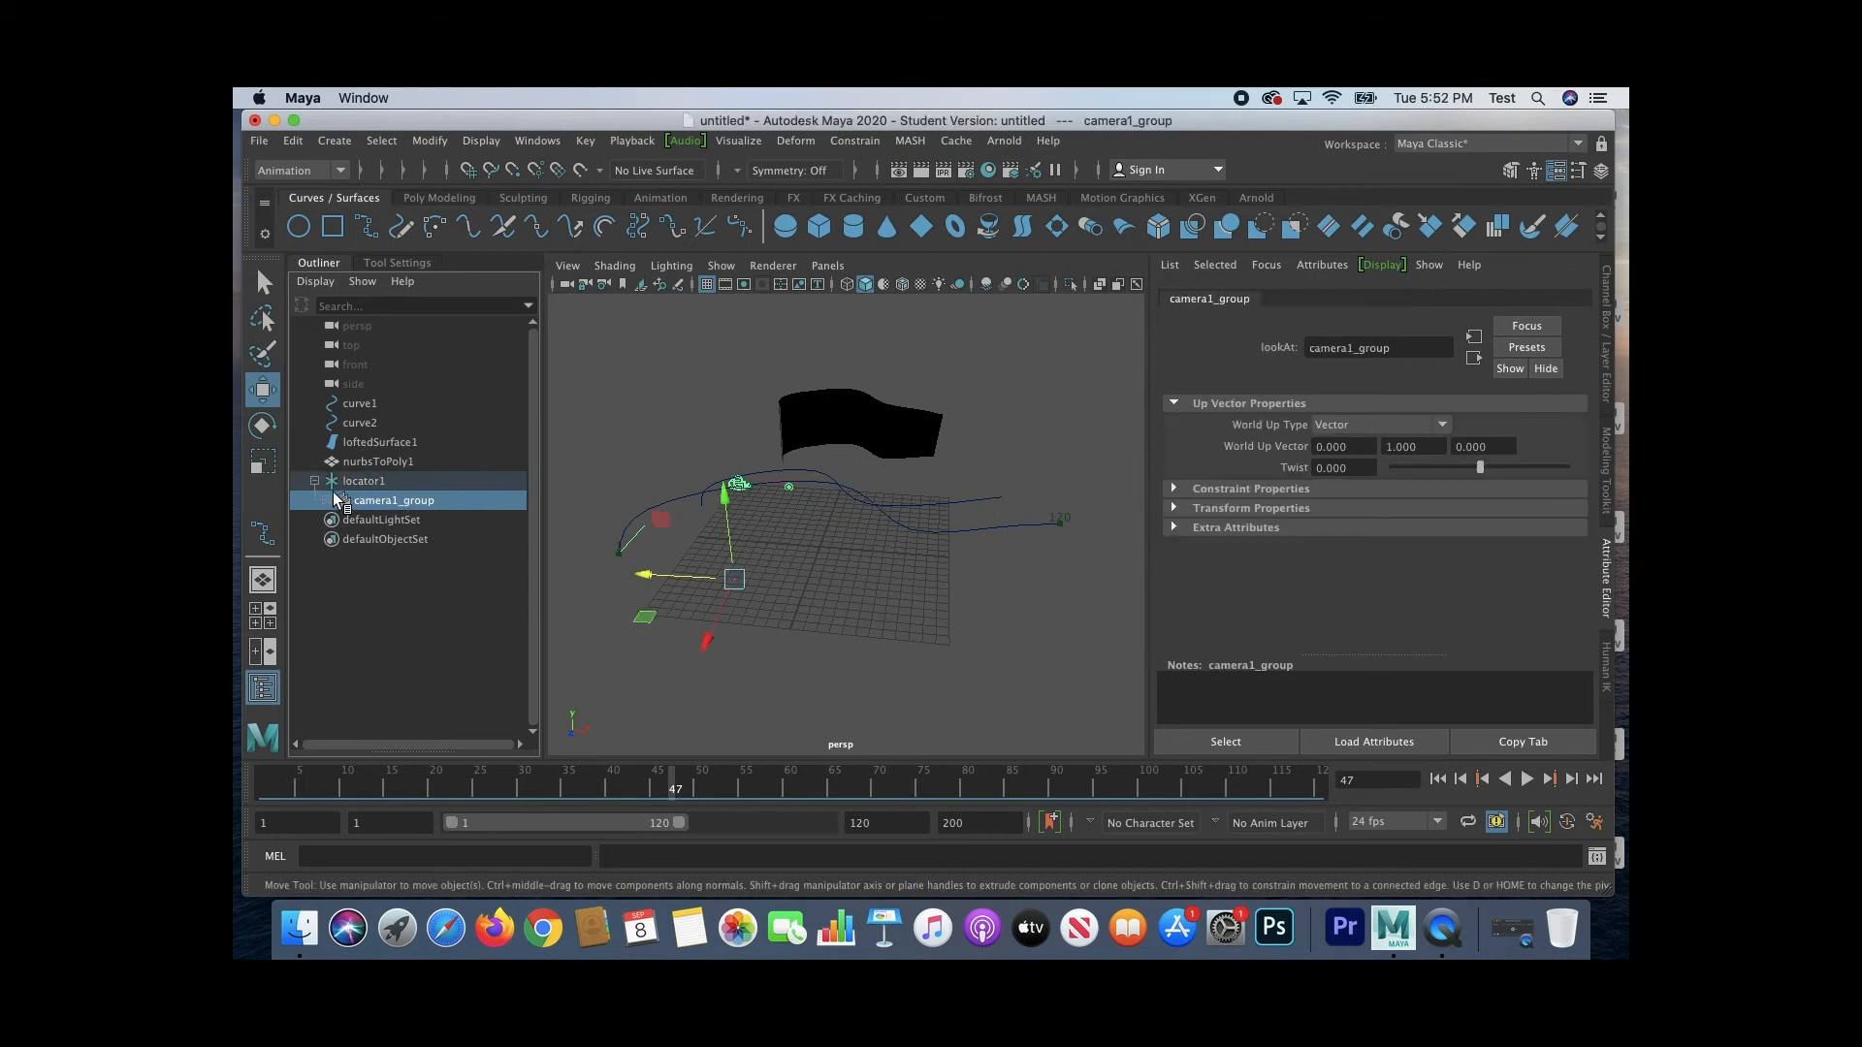
Step: Look up the Camera and Aim command among the camera types and expand camera1_group to show its child nodes
click(324, 141)
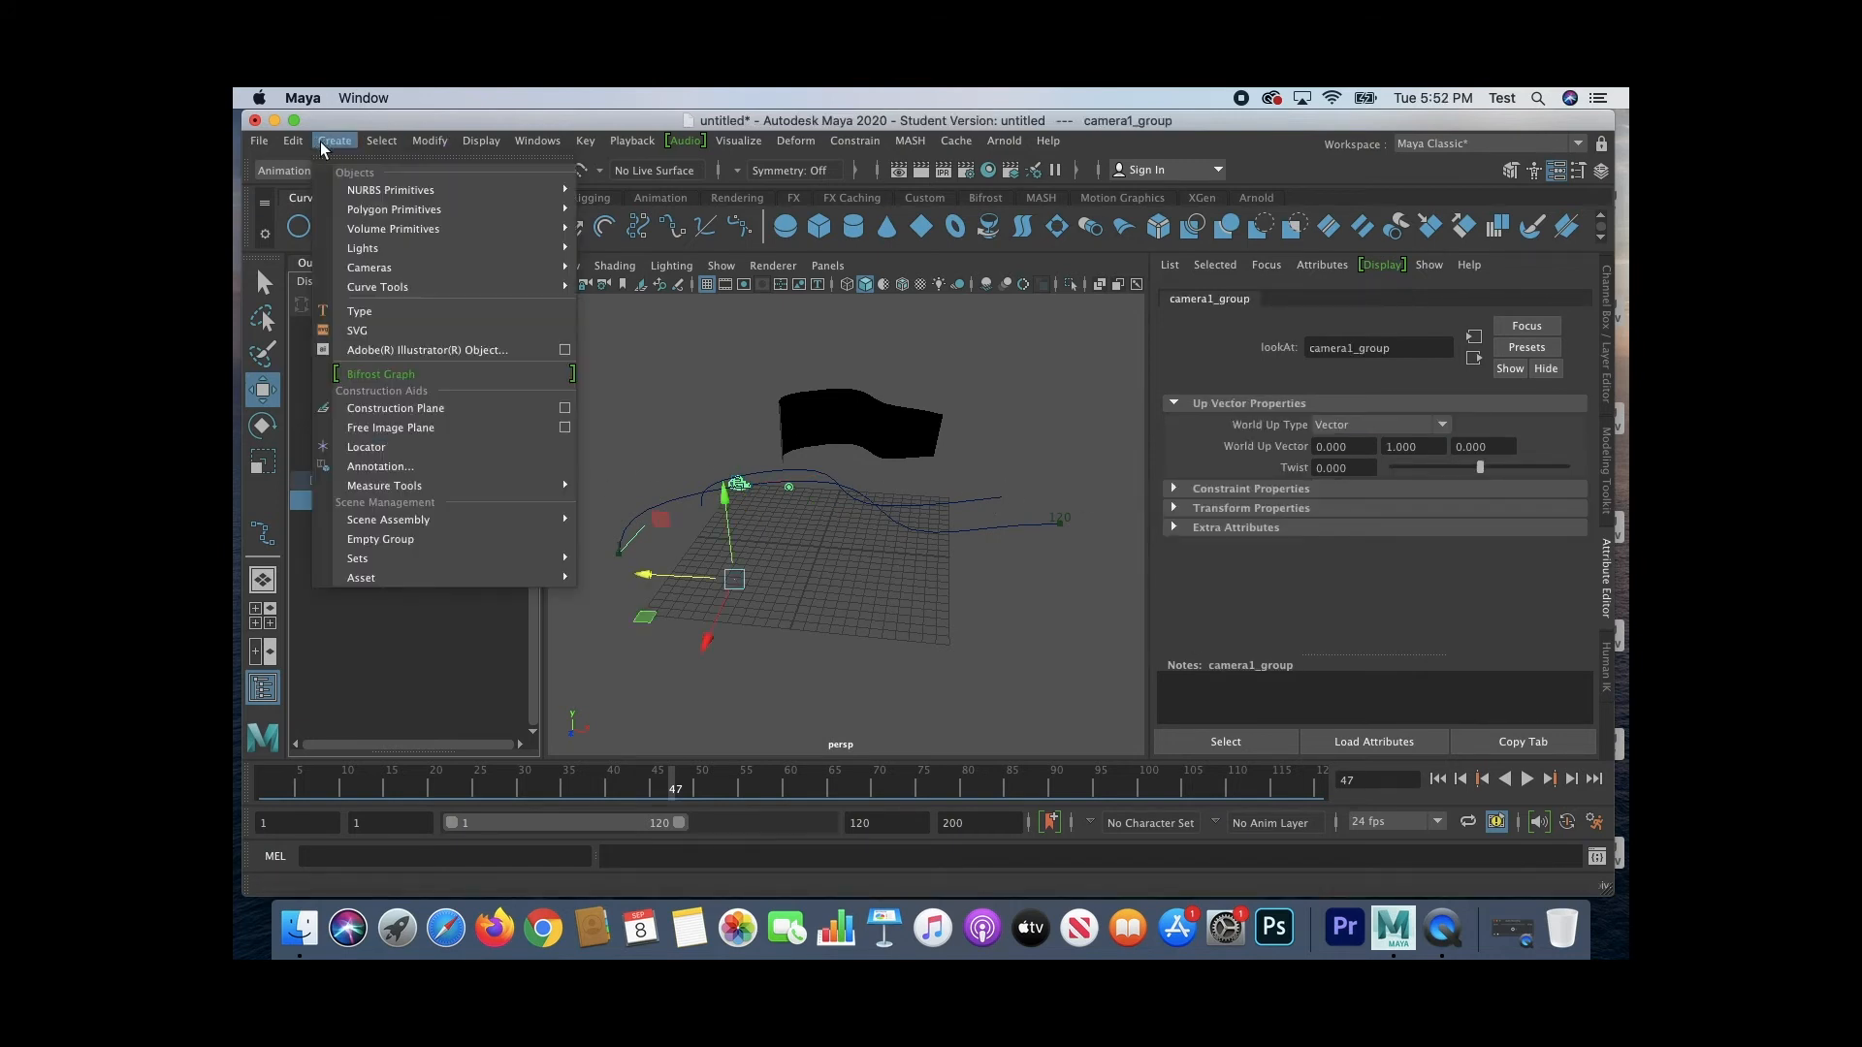
mouse_move(417, 269)
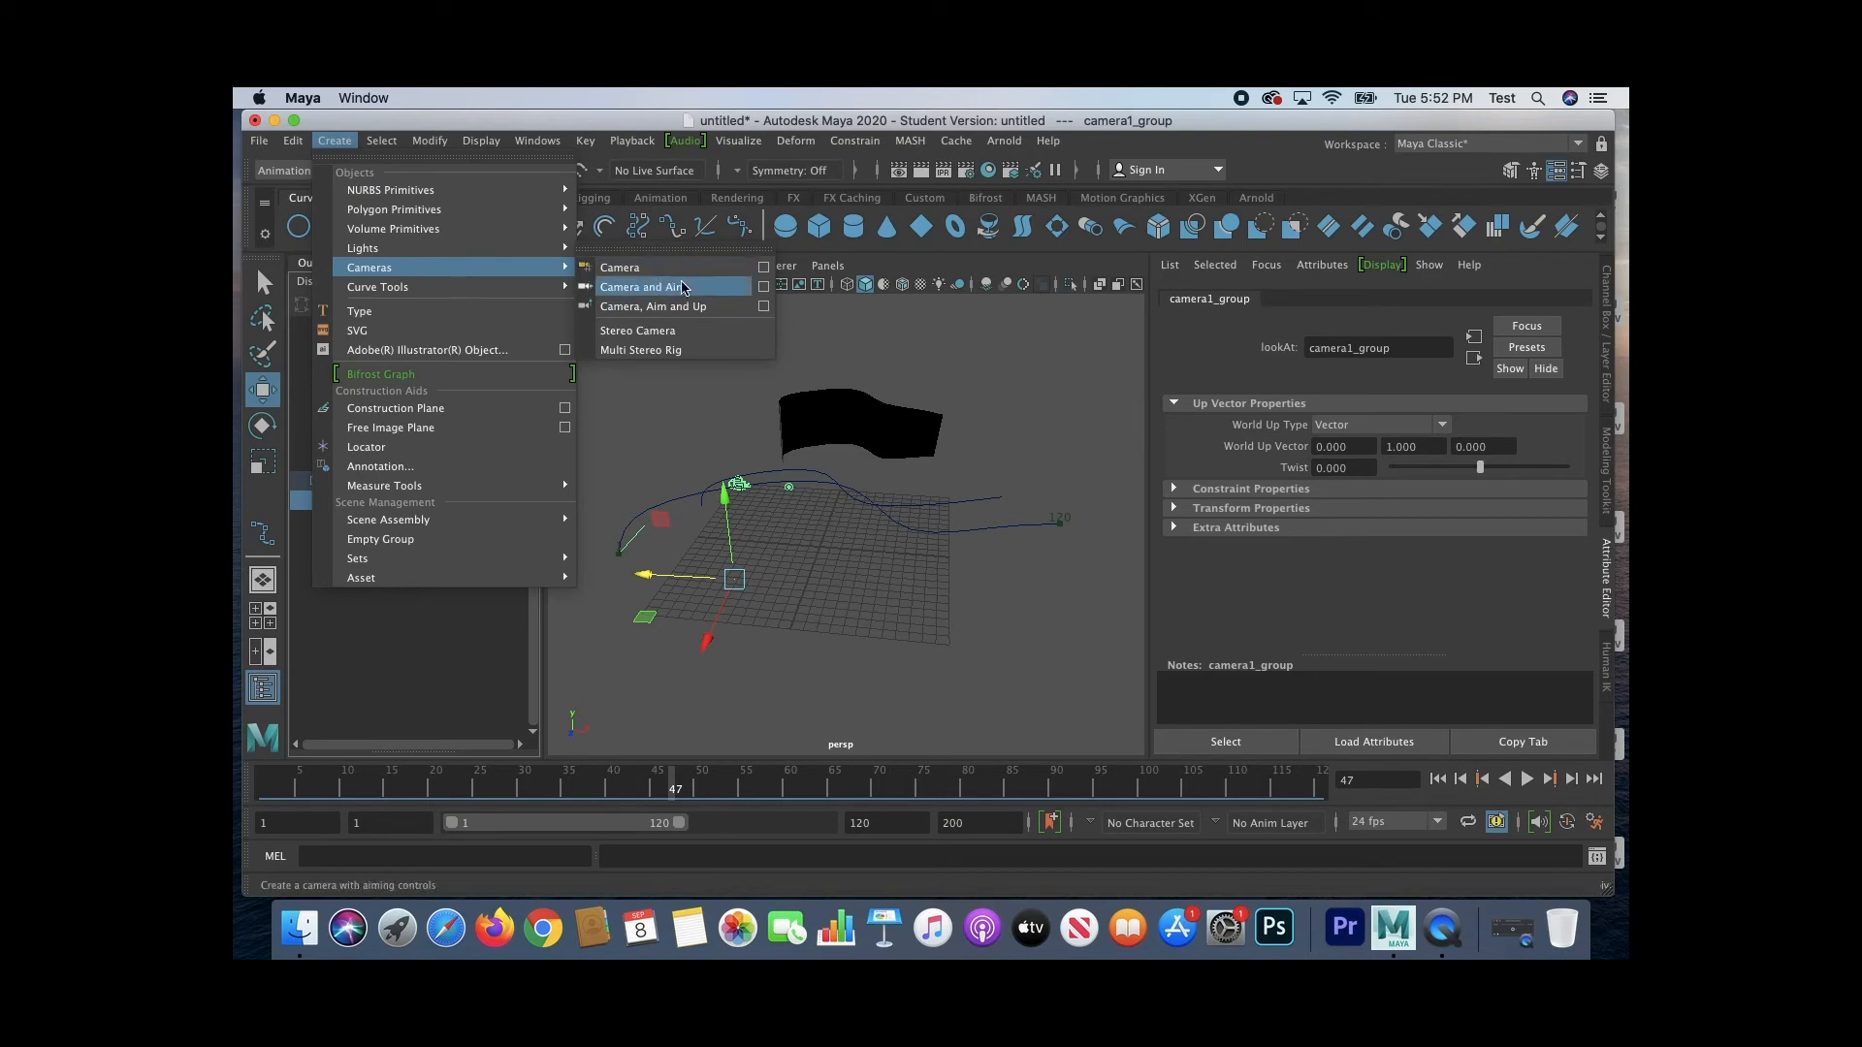
click(335, 142)
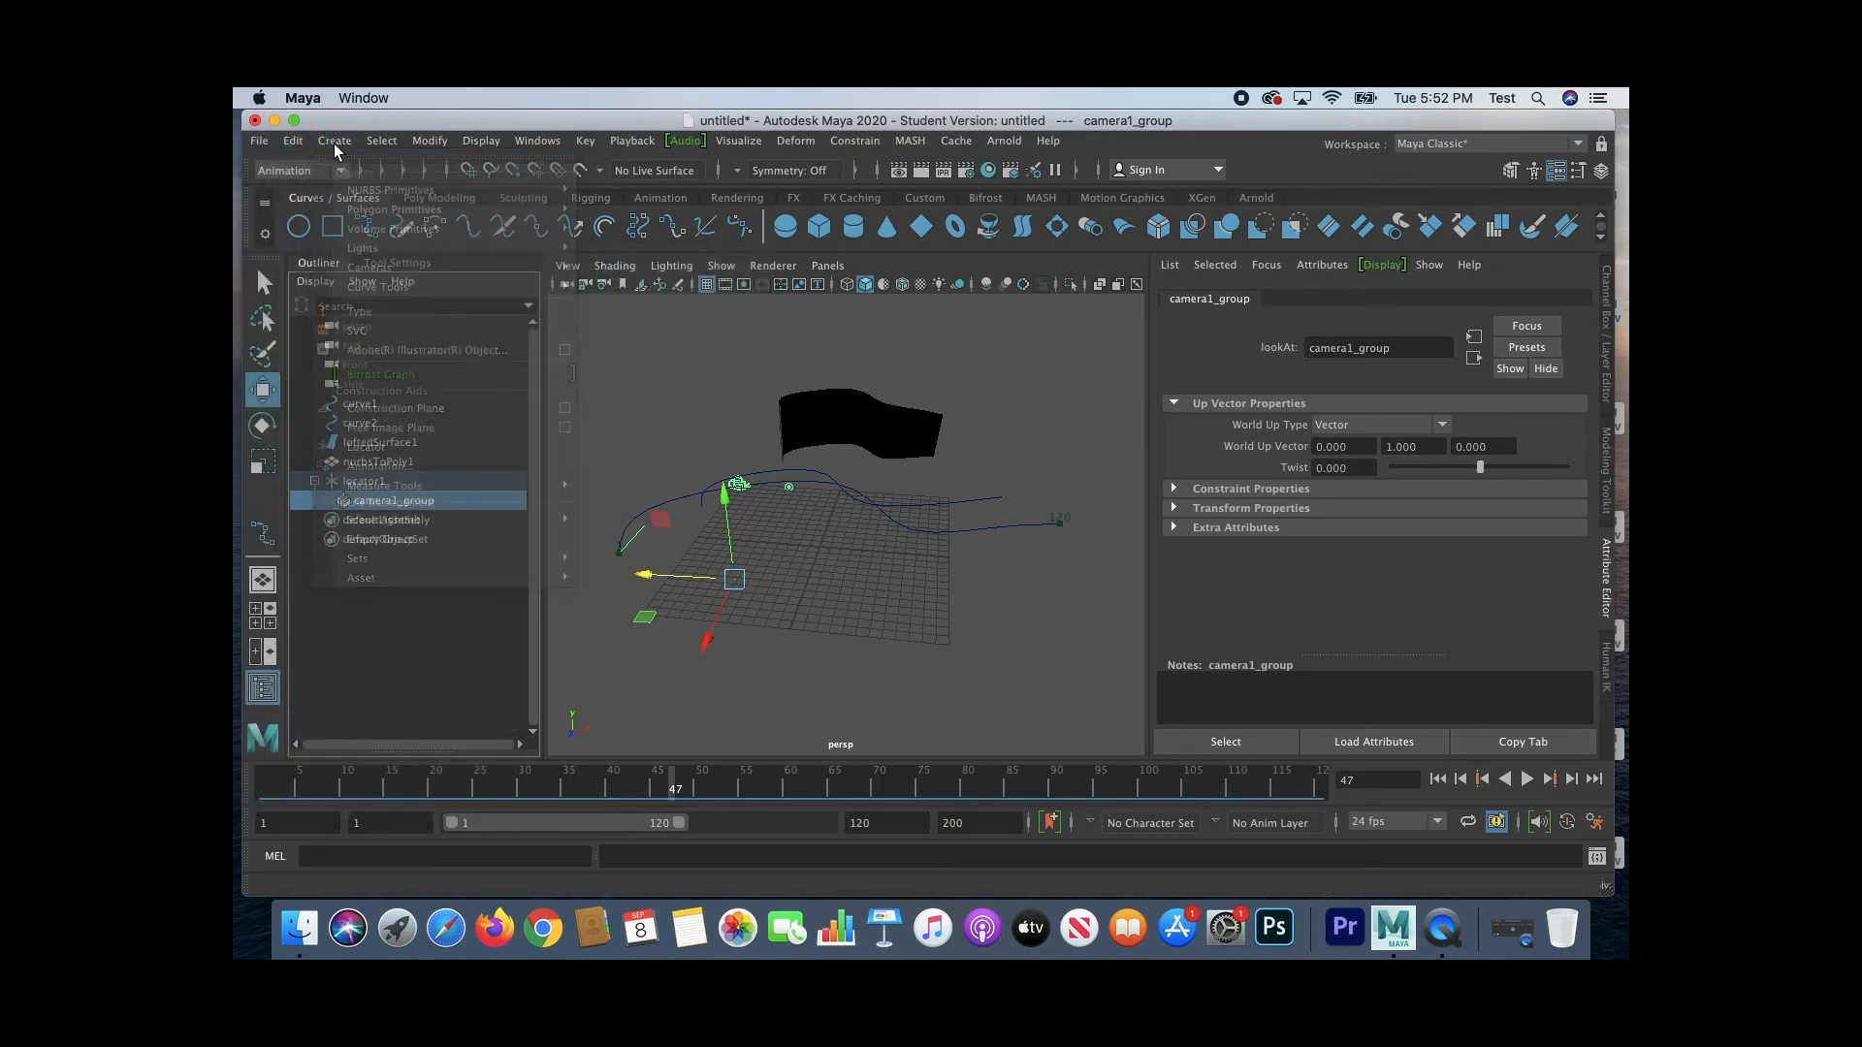
click(336, 499)
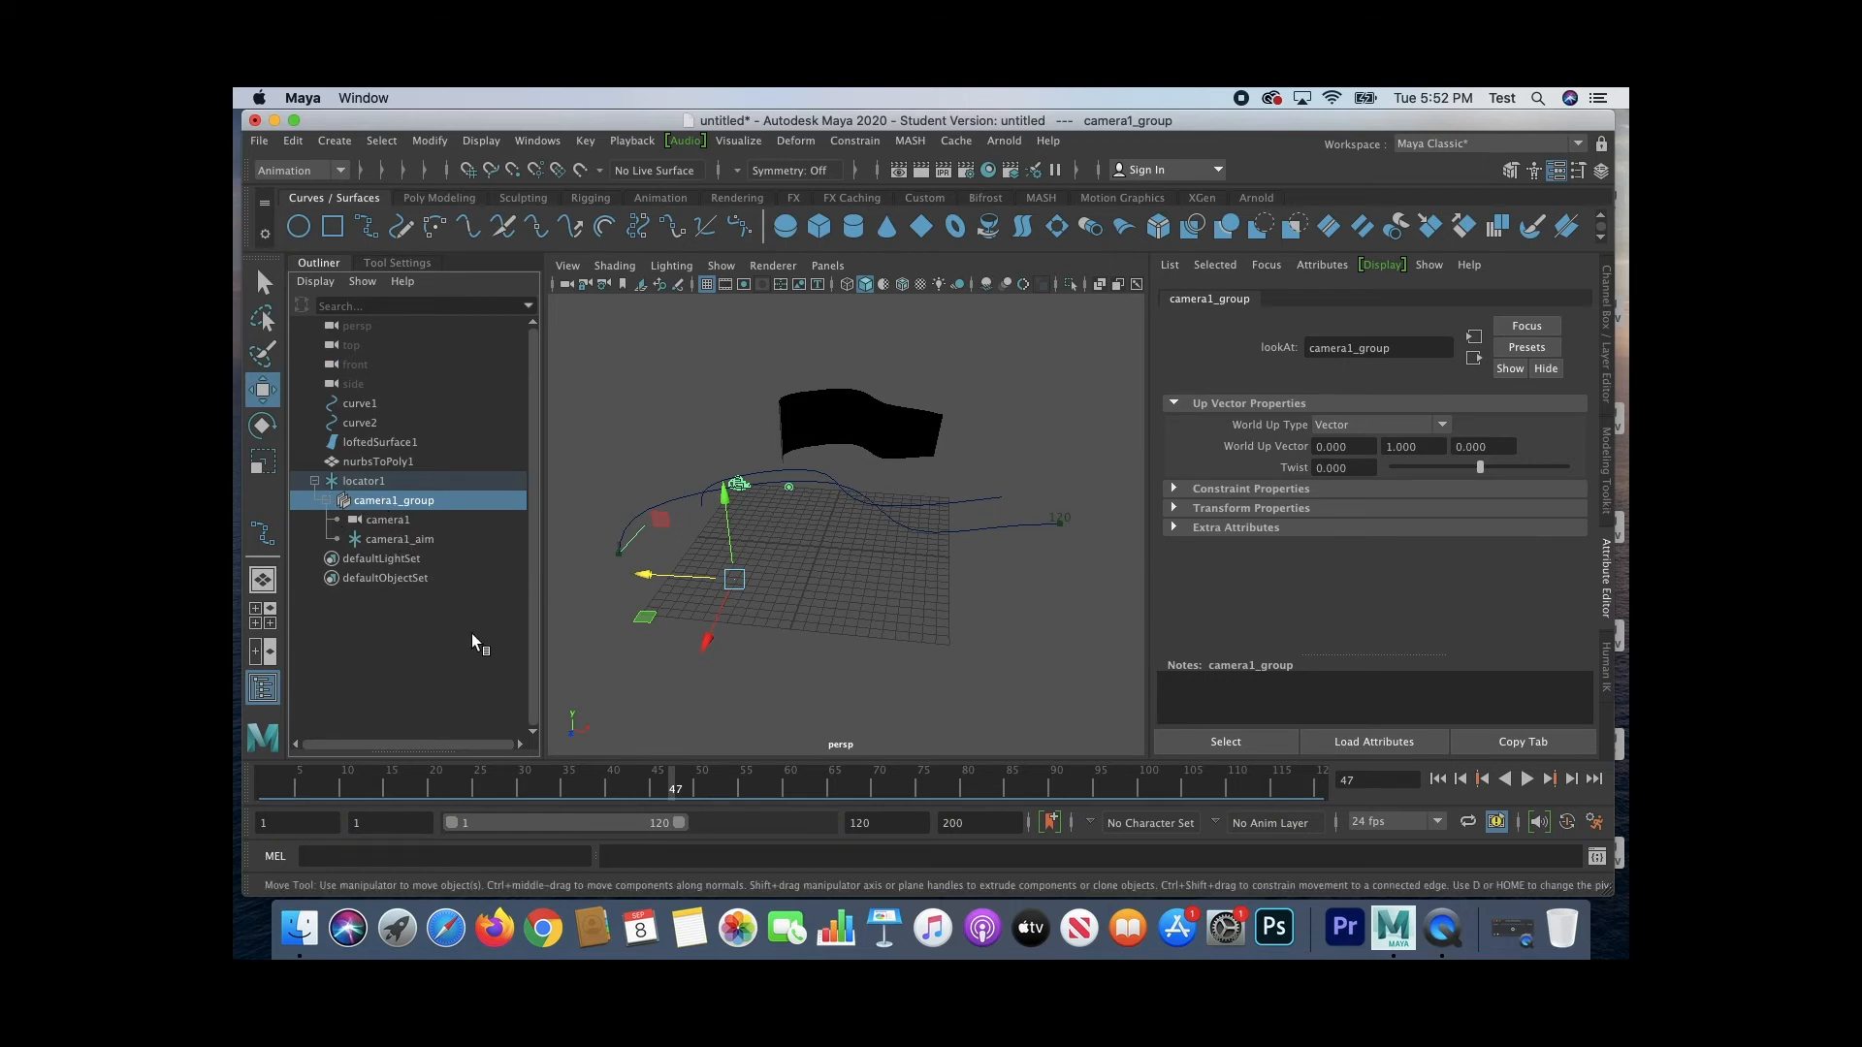
click(388, 520)
Step: Move camera1_aim away from the camera and upward to about X -9.54, Y 5.18 to redirect the camera
click(394, 540)
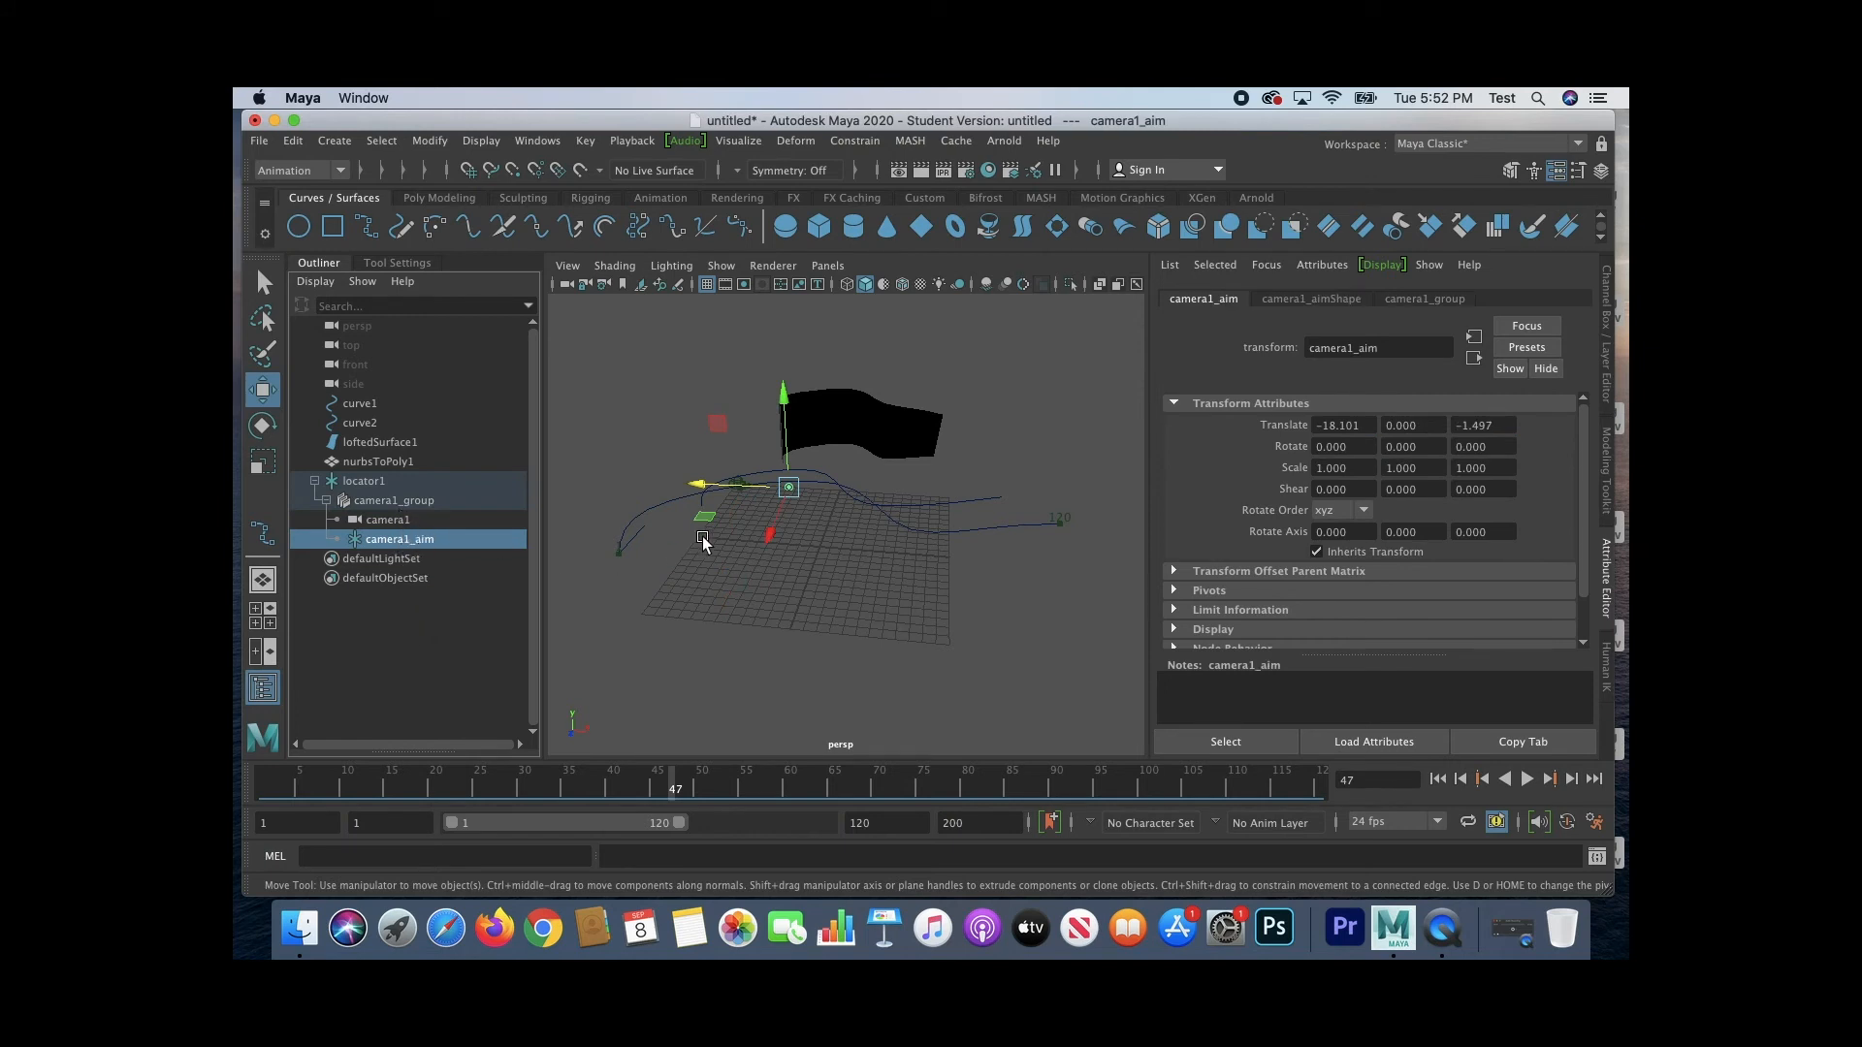
scroll(772, 486, up, 5)
scroll(935, 566, up, 8)
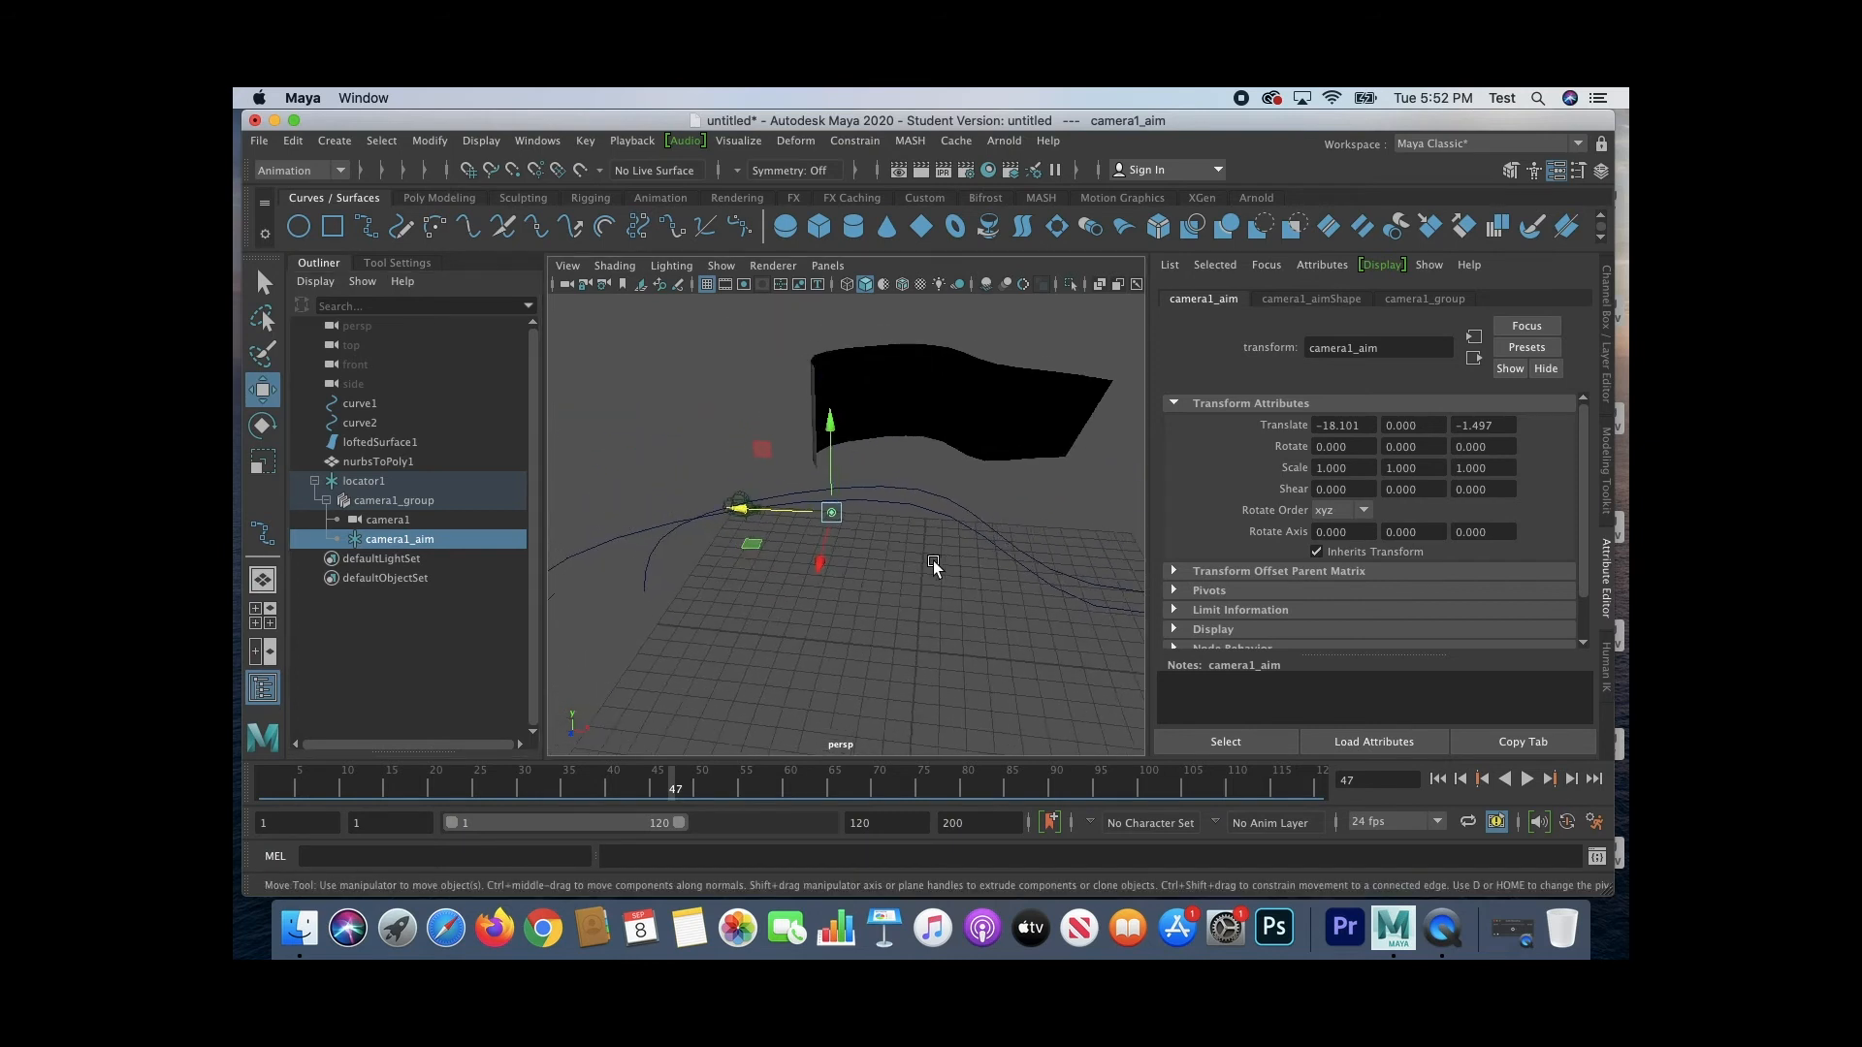
alt+middle_drag(962, 553, 1164, 524)
drag(867, 563, 927, 615)
drag(880, 482, 870, 381)
drag(894, 530, 993, 602)
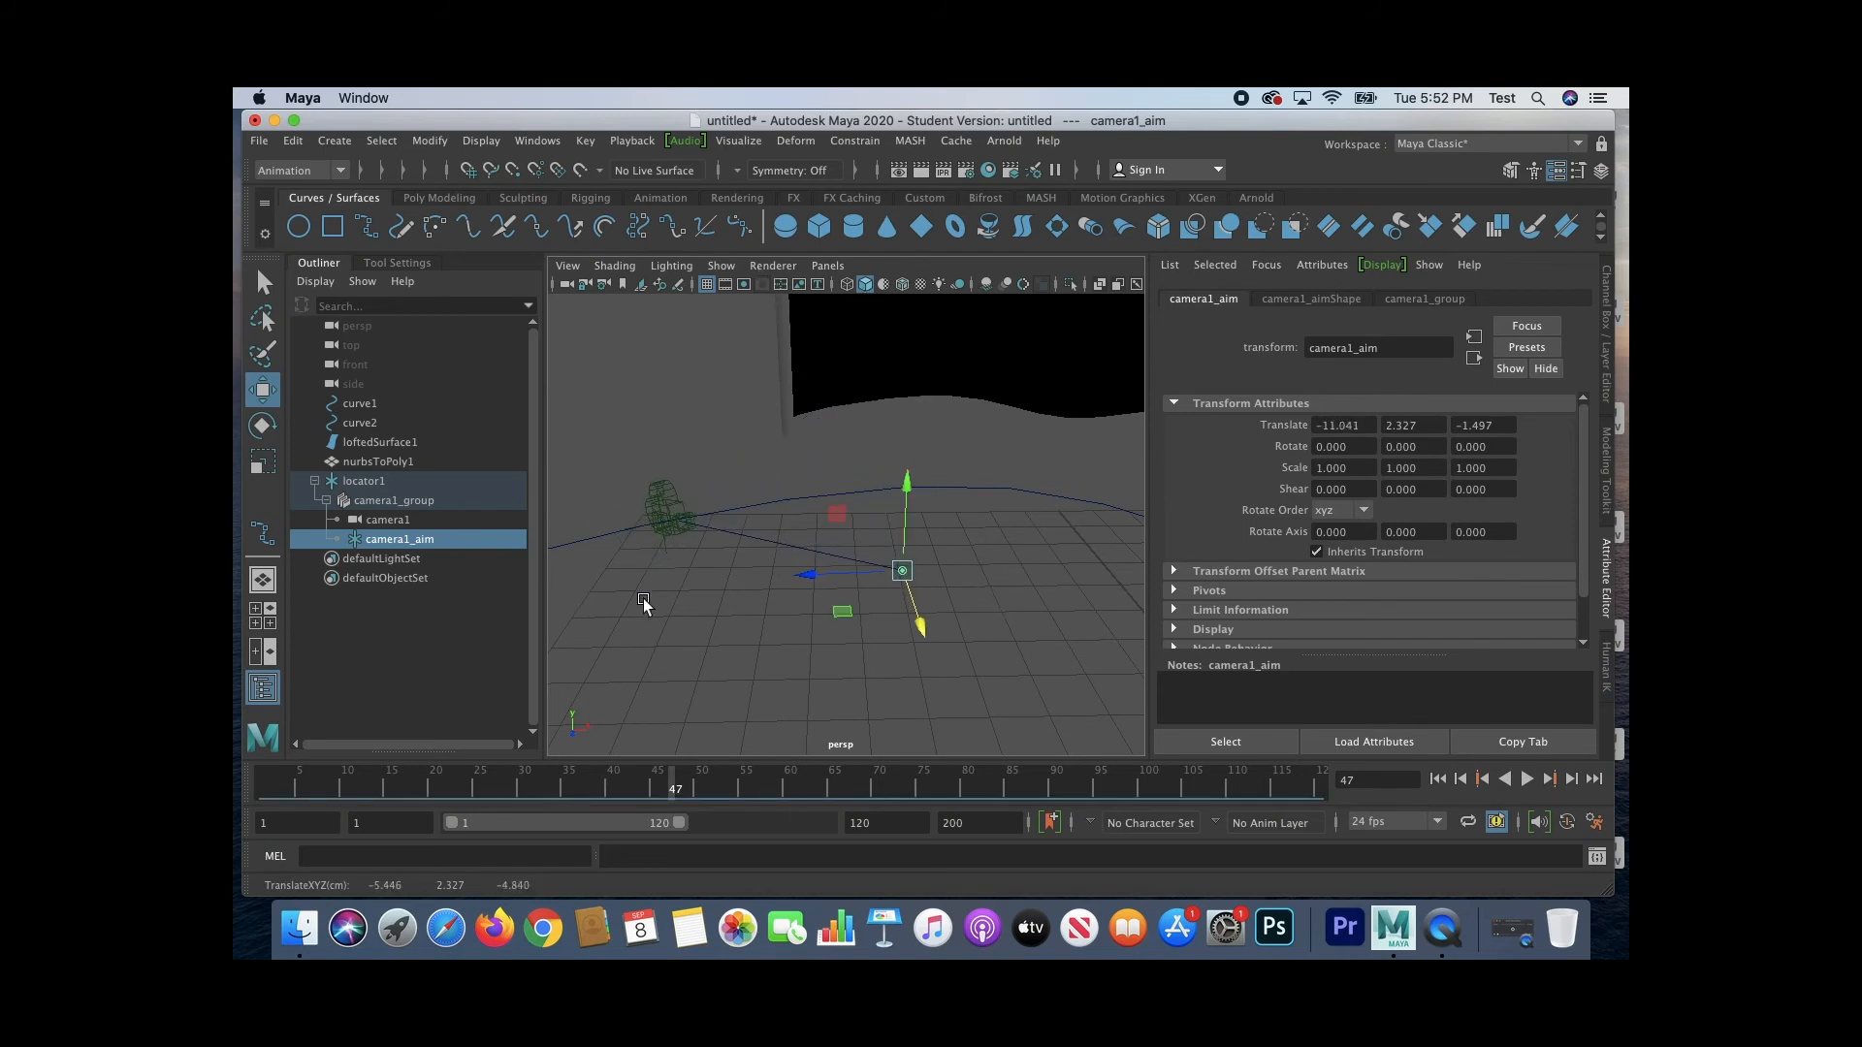
drag(919, 626, 942, 679)
drag(922, 521, 777, 366)
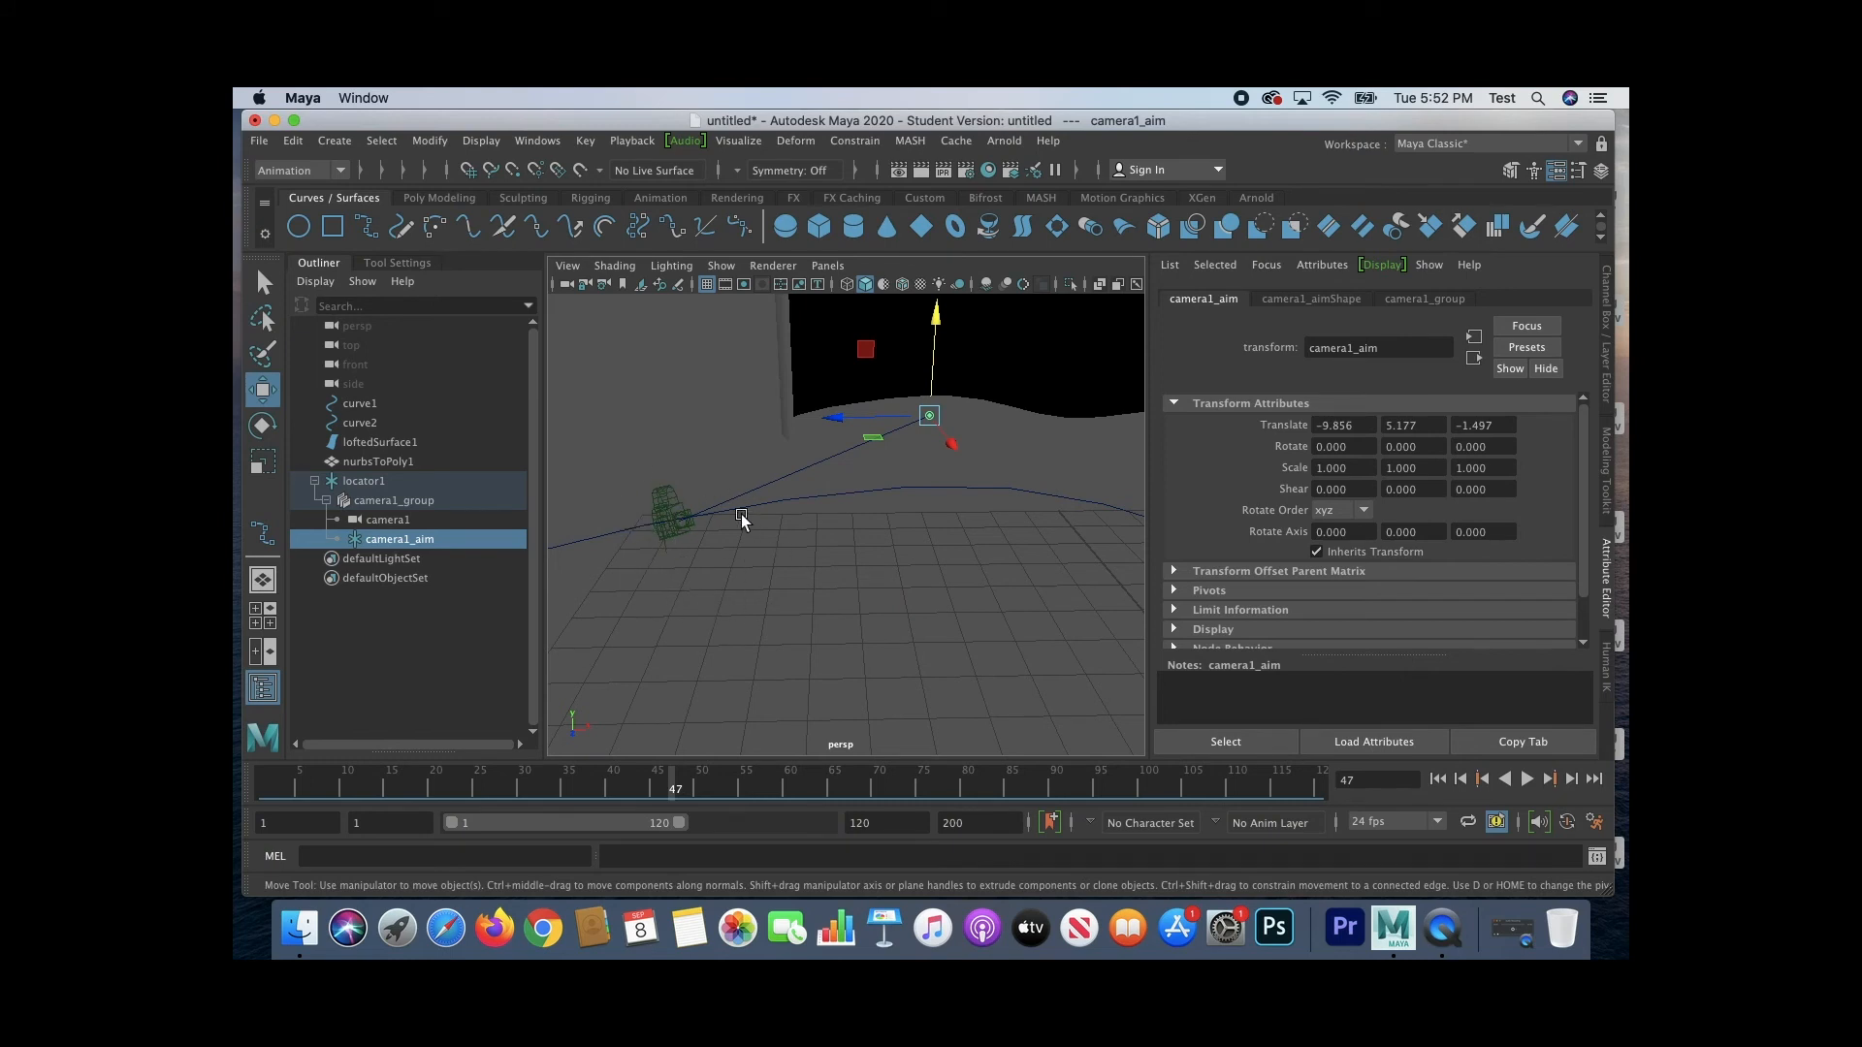
drag(948, 436, 961, 477)
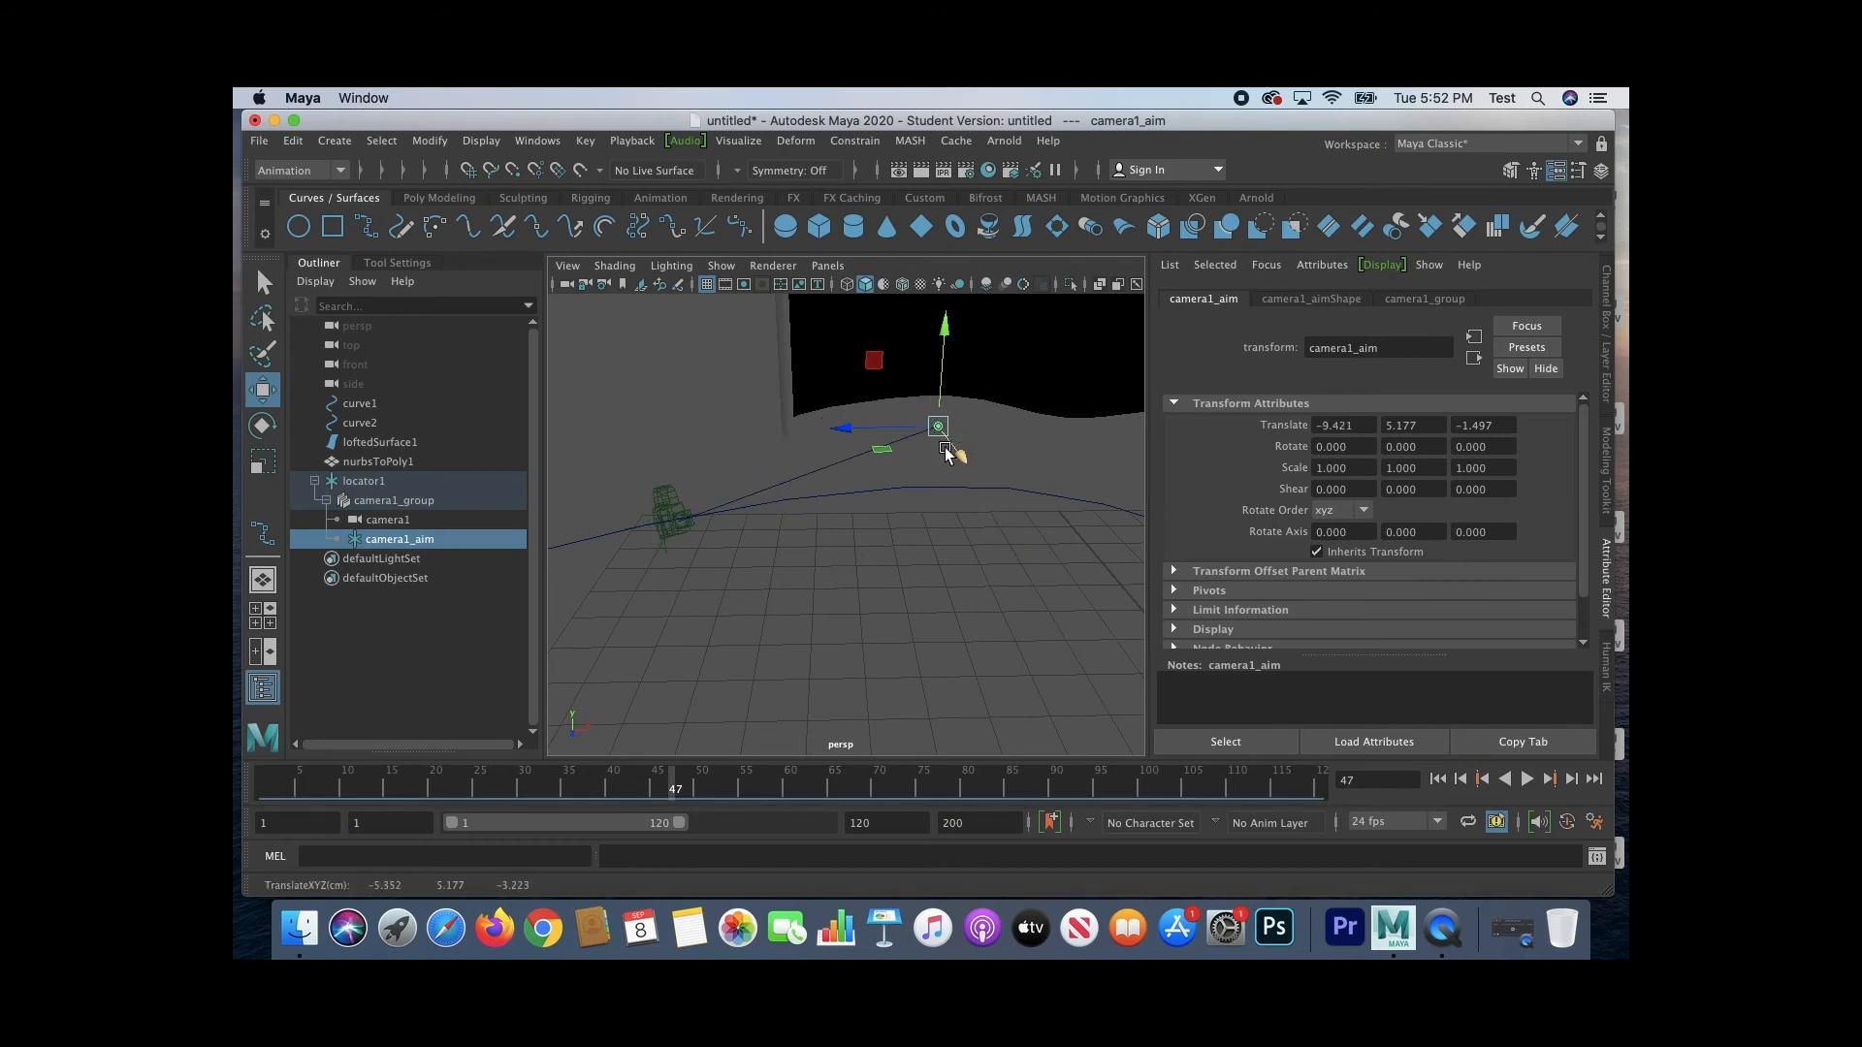
mouse_move(957, 455)
mouse_down()
mouse_move(1012, 546)
mouse_move(957, 452)
mouse_up()
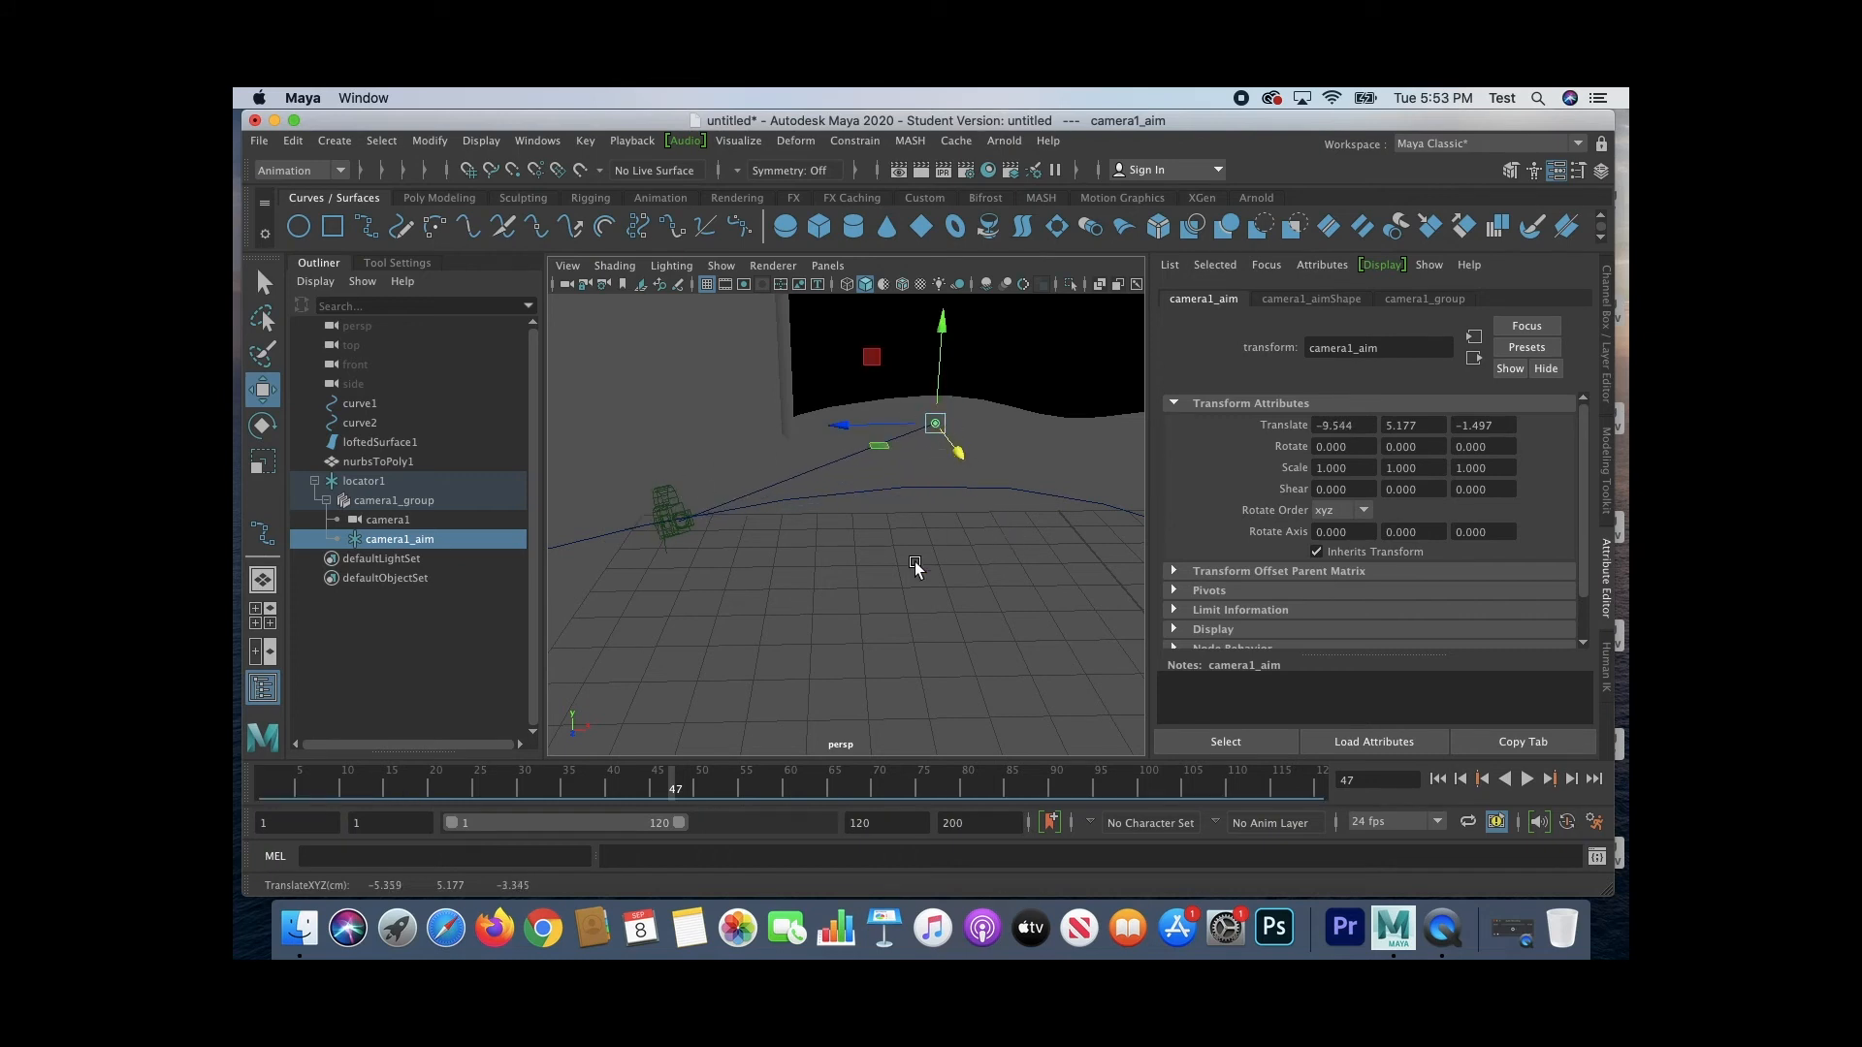
Step: Compare camera1_group with camera1_aim and leave camera1_aim selected
click(370, 537)
key(Up)
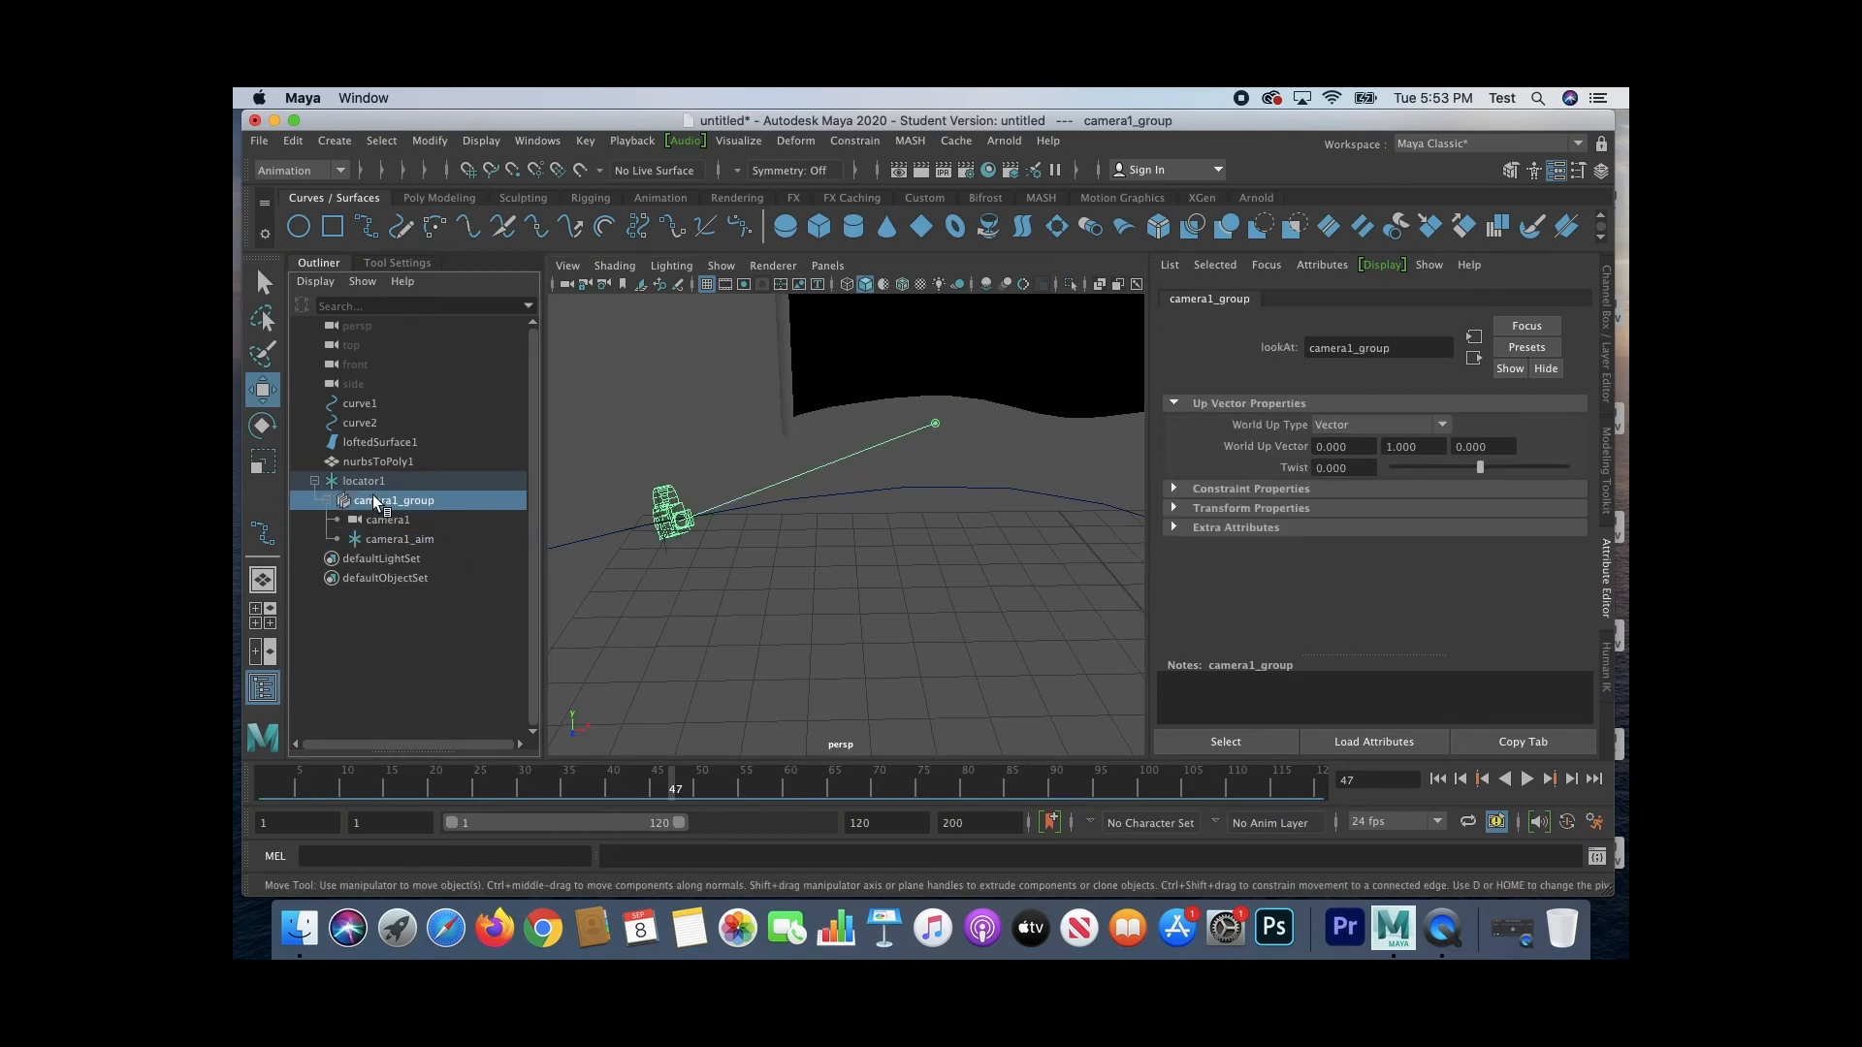
click(387, 535)
mouse_move(393, 539)
mouse_down()
mouse_move(408, 521)
mouse_move(424, 541)
mouse_up()
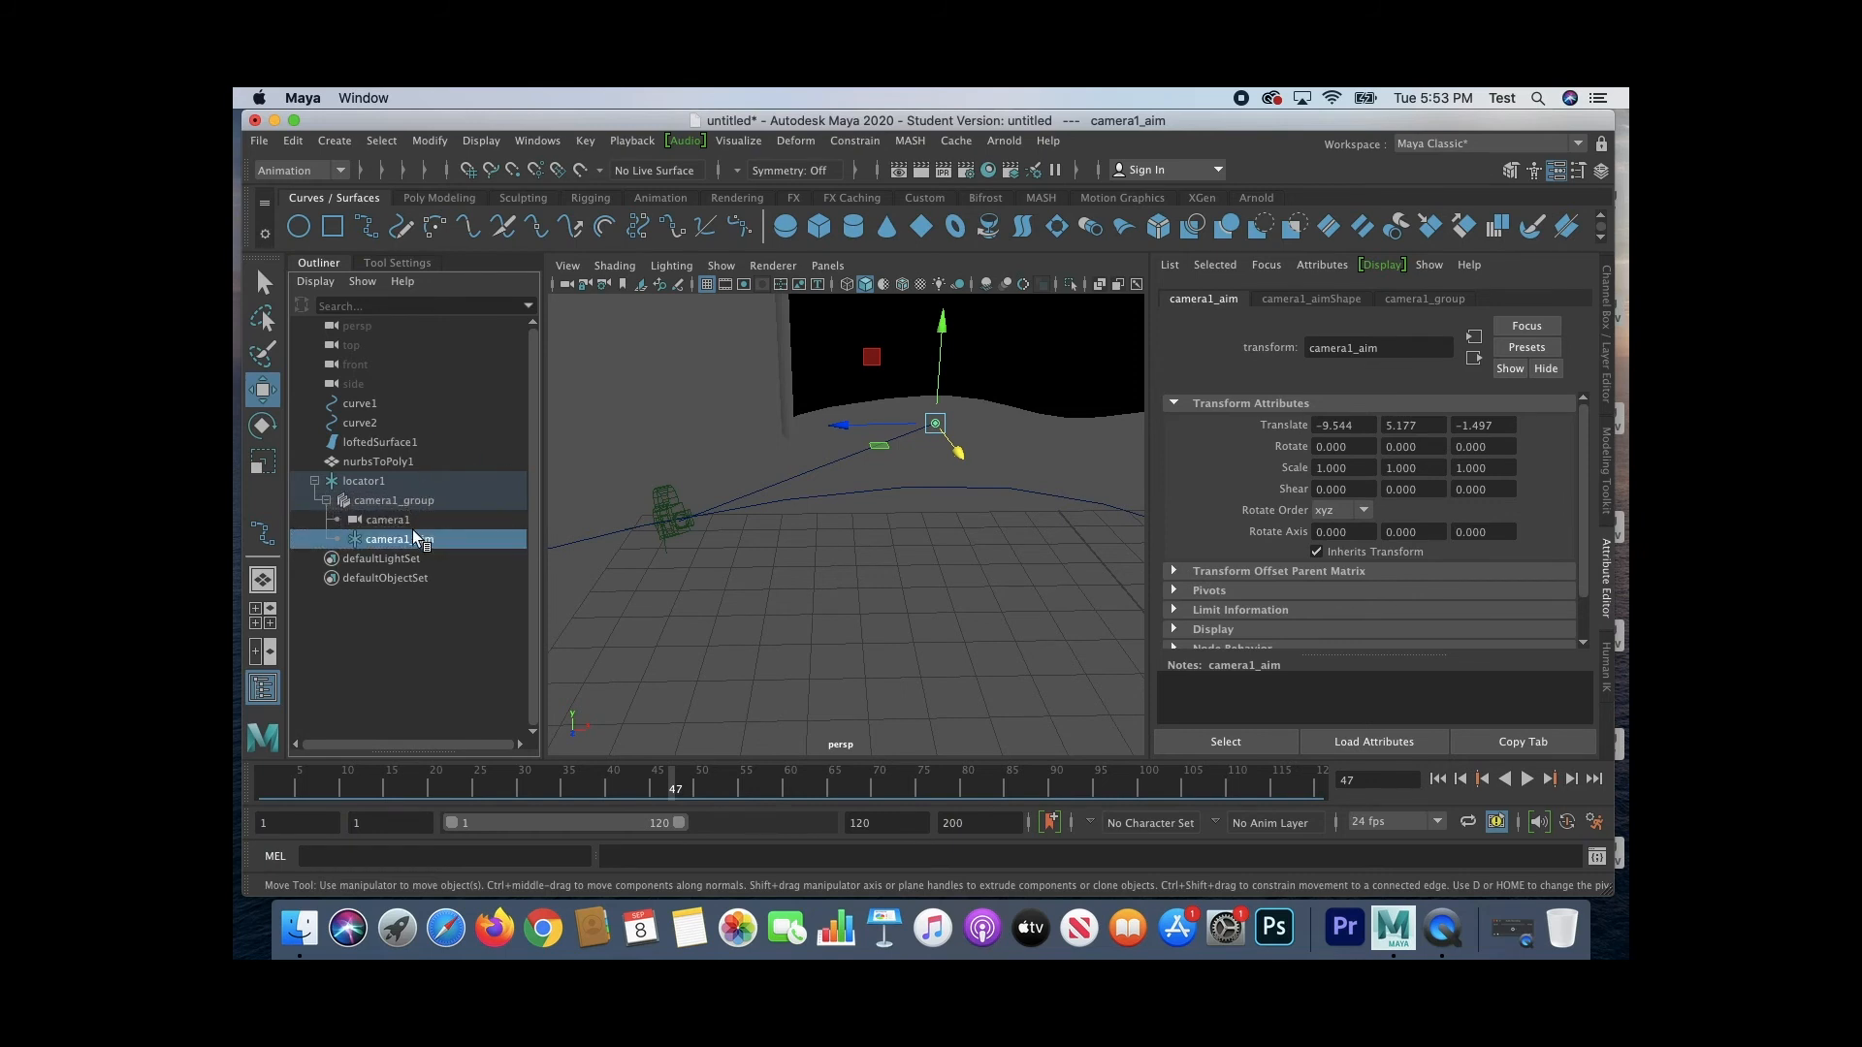
Step: Create a polygon sphere and place it in front of the curves at about X -15.56, Z 15.27
scroll(823, 520, down, 10)
scroll(885, 584, down, 4)
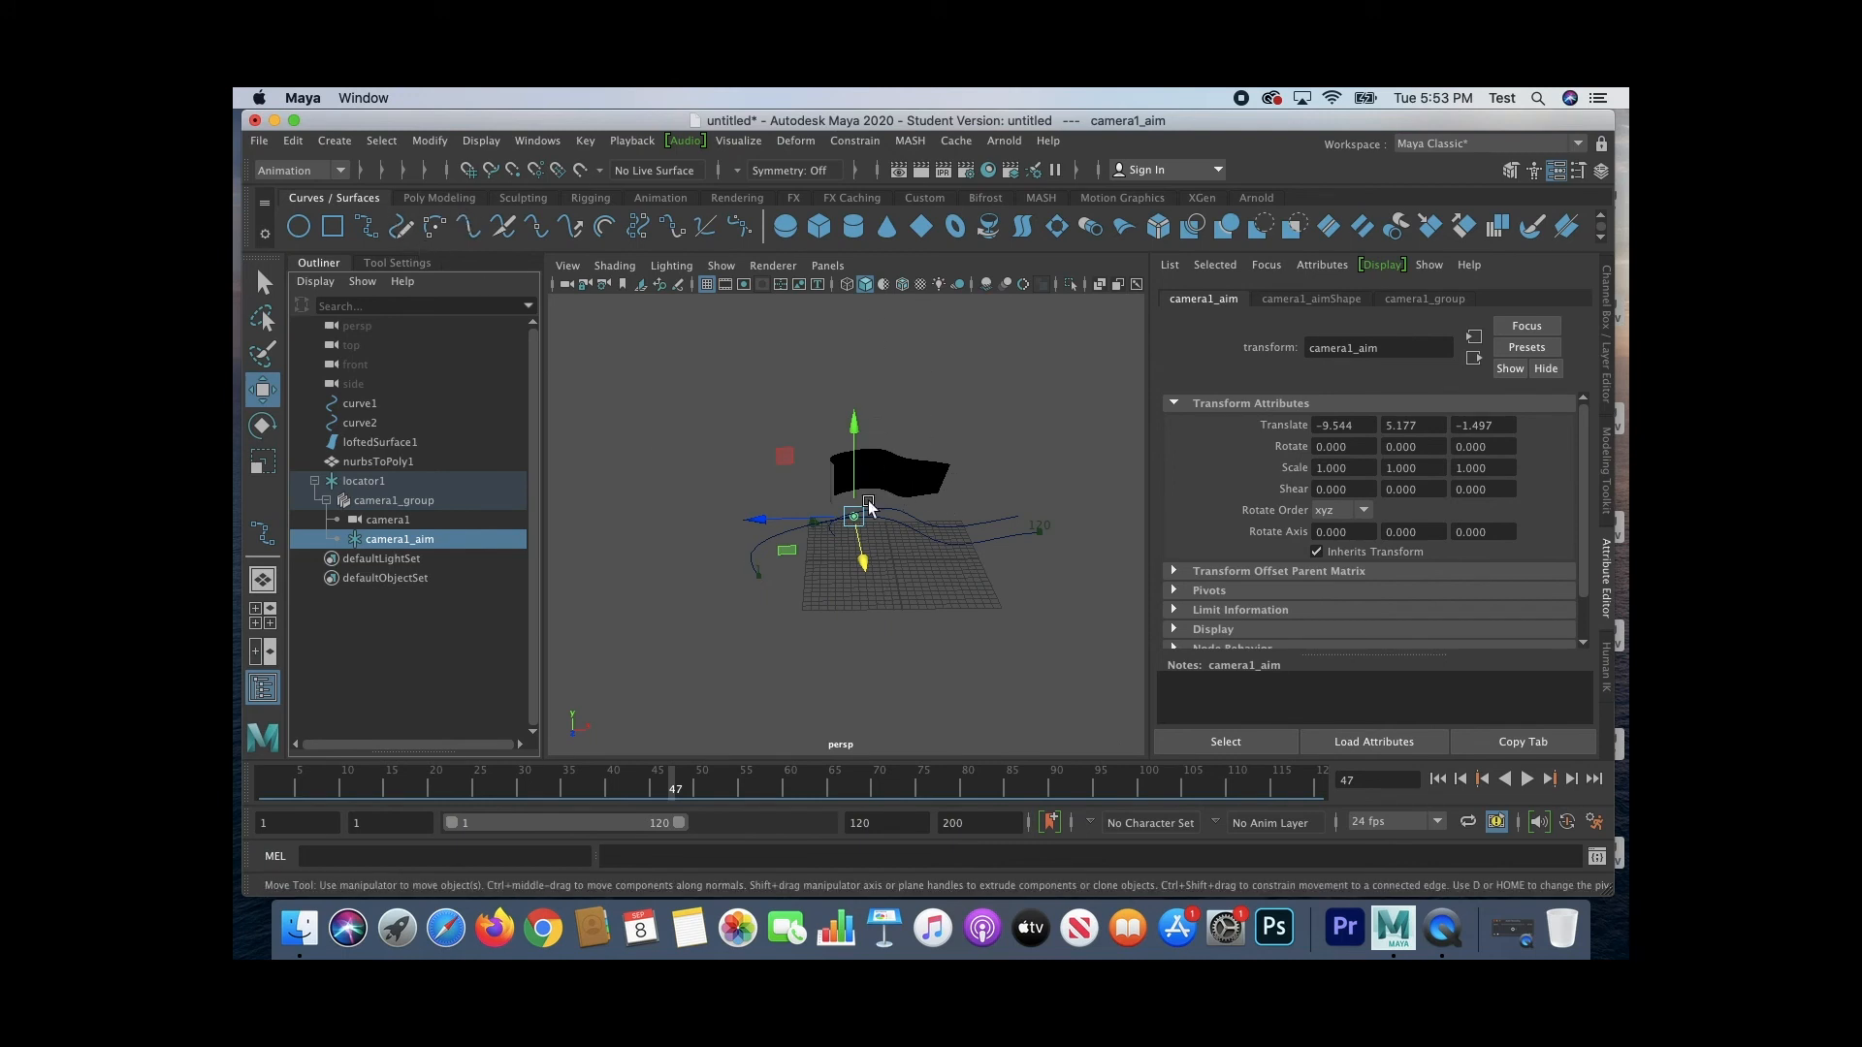
click(439, 198)
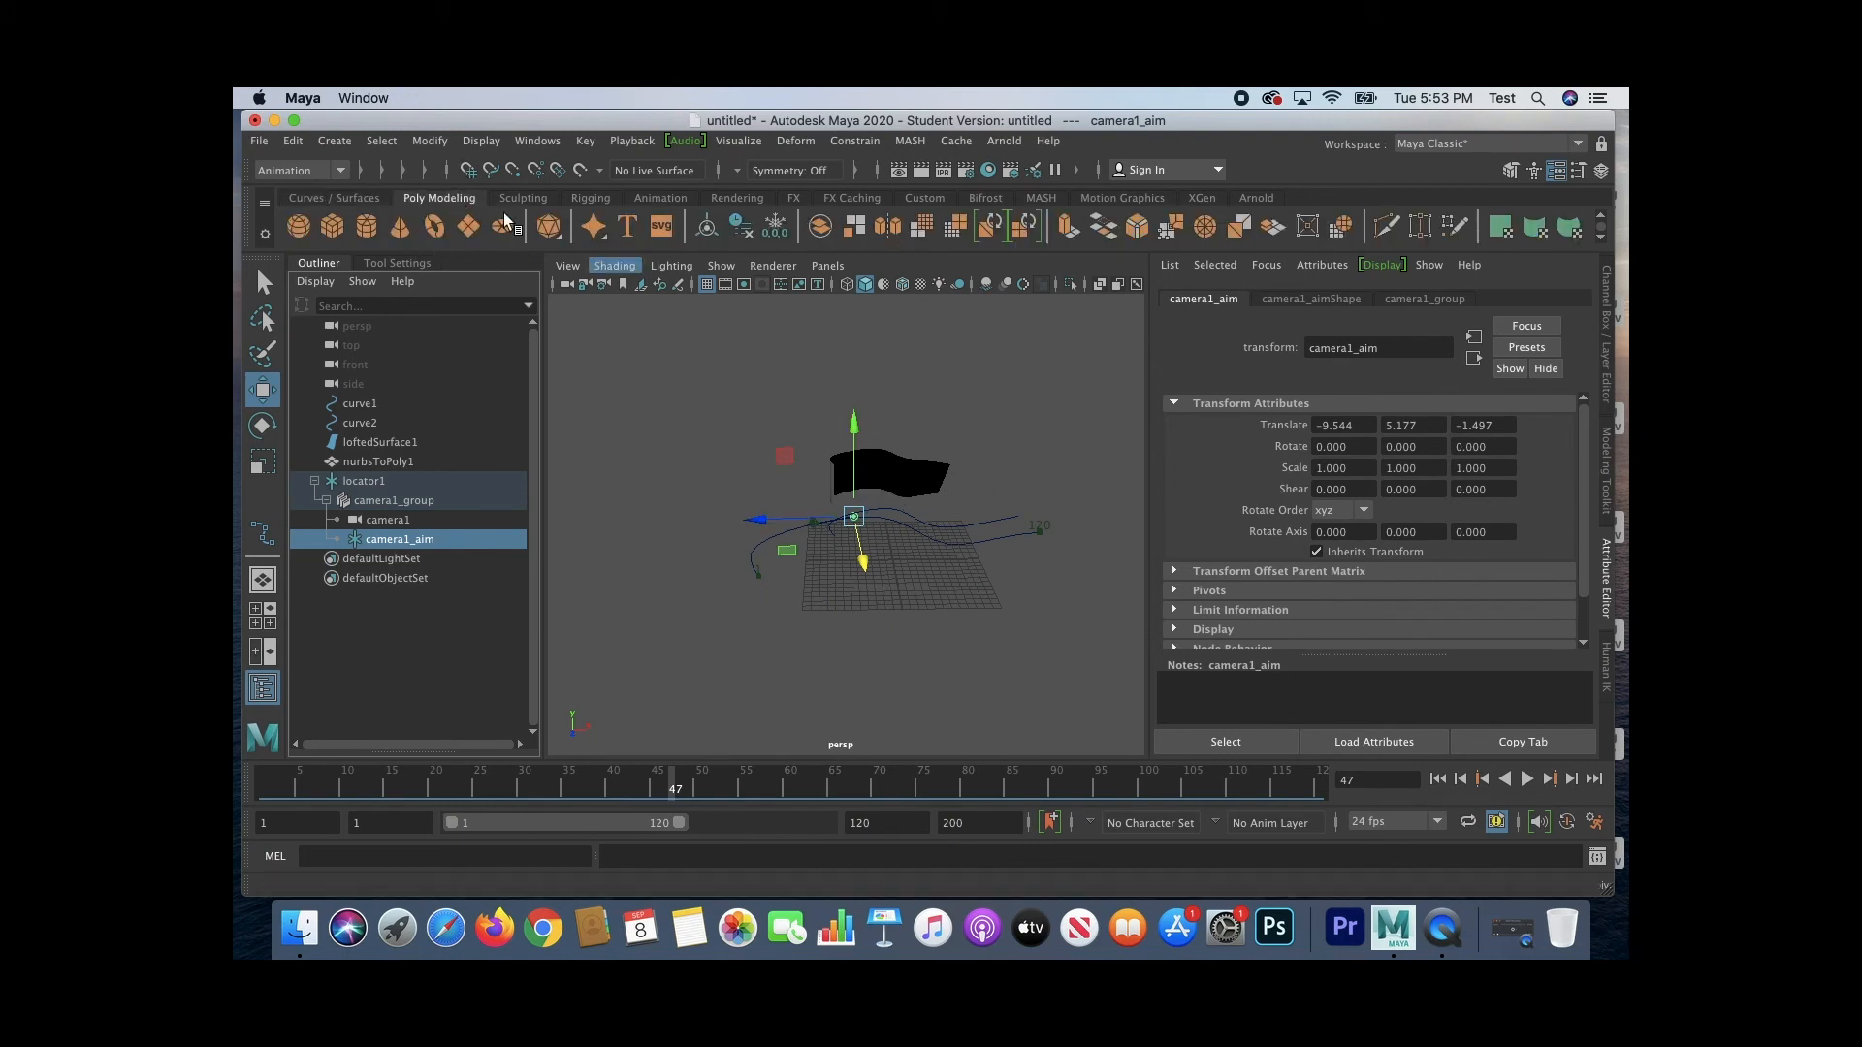
click(303, 227)
drag(983, 560, 868, 559)
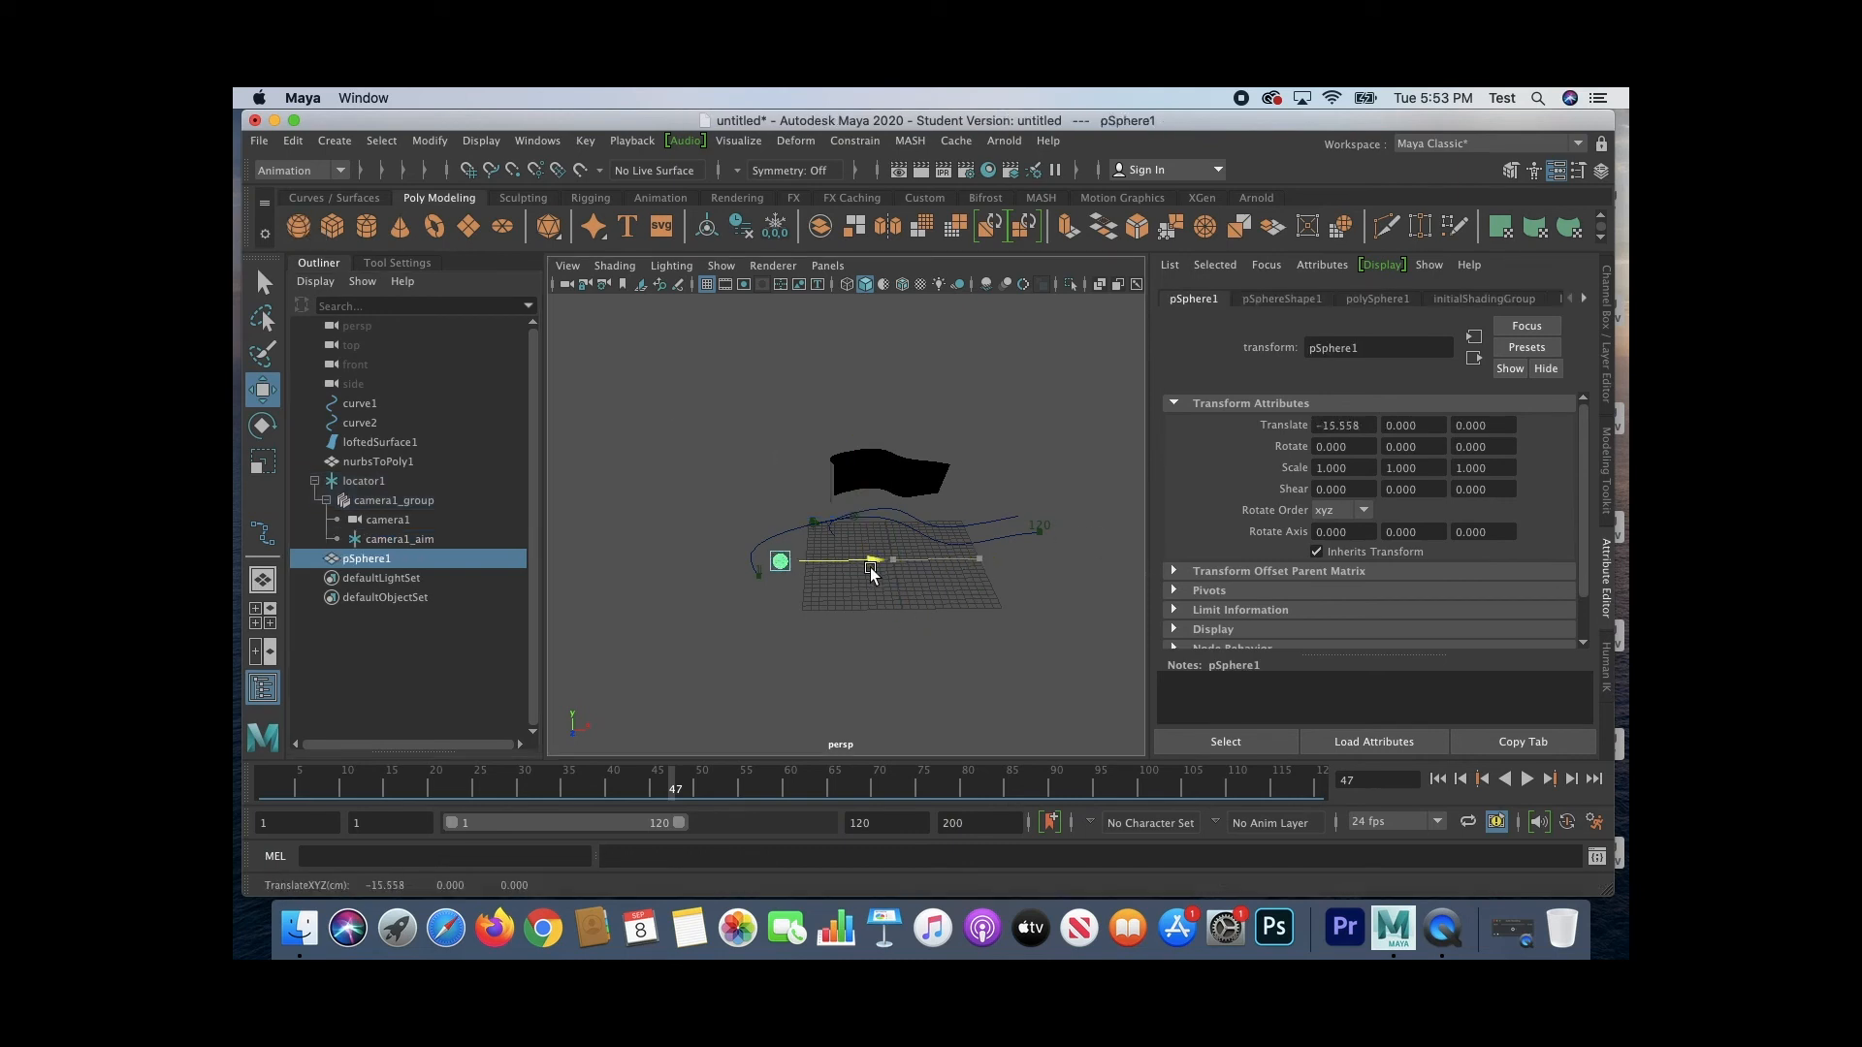
drag(786, 611, 743, 719)
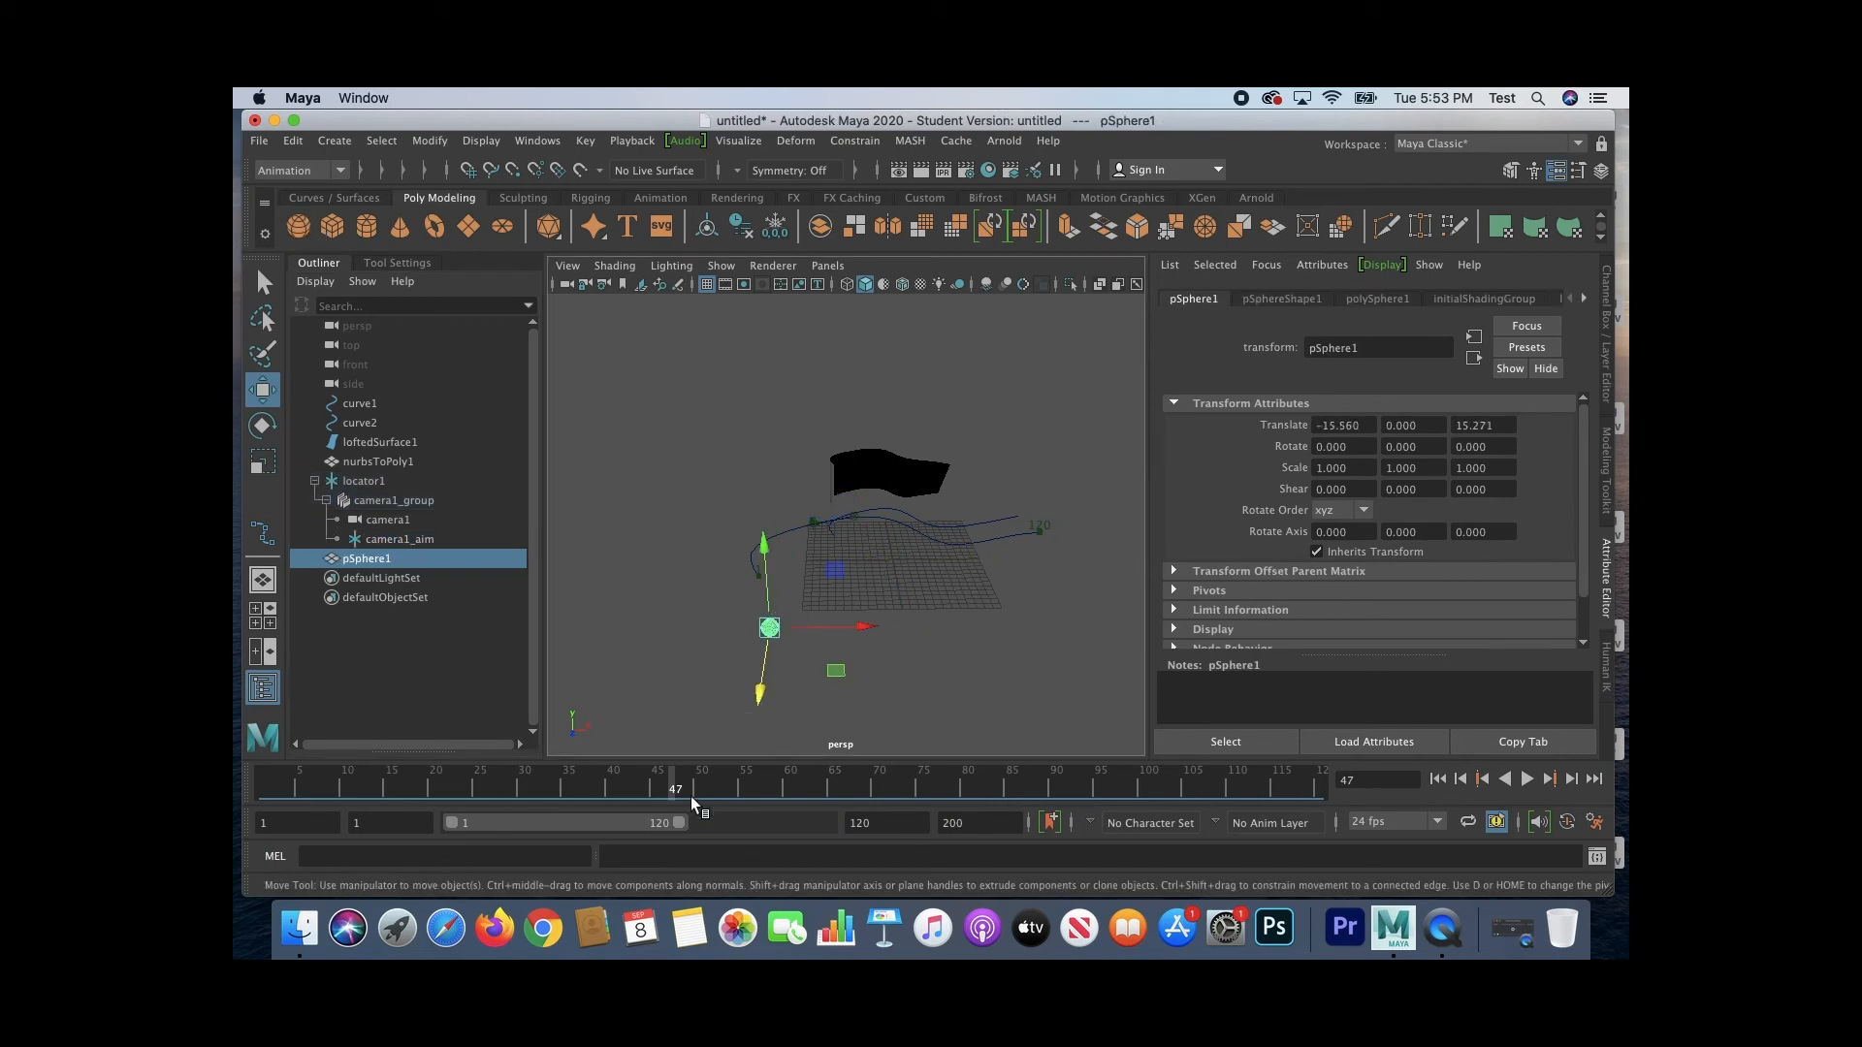
Step: Move the sphere to about X -10.14 at frame 1 and keyframe it there
click(1438, 779)
drag(859, 629, 906, 633)
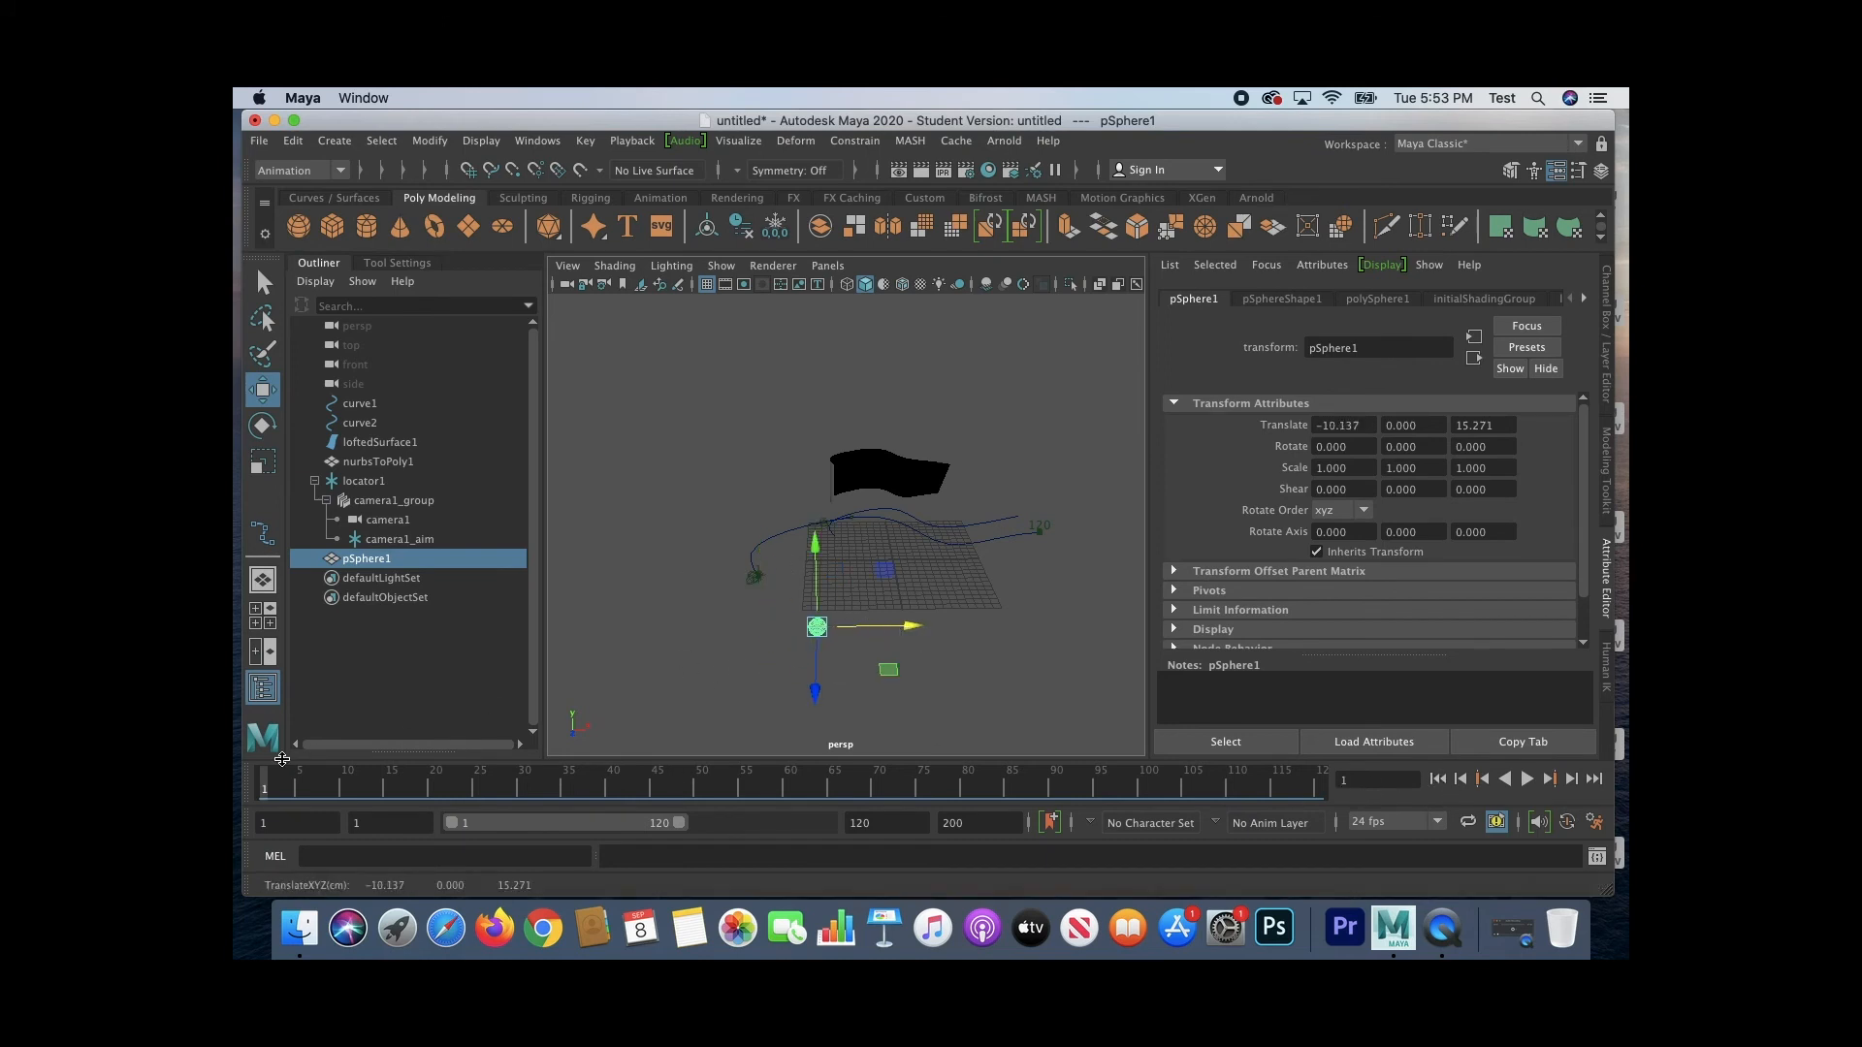
key(s)
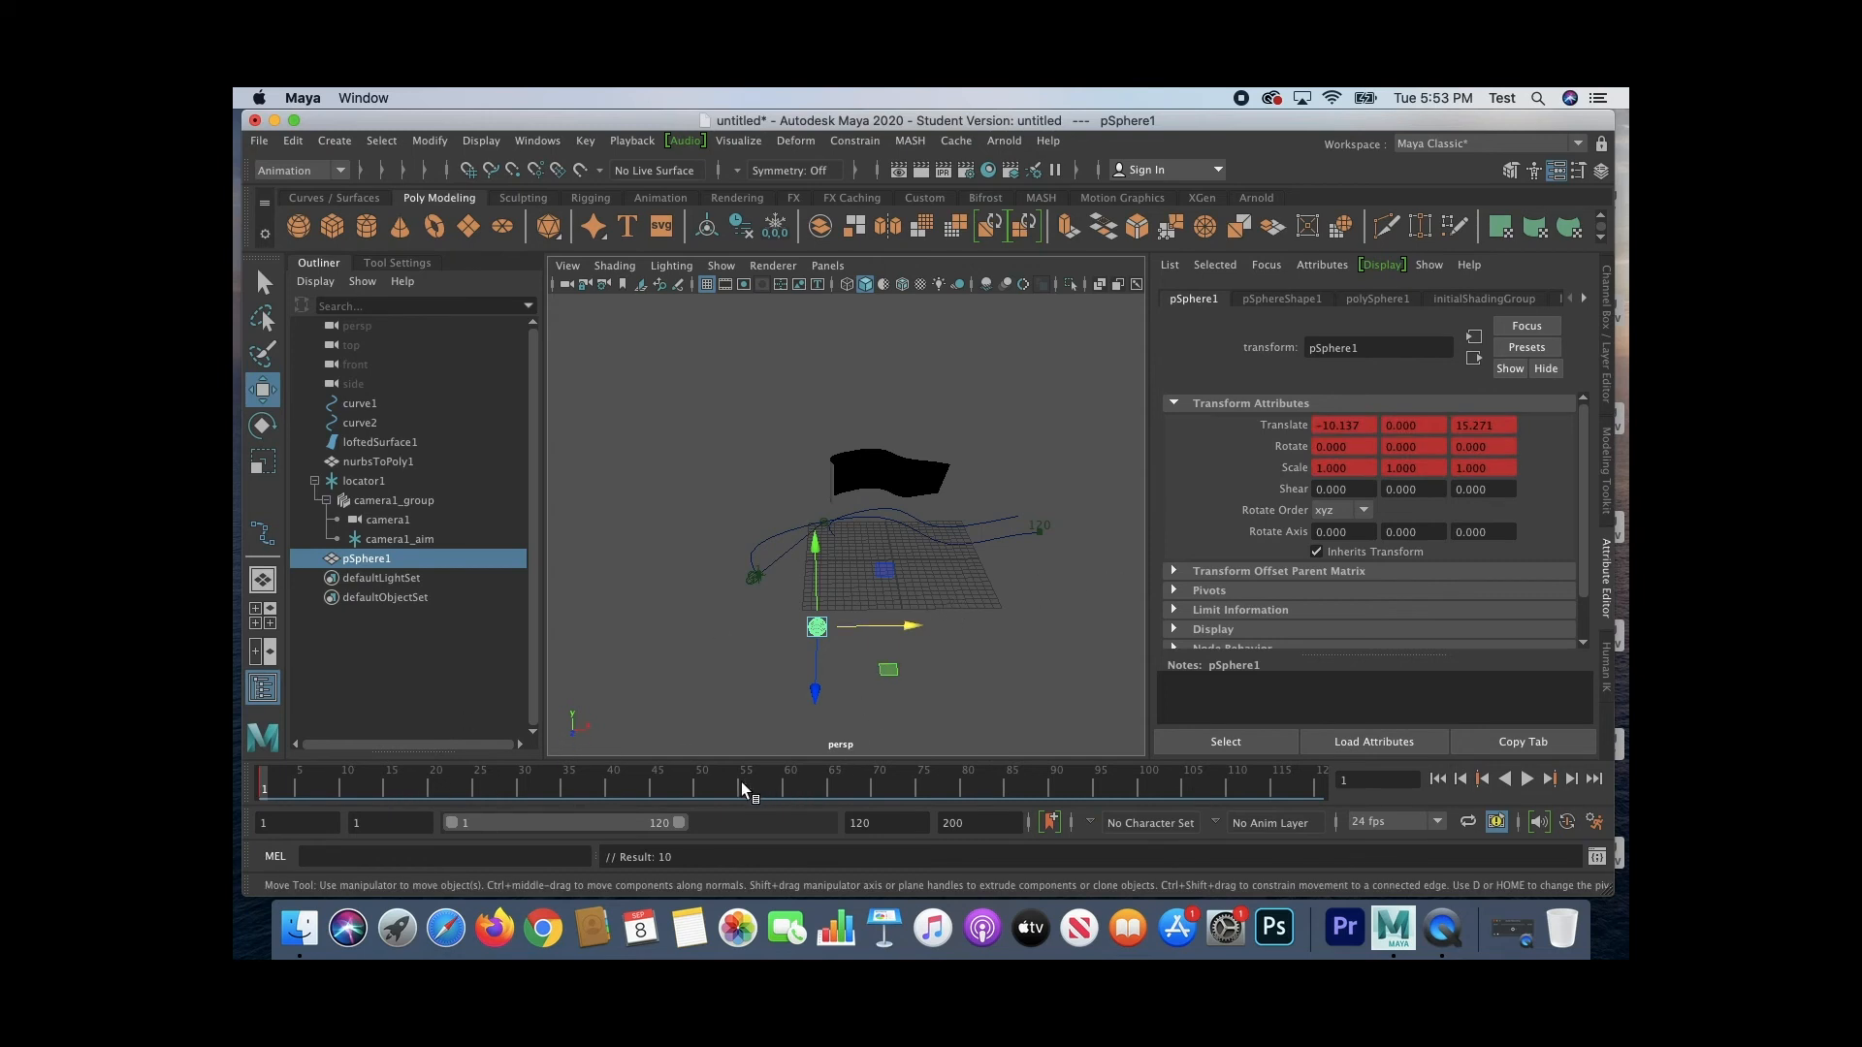
Step: Move the sphere to about X 18.17 at frame 120, keyframe it and play the animation
drag(1169, 778, 1324, 778)
drag(908, 635, 1147, 632)
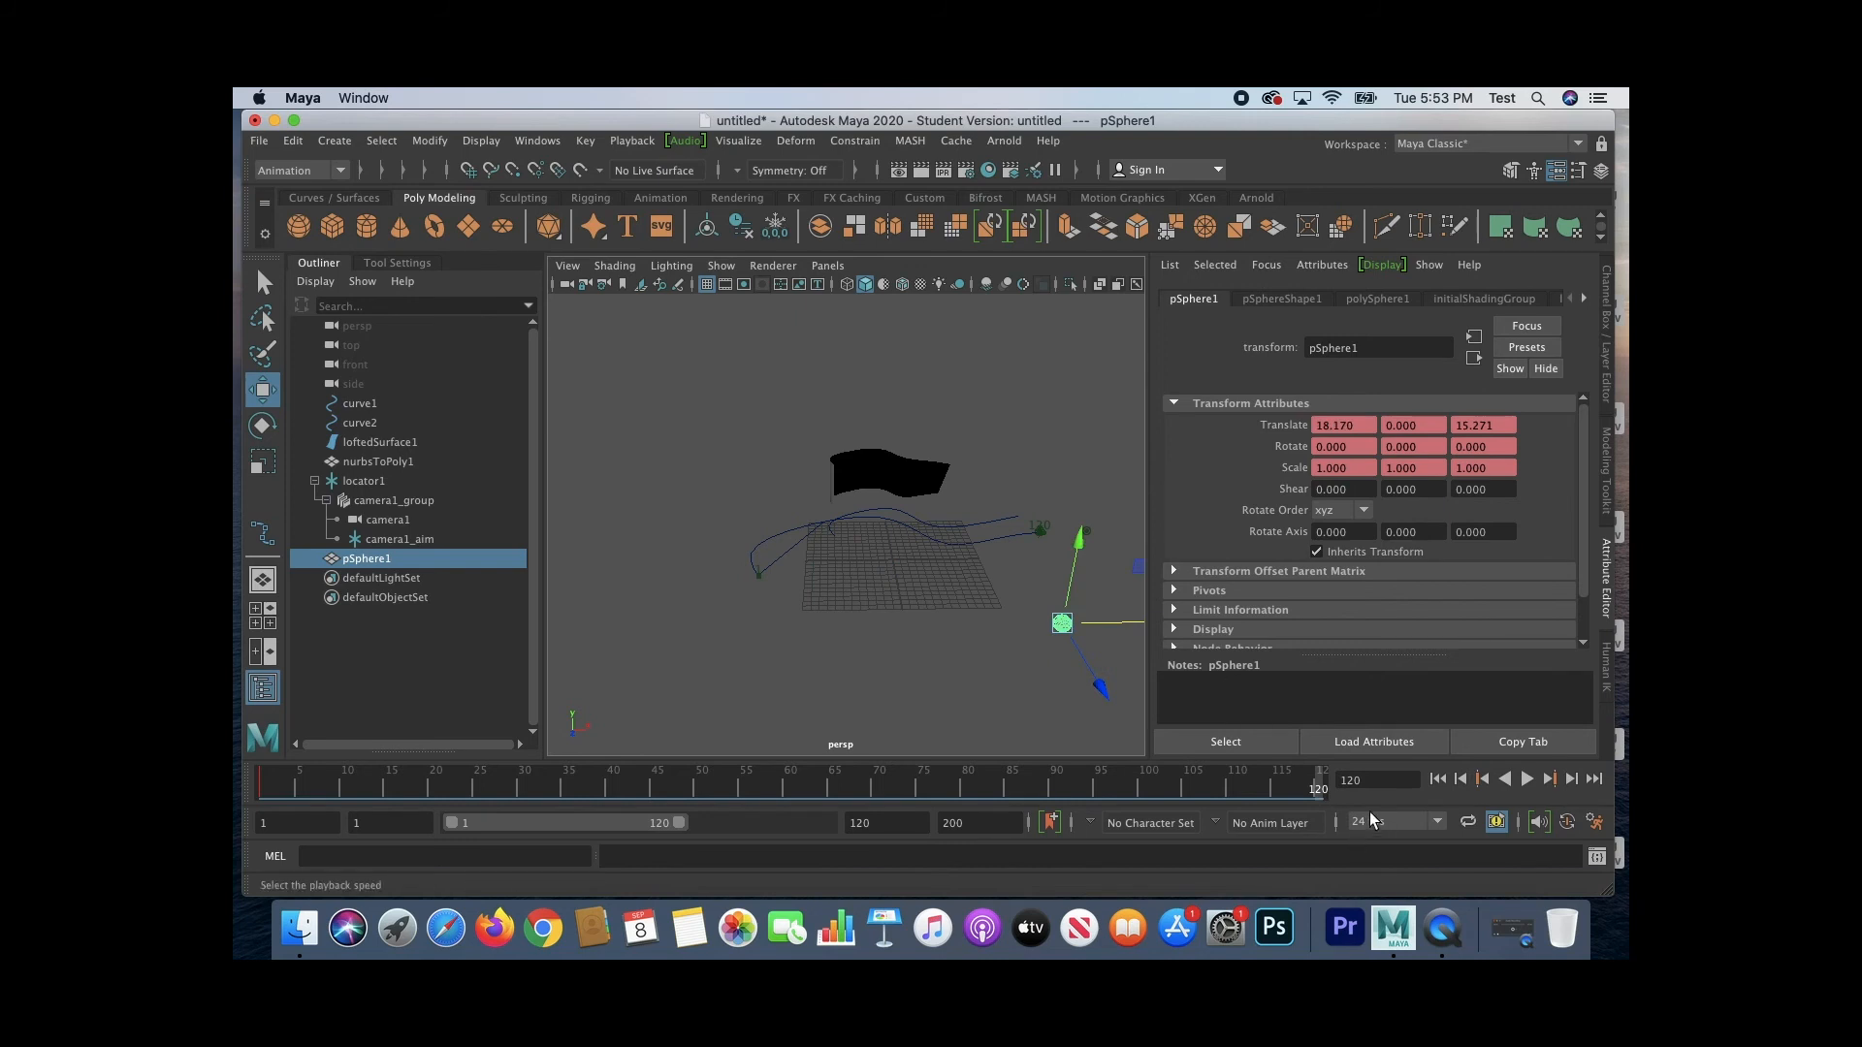
key(alt+v)
Step: Raise the sphere to about Y 21.18 at frame 60, keyframe it and play back its motion
click(786, 791)
drag(933, 455, 934, 453)
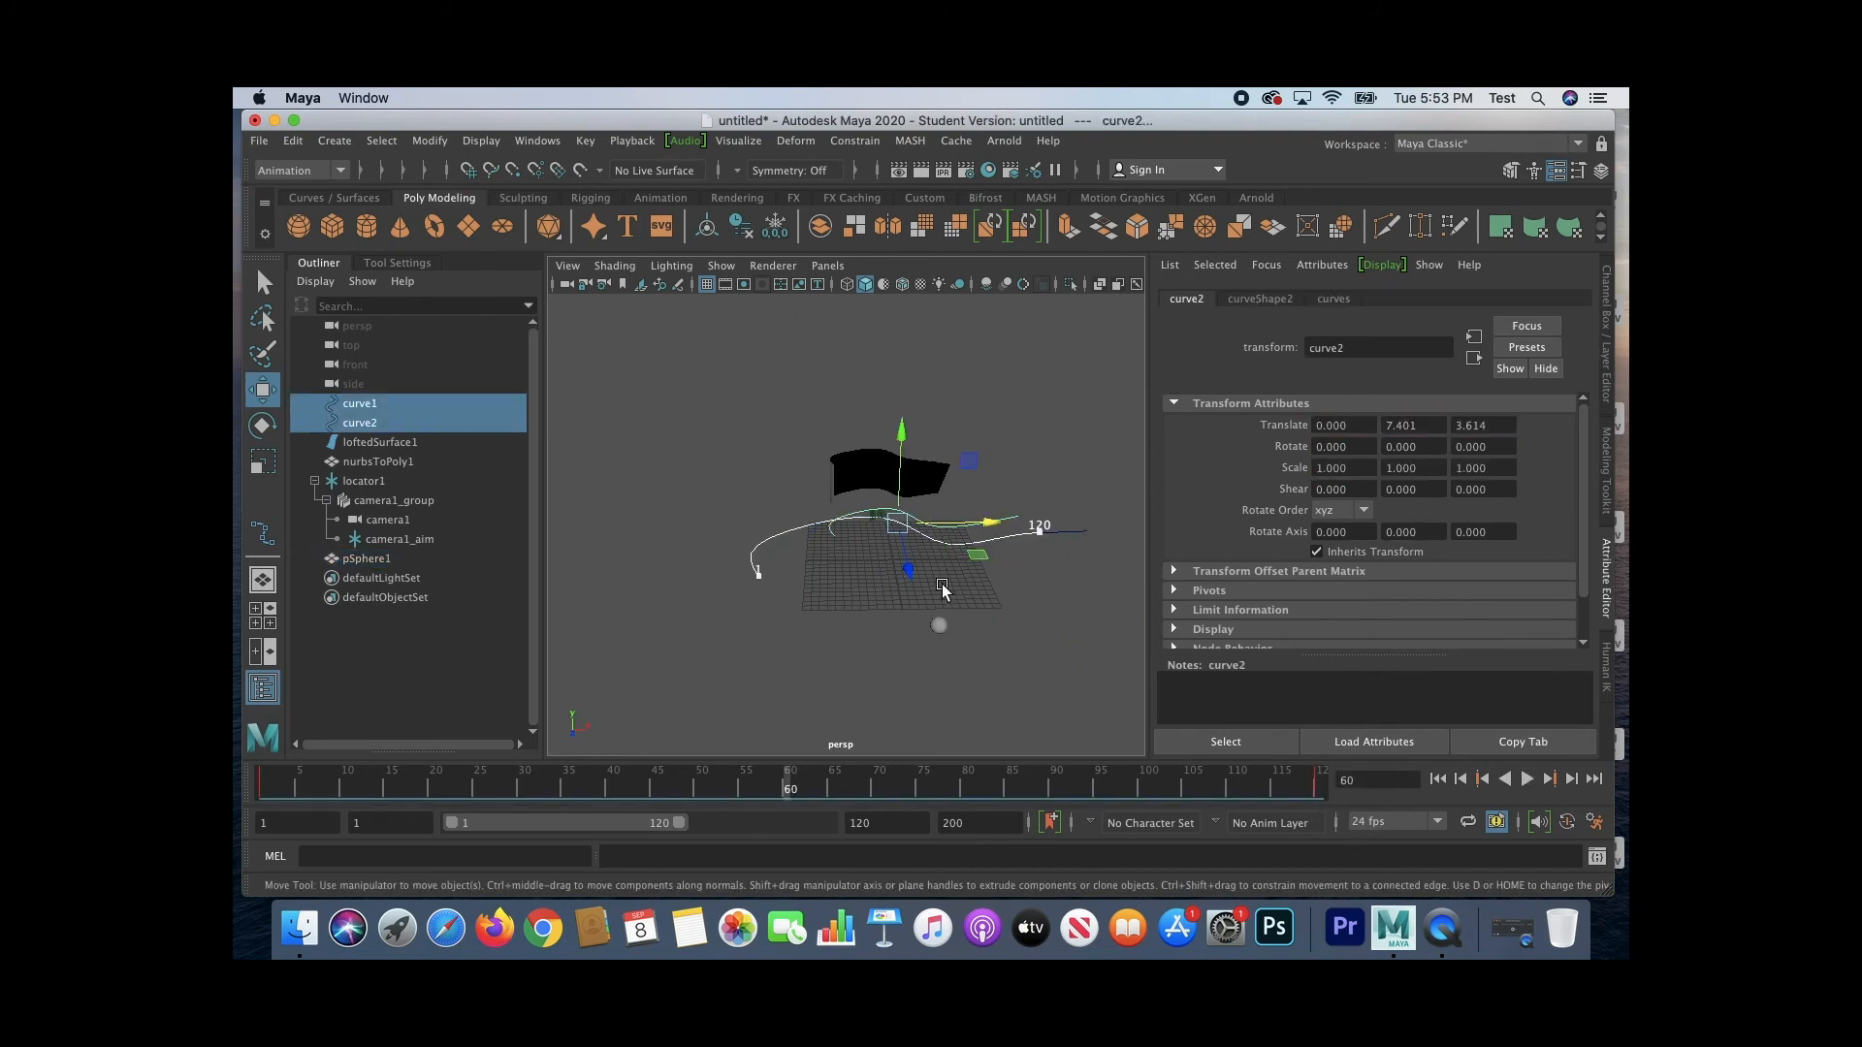
click(939, 625)
drag(946, 545, 970, 328)
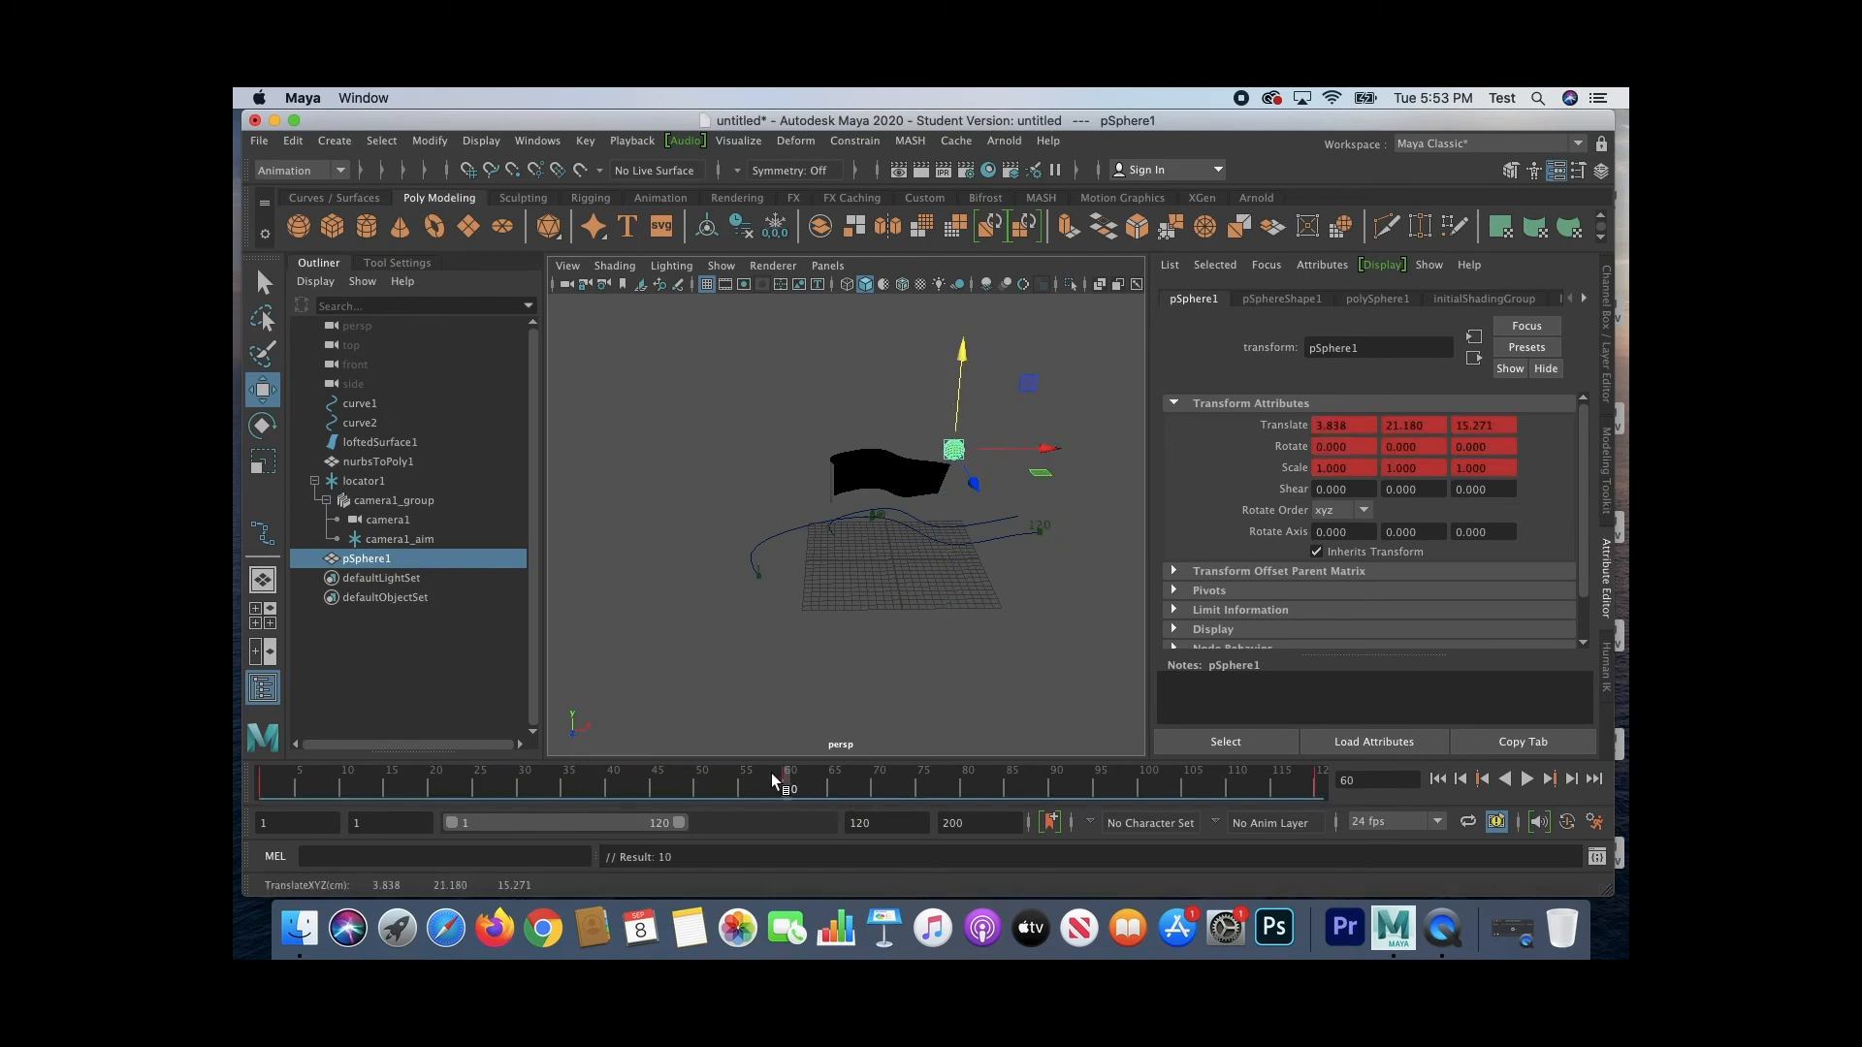
drag(771, 772, 700, 776)
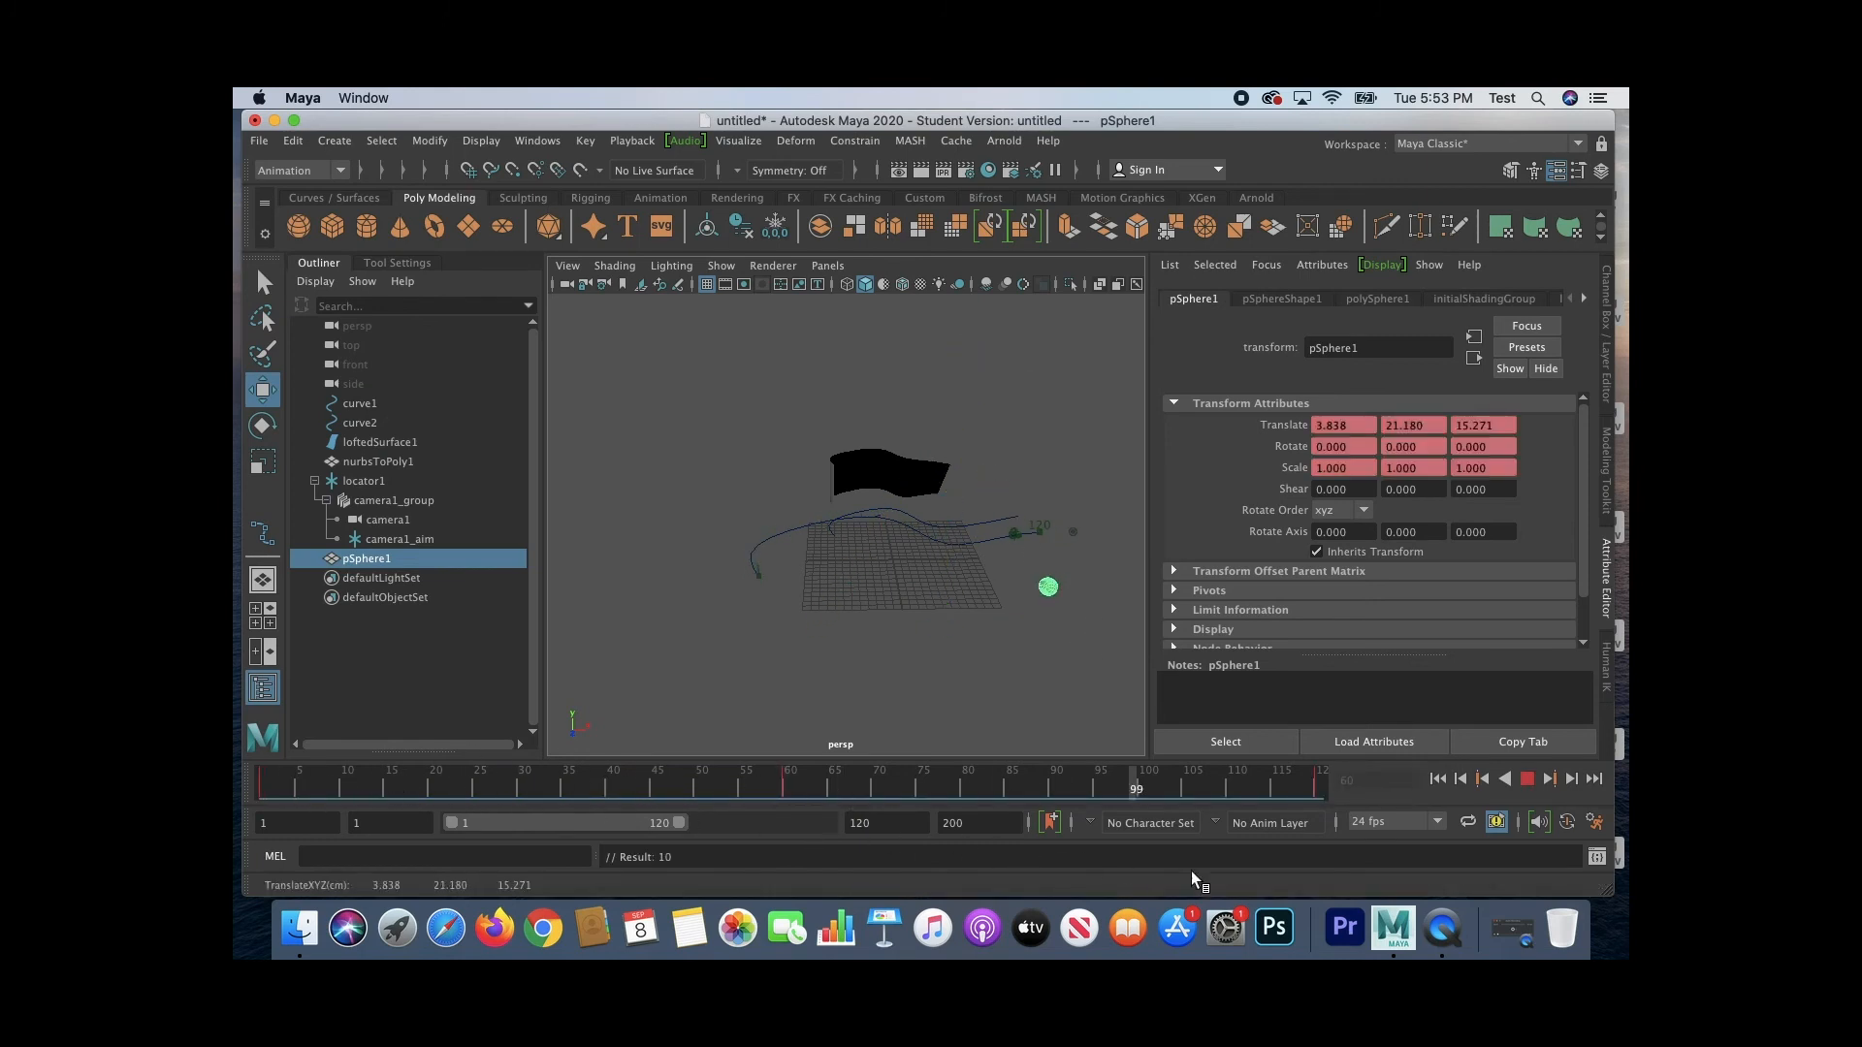
key(Escape)
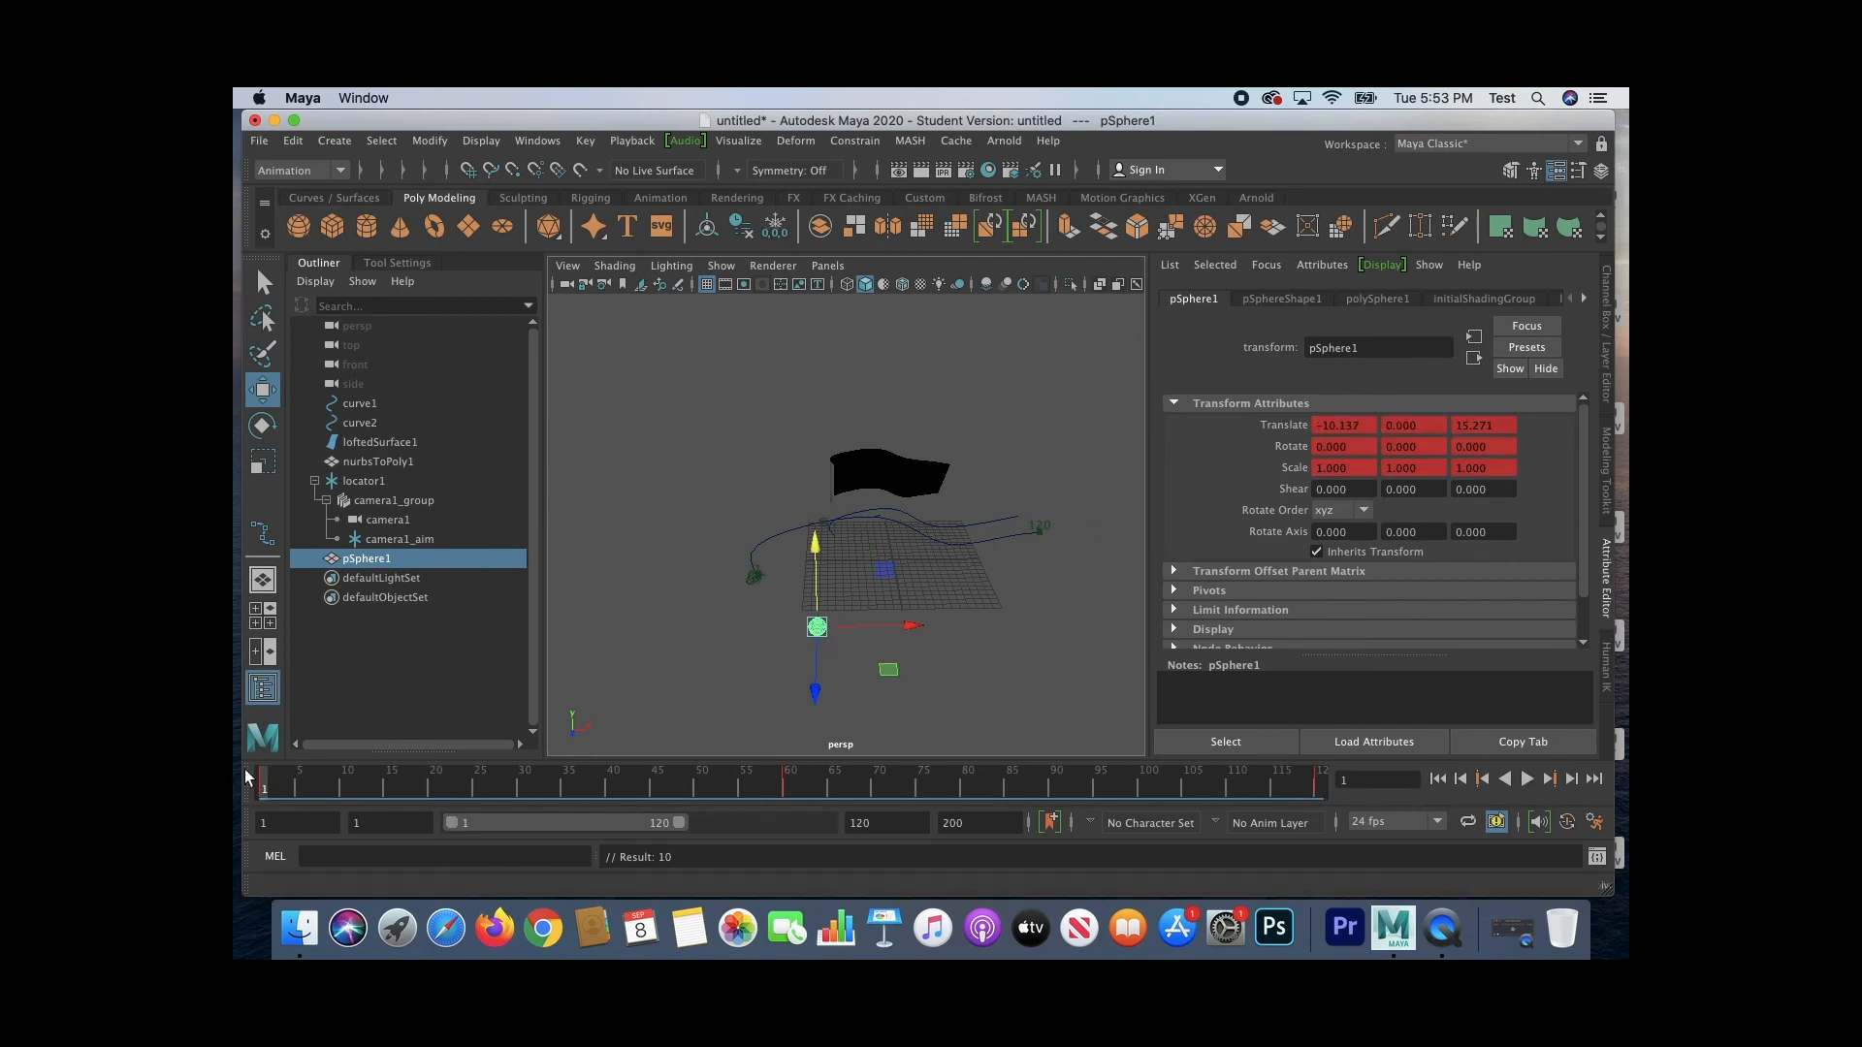
Step: Move camera1_aim onto pSphere1 at frame 1, checking its alignment from several angles
click(831, 528)
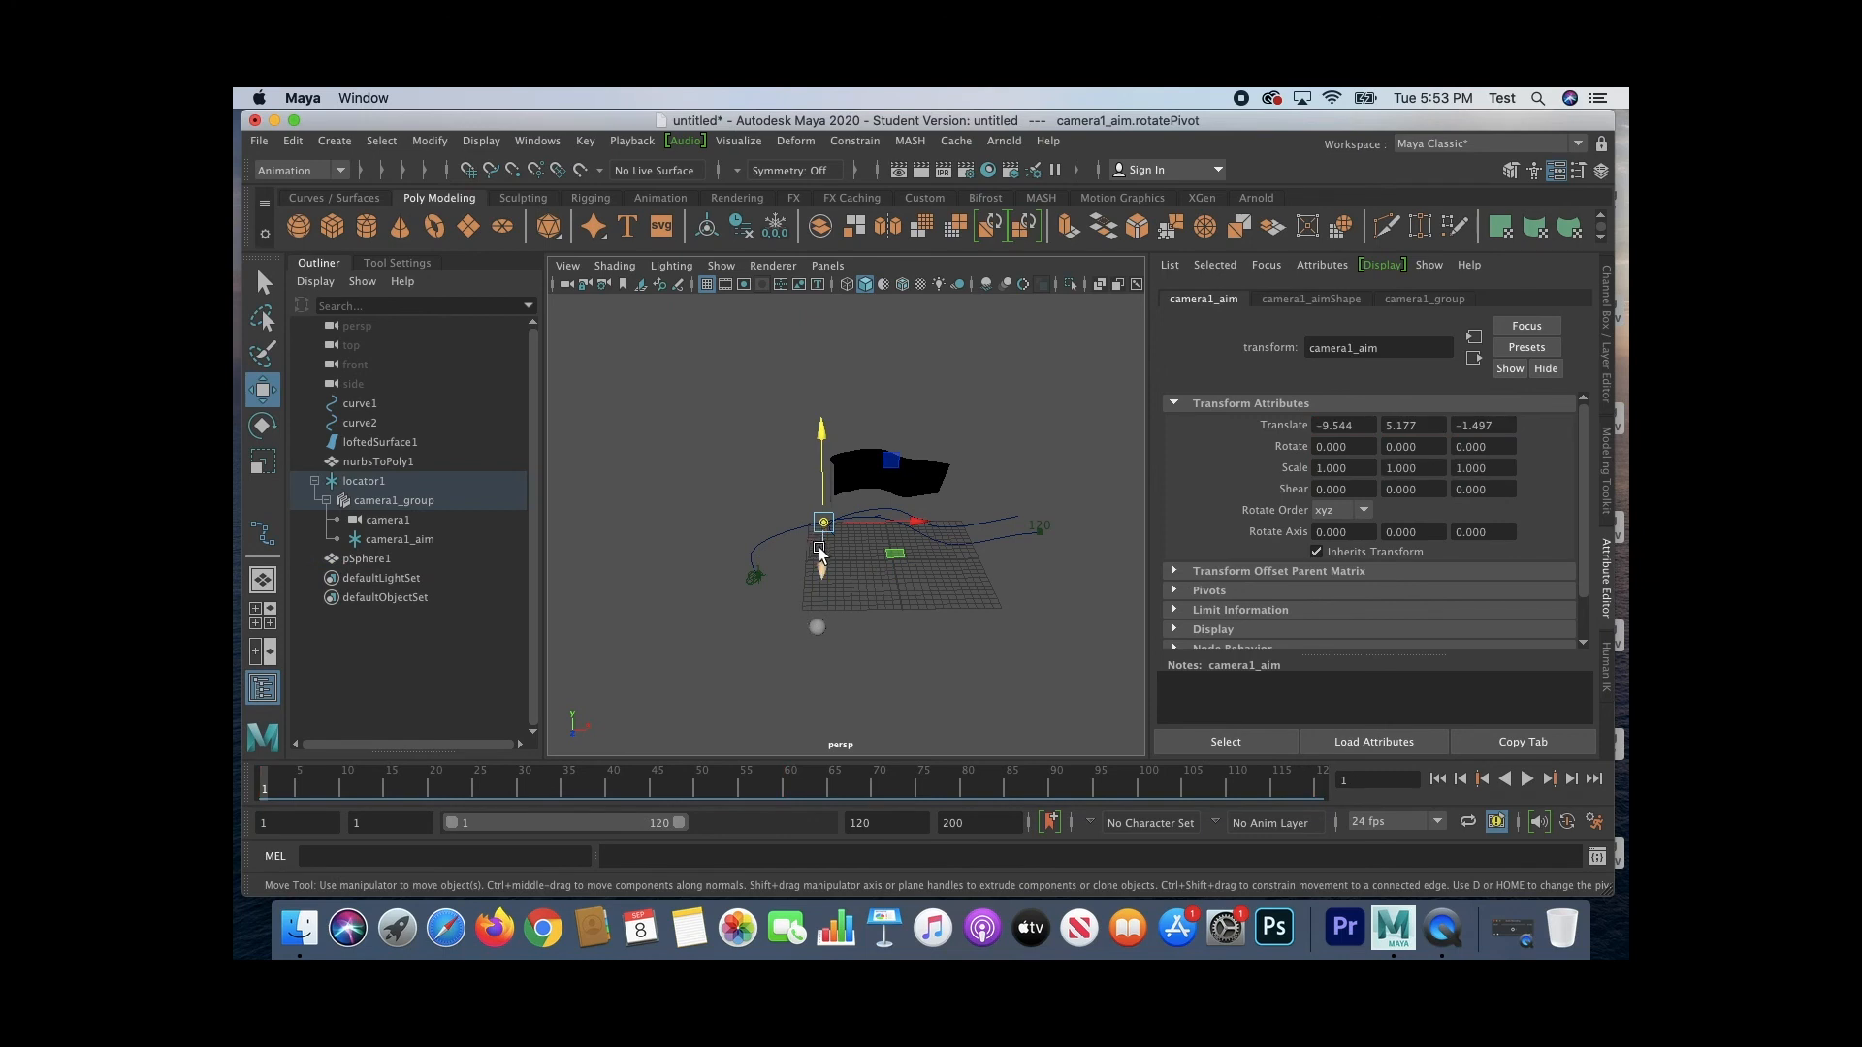
drag(823, 572, 770, 723)
click(388, 539)
drag(912, 629, 898, 632)
alt+drag(704, 664, 956, 620)
drag(1034, 430, 1037, 463)
drag(1116, 555, 1075, 706)
drag(830, 447, 836, 449)
drag(932, 416, 929, 422)
mouse_move(1005, 515)
alt+mouse_down()
mouse_move(979, 543)
mouse_move(1009, 577)
mouse_move(1062, 584)
mouse_move(984, 522)
alt+mouse_up()
alt+drag(922, 637, 693, 635)
Step: Parent camera1_aim under pSphere1 and play the animation to check that the aim follows the sphere
mouse_move(419, 540)
mouse_down()
mouse_move(446, 505)
mouse_move(413, 562)
mouse_up()
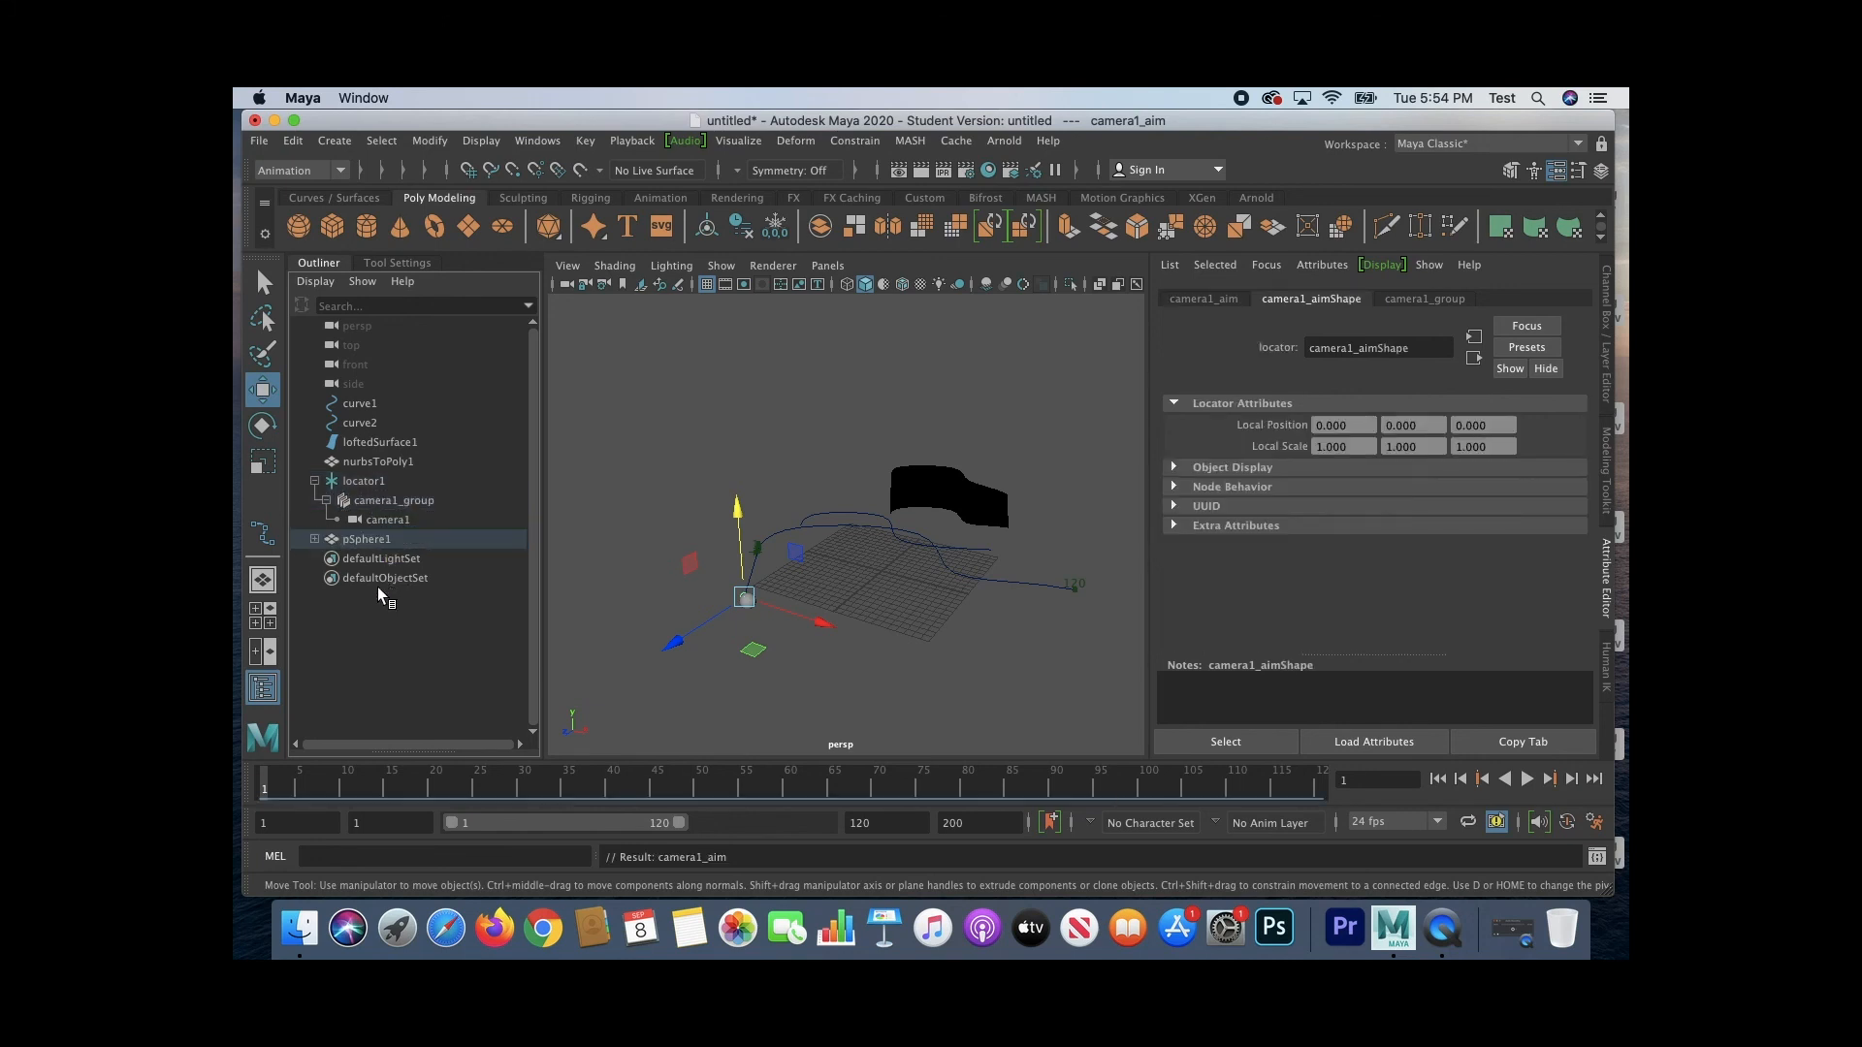
click(1527, 779)
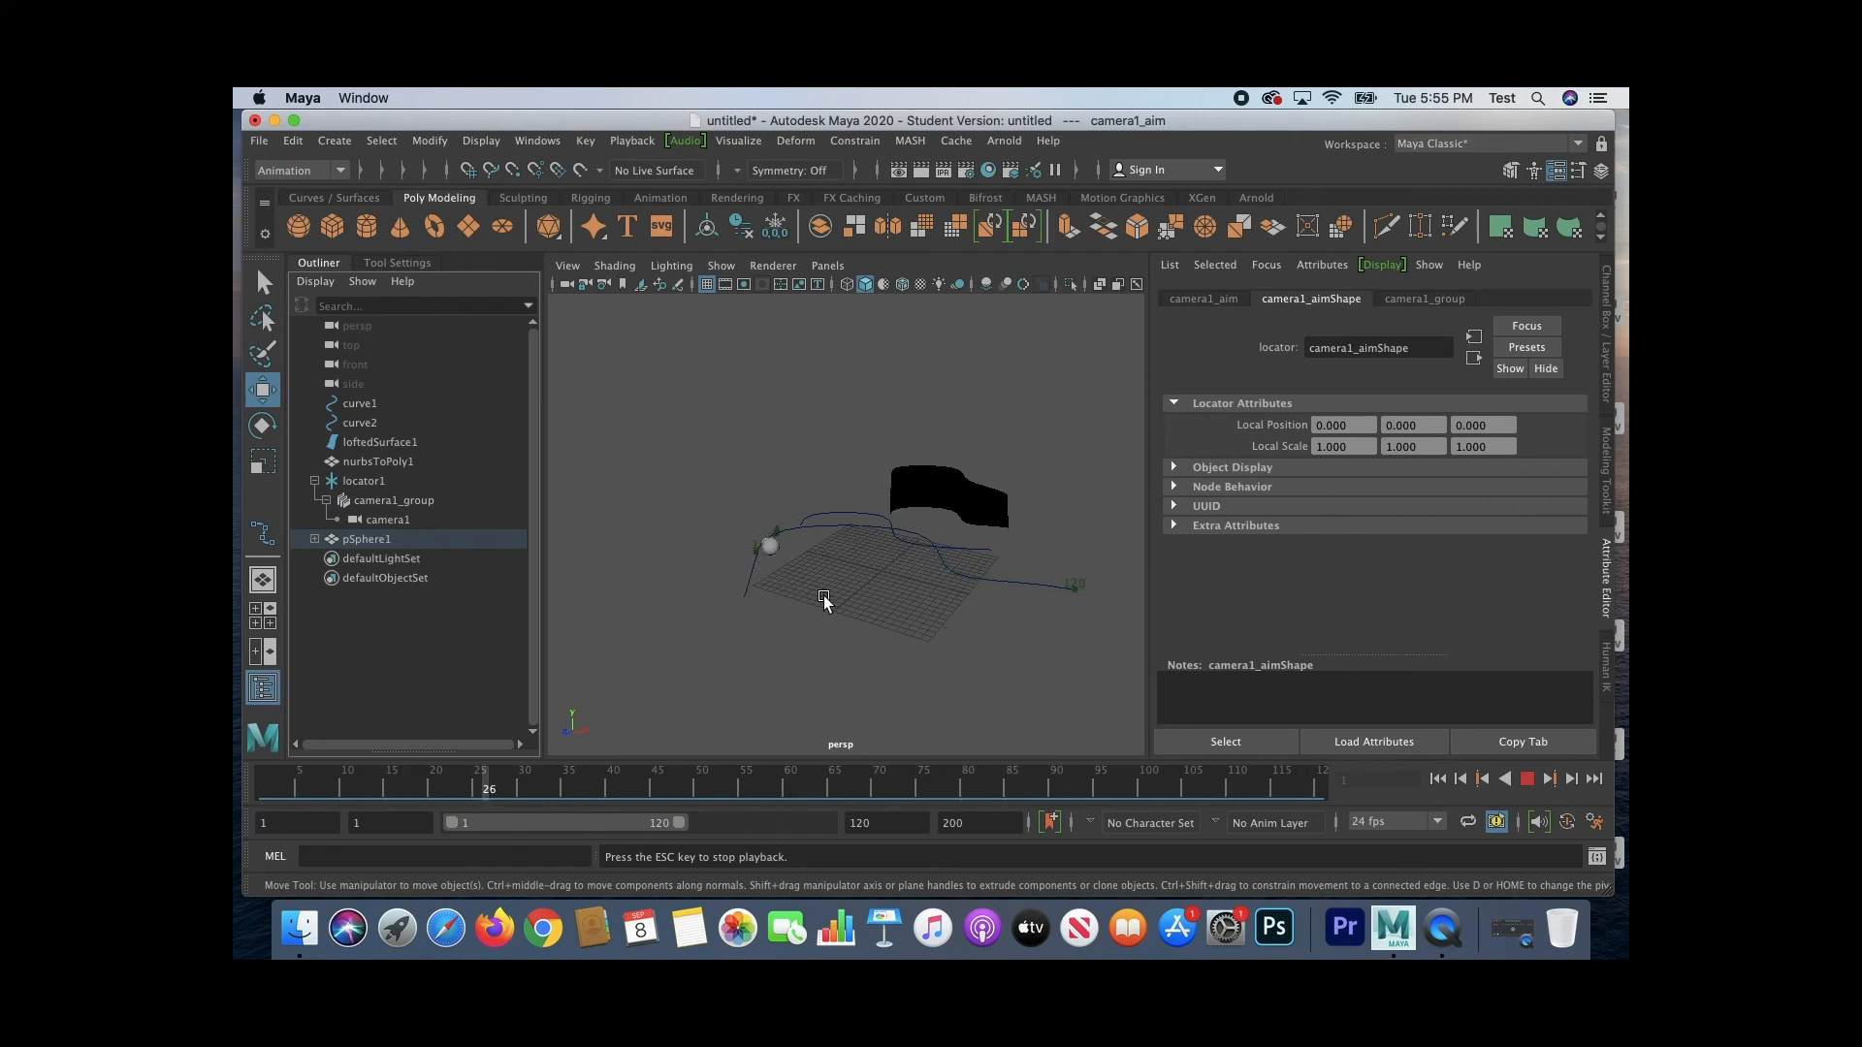
click(1527, 779)
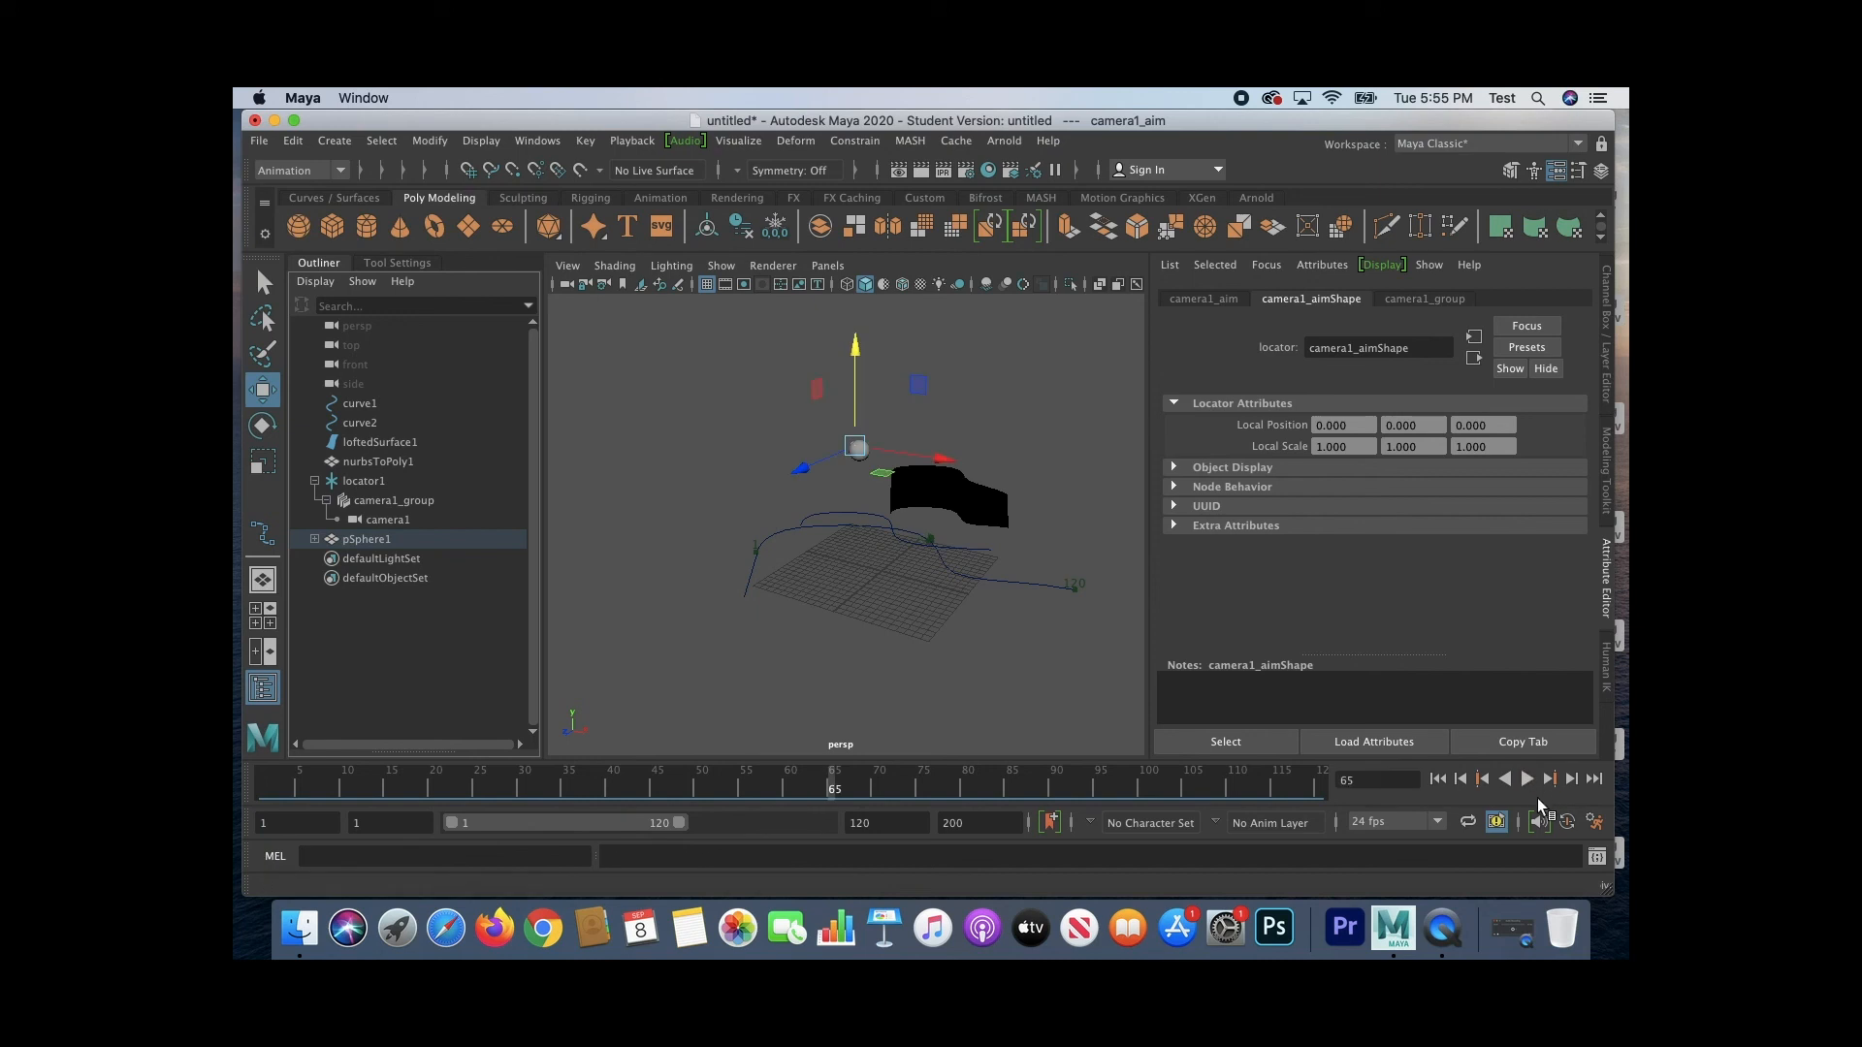
alt+drag(644, 627, 710, 638)
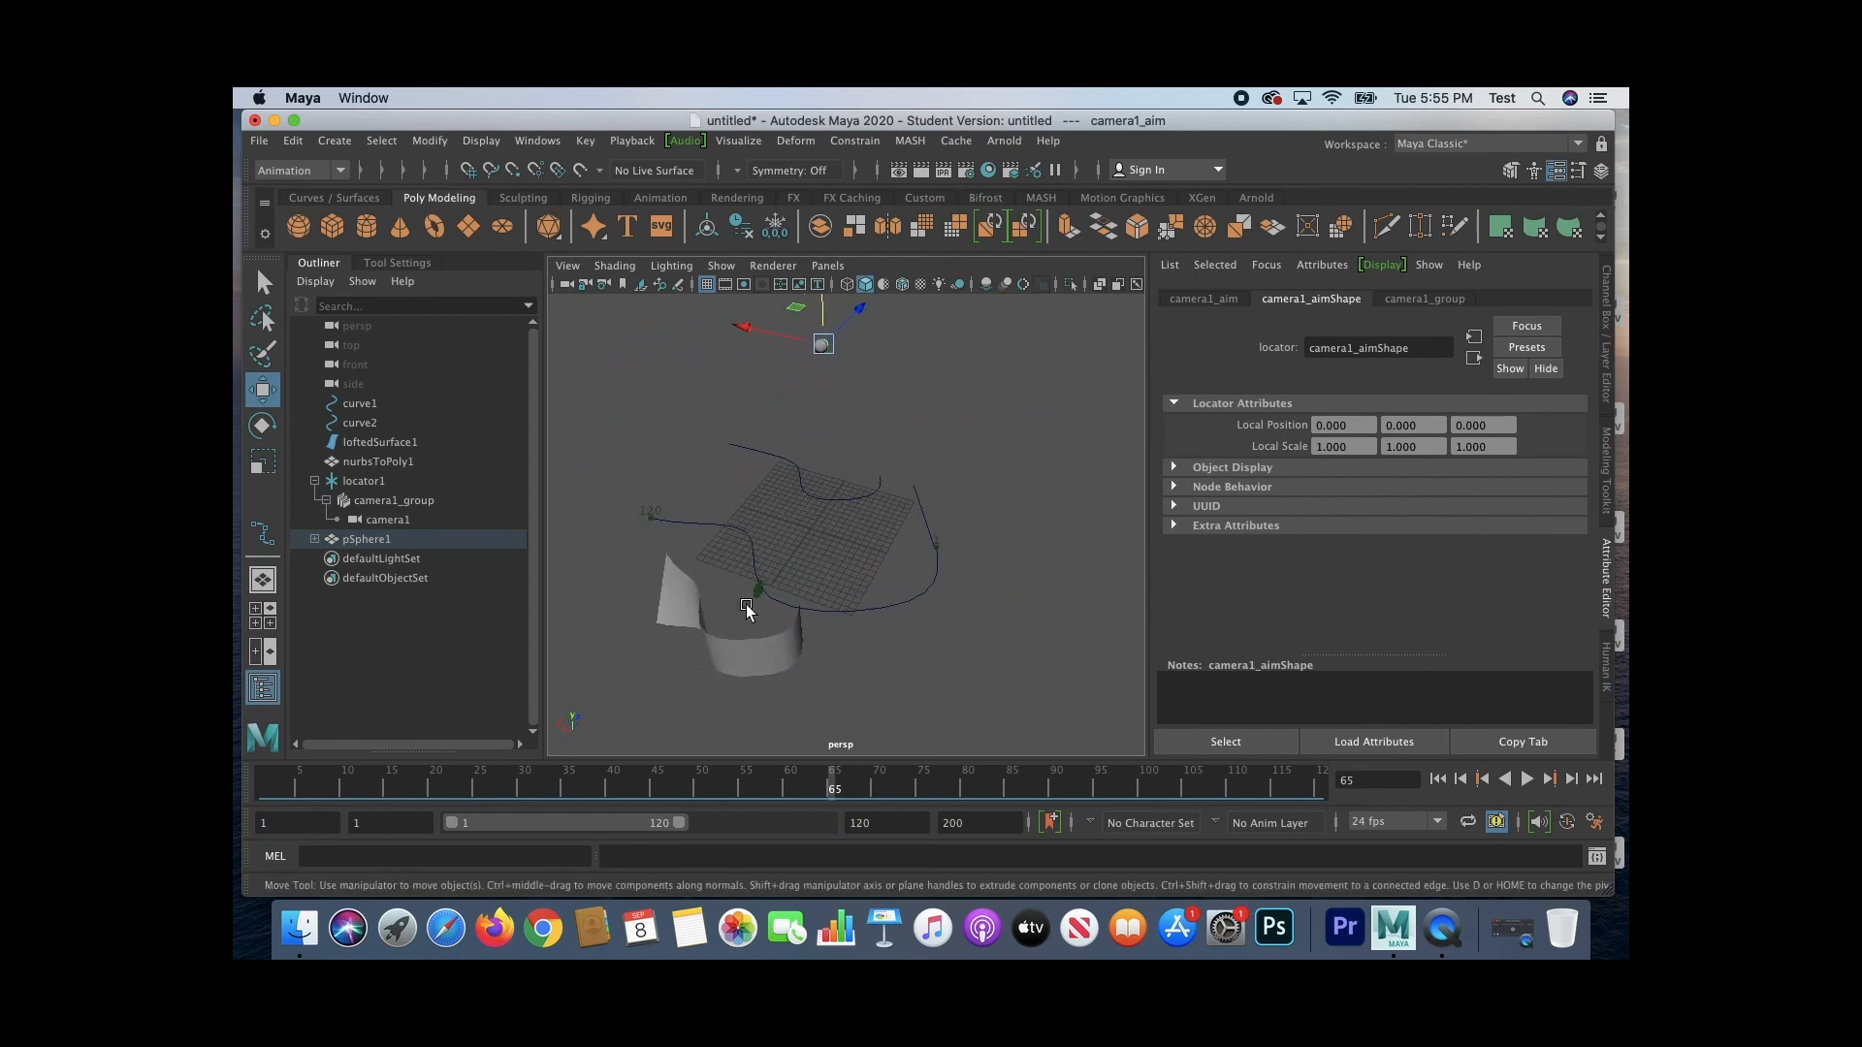
alt+drag(1028, 614, 998, 591)
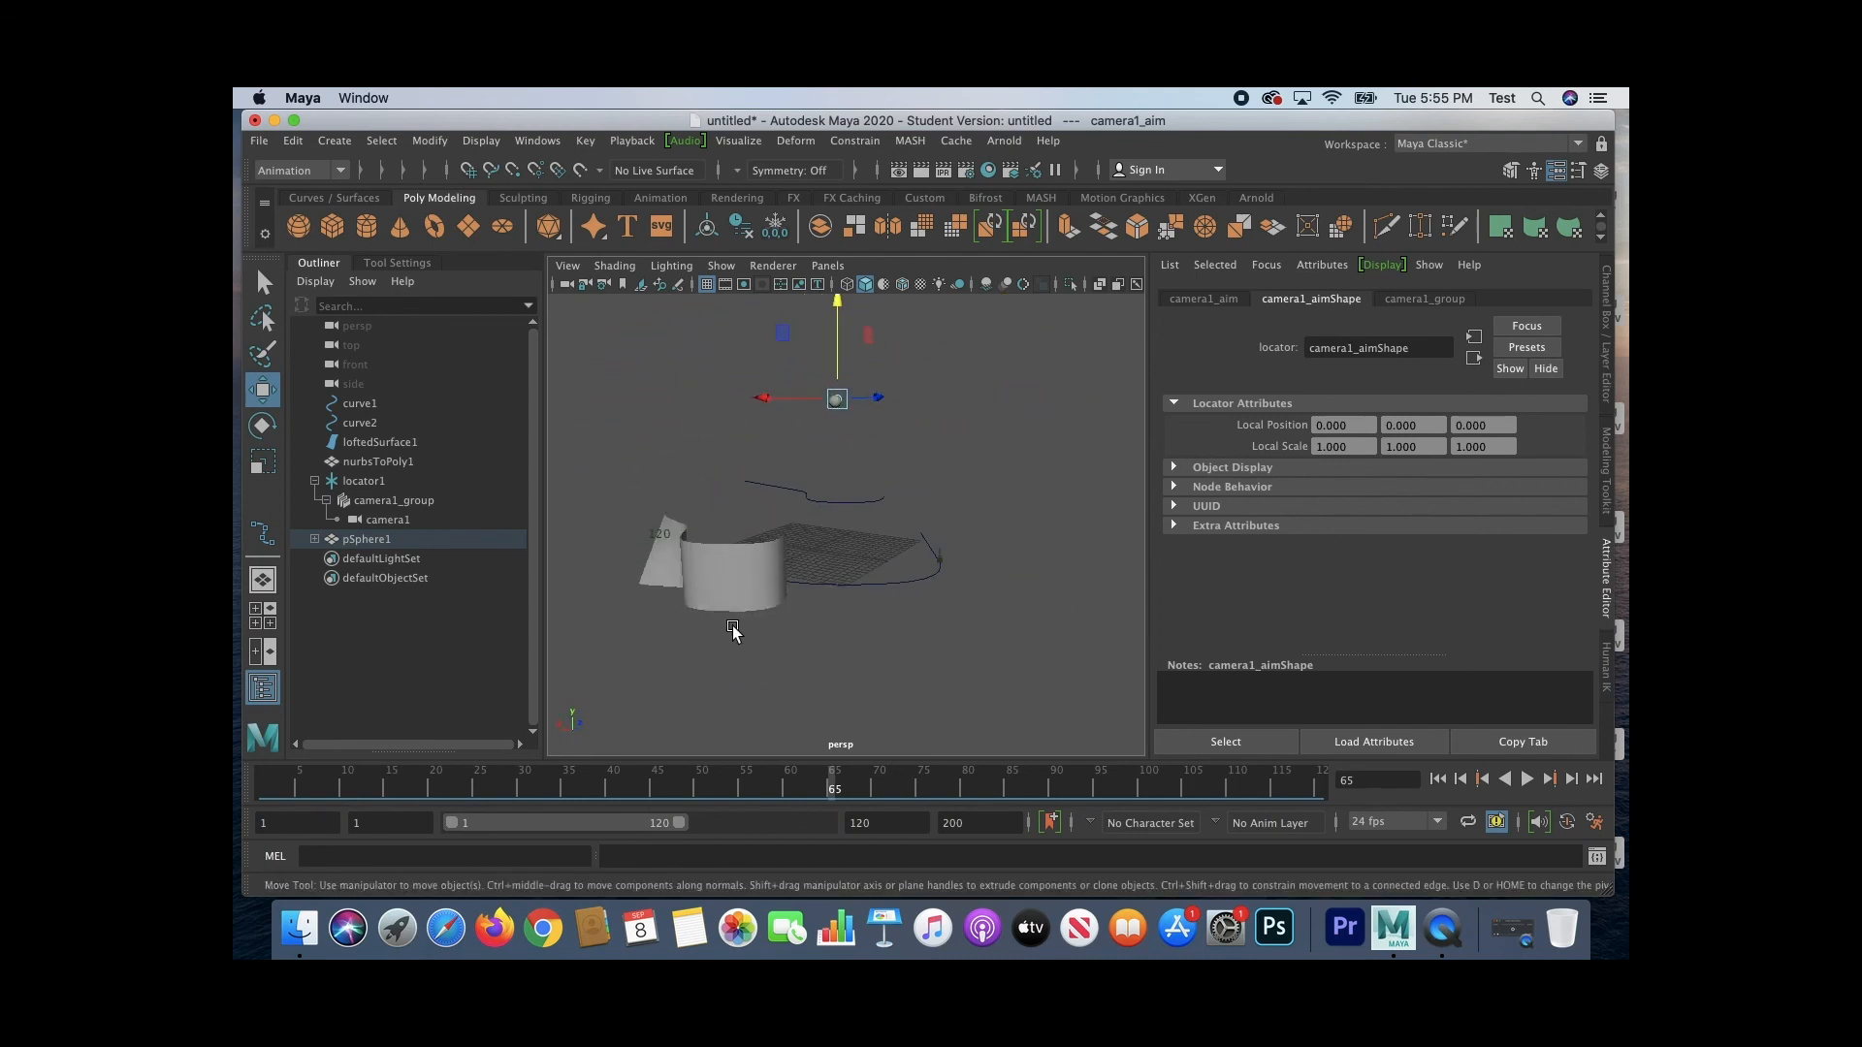